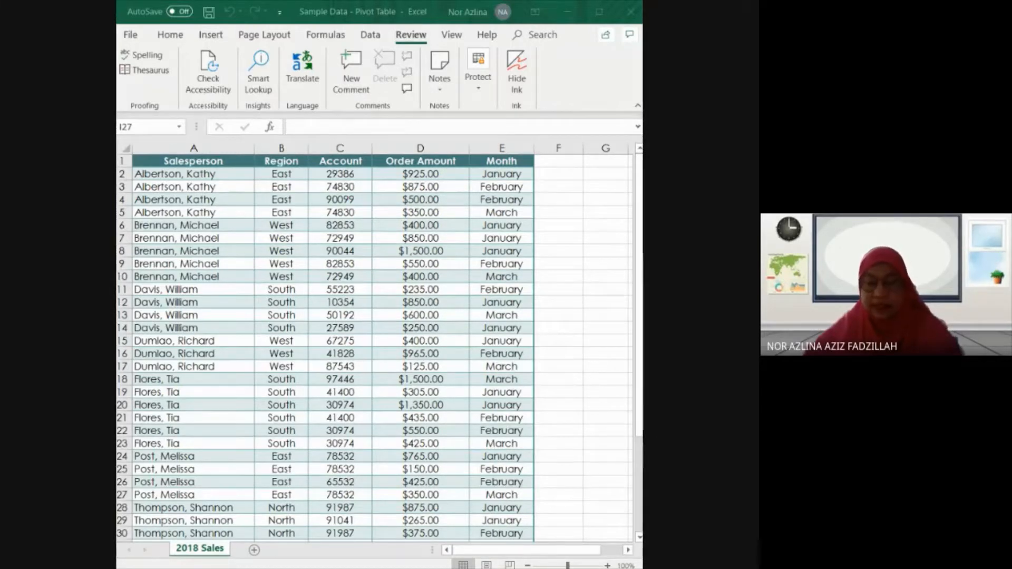
# Examine the sales records and the Salesperson, Region, Account, Order Amount and Month headings on the 2018 Sales sheet.
pyautogui.click(640, 403)
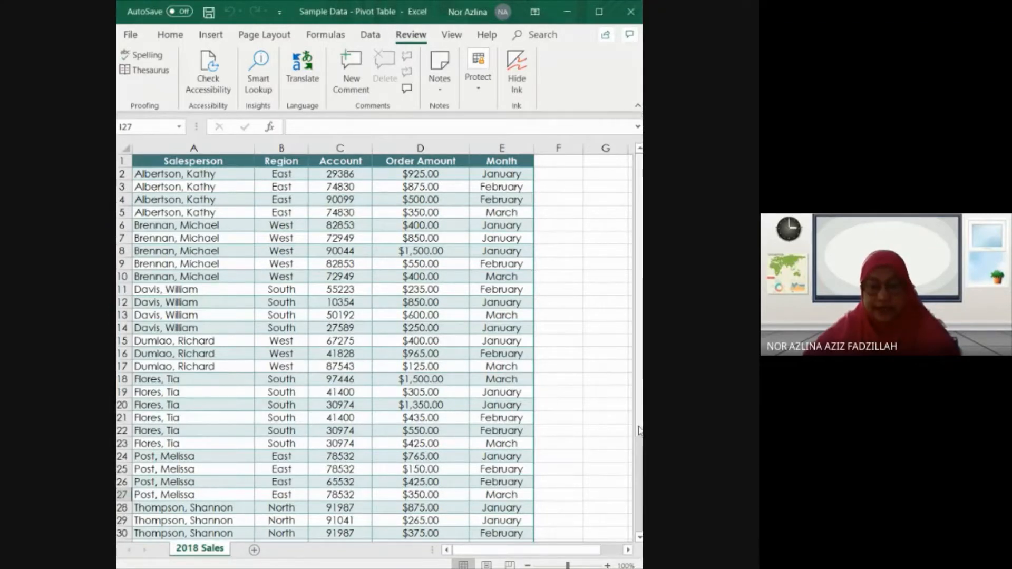
pyautogui.moveTo(639, 424); pyautogui.dragTo(640, 439)
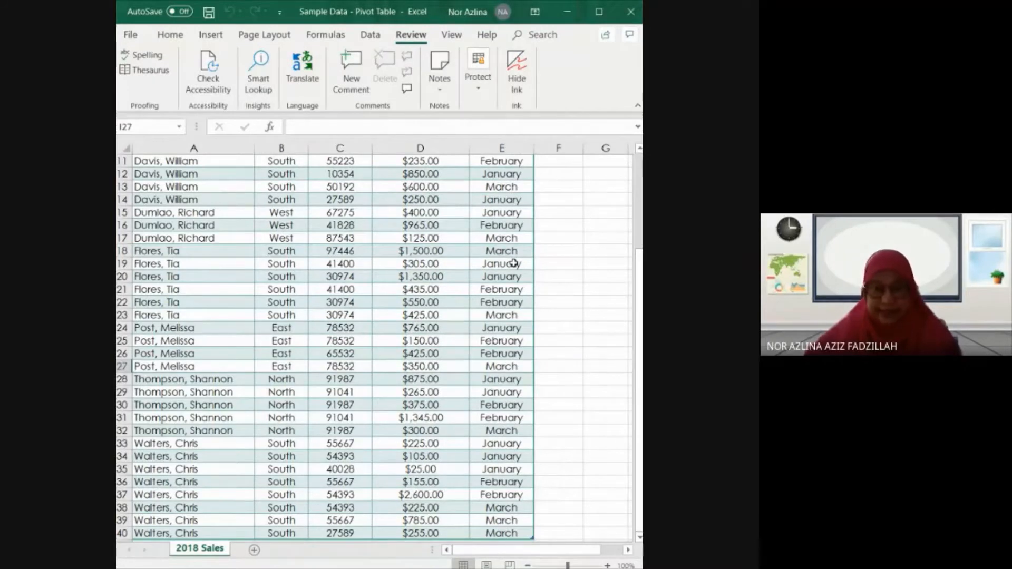
pyautogui.scroll(4, 506, 328)
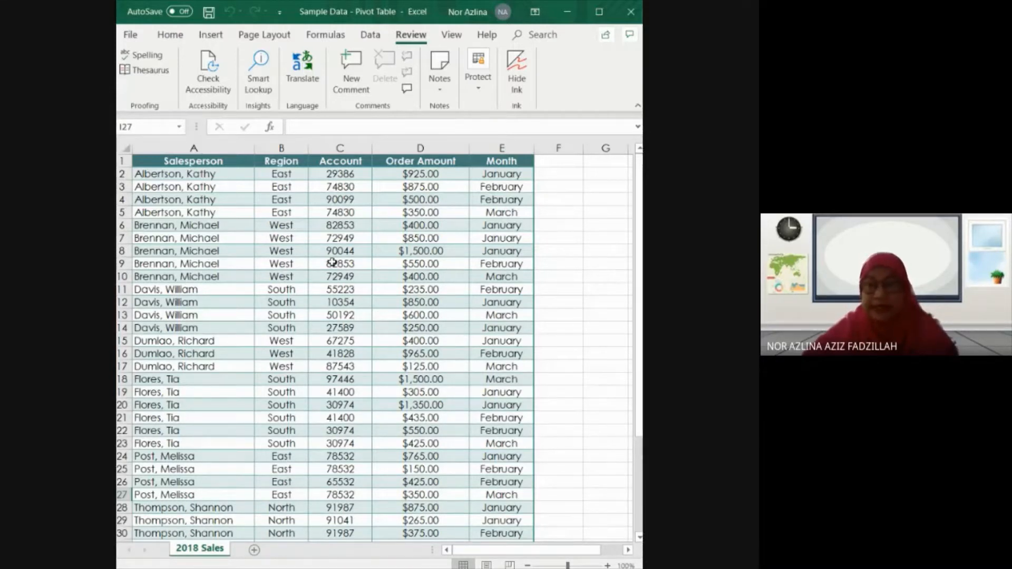
pyautogui.click(165, 161)
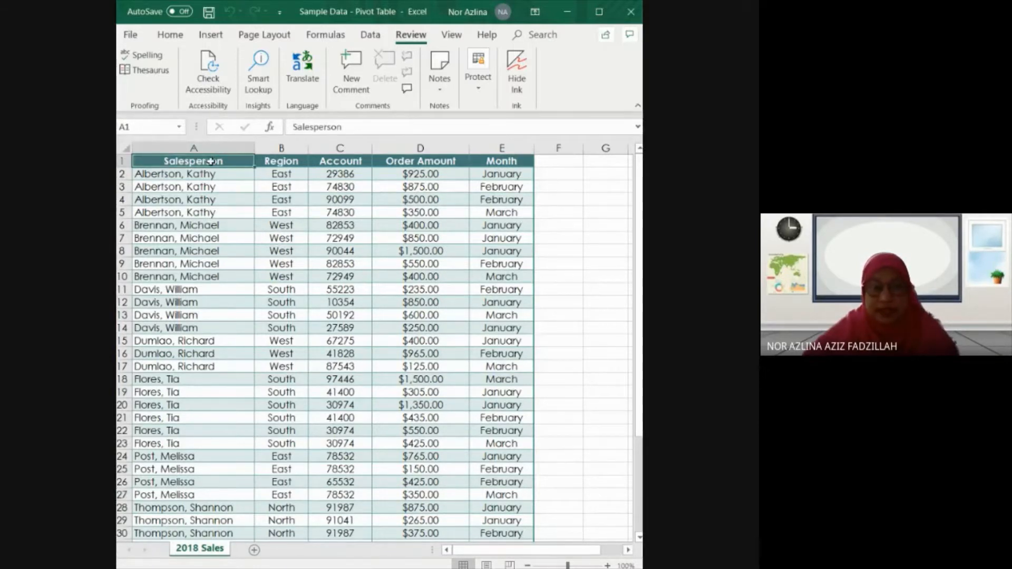
pyautogui.moveTo(212, 162); pyautogui.dragTo(300, 162)
pyautogui.click(228, 163)
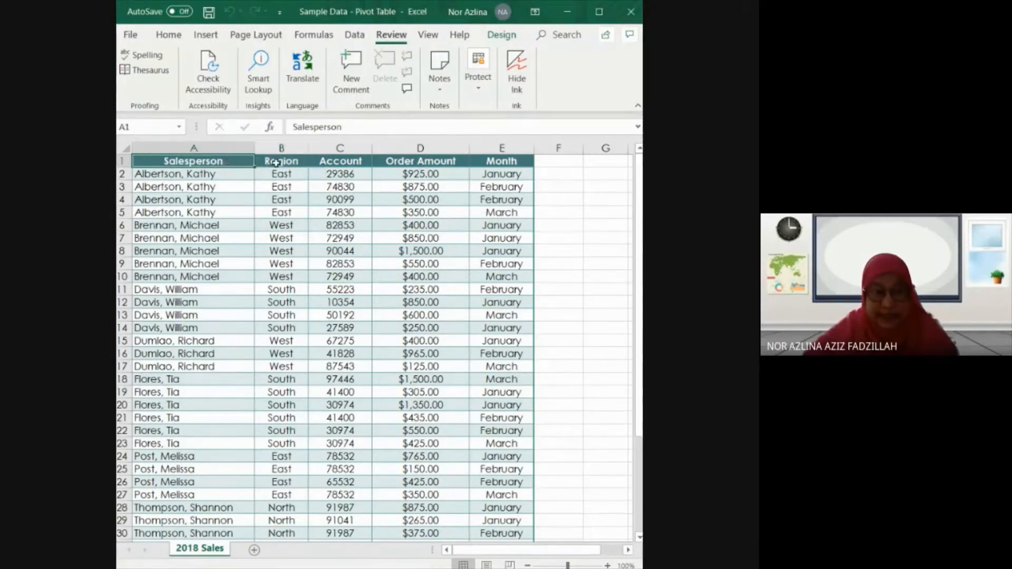
pyautogui.click(279, 161)
pyautogui.click(336, 163)
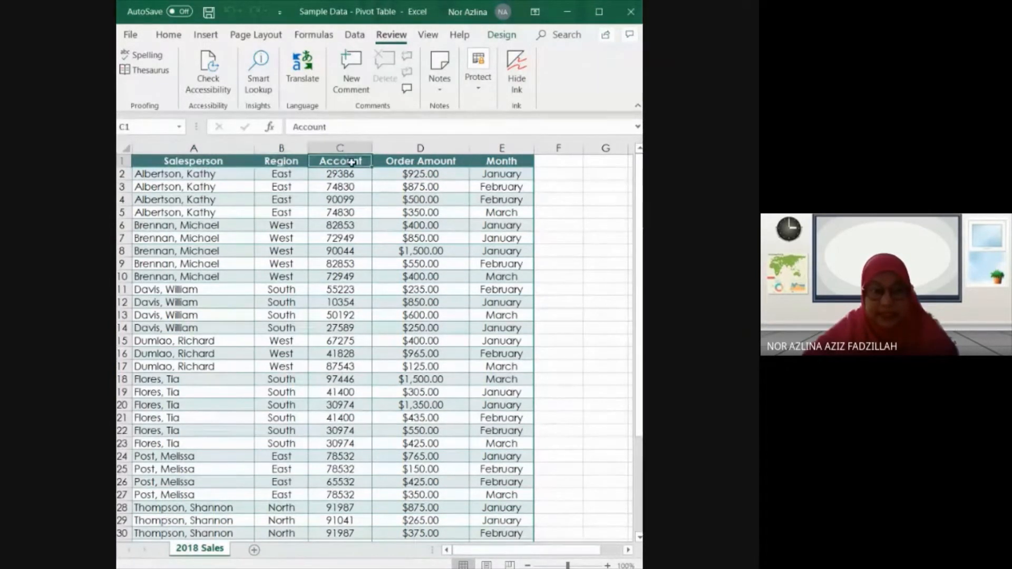
pyautogui.click(399, 160)
pyautogui.click(491, 162)
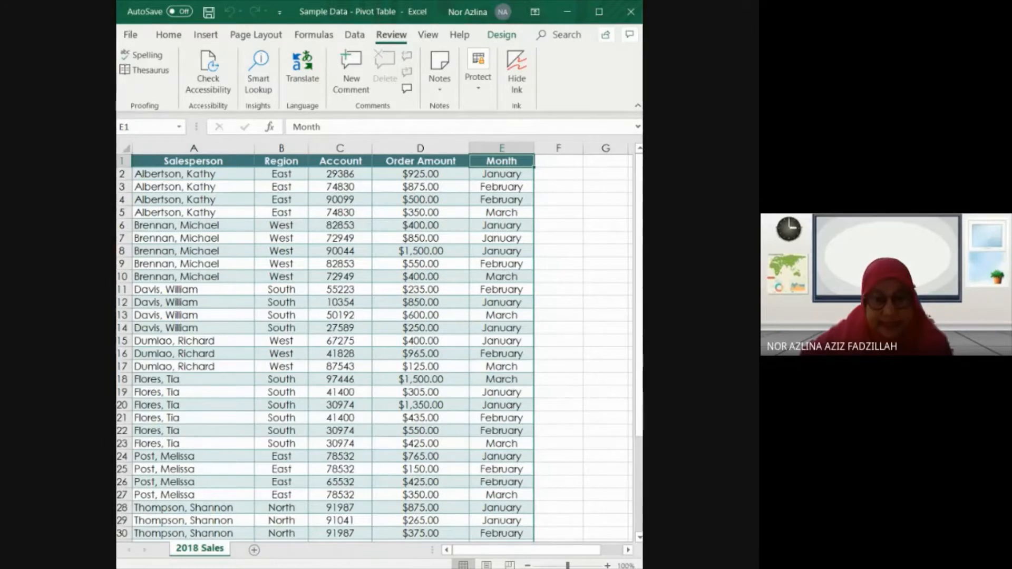
pyautogui.moveTo(641, 427); pyautogui.dragTo(640, 522)
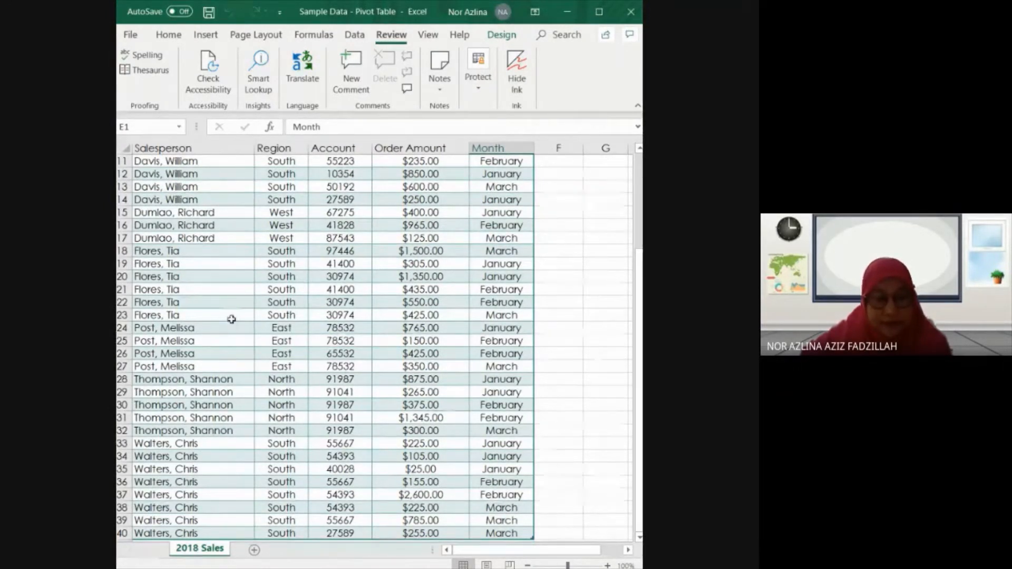
pyautogui.scroll(4, 640, 236)
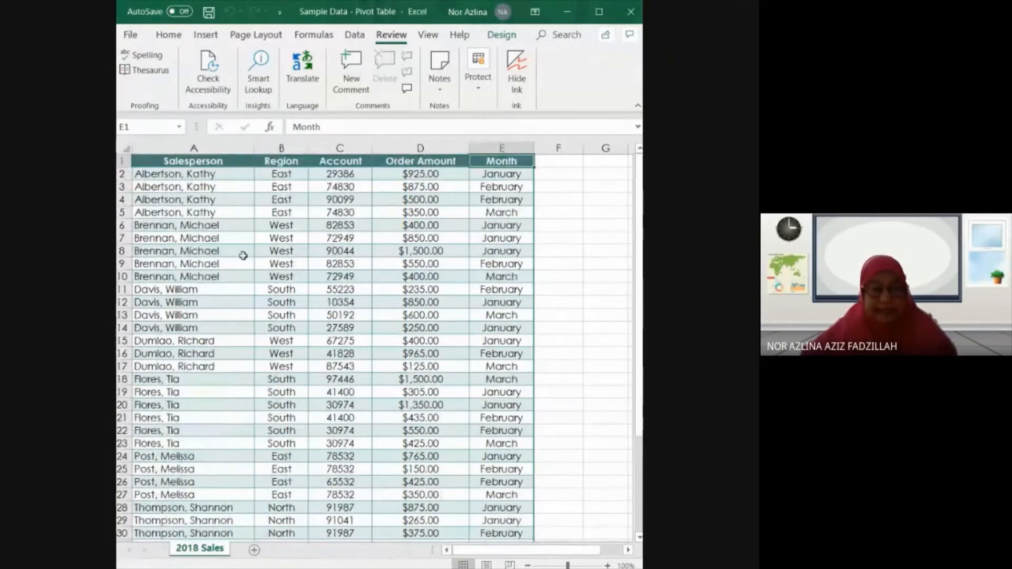
# Insert a PivotTable on a new worksheet from the whole sales table, A1:E40, including its headings.
pyautogui.moveTo(186, 162); pyautogui.dragTo(506, 519)
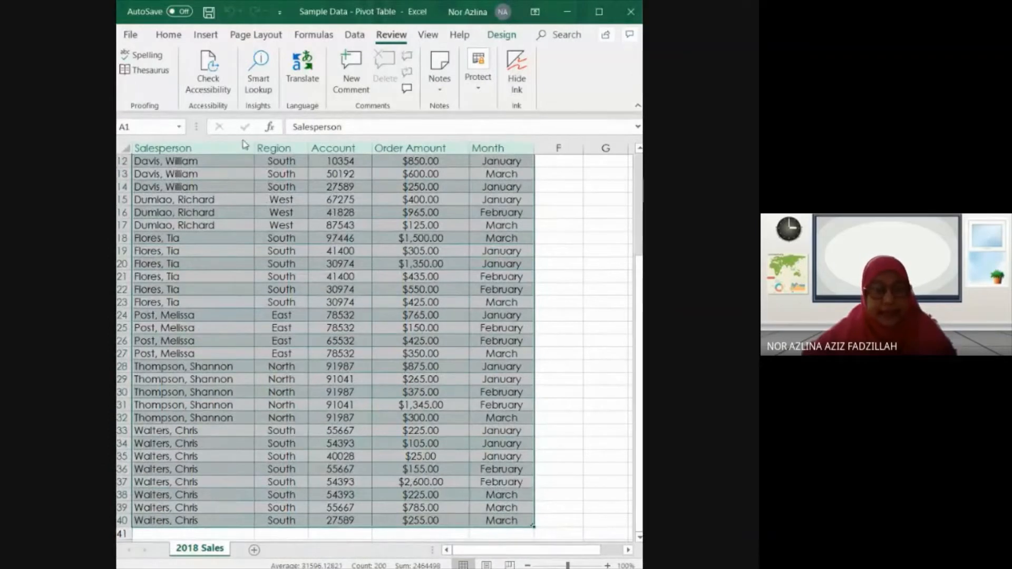
pyautogui.click(169, 35)
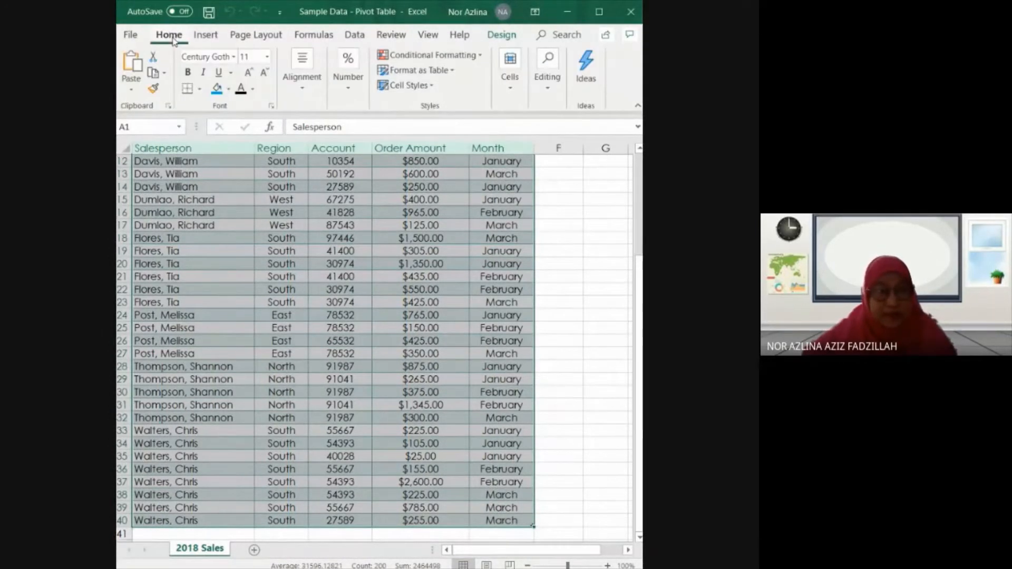
pyautogui.click(207, 37)
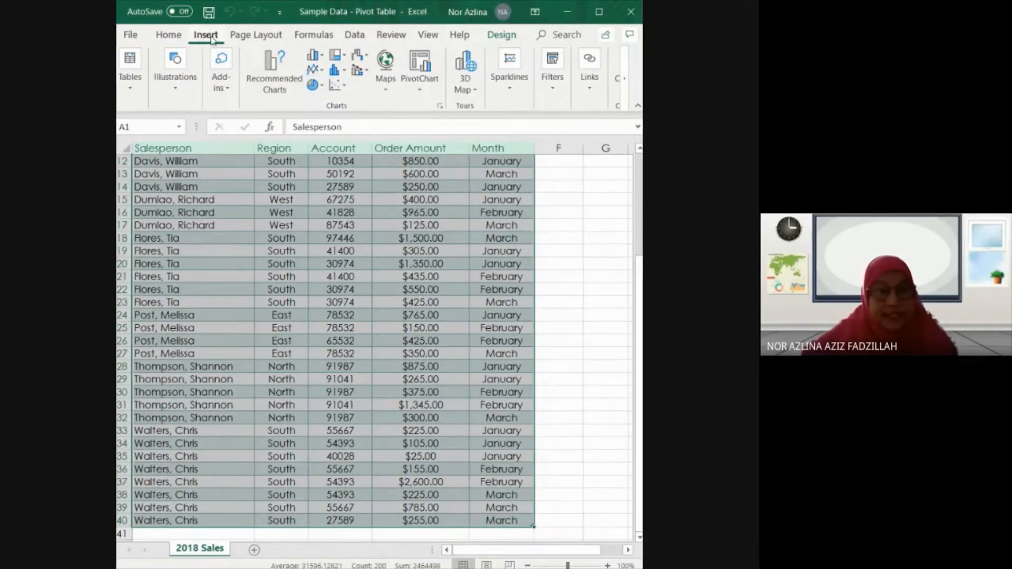
pyautogui.click(561, 38)
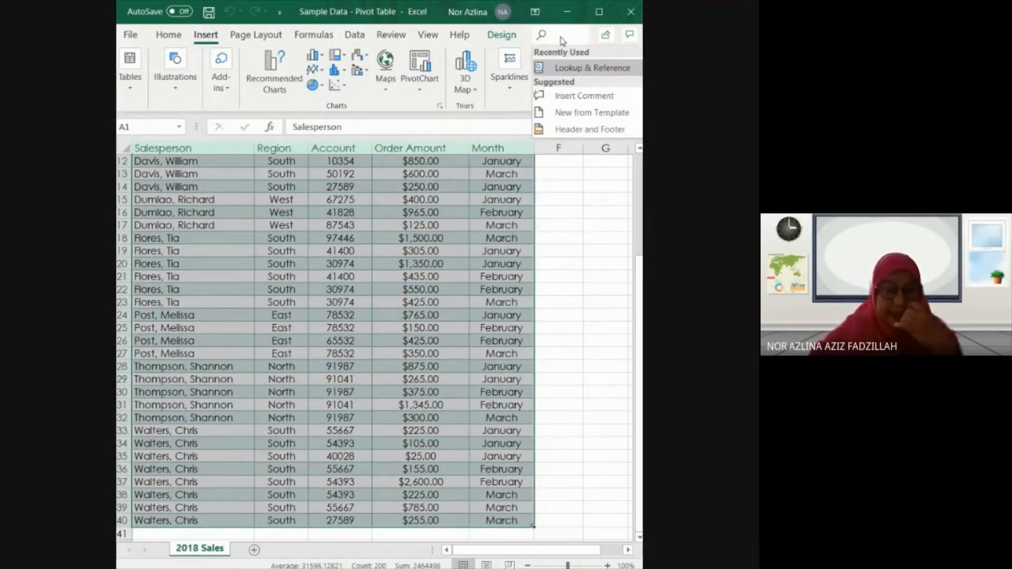
pyautogui.write('pivot')
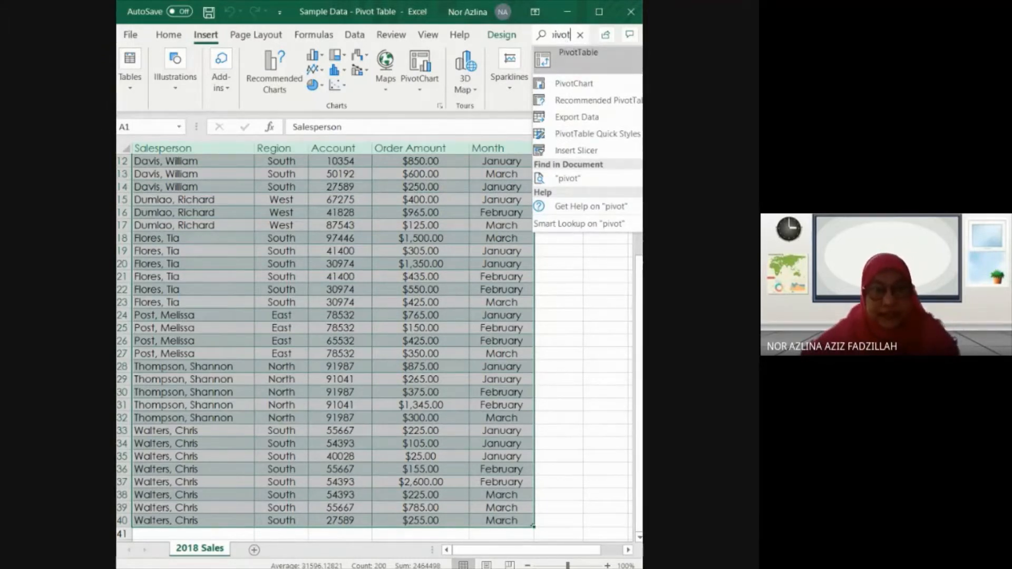
pyautogui.click(572, 56)
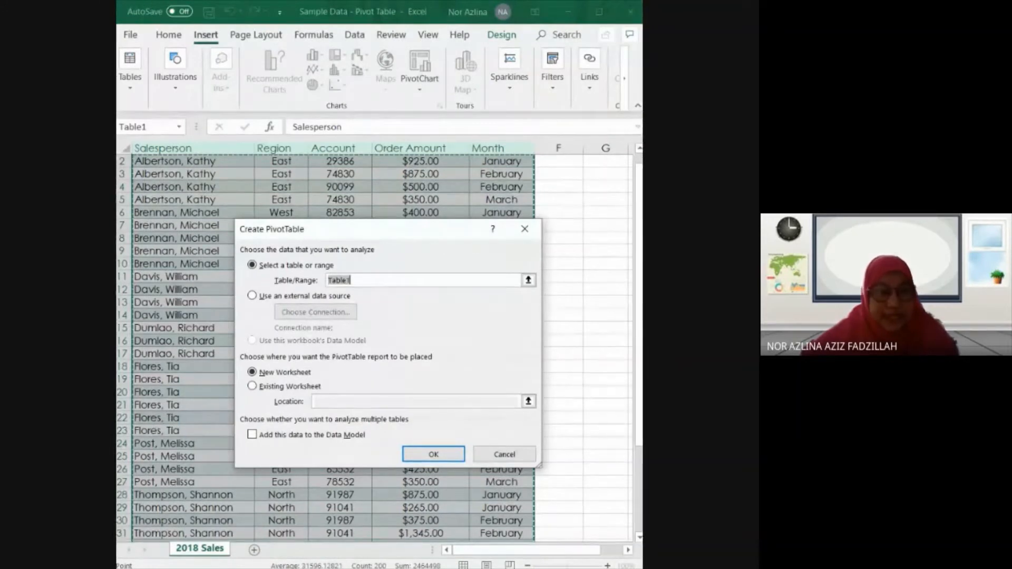
pyautogui.moveTo(380, 229); pyautogui.dragTo(407, 232)
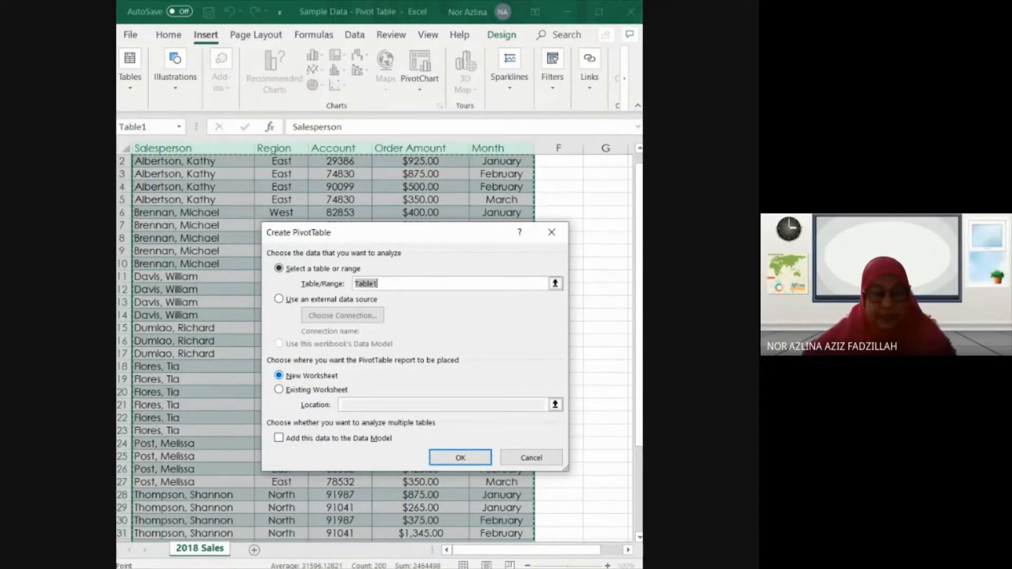
pyautogui.click(467, 459)
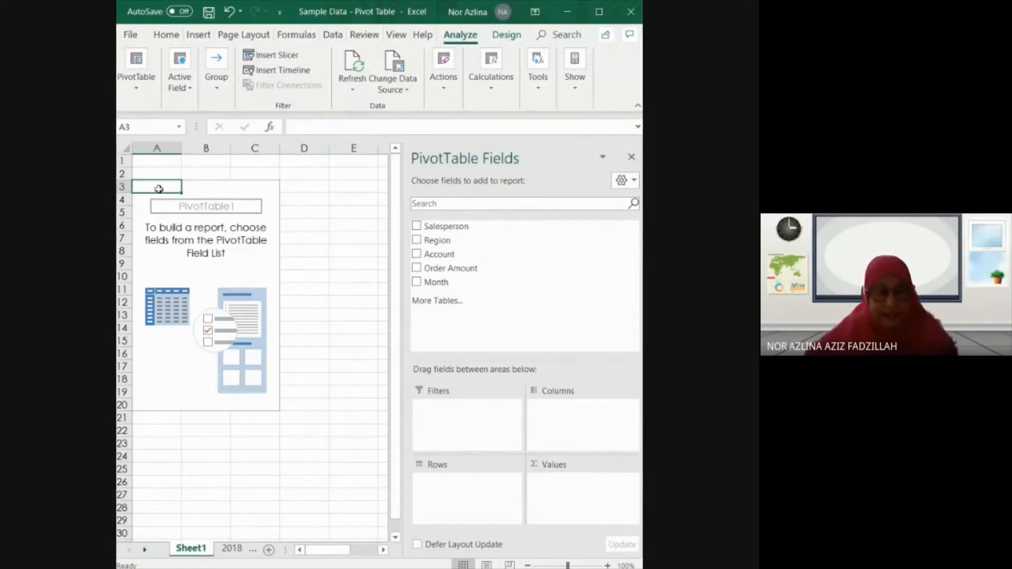
# Enter the question "What is the amount sold by each salesperson?" in cell A1 above the empty PivotTable.
pyautogui.click(165, 164)
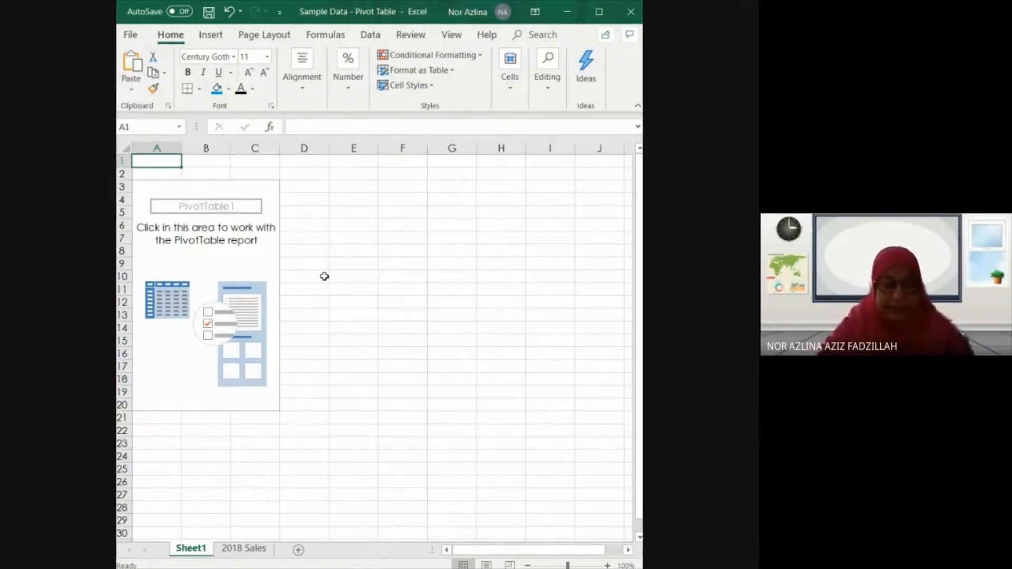
pyautogui.write('What ')
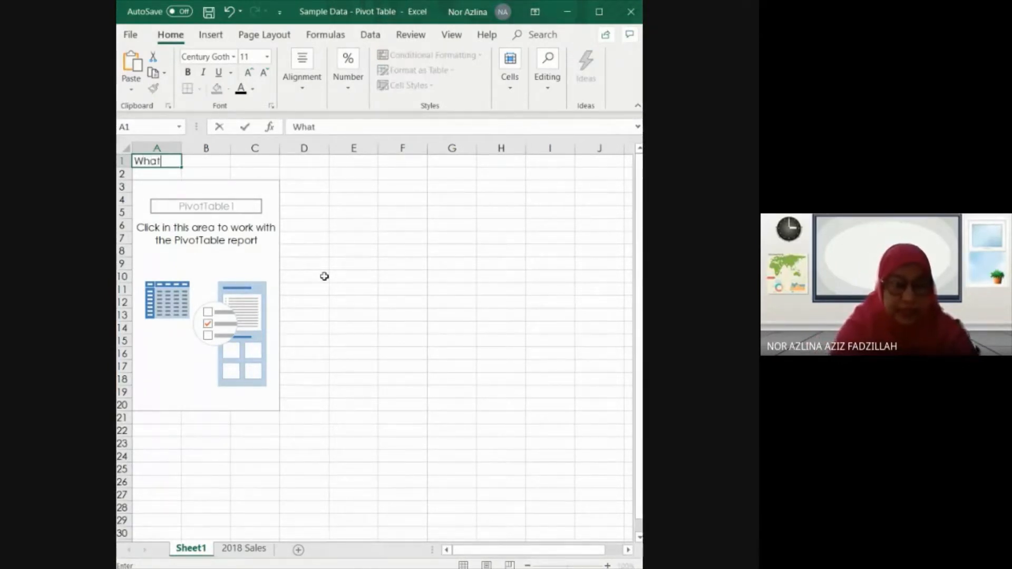
pyautogui.write('is')
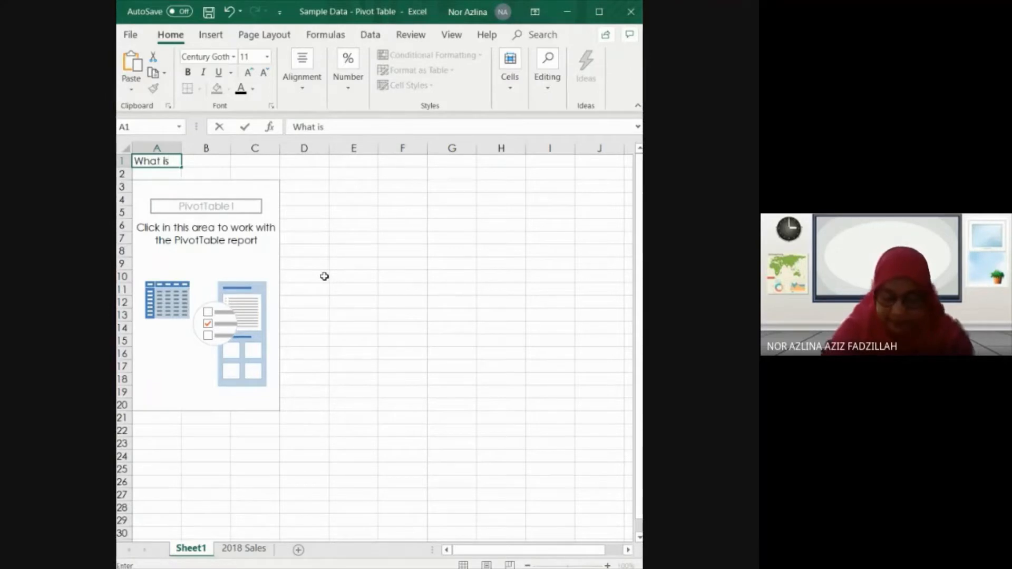
pyautogui.write(' the ')
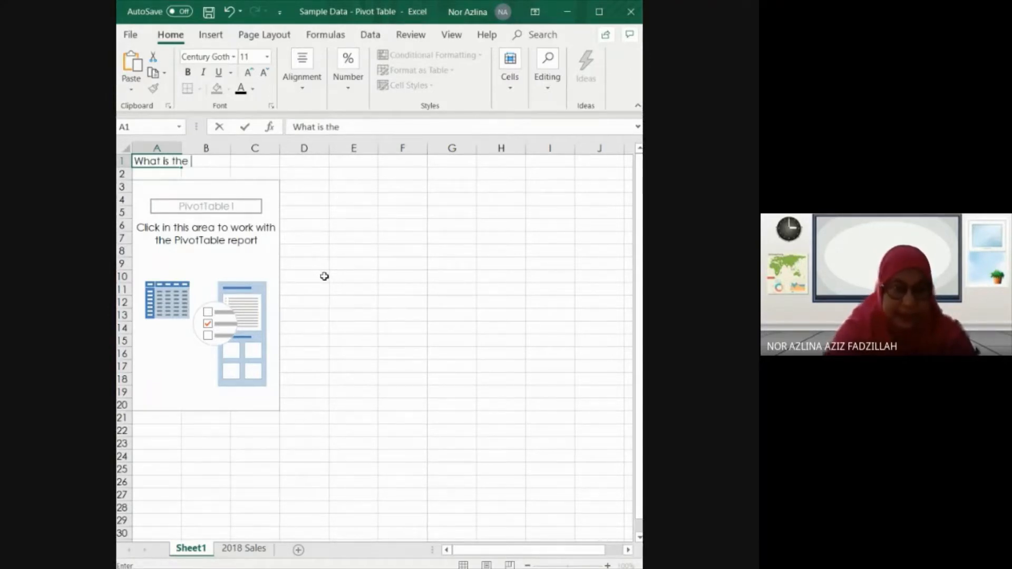
pyautogui.write('amount')
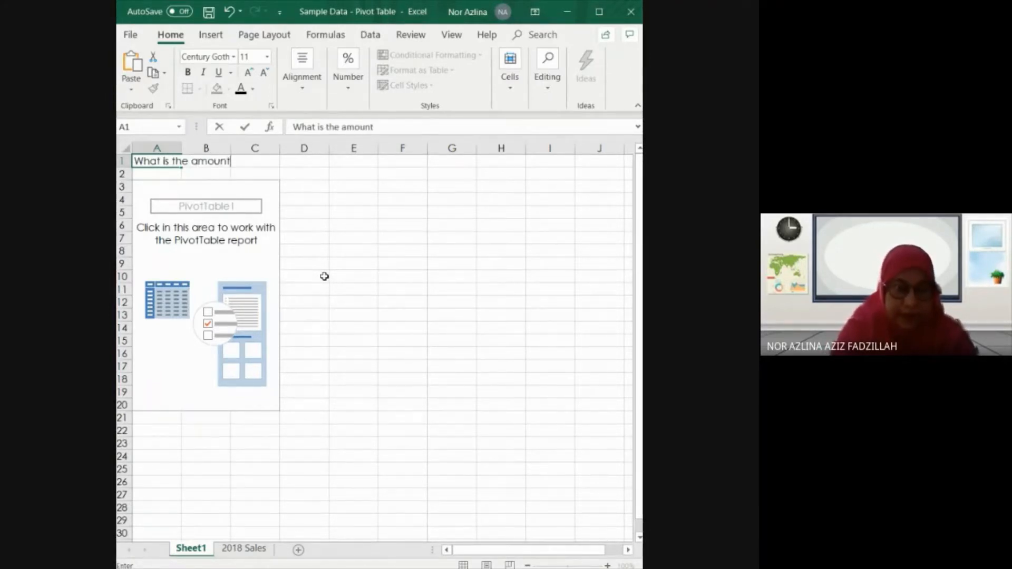
pyautogui.write(' sold')
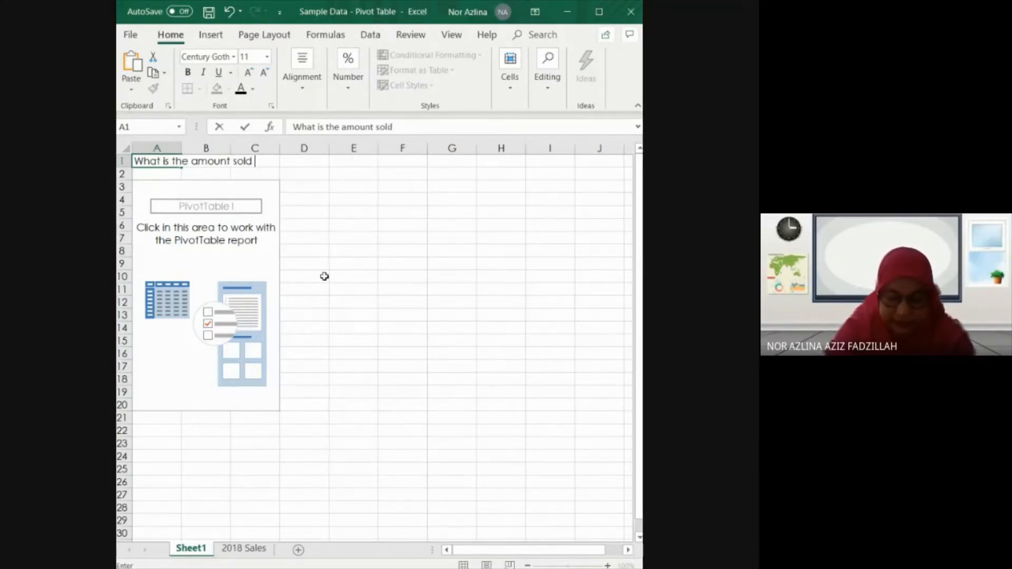
pyautogui.write(' by each ')
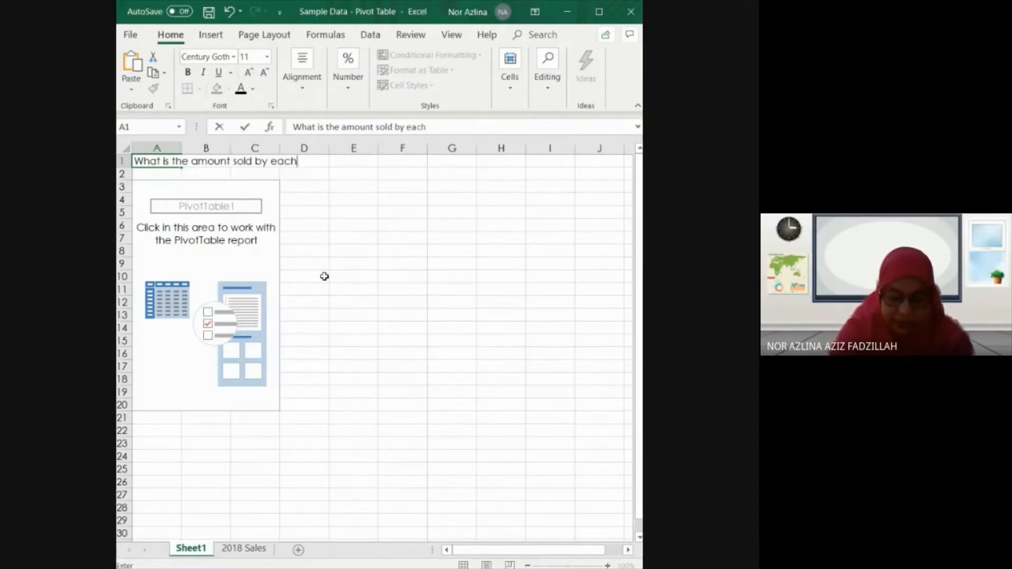
pyautogui.write('sales')
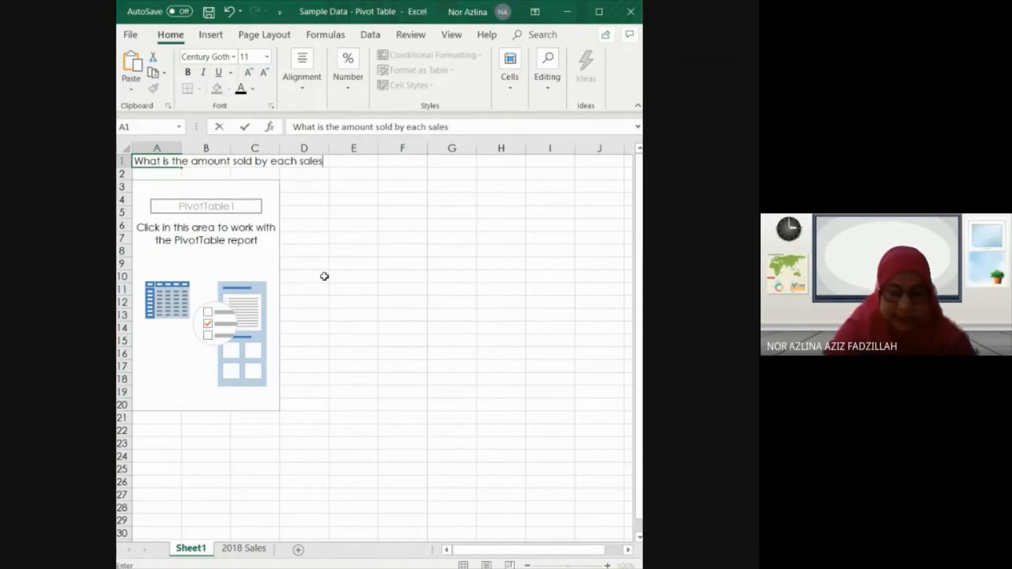
pyautogui.write('person?')
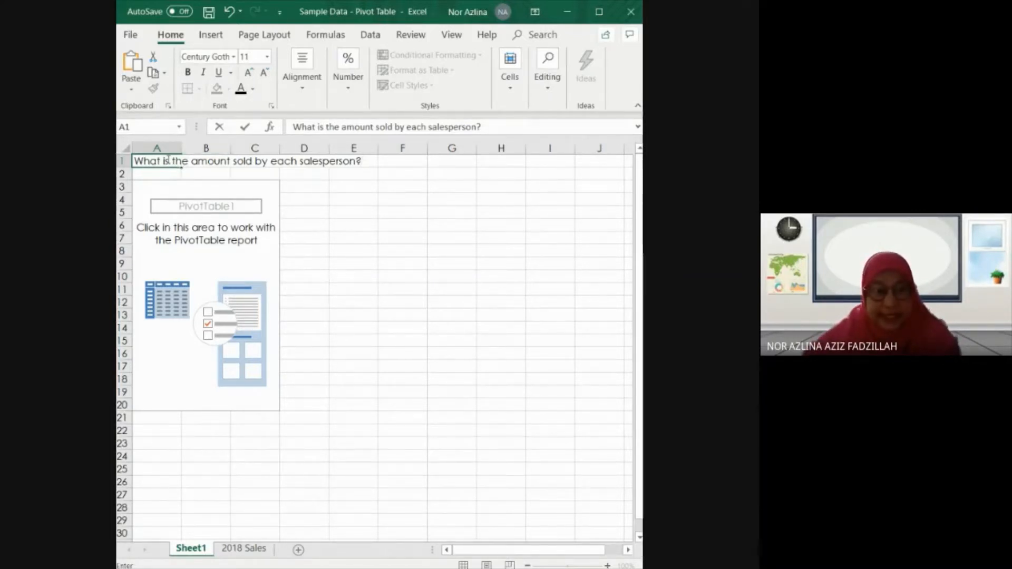
# Try to enlarge the question in A1 by choosing font size 14 and then 16.
pyautogui.click(267, 59)
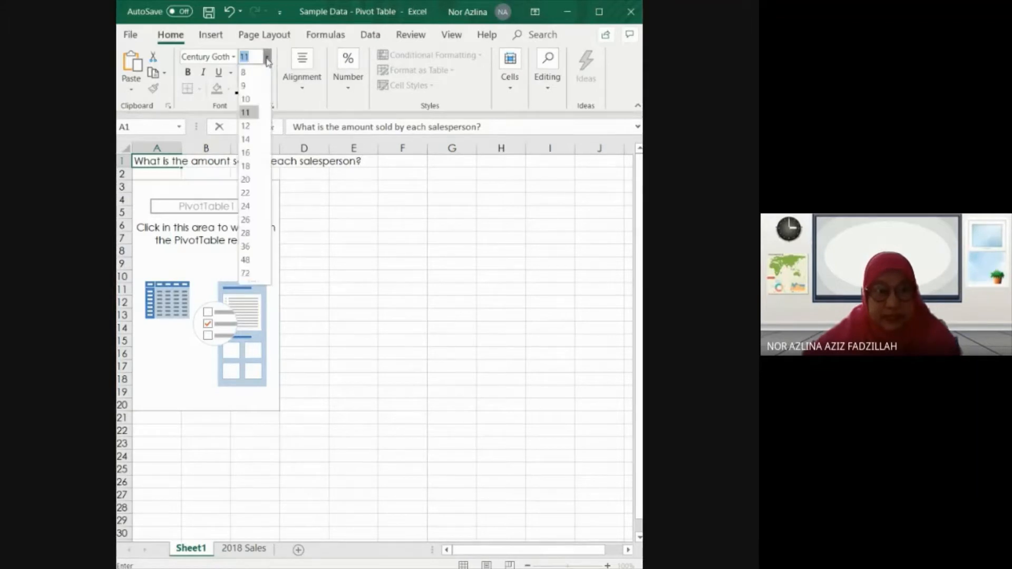
pyautogui.click(252, 140)
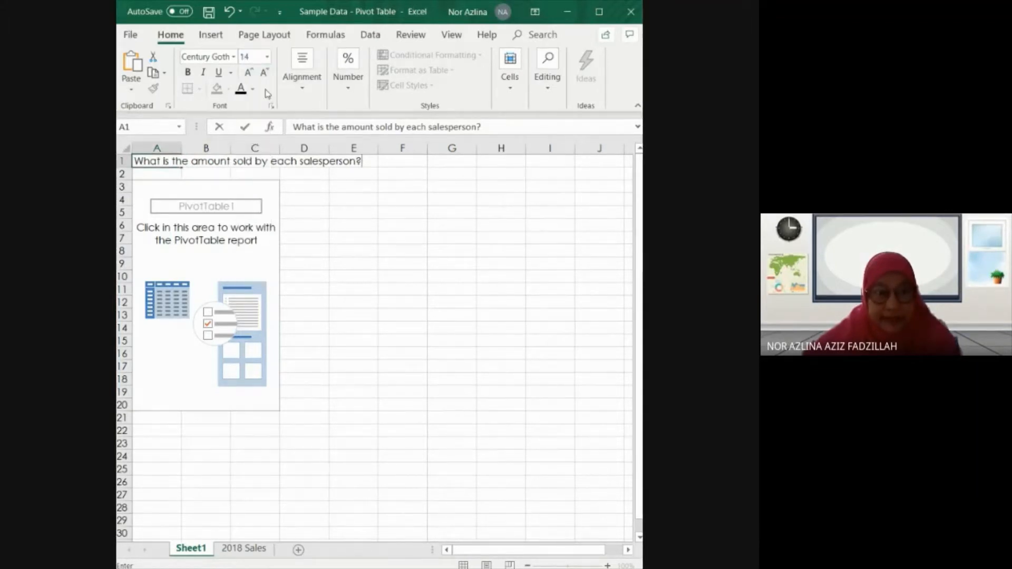
pyautogui.click(267, 57)
pyautogui.click(254, 153)
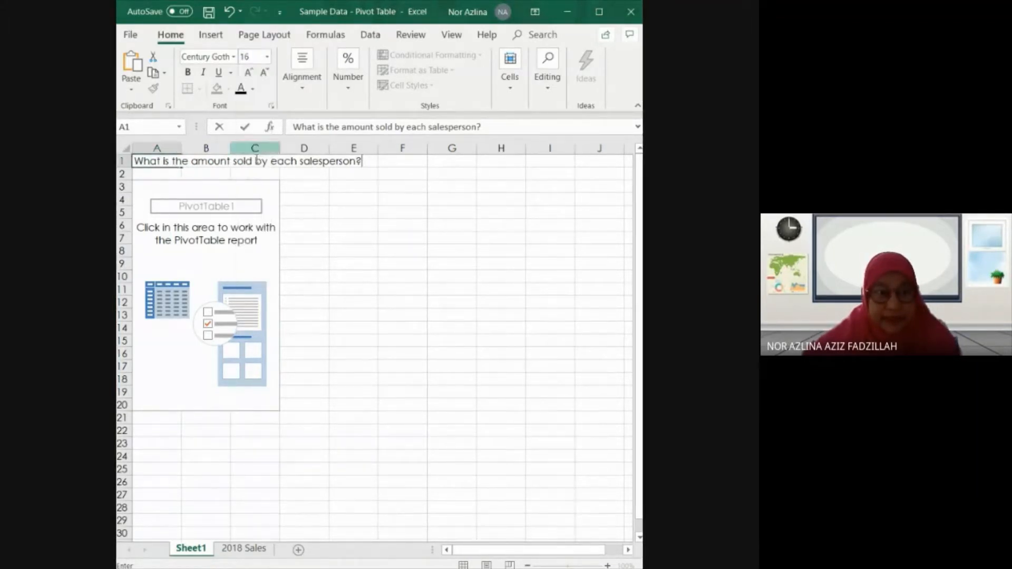
# Enlarge the whole question text in A1 to font size 14 and make row 1 taller.
pyautogui.moveTo(363, 161); pyautogui.dragTo(129, 157)
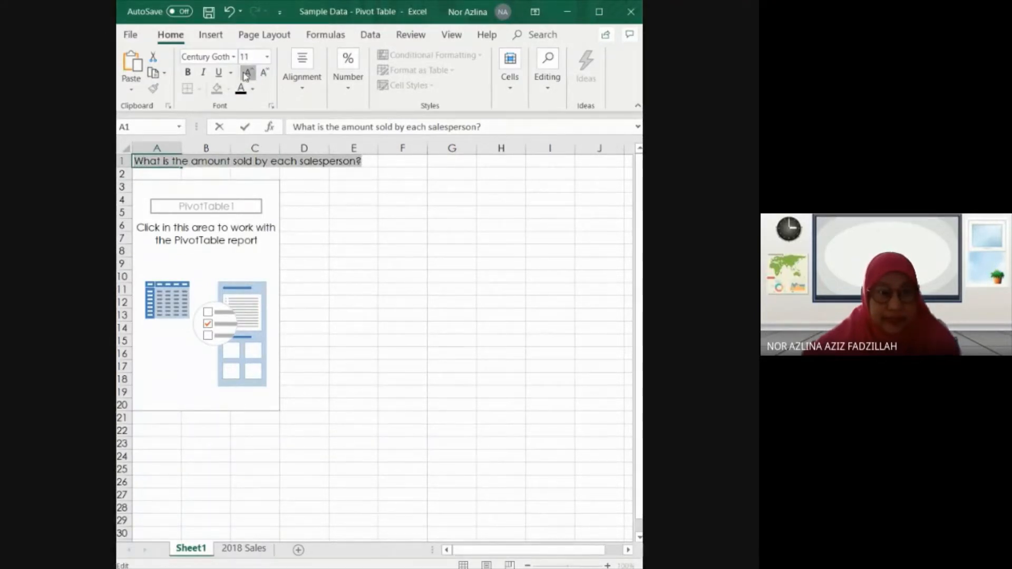
pyautogui.click(248, 74)
pyautogui.click(248, 73)
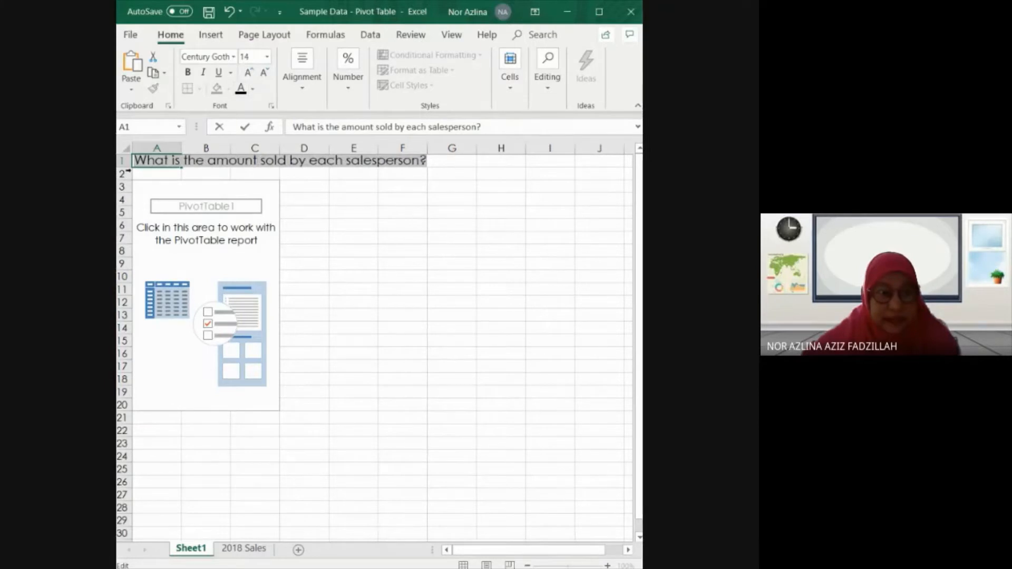
pyautogui.moveTo(125, 172); pyautogui.dragTo(122, 180)
pyautogui.click(369, 257)
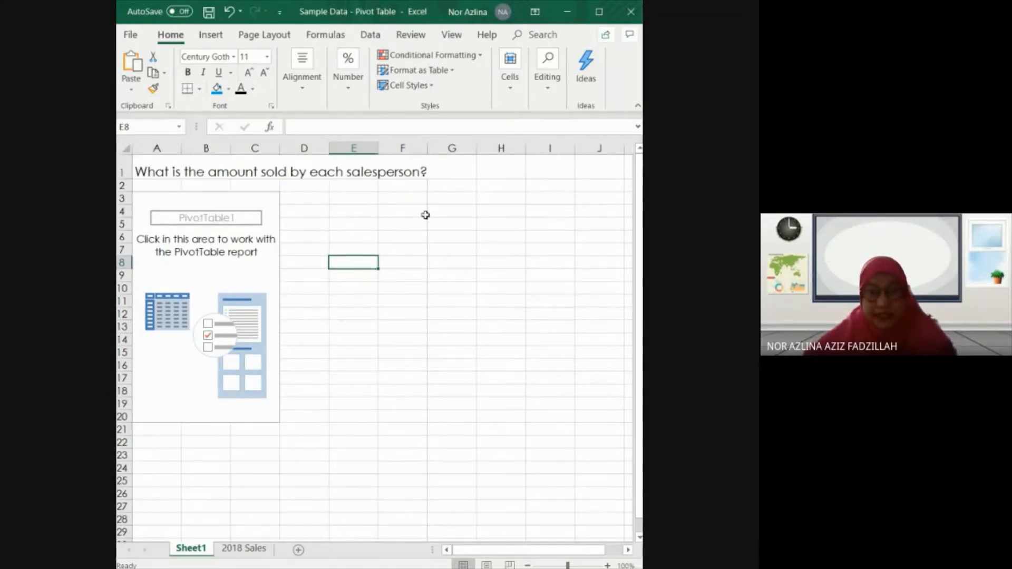
# Show the PivotTable's field list, check the source data on the 2018 Sales sheet, and return to Sheet1.
pyautogui.click(181, 232)
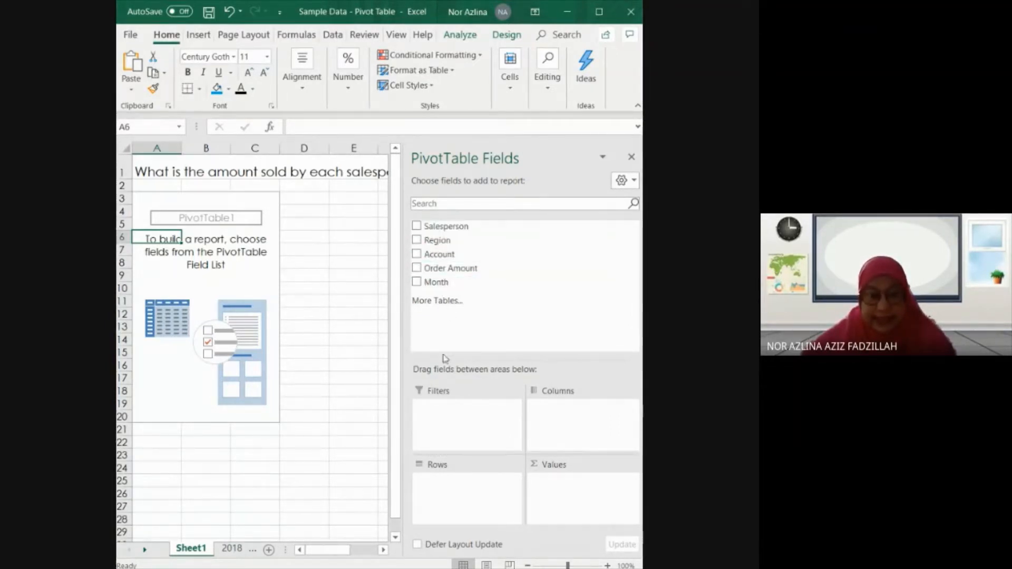
pyautogui.click(232, 548)
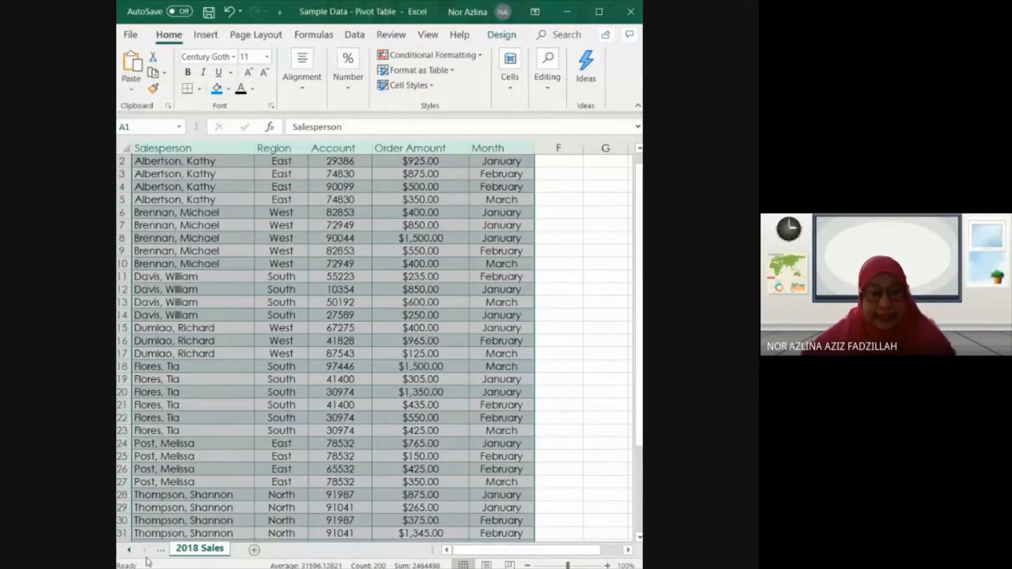
pyautogui.click(129, 550)
pyautogui.click(193, 549)
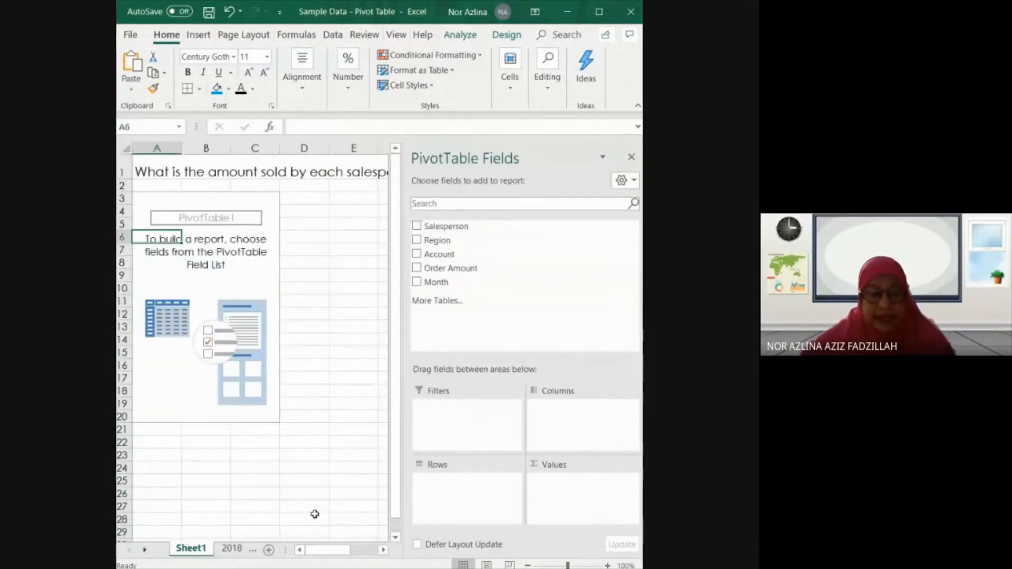
# Check the source columns on the 2018 Sales sheet and add the Salesperson field to the Rows of the Sheet1 PivotTable.
pyautogui.click(235, 549)
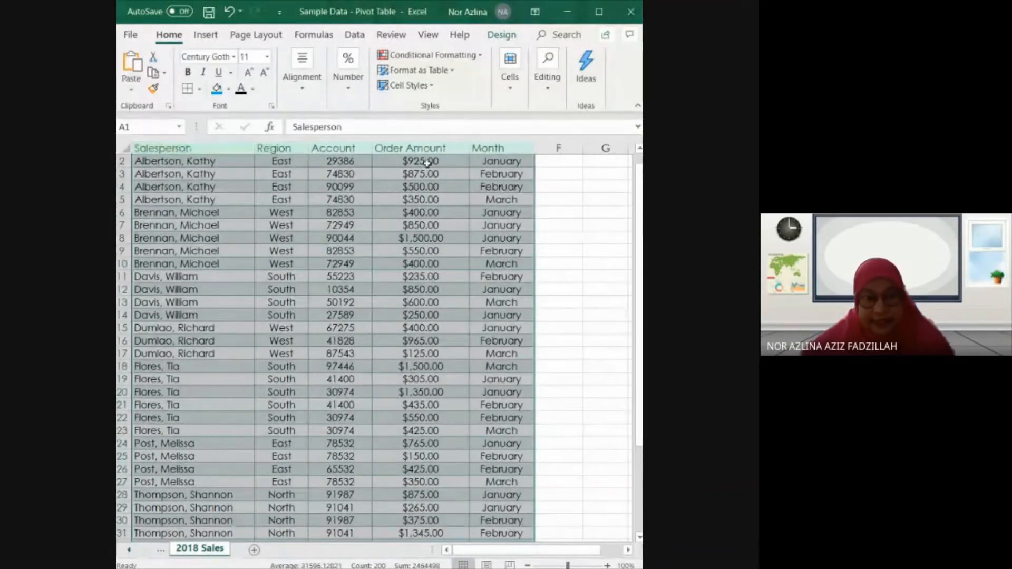
pyautogui.click(129, 553)
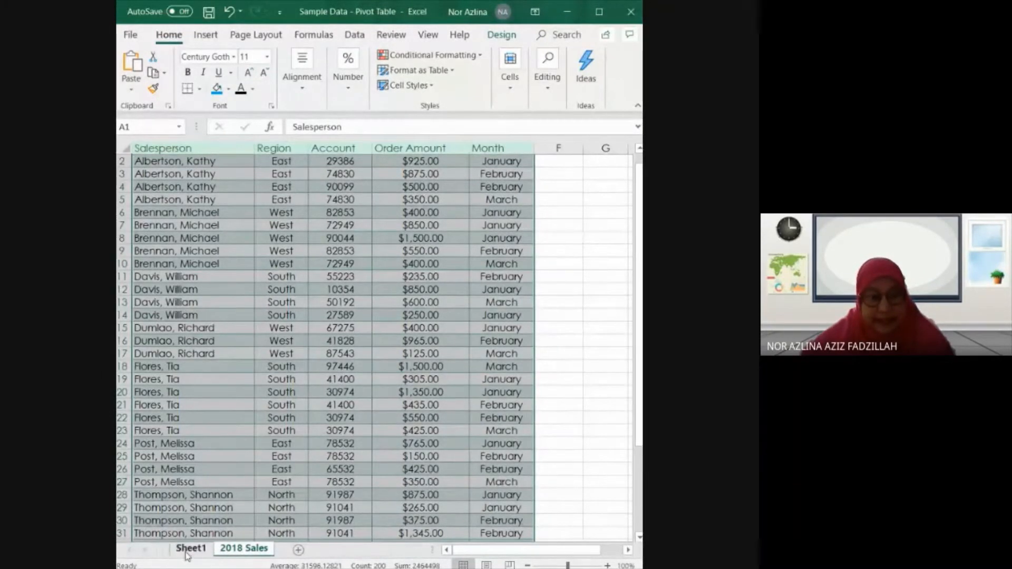
pyautogui.click(189, 549)
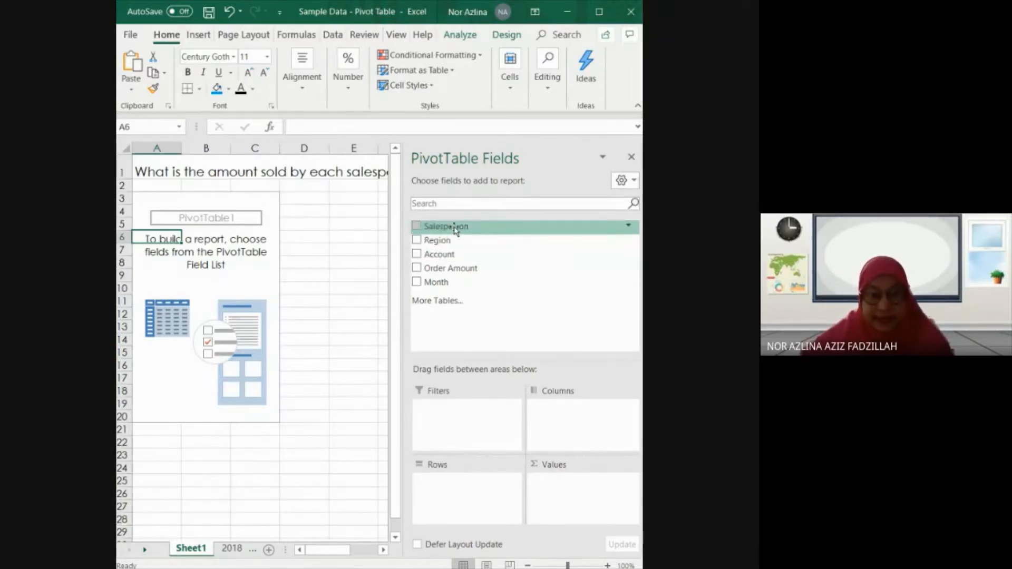
pyautogui.moveTo(456, 228); pyautogui.dragTo(467, 482)
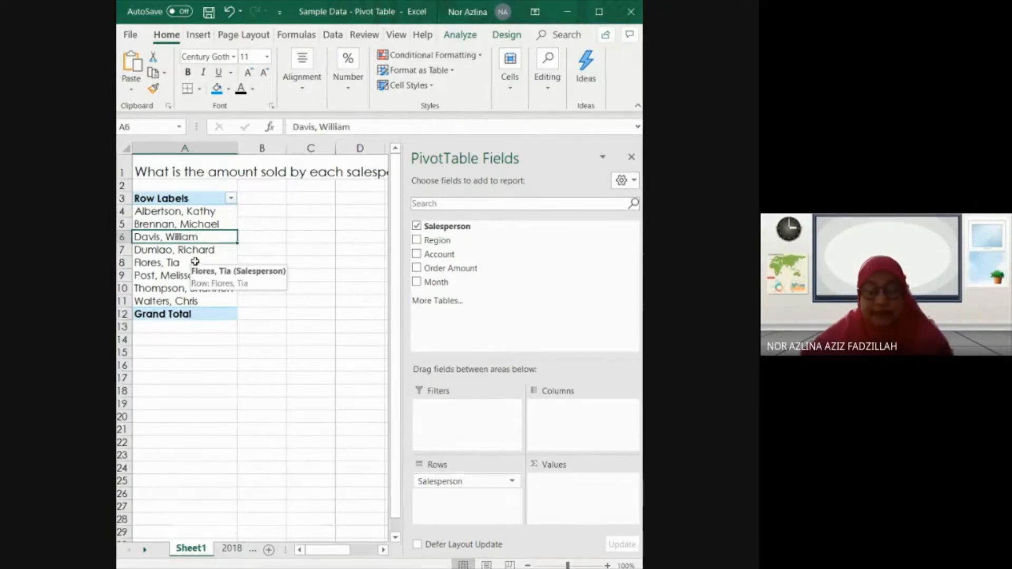
# Recheck the 2018 Sales data, add Order Amount to the Values of the Sheet1 PivotTable, and close the field list.
pyautogui.click(231, 551)
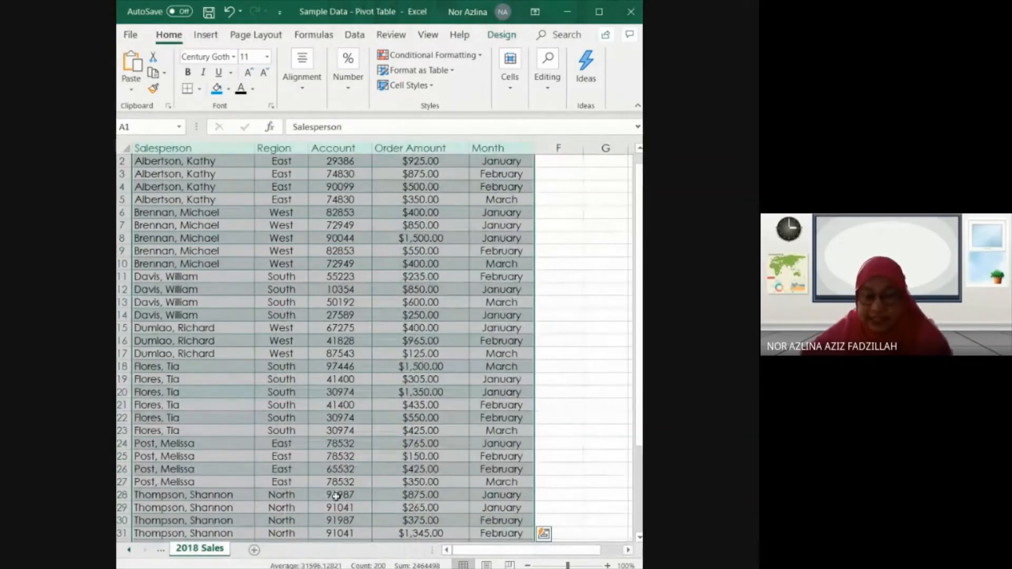
pyautogui.click(130, 551)
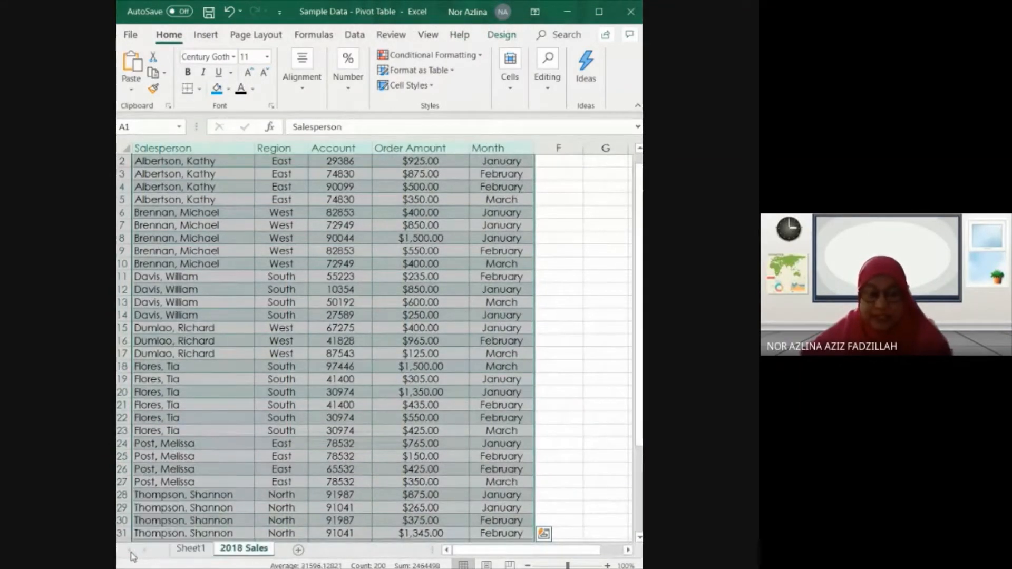
pyautogui.click(190, 549)
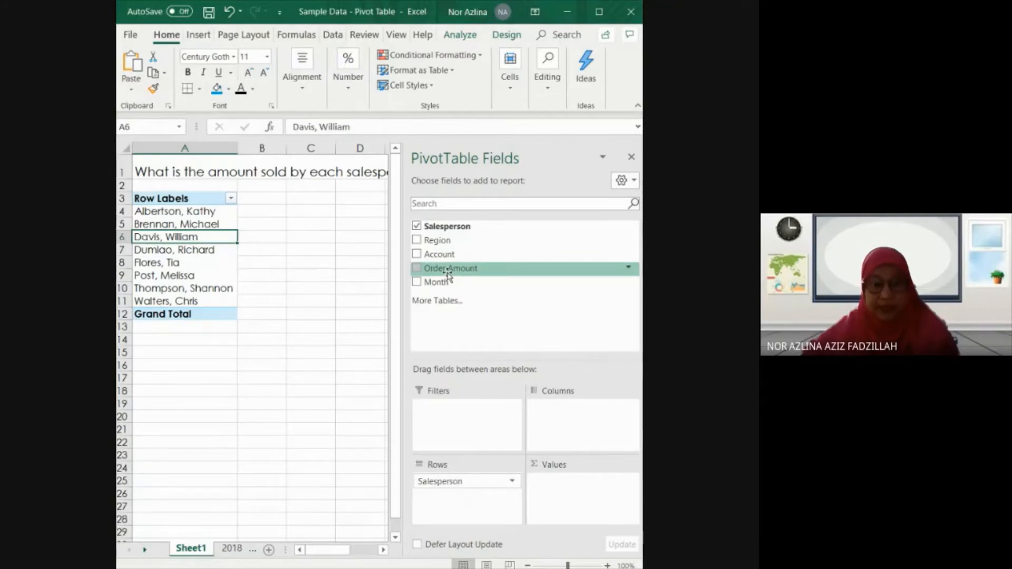
pyautogui.moveTo(449, 271); pyautogui.dragTo(562, 486)
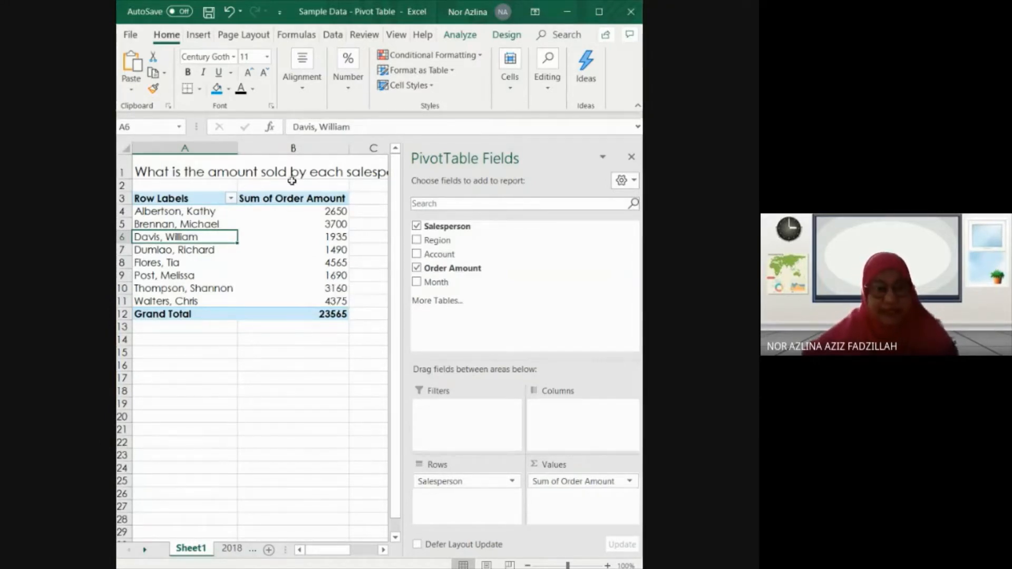
pyautogui.click(632, 157)
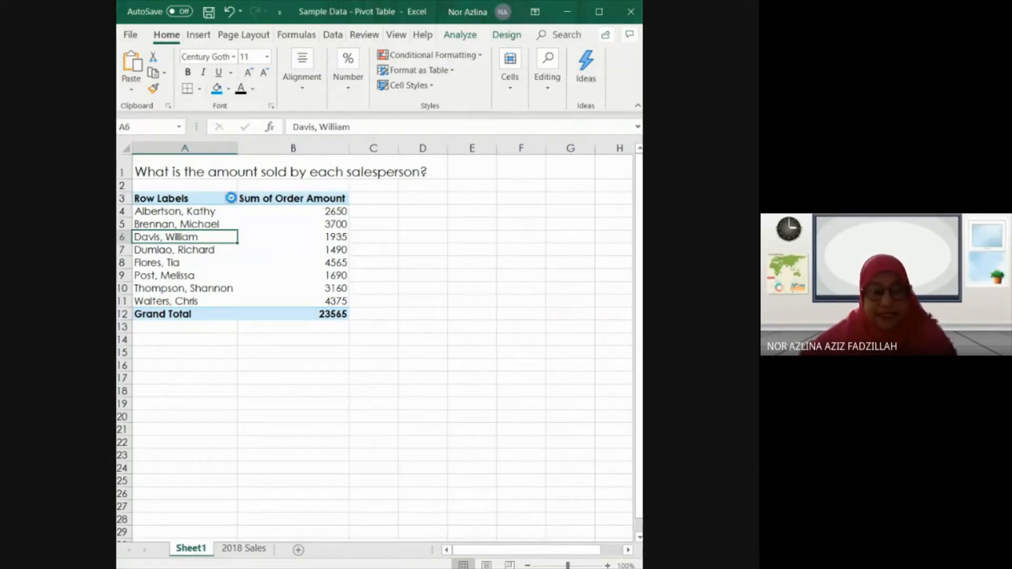
# Filter the PivotTable's row labels to only the third and the last listed salesperson, and clear the Salesperson filter again.
pyautogui.click(230, 199)
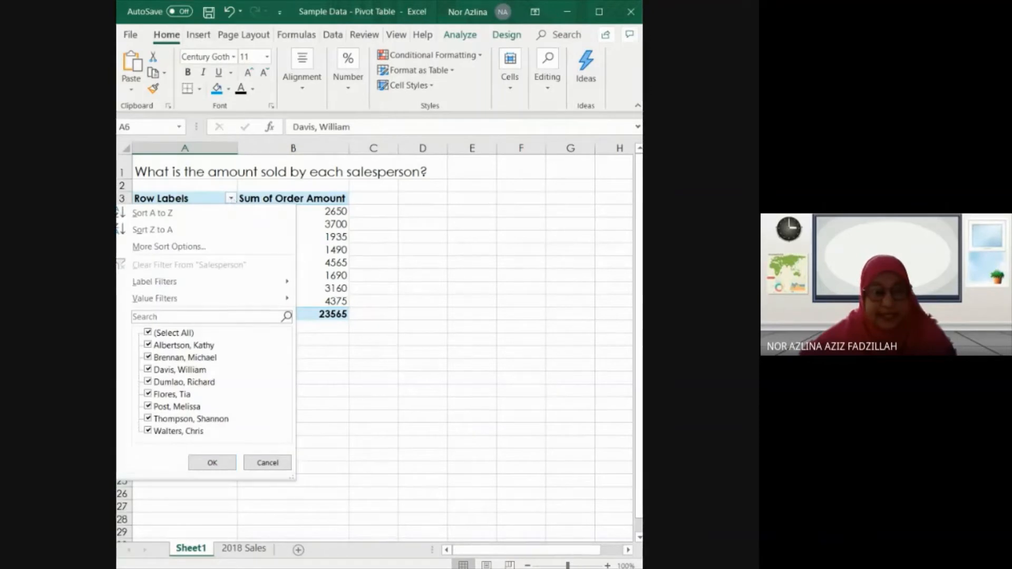
pyautogui.press('space')
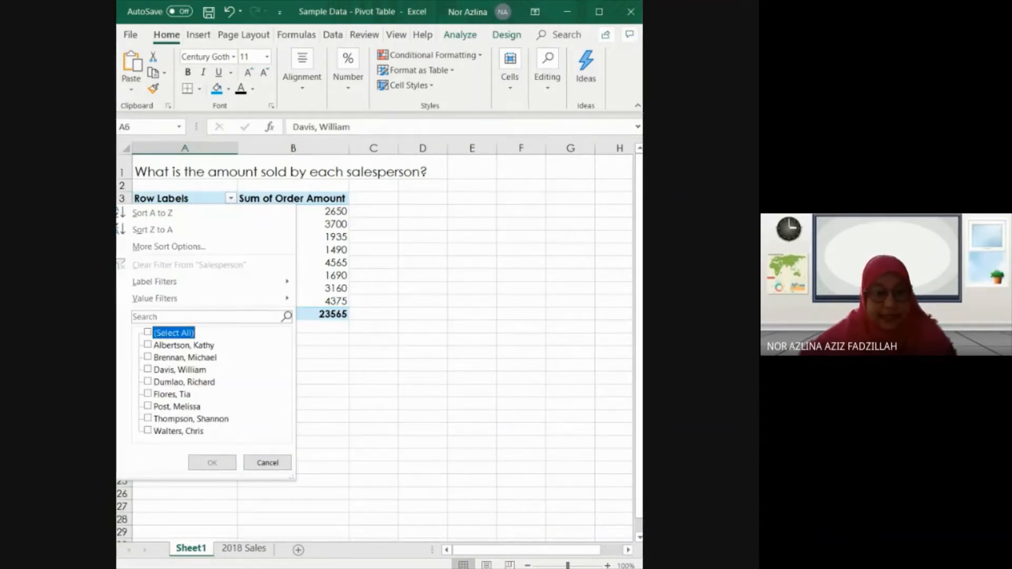
pyautogui.click(148, 370)
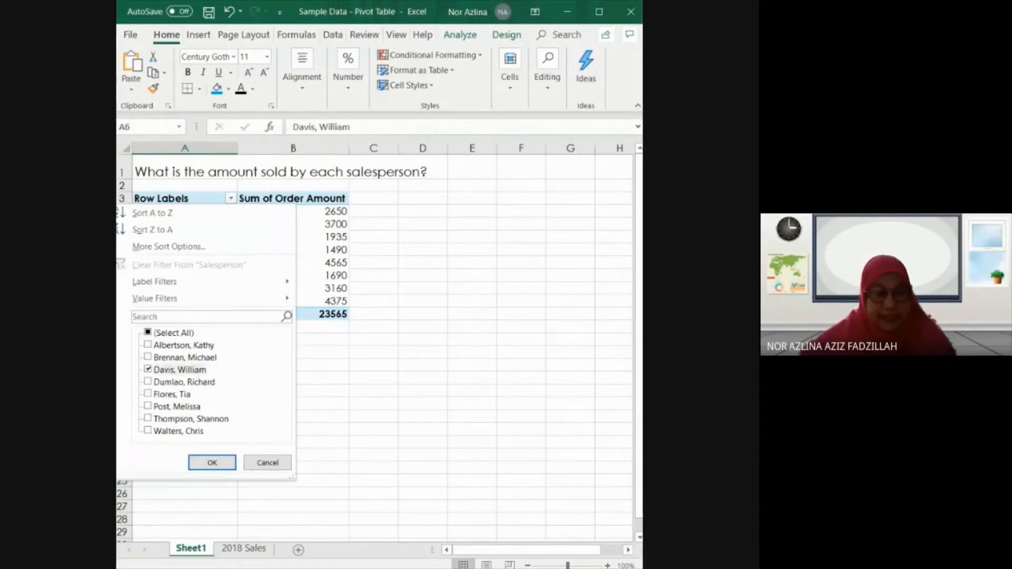
pyautogui.click(148, 431)
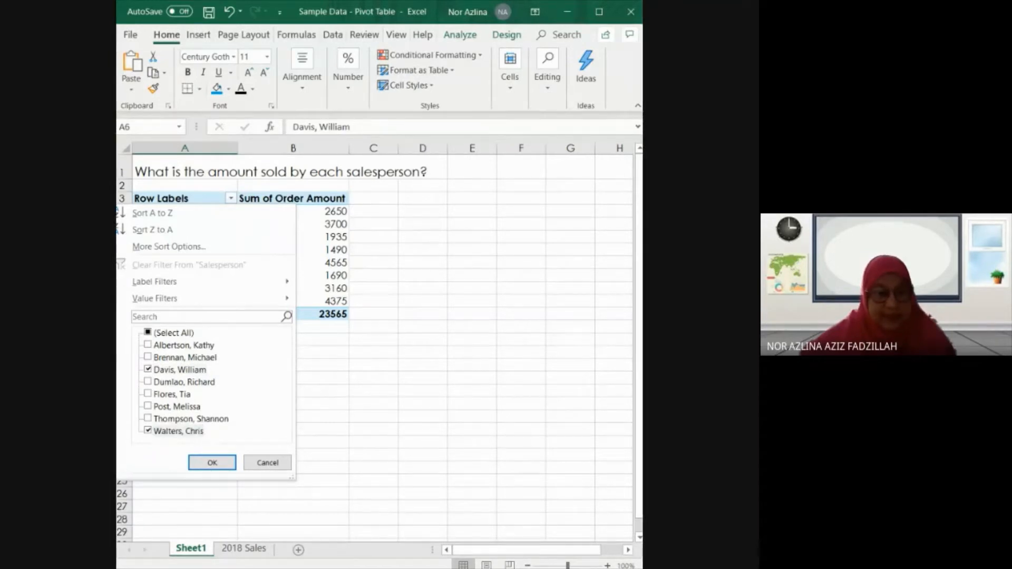
pyautogui.click(212, 463)
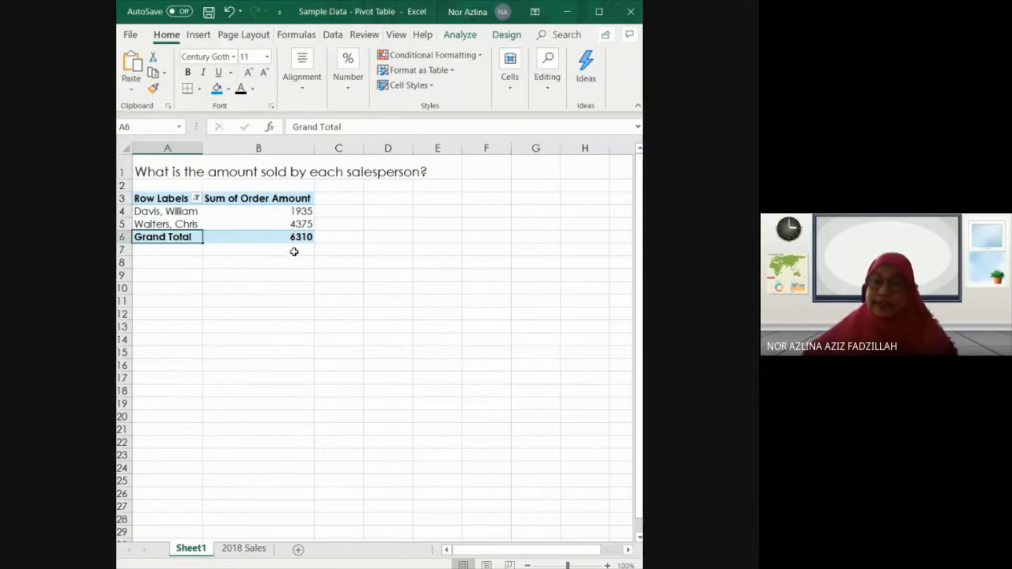
pyautogui.moveTo(293, 238)
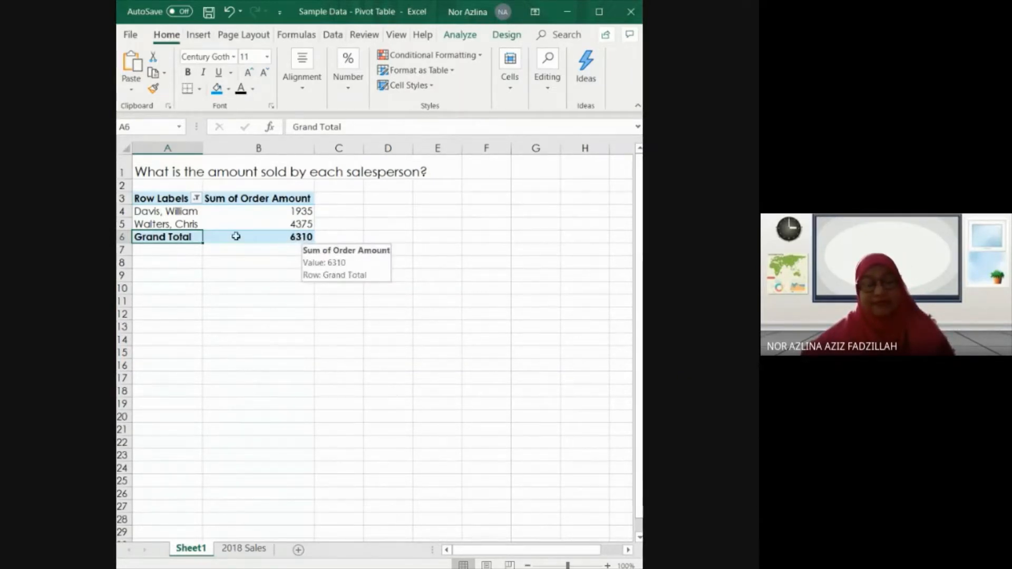
pyautogui.click(196, 199)
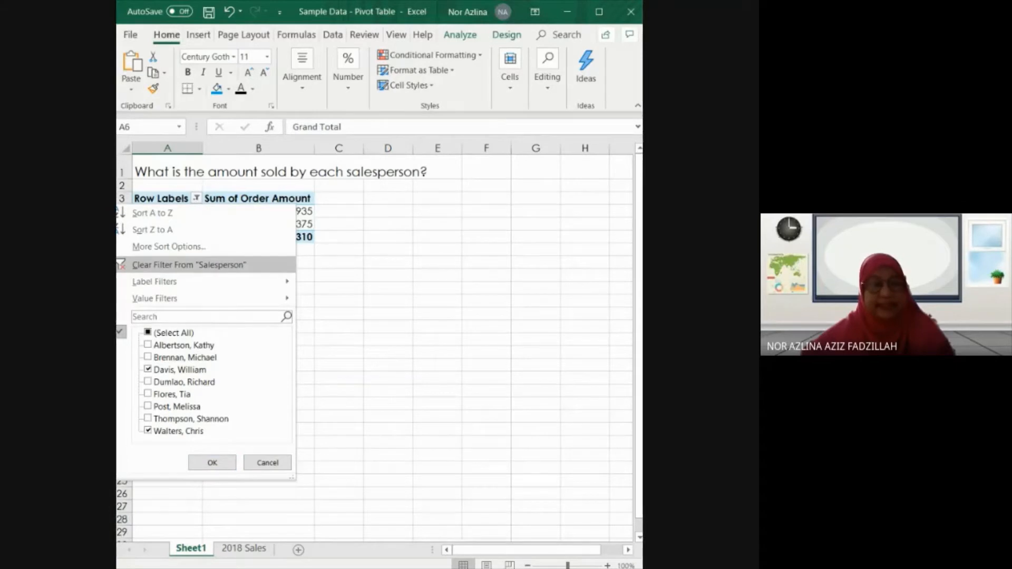
pyautogui.click(211, 265)
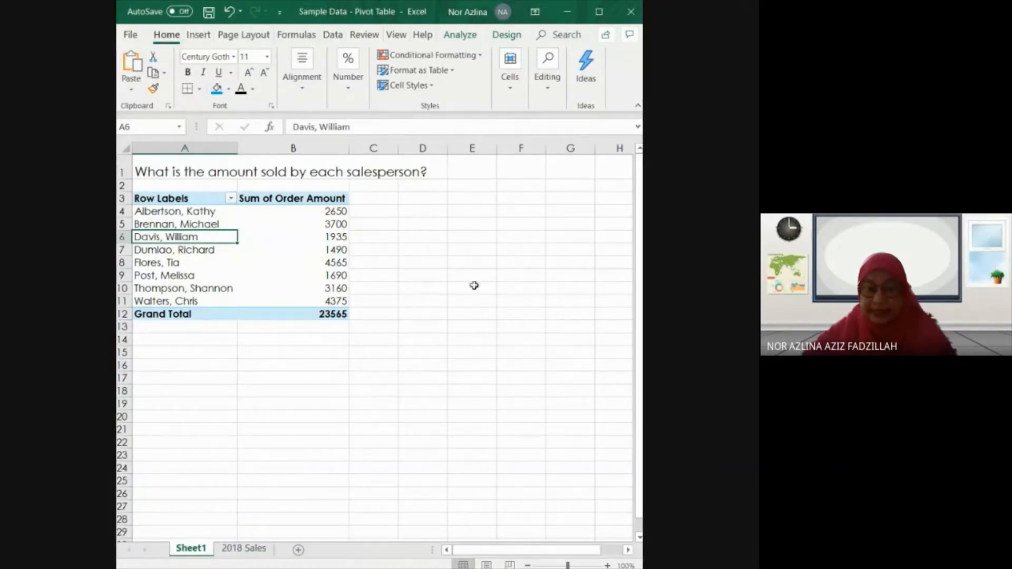
pyautogui.moveTo(197, 227); pyautogui.dragTo(199, 217)
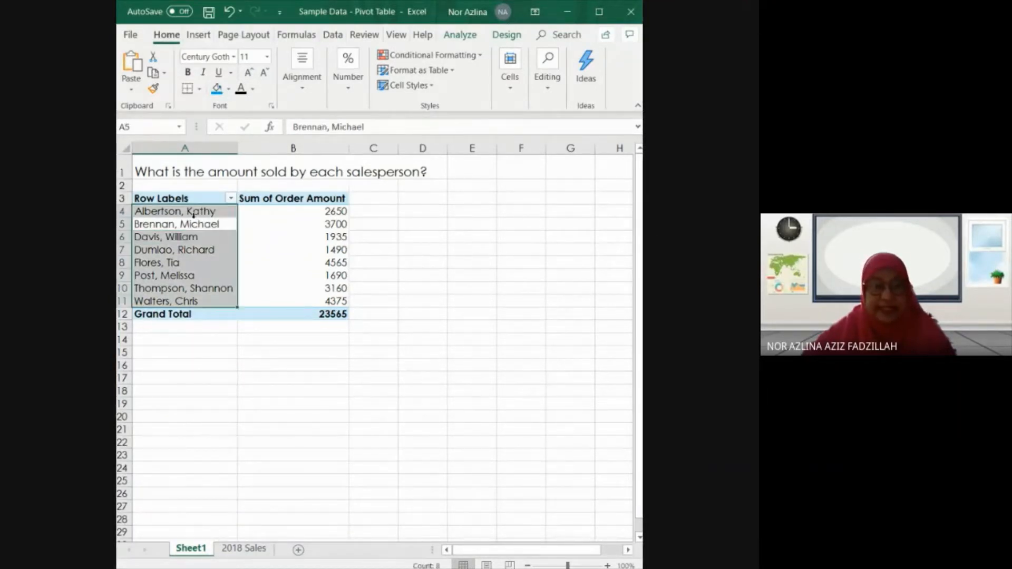
pyautogui.click(187, 211)
pyautogui.click(186, 198)
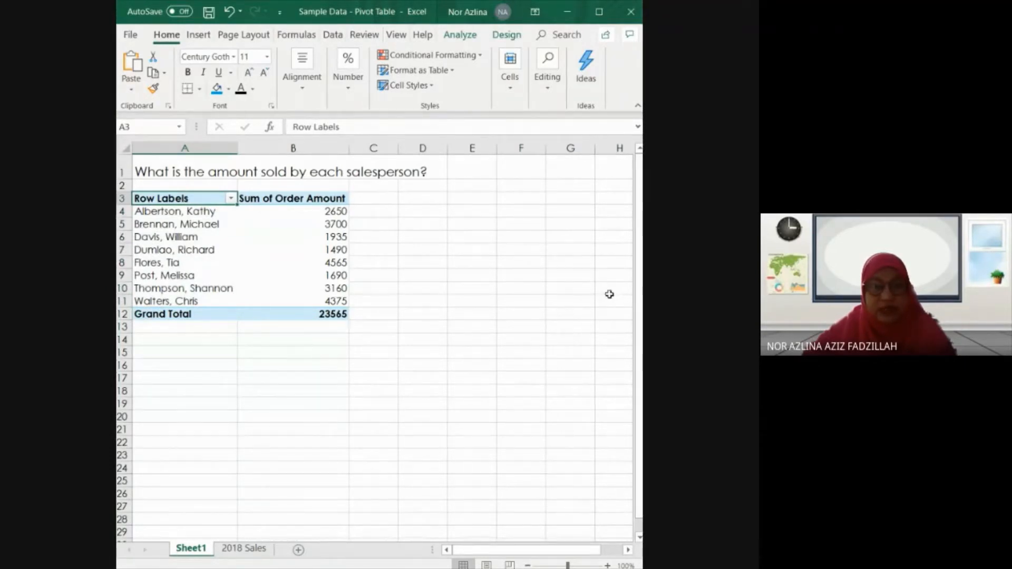
pyautogui.moveTo(327, 265)
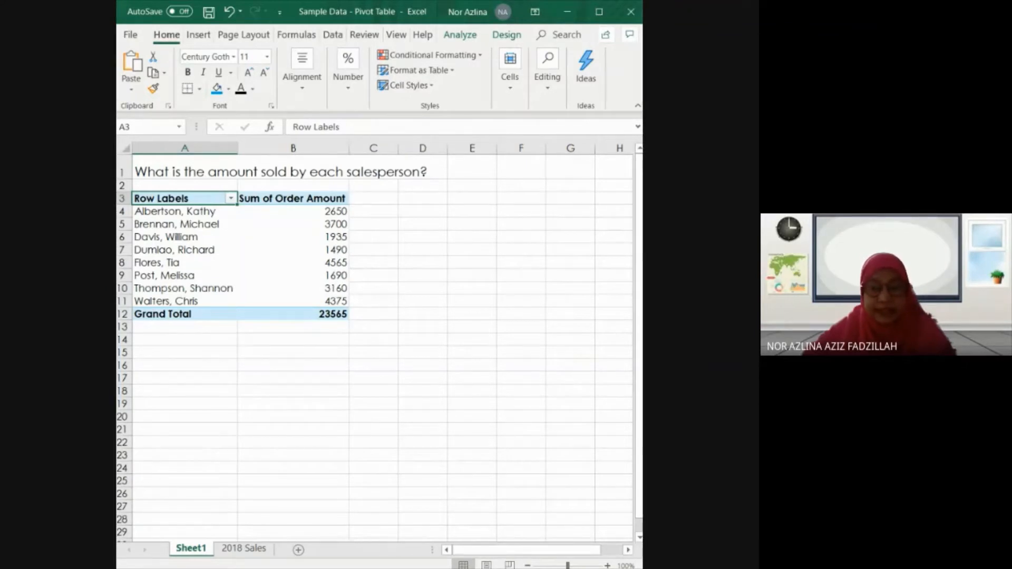
pyautogui.hotkey('alt', 'Tab')
pyautogui.hotkey('alt', 'Tab')
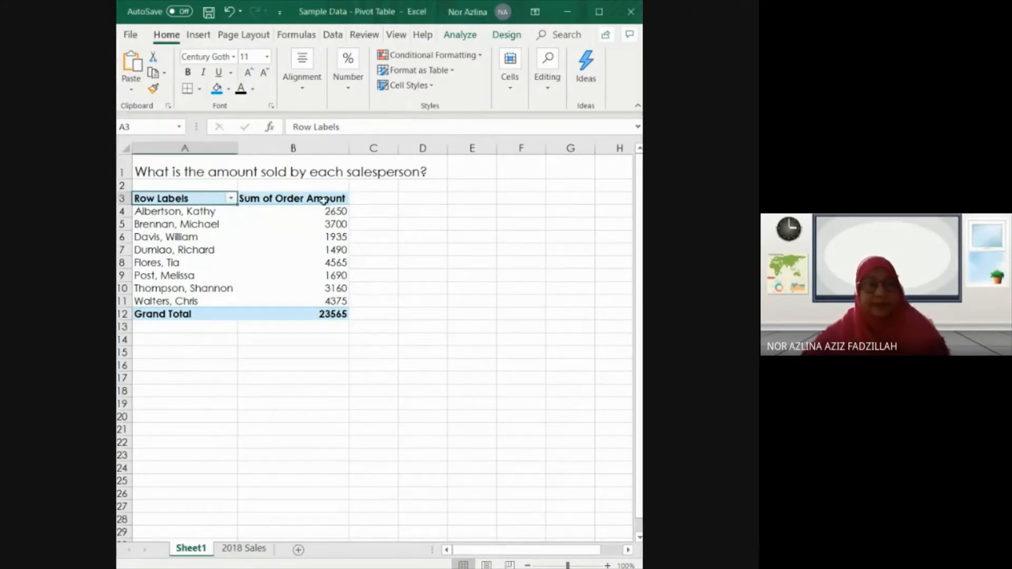
pyautogui.moveTo(553, 549)
pyautogui.mouseDown()
pyautogui.moveTo(564, 550)
pyautogui.moveTo(549, 549)
pyautogui.mouseUp()
pyautogui.doubleClick(192, 225)
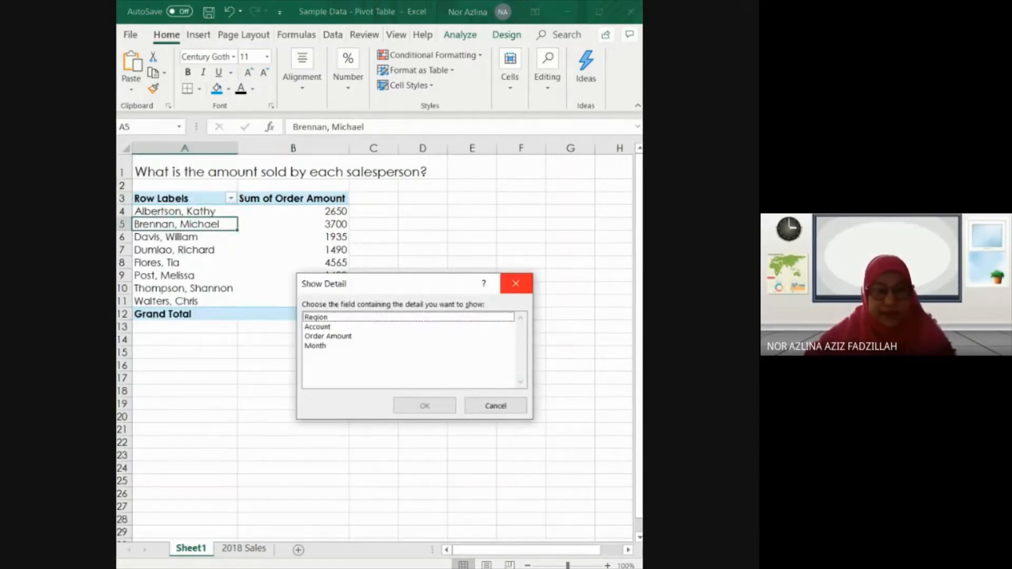
pyautogui.click(515, 284)
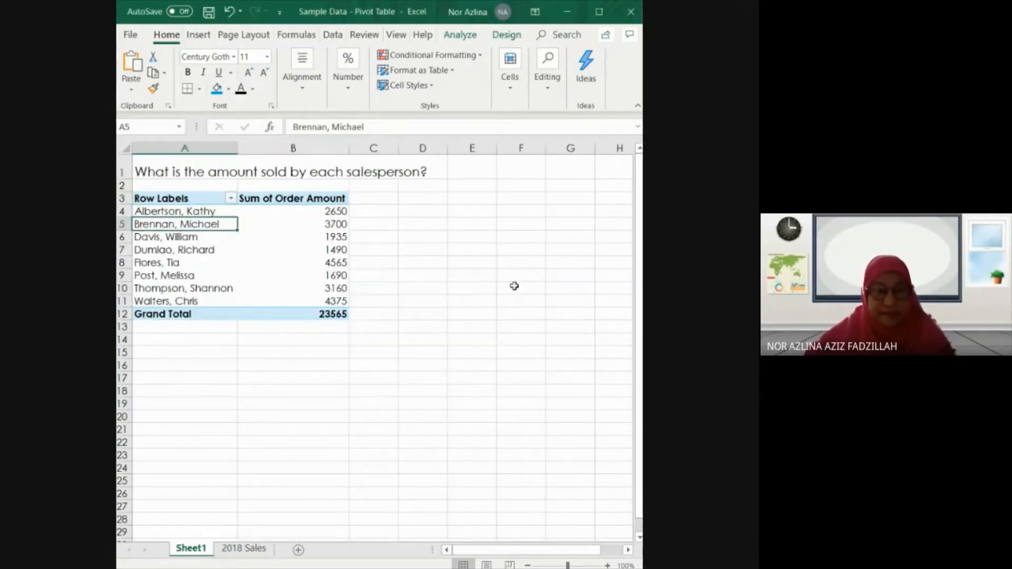
pyautogui.click(209, 196)
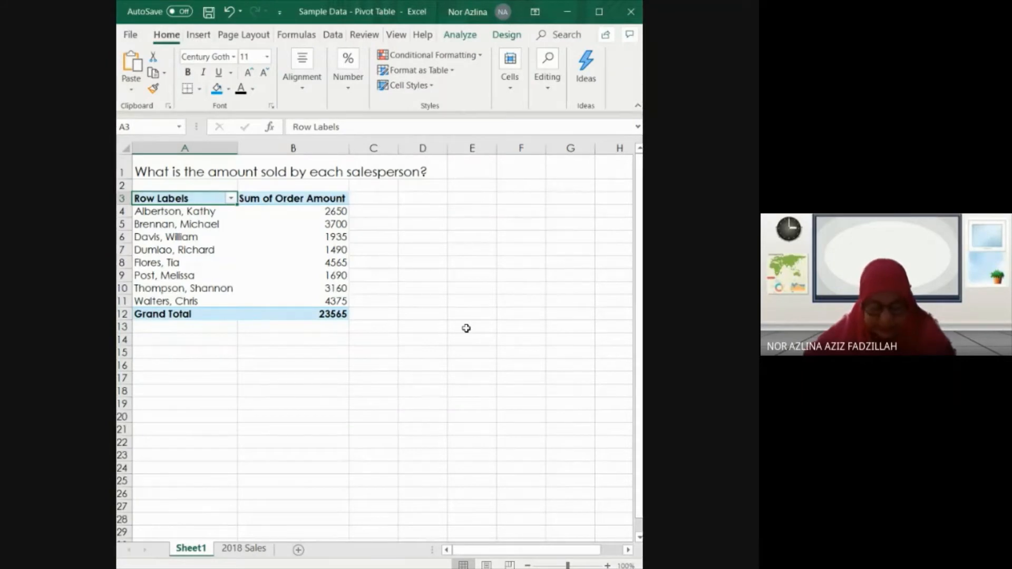
# Select all data rows of the sales table on the 2018 Sales sheet, down to row 40.
pyautogui.click(249, 557)
pyautogui.moveTo(189, 150); pyautogui.dragTo(510, 253)
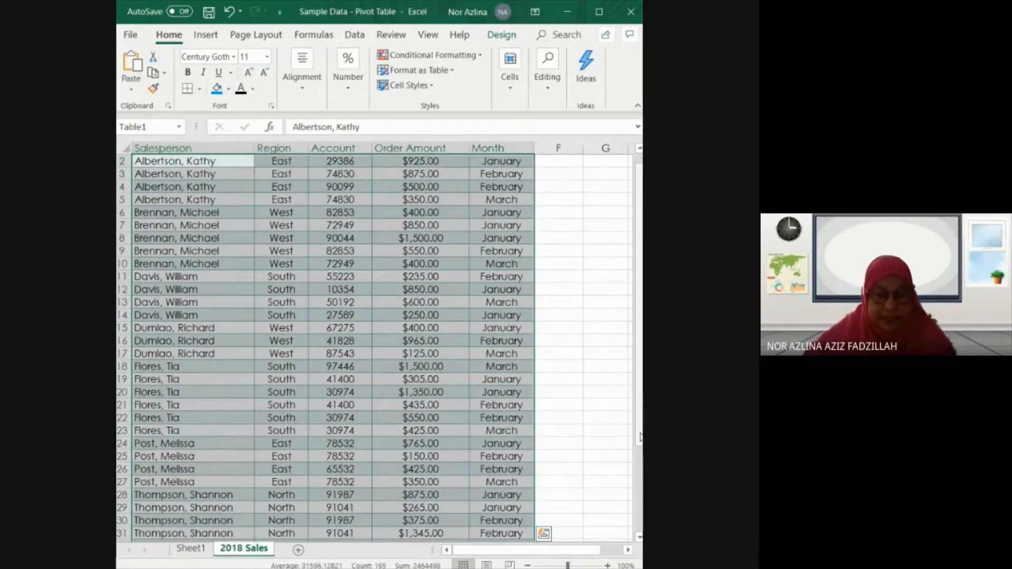
pyautogui.moveTo(639, 454); pyautogui.dragTo(640, 498)
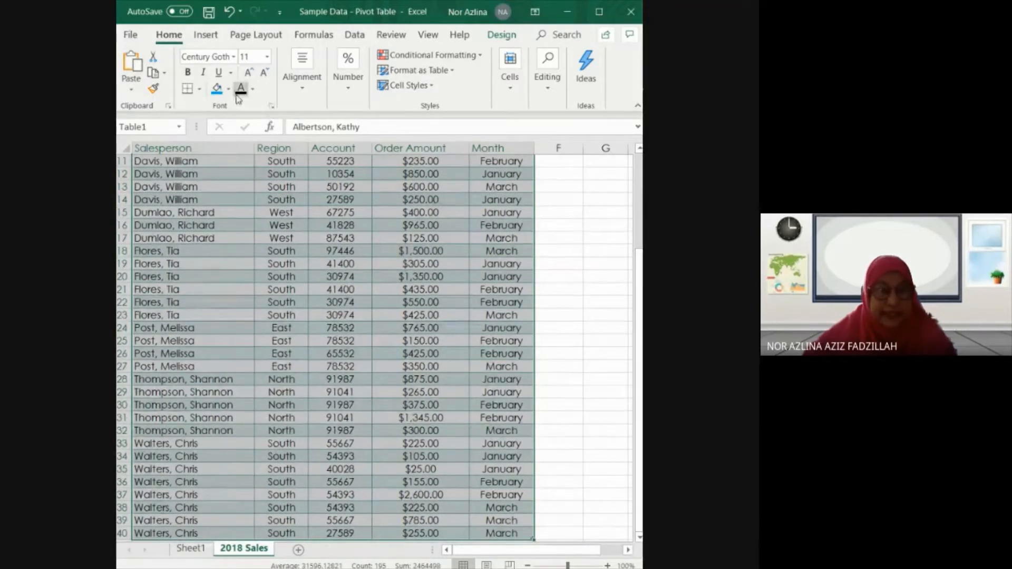
pyautogui.click(204, 36)
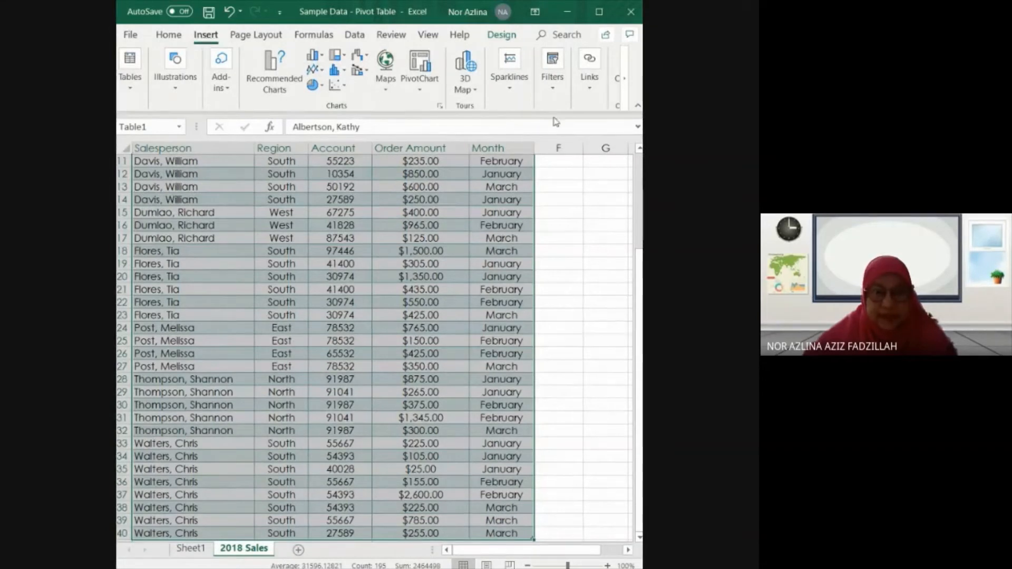
pyautogui.click(628, 92)
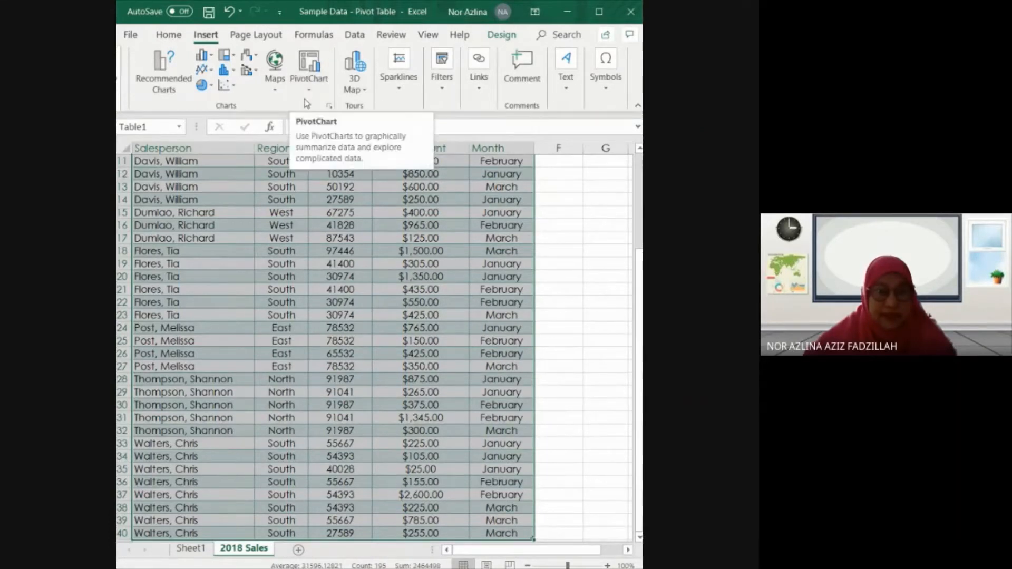
pyautogui.click(169, 35)
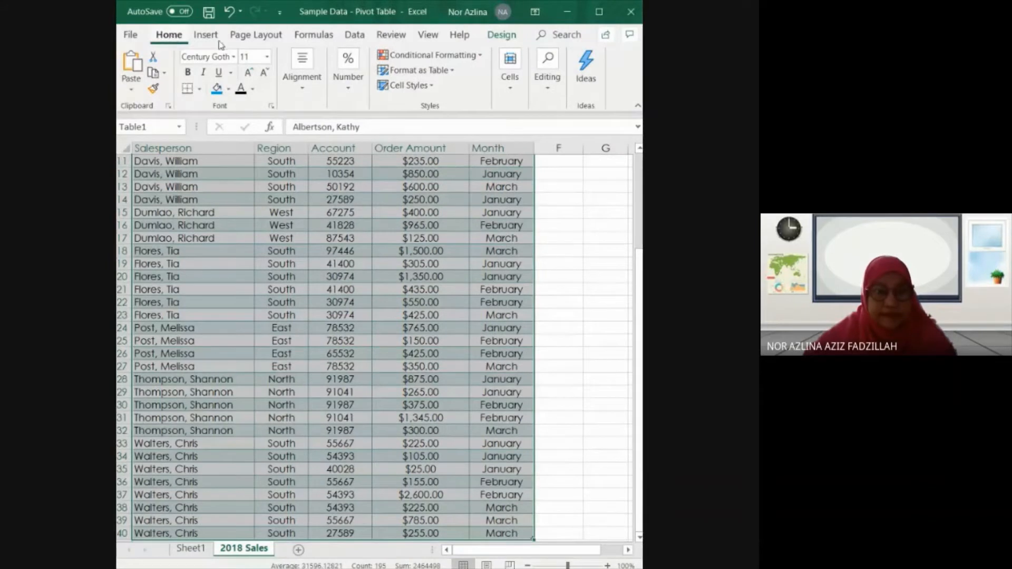
# Find the PivotTable command by searching for "pivo" and create a PivotTable from Table1 on a new worksheet.
pyautogui.click(568, 40)
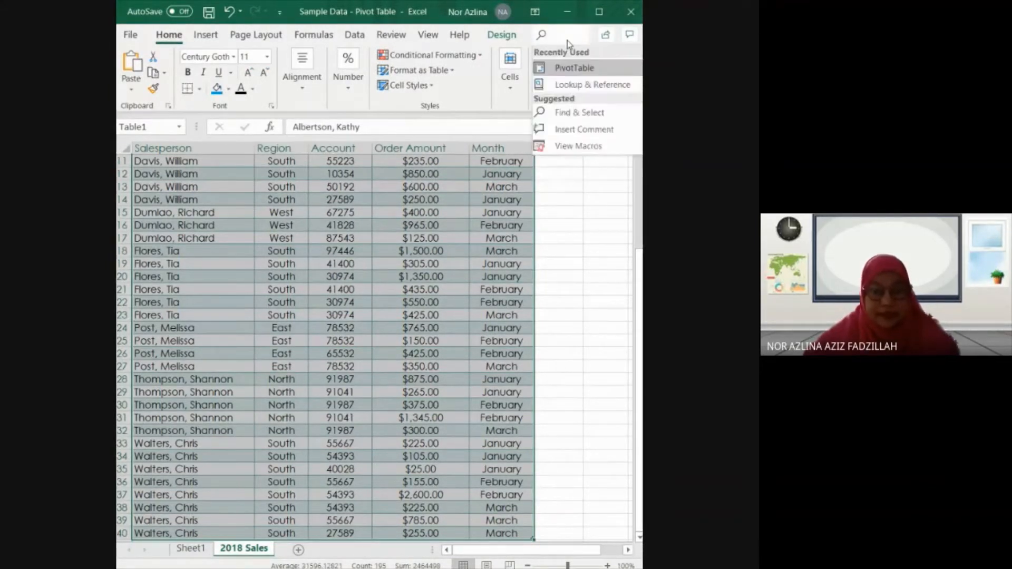
pyautogui.write('p')
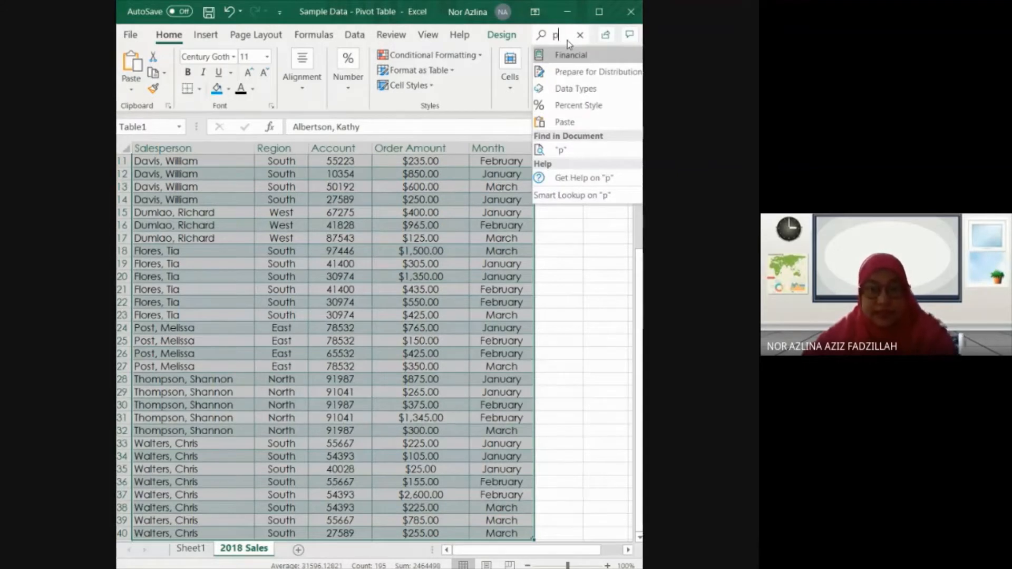
pyautogui.write('ivo')
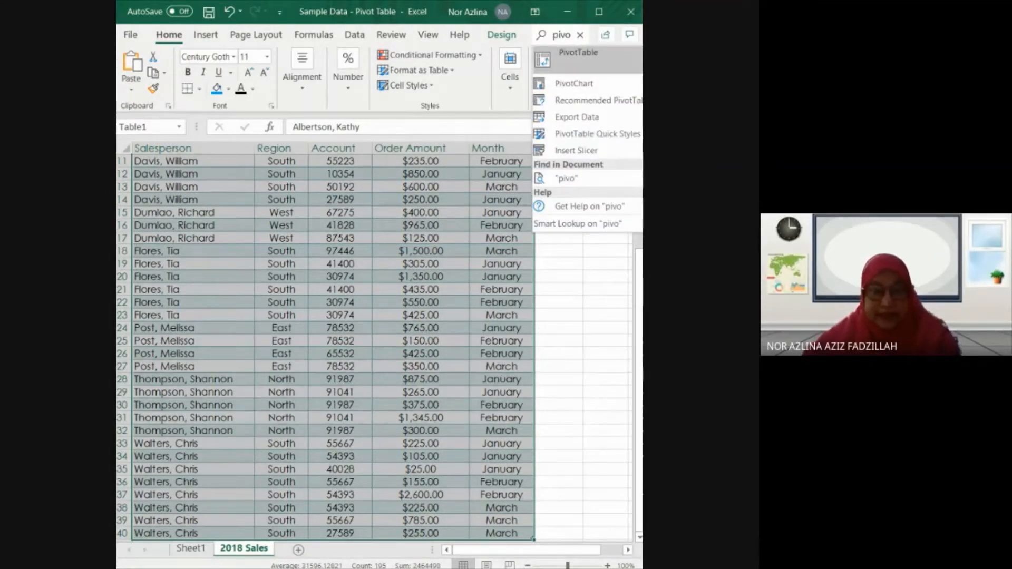
pyautogui.press('Return')
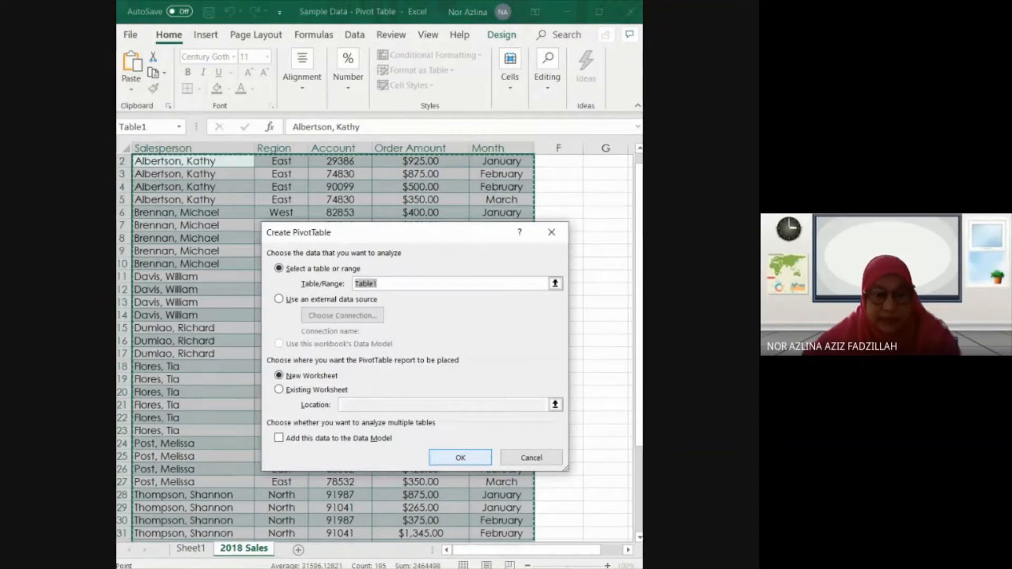
pyautogui.click(468, 460)
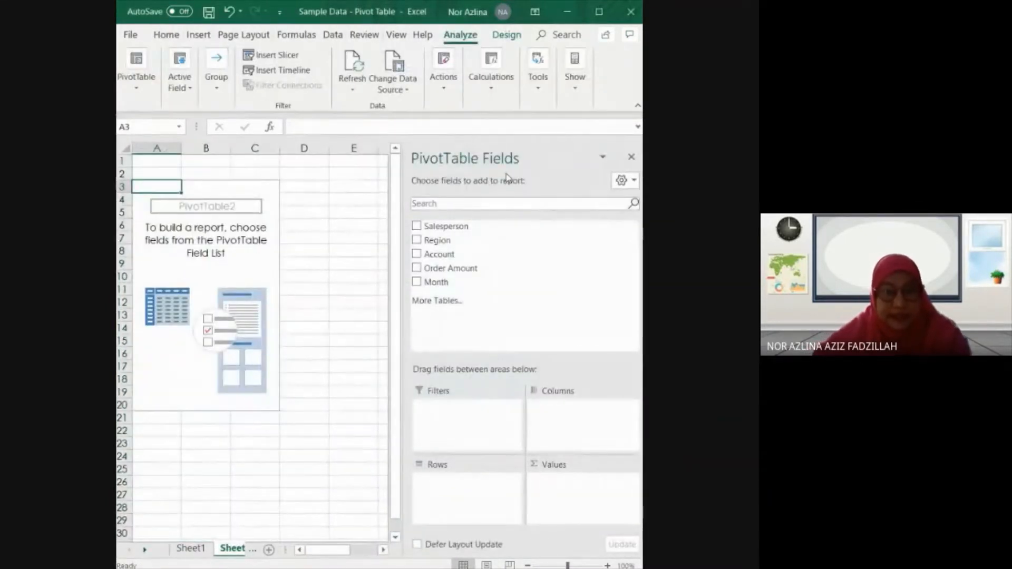
# Enter the heading "What is the total amount sold in each month?" in cell A1 of Sheet2.
pyautogui.click(170, 161)
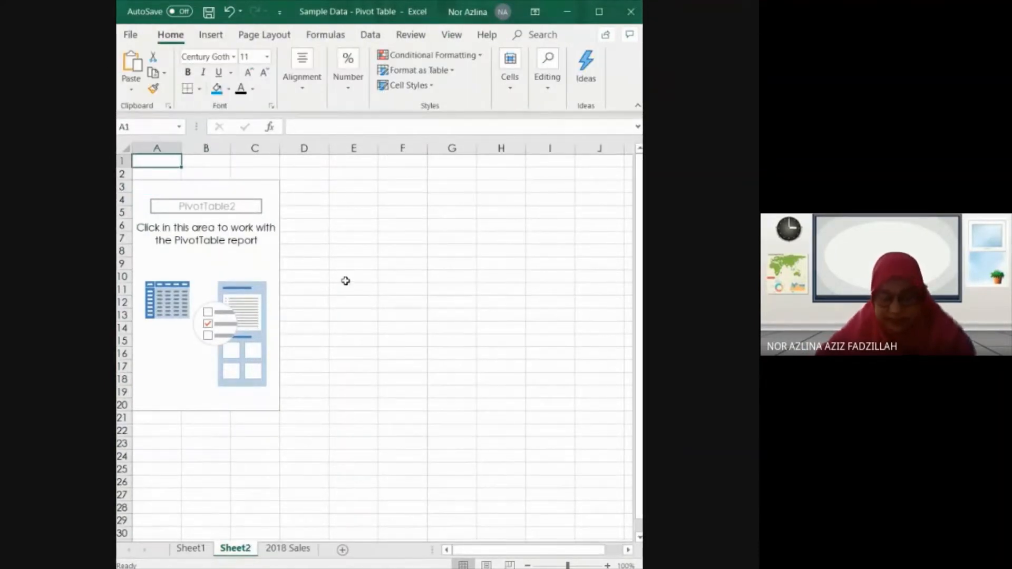
pyautogui.write('W')
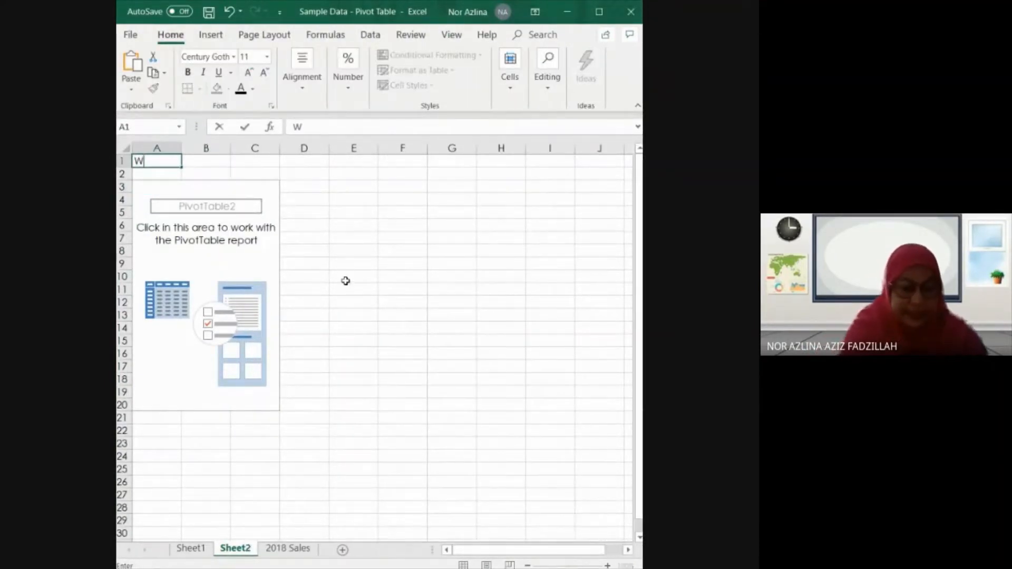
pyautogui.write('hat is')
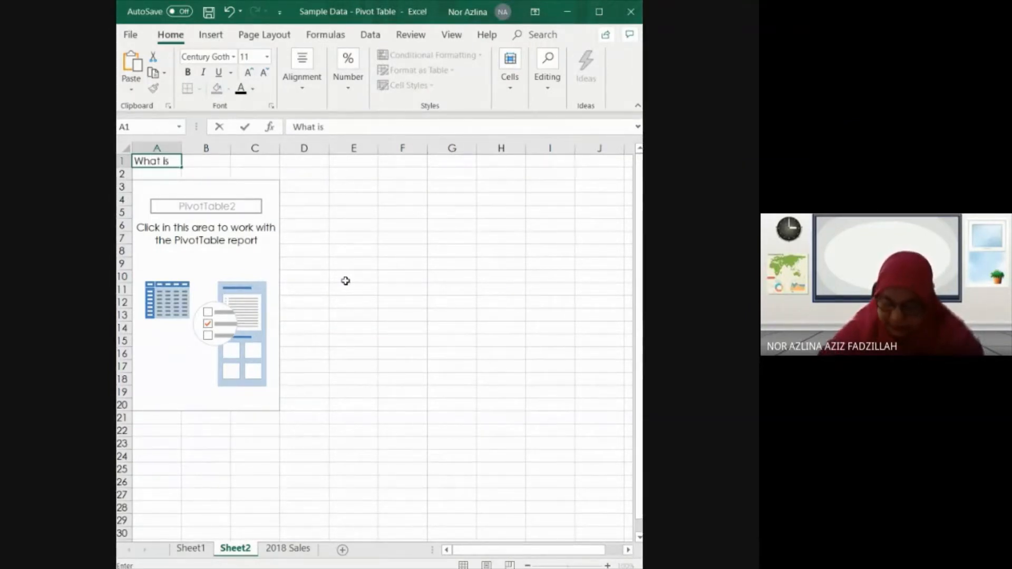
pyautogui.write(' the ')
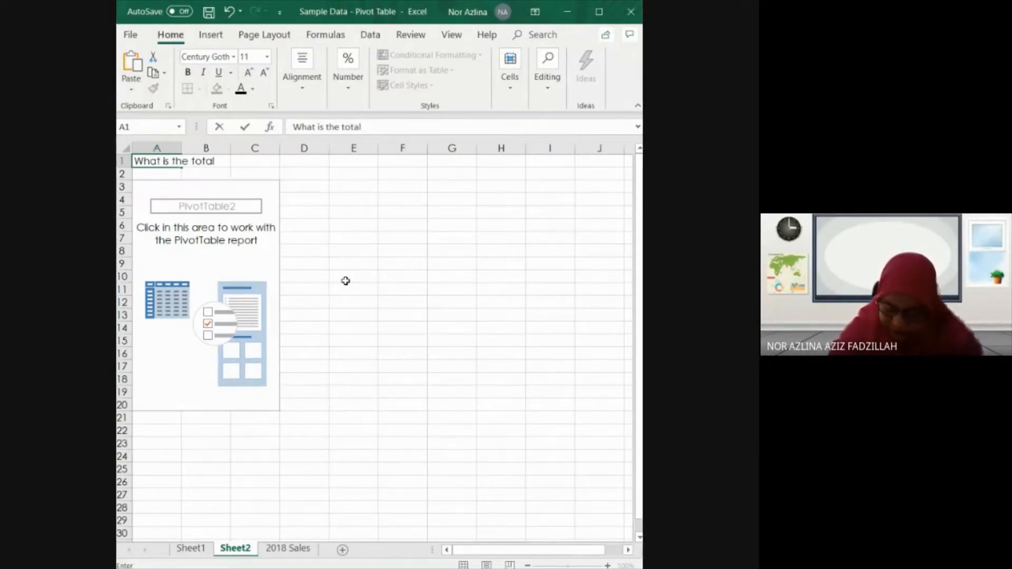
pyautogui.write('total ')
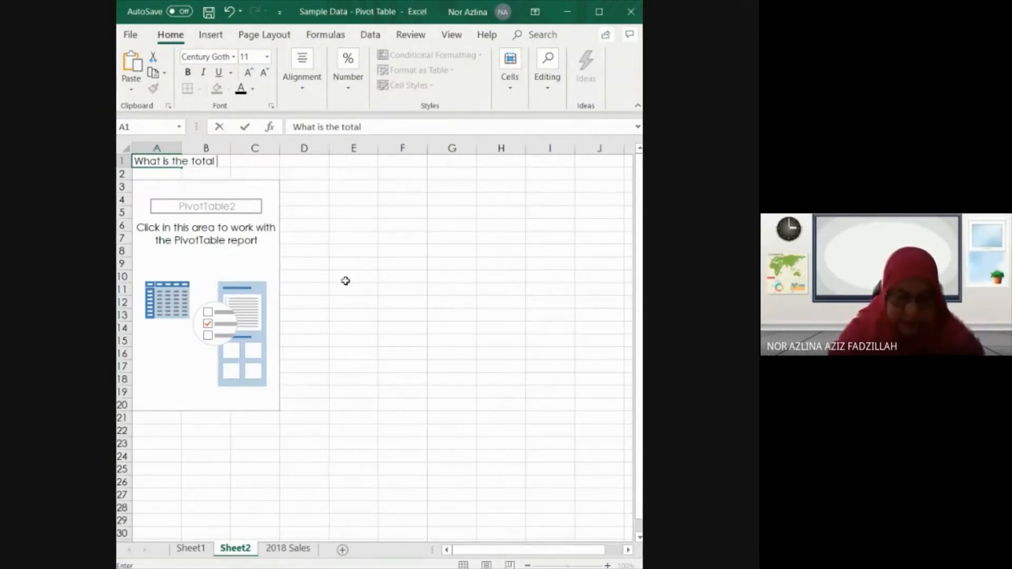
pyautogui.write('amount so')
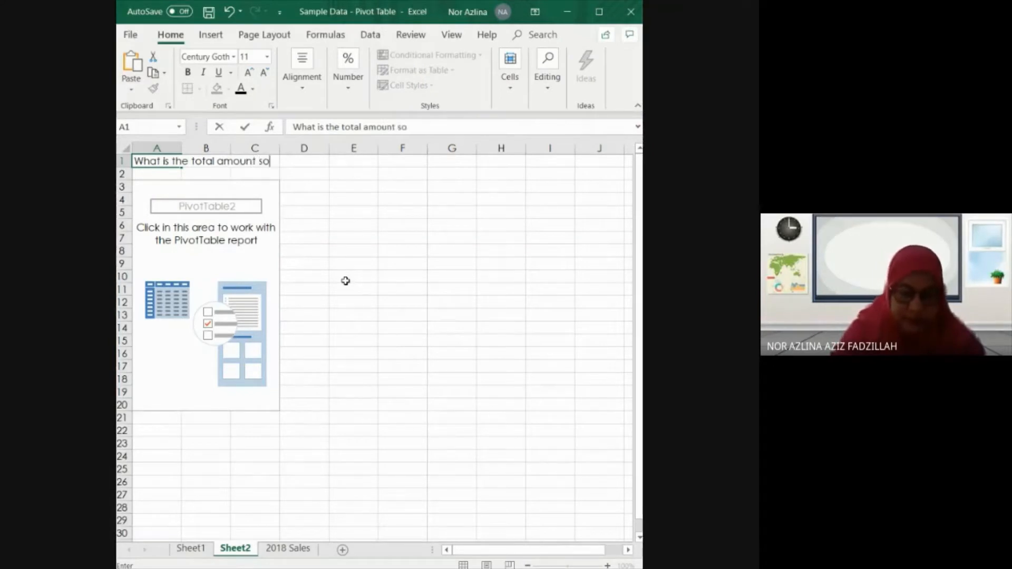
pyautogui.write('ld')
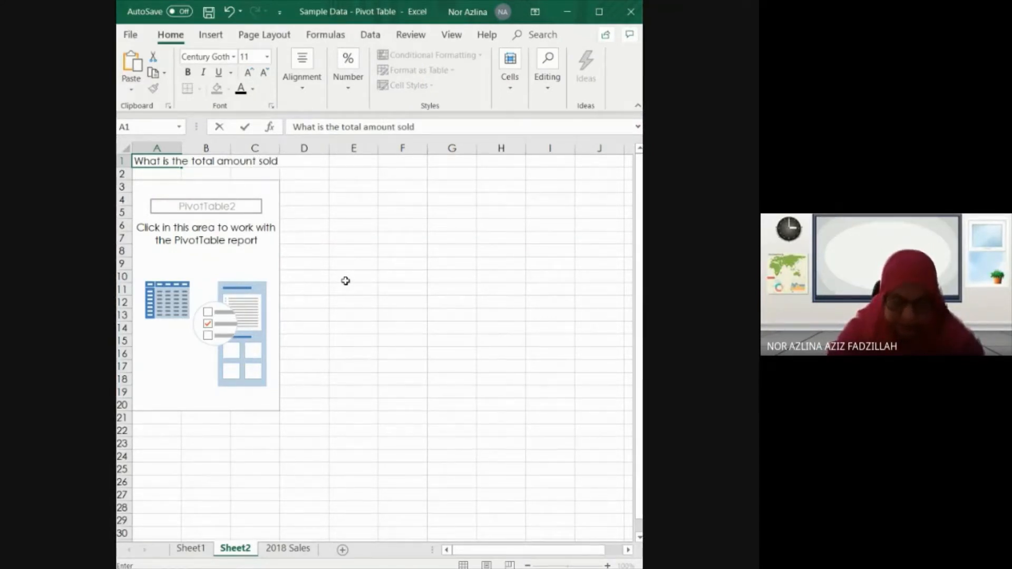
pyautogui.write(' in eac')
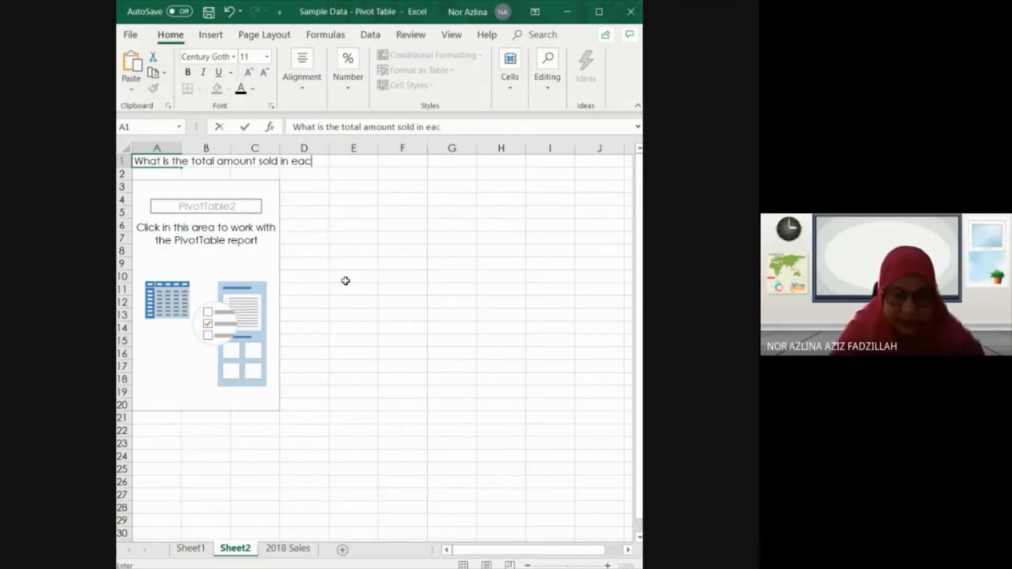
pyautogui.write('h mo')
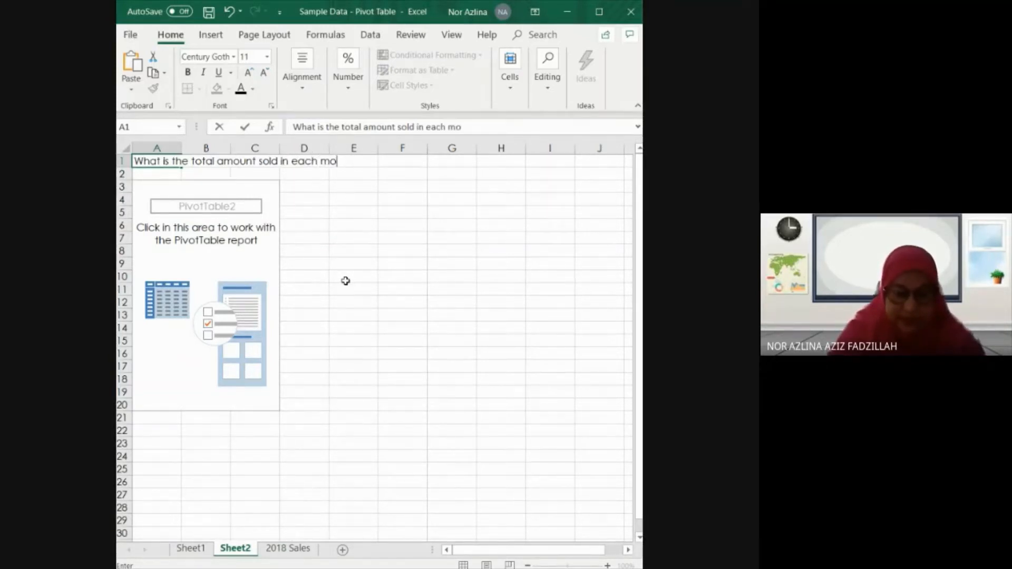
pyautogui.write('nth?')
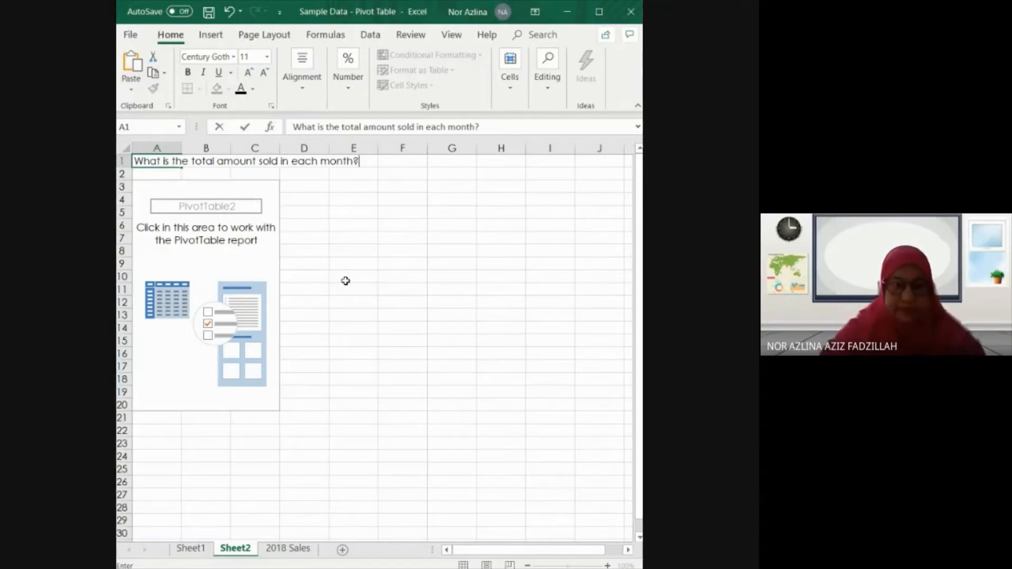
pyautogui.click(346, 282)
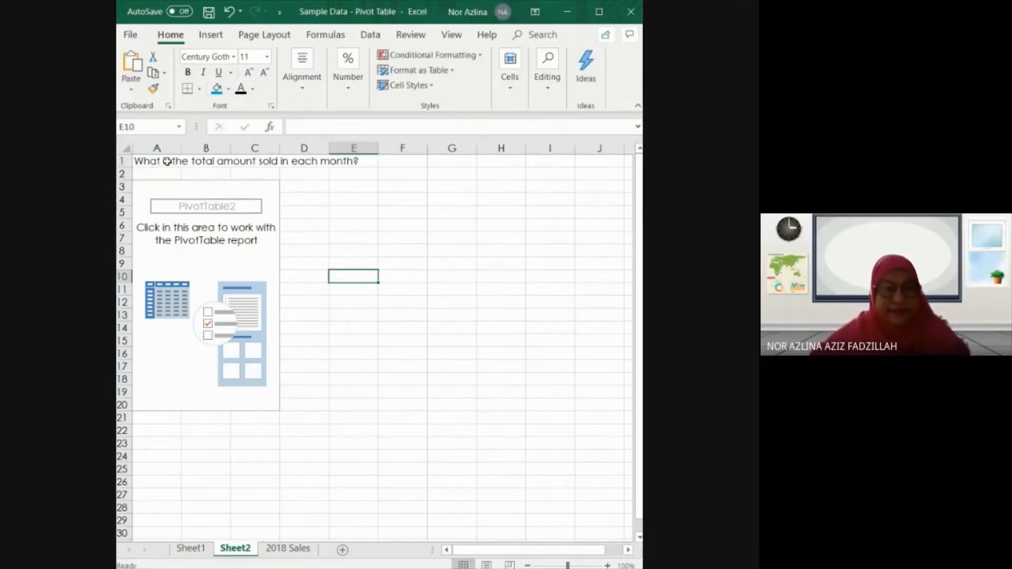
# Enlarge the heading in cell A1 to font size 16.
pyautogui.click(167, 161)
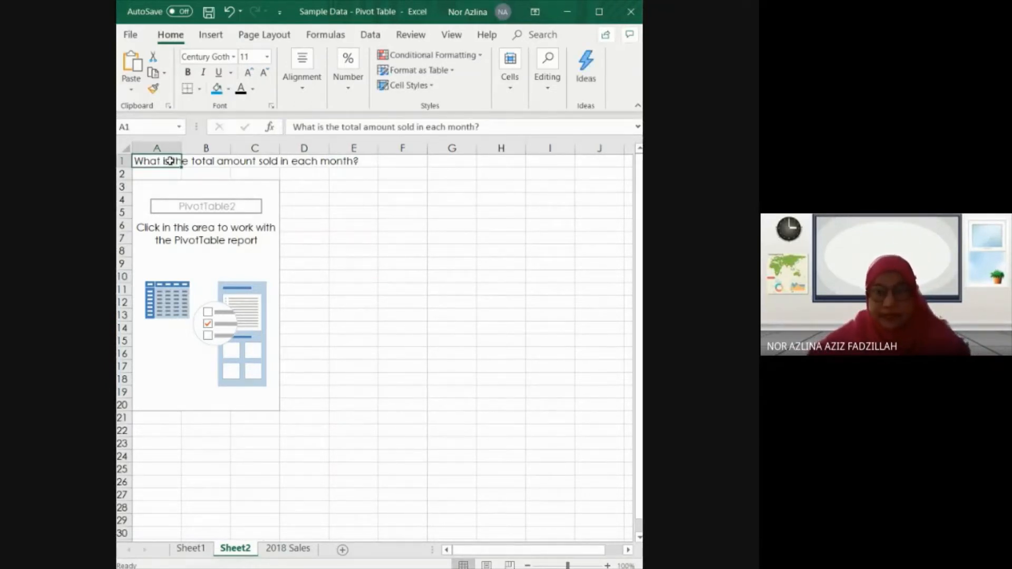
pyautogui.click(250, 72)
pyautogui.click(249, 72)
pyautogui.click(250, 72)
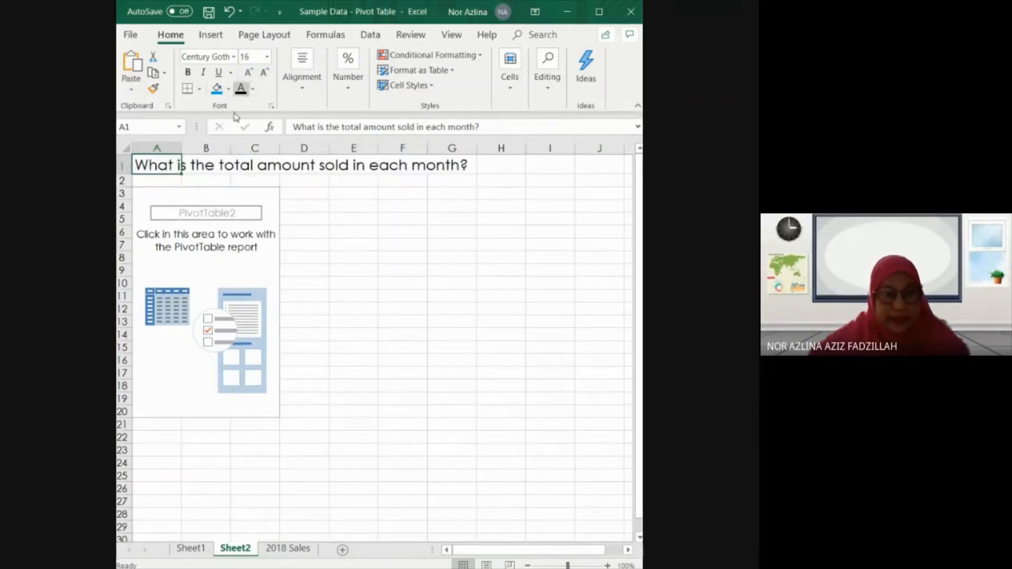
# Review the Sheet1 PivotTable's layout, and build the Sheet2 PivotTable with Month in Rows and Order Amount in Values.
pyautogui.click(190, 548)
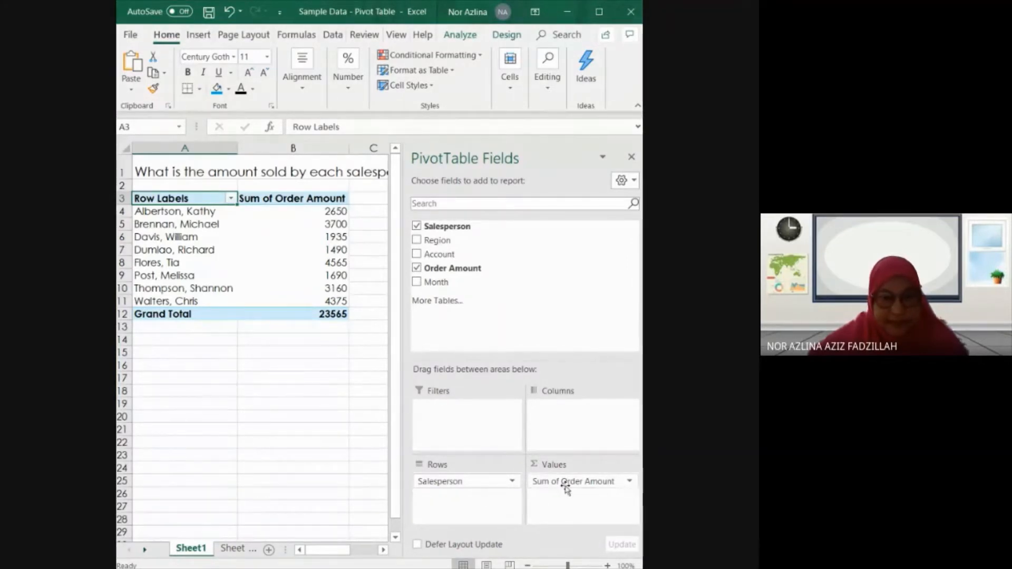
pyautogui.click(233, 548)
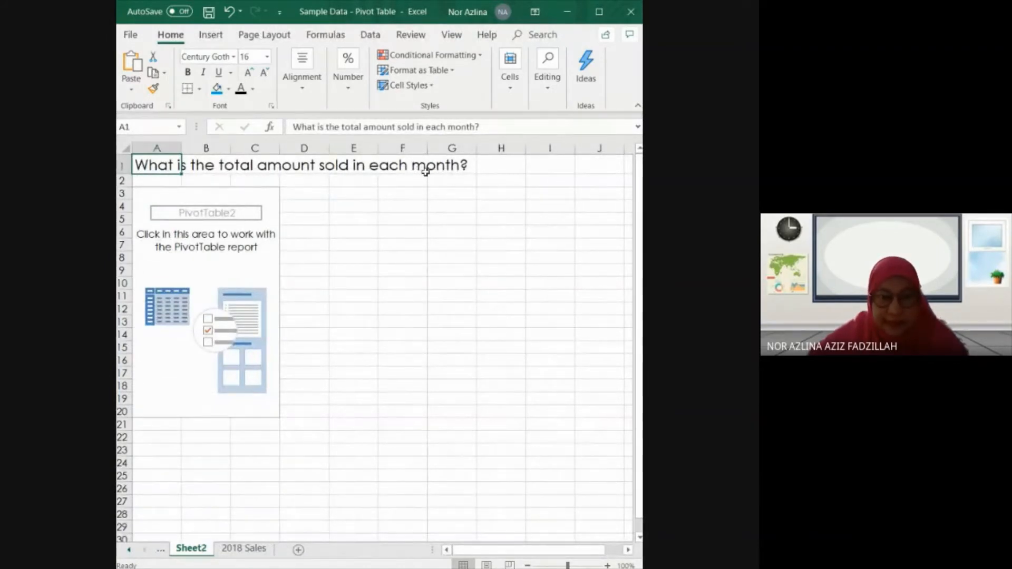
pyautogui.click(186, 258)
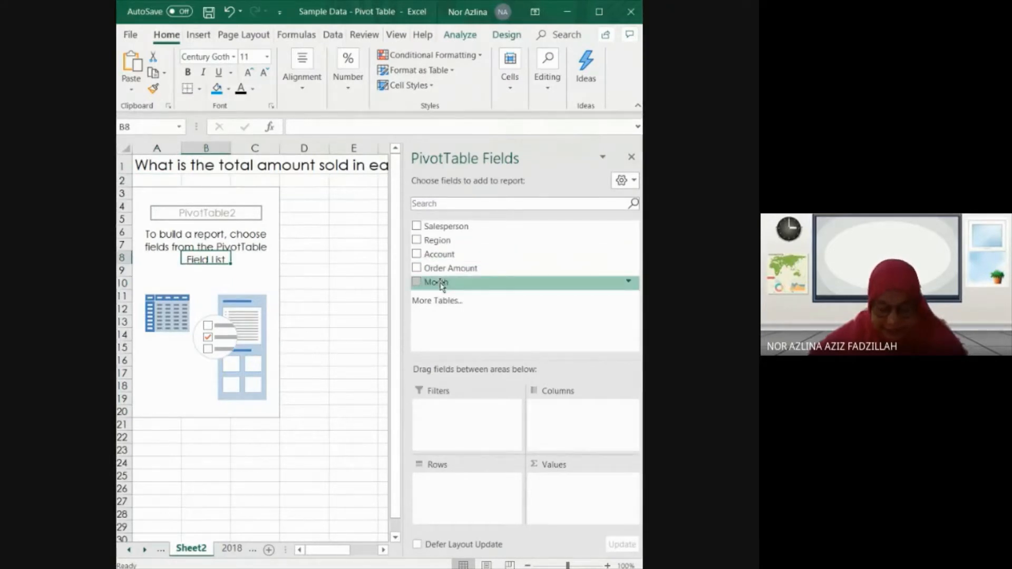
pyautogui.moveTo(442, 284); pyautogui.dragTo(477, 493)
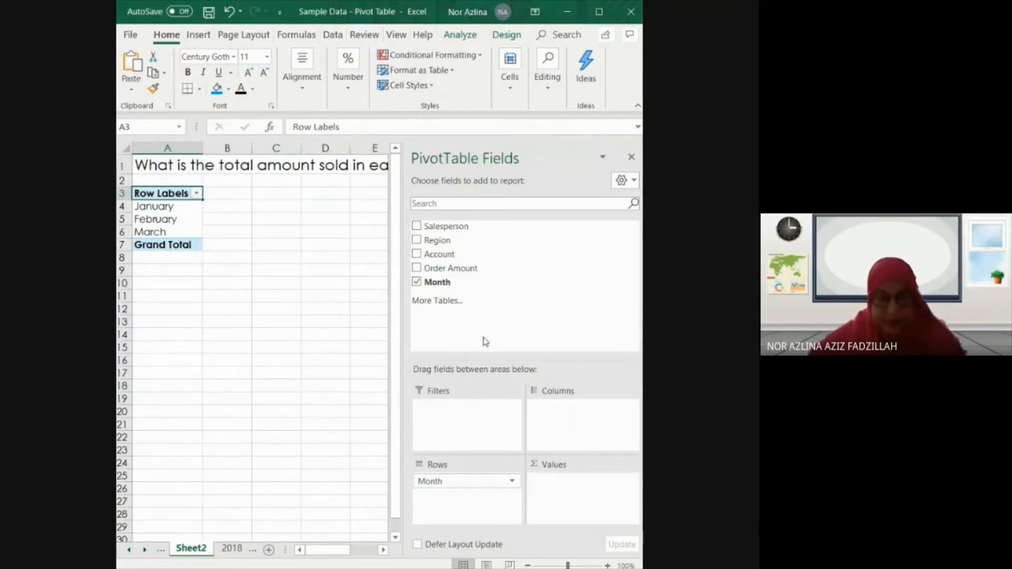
pyautogui.moveTo(462, 275); pyautogui.dragTo(572, 484)
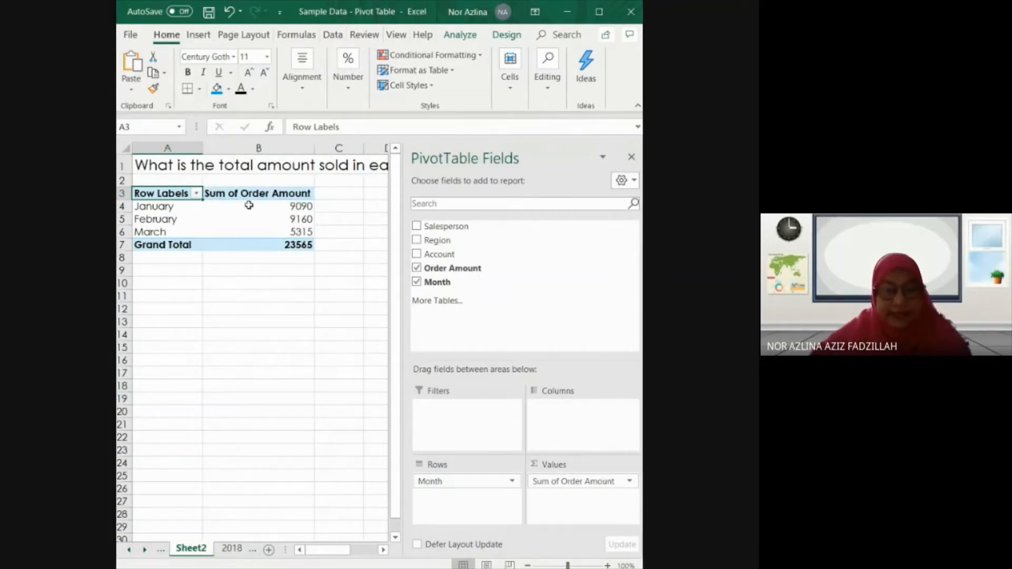
# Check the monthly order amounts in the Sheet2 PivotTable against the source data on the 2018 Sales sheet.
pyautogui.moveTo(247, 205)
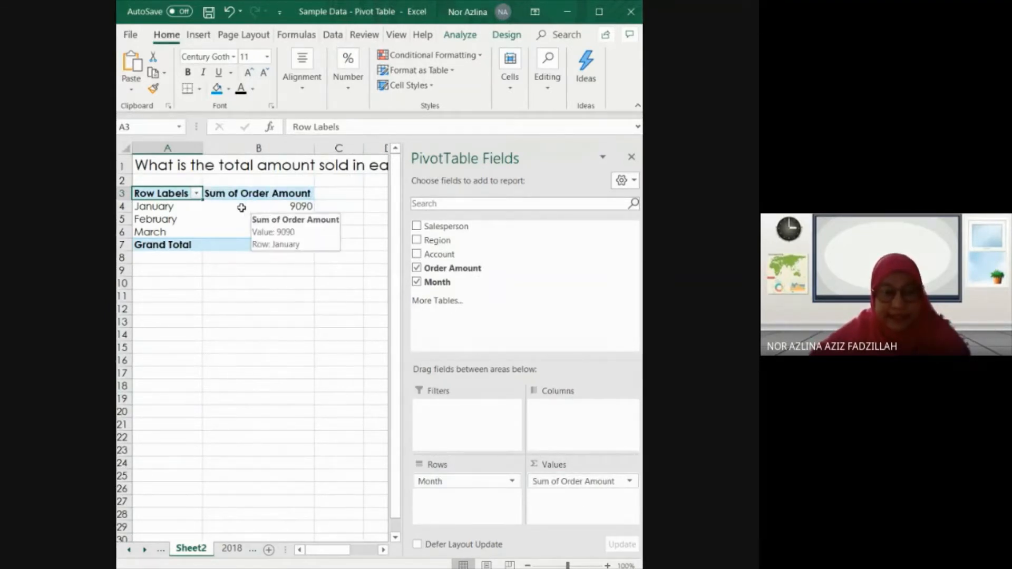
pyautogui.click(232, 549)
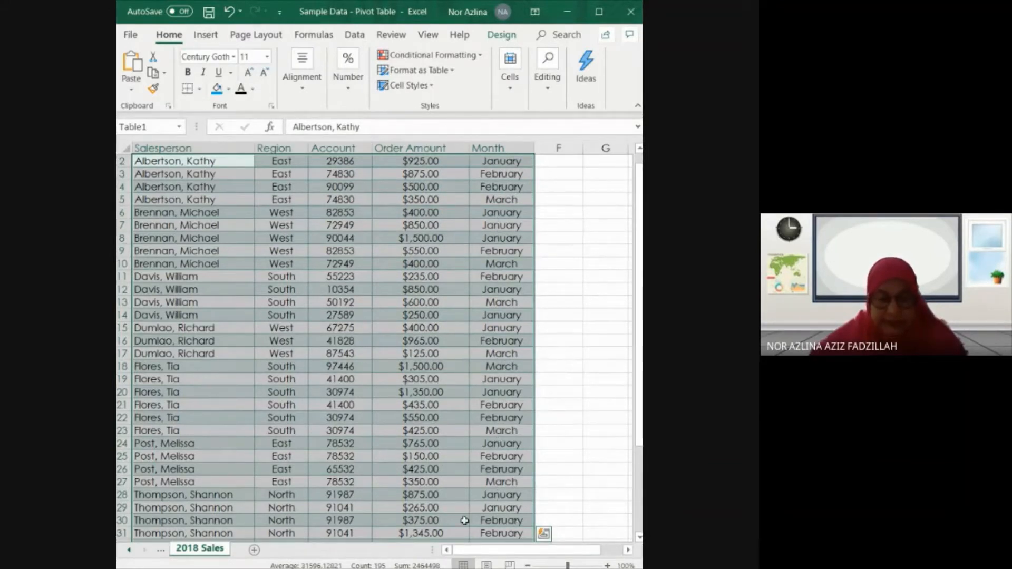
pyautogui.click(129, 552)
pyautogui.click(193, 550)
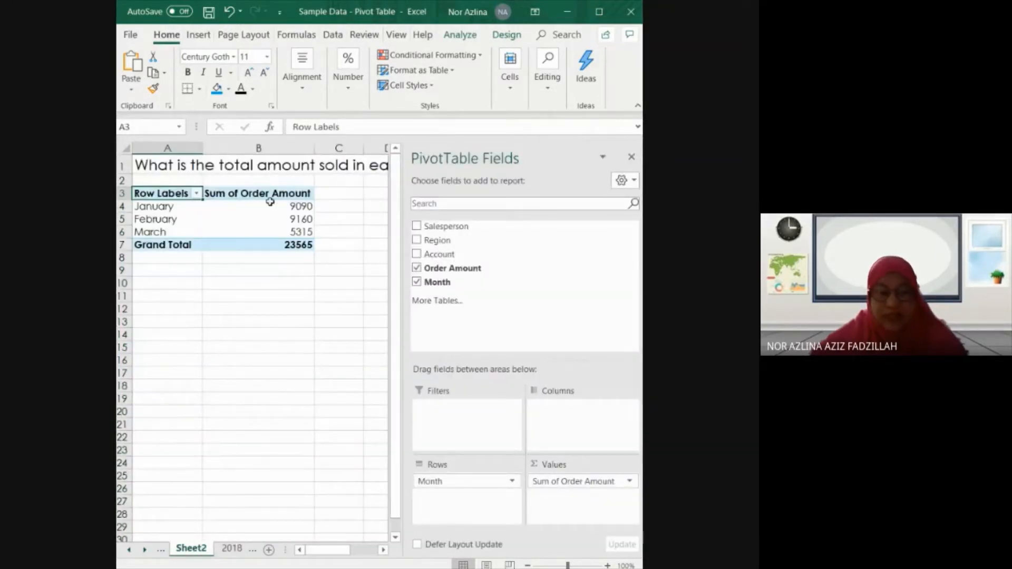
pyautogui.moveTo(272, 203)
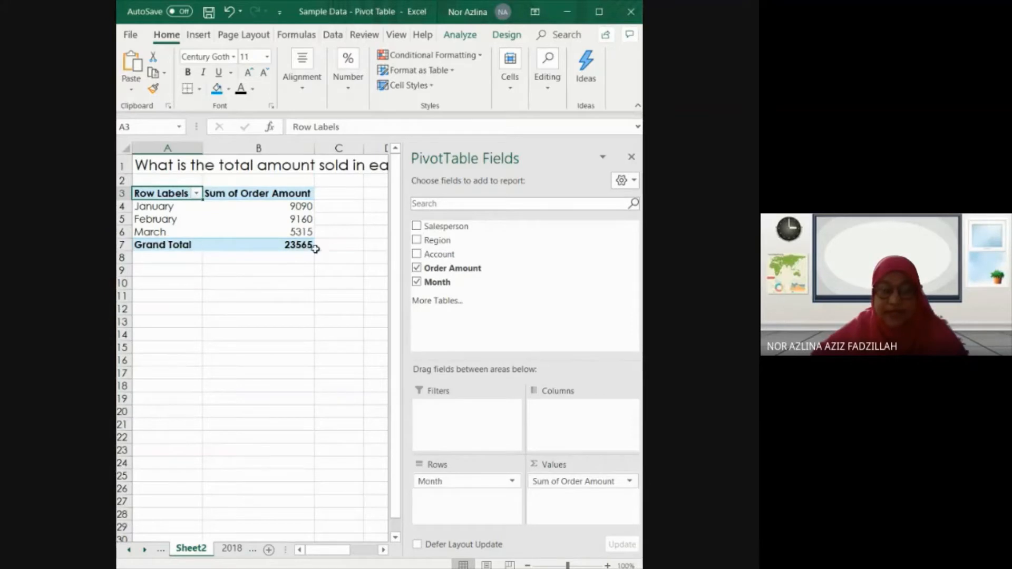
pyautogui.moveTo(301, 233)
# Compare the grand totals of the salesperson PivotTable on Sheet1 and the monthly PivotTable on Sheet2.
pyautogui.click(128, 552)
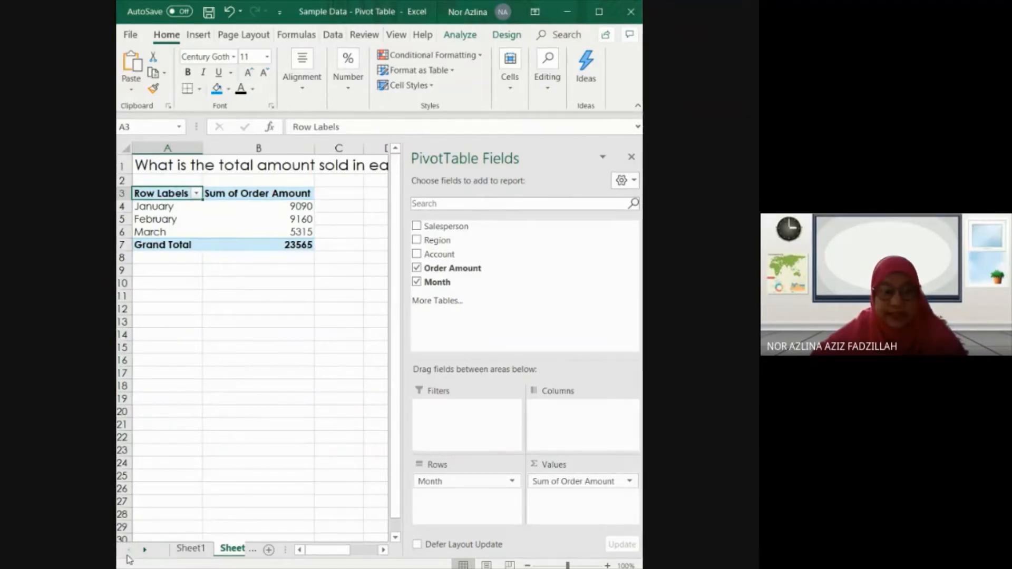
pyautogui.click(195, 552)
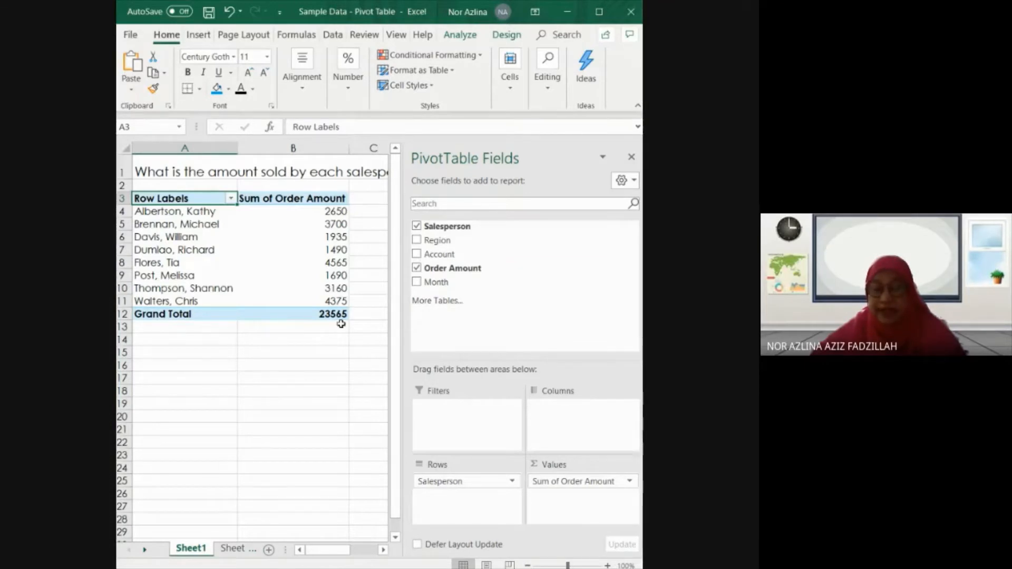
pyautogui.click(233, 549)
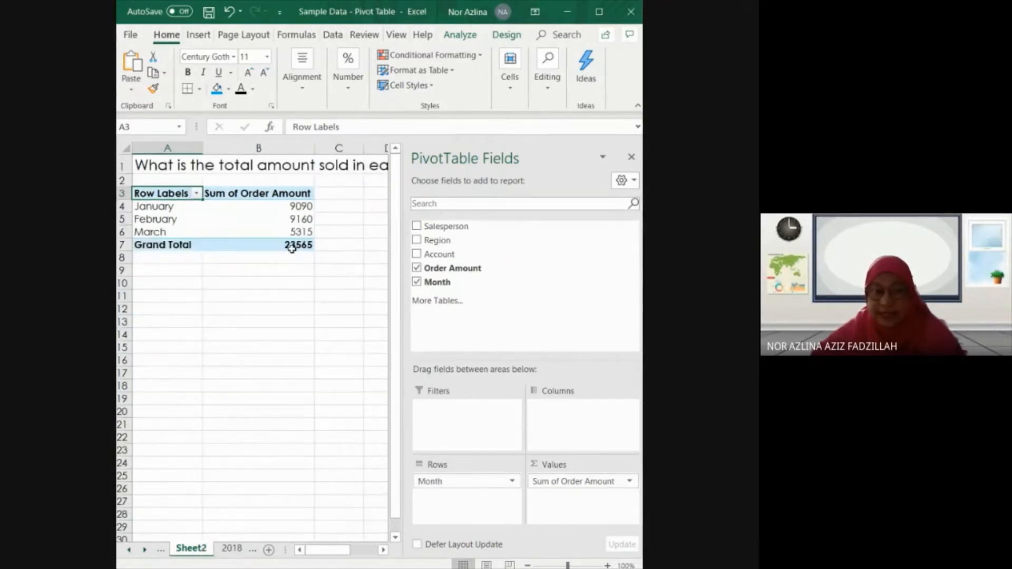
pyautogui.click(129, 551)
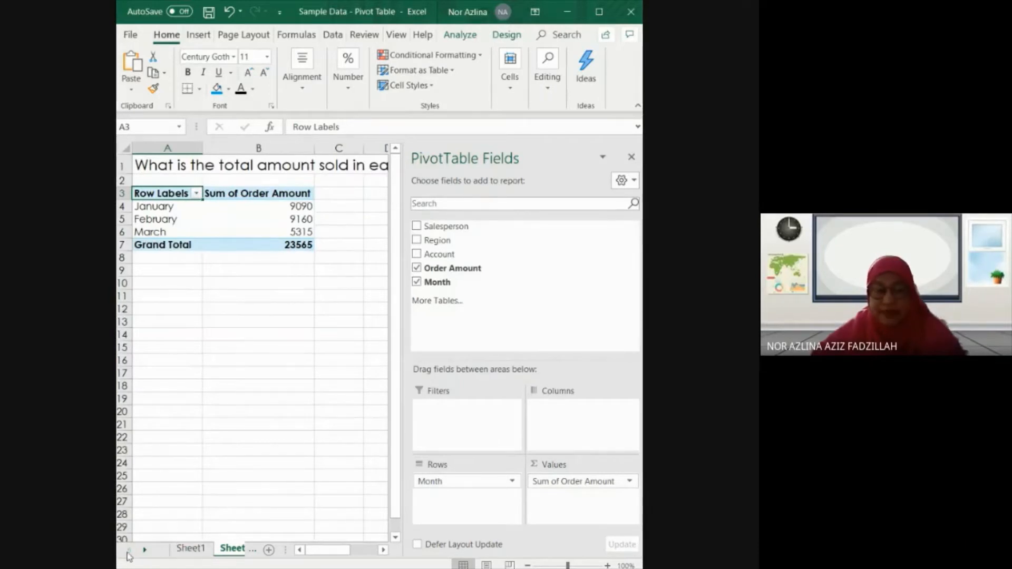
pyautogui.click(196, 551)
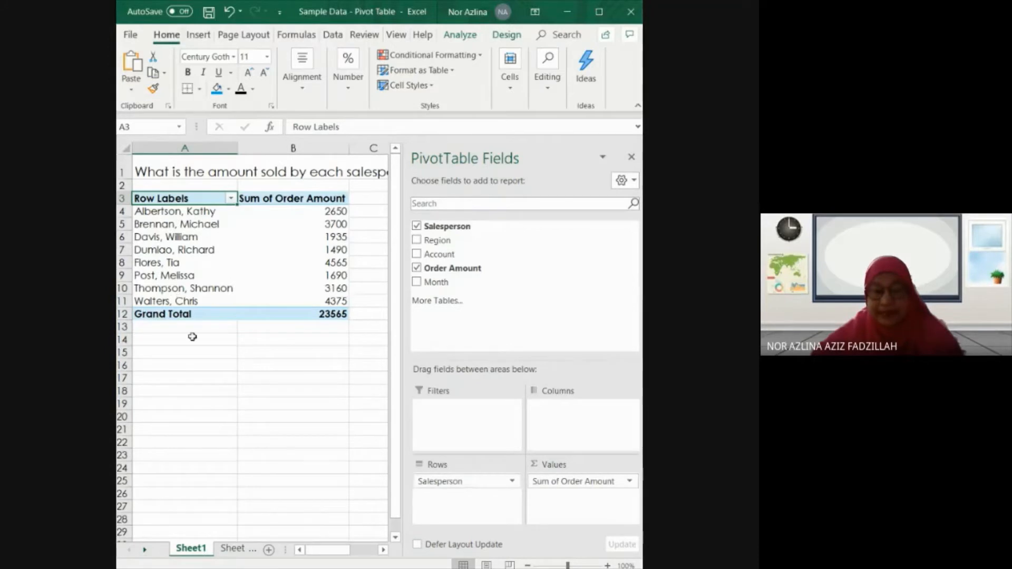
pyautogui.click(232, 549)
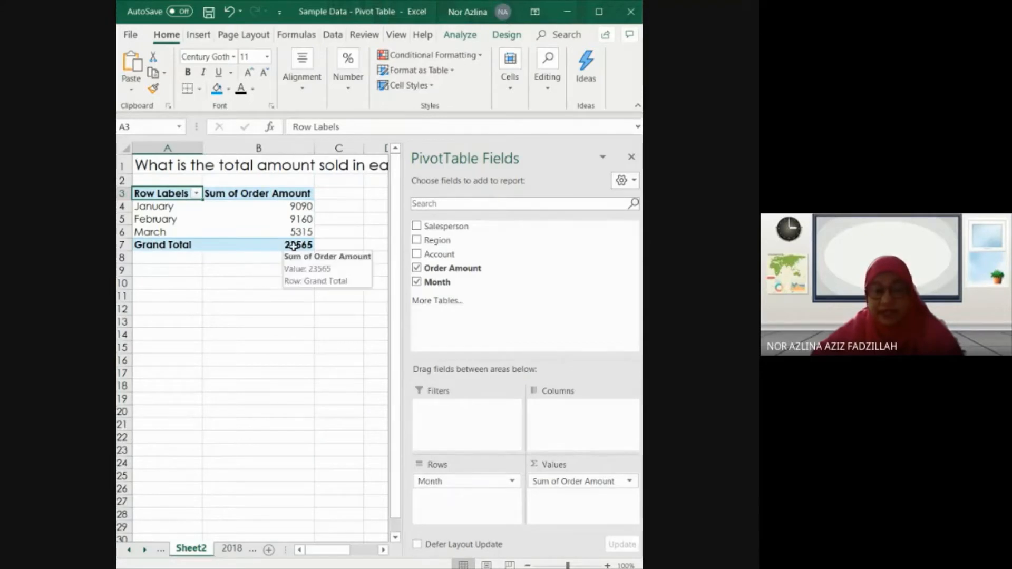
pyautogui.click(130, 551)
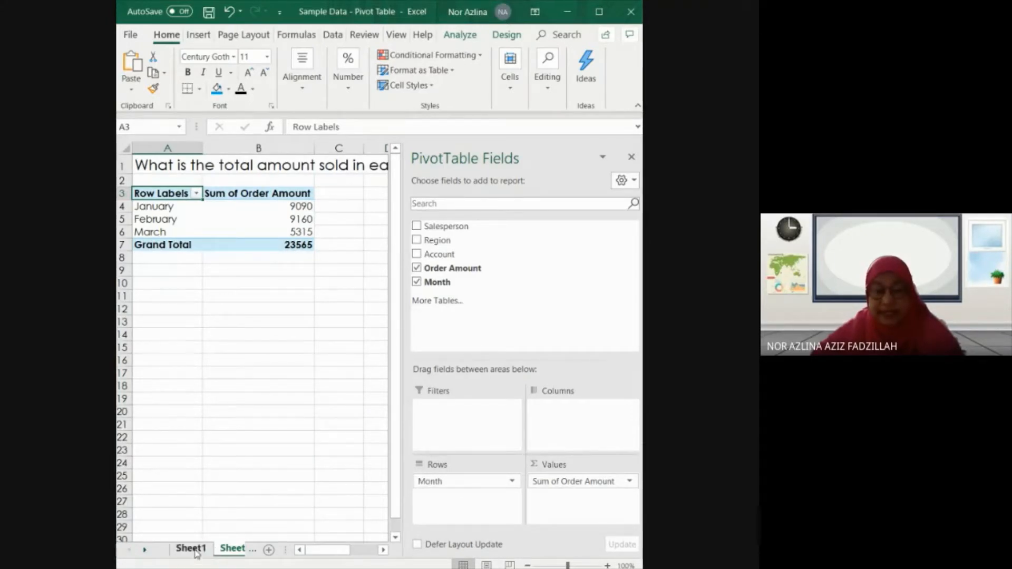
pyautogui.click(190, 548)
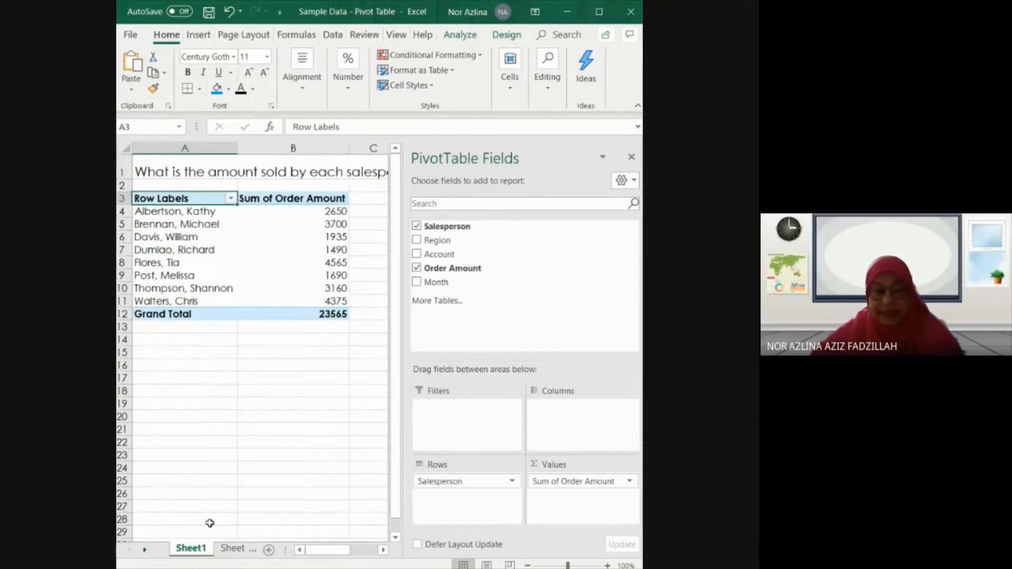
pyautogui.click(235, 549)
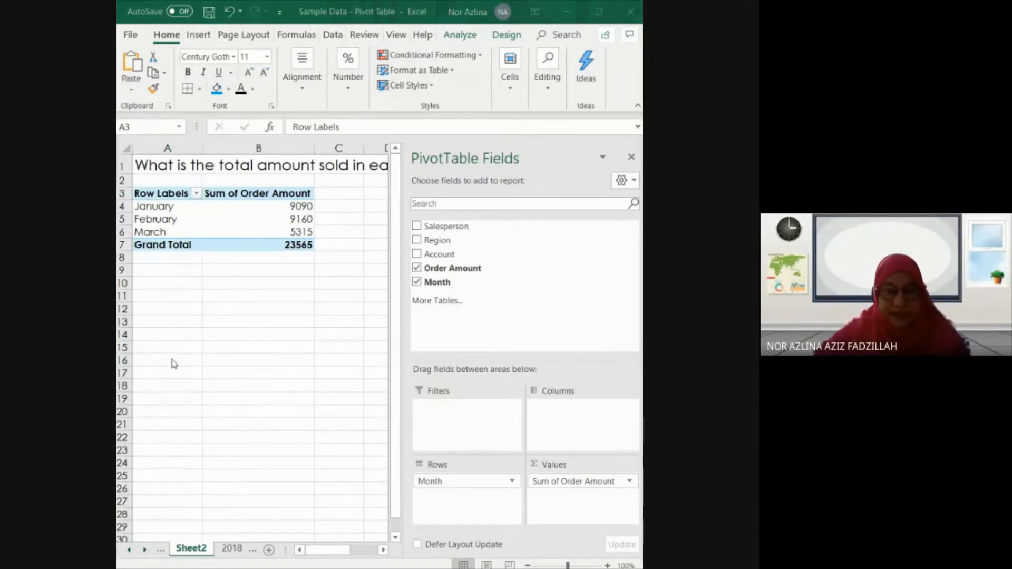
# Insert another PivotTable from Table1 on the 2018 Sales sheet, placing it on a new worksheet.
pyautogui.click(234, 552)
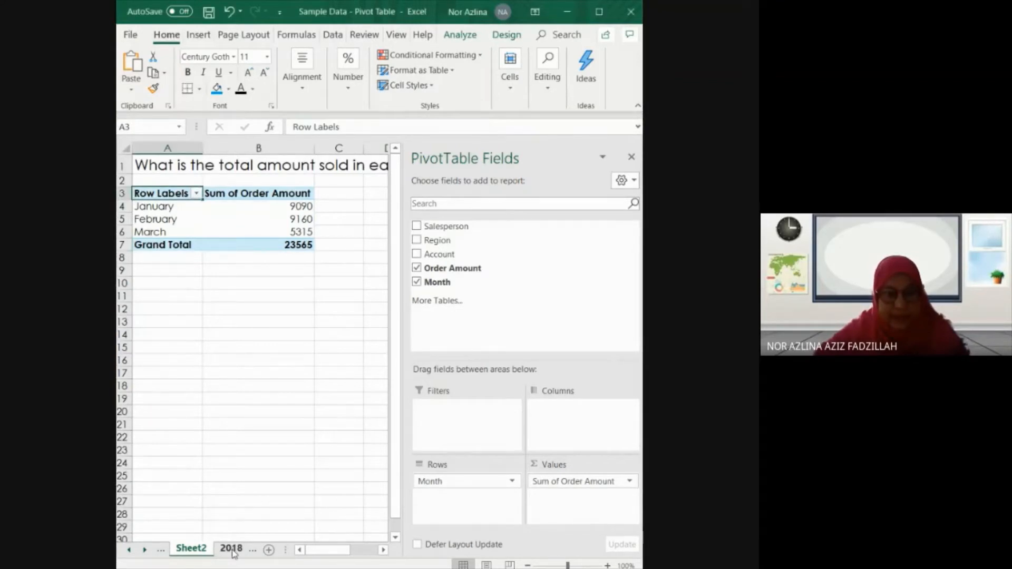
pyautogui.click(232, 552)
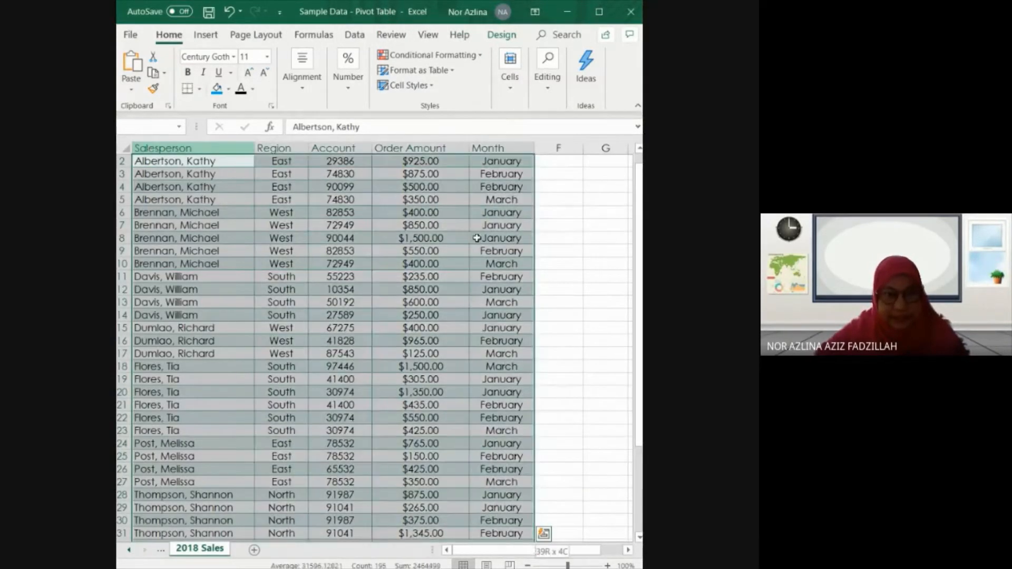
pyautogui.moveTo(639, 338); pyautogui.dragTo(639, 340)
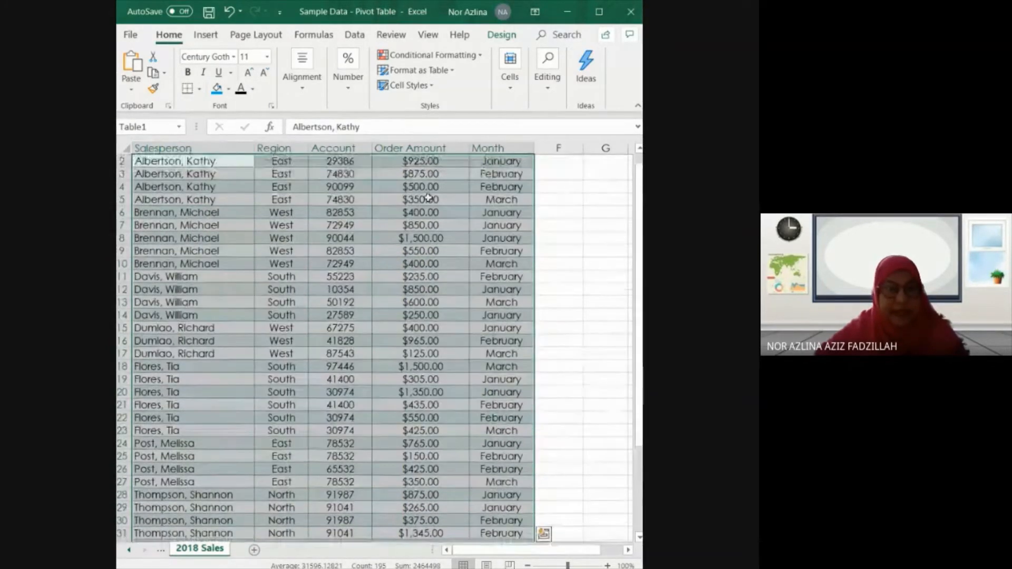
pyautogui.click(201, 36)
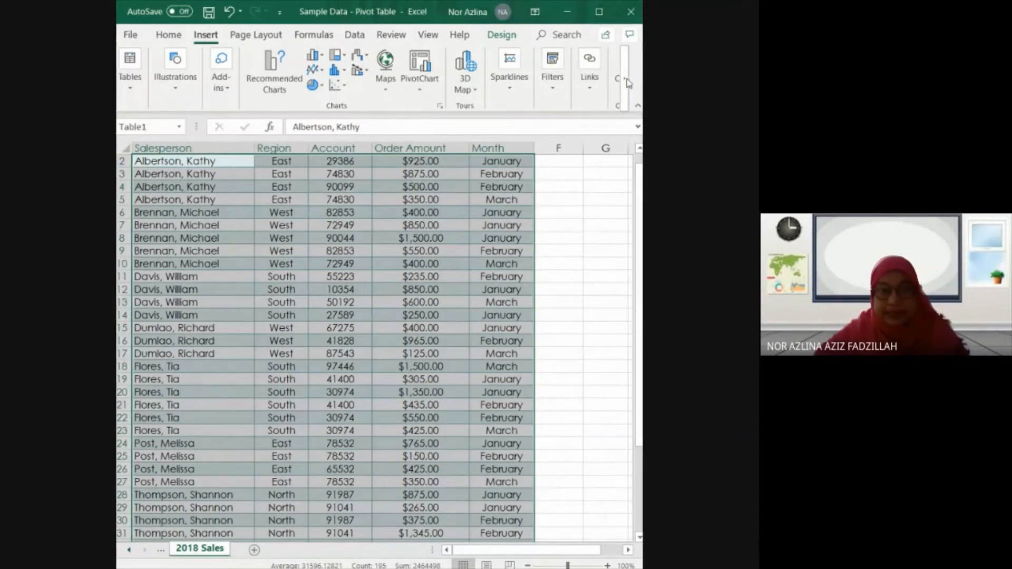
pyautogui.click(567, 35)
pyautogui.write('pi')
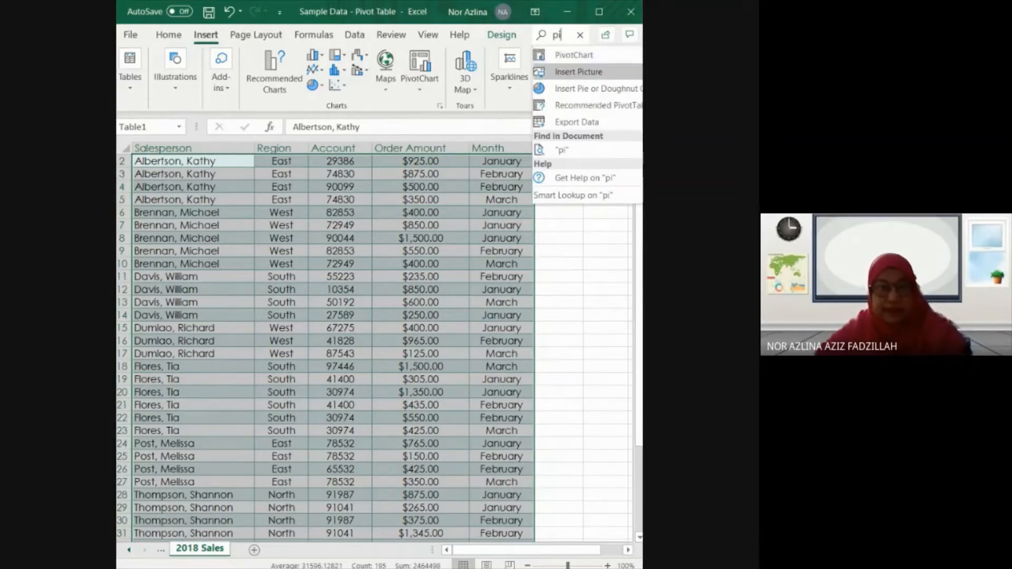
pyautogui.press('Up')
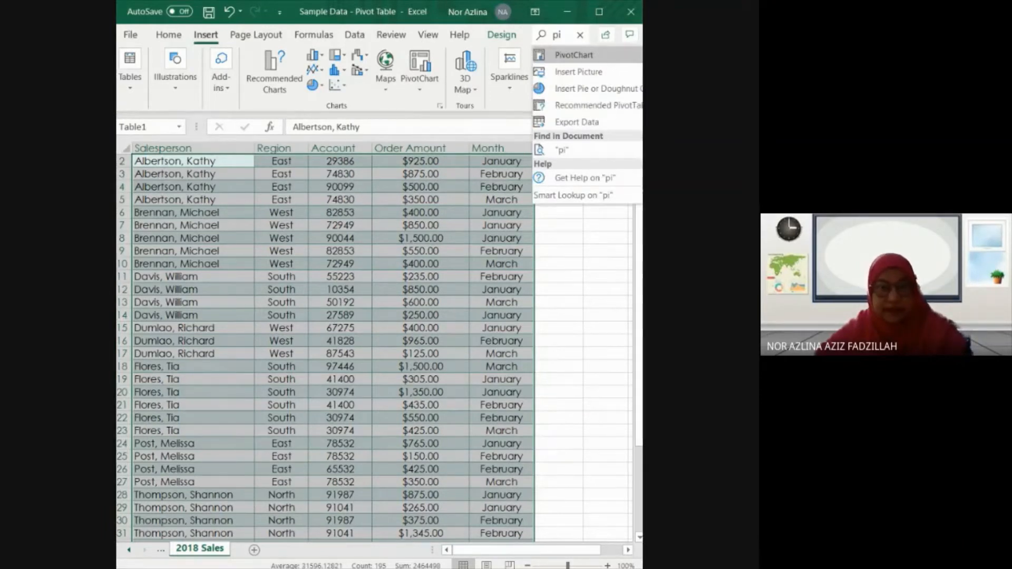
pyautogui.write('vo')
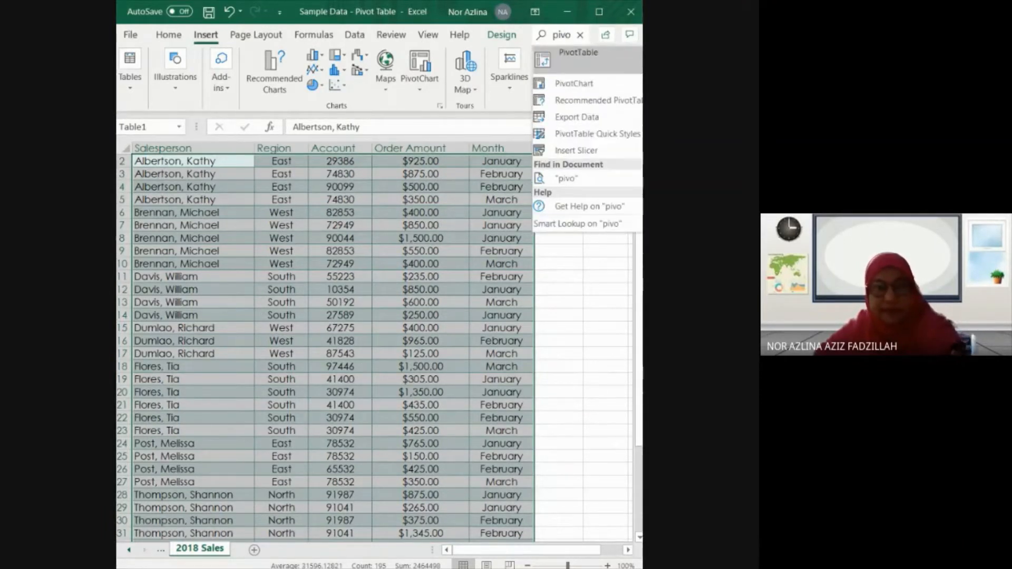
pyautogui.press('Return')
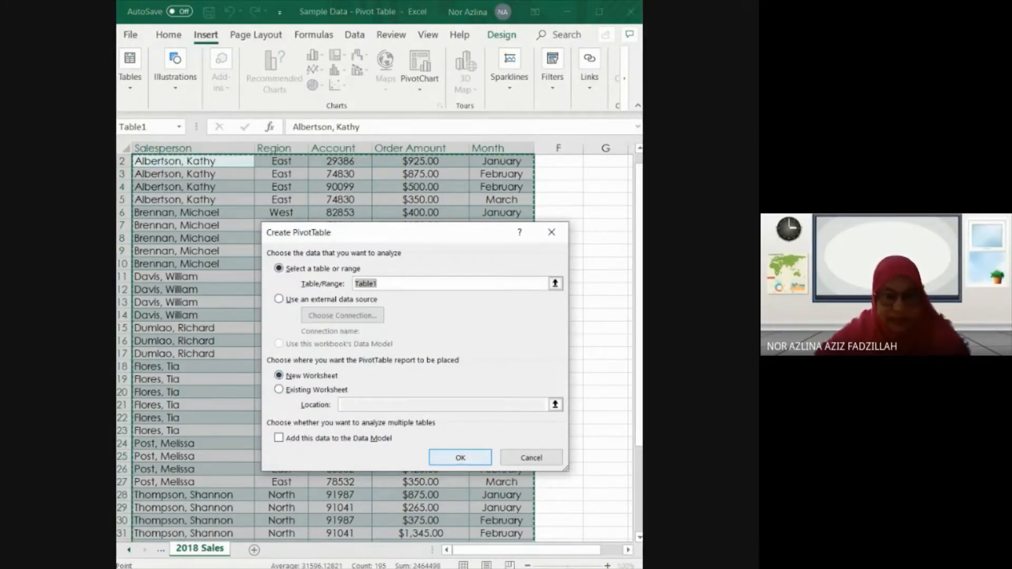
pyautogui.click(459, 458)
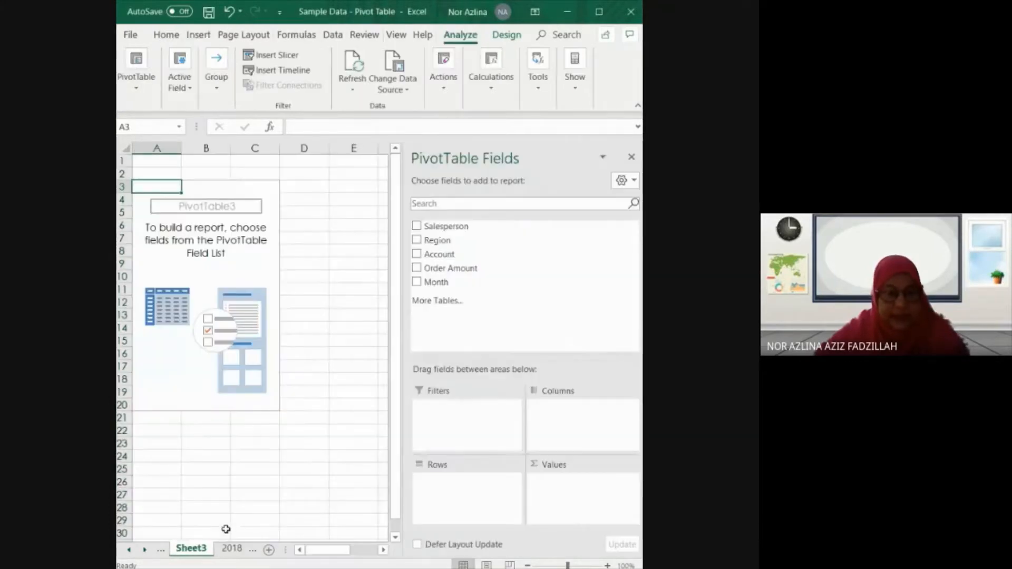
# Enter the heading "To add column (include multiple column)" in cell A1 of Sheet3.
pyautogui.click(170, 162)
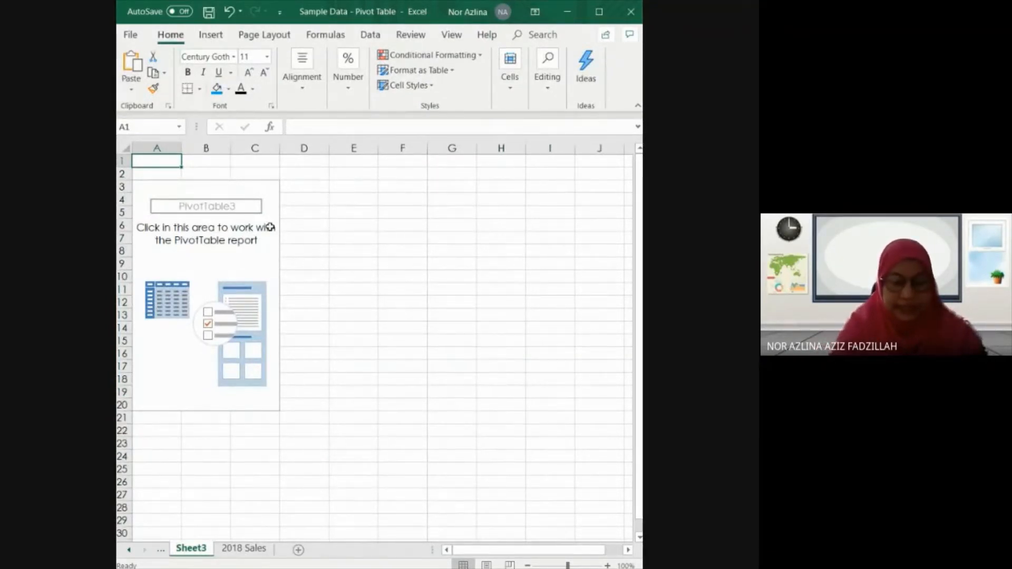
pyautogui.write('To add')
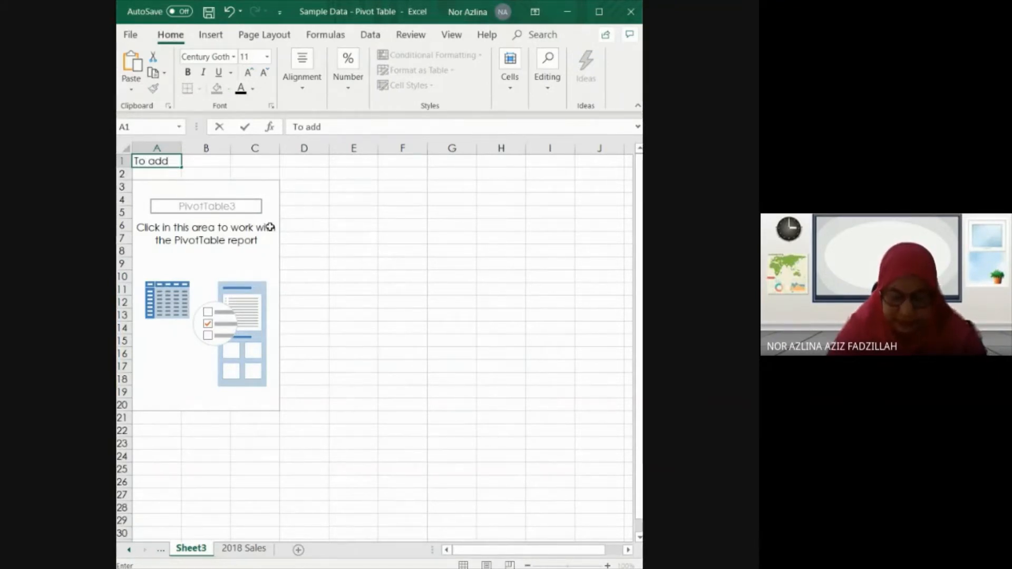
pyautogui.write(' column')
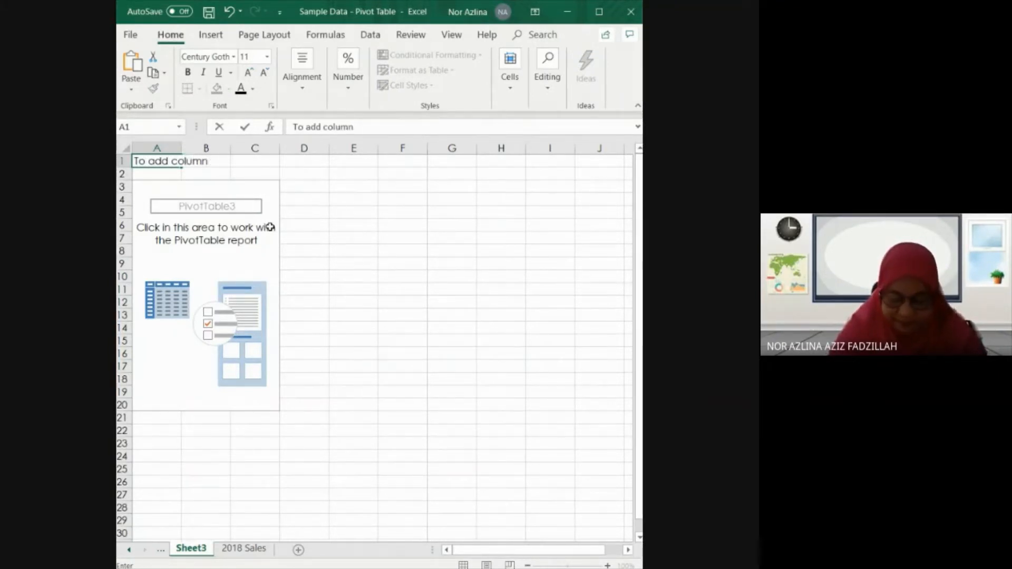
pyautogui.write(' (')
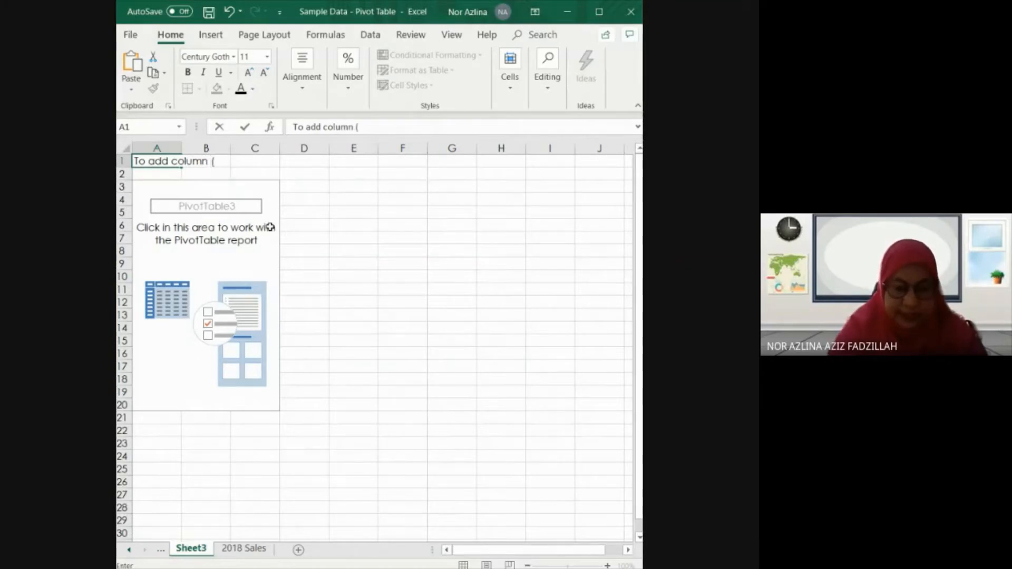
pyautogui.write('includ')
pyautogui.write('e')
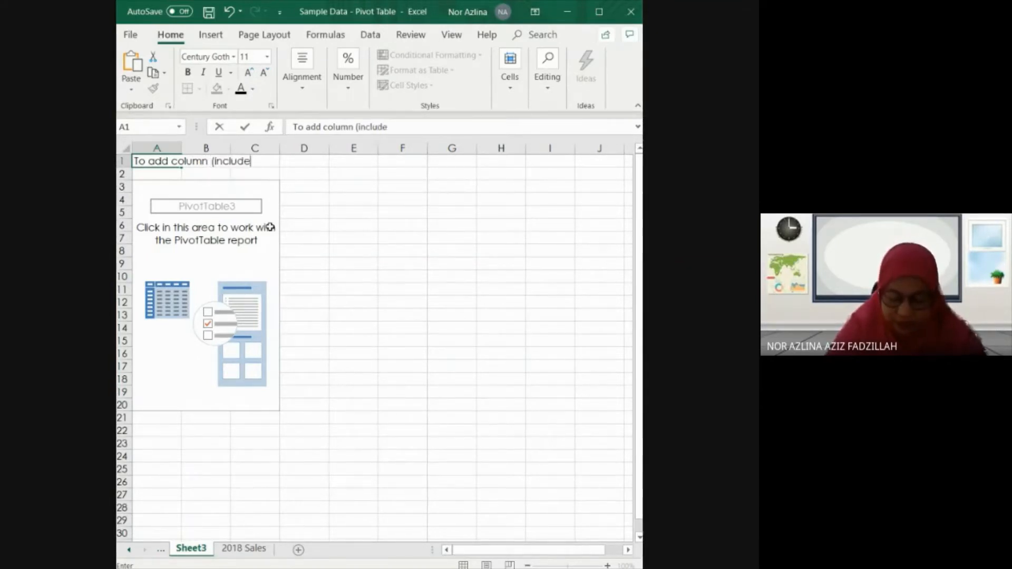
pyautogui.write(' multi')
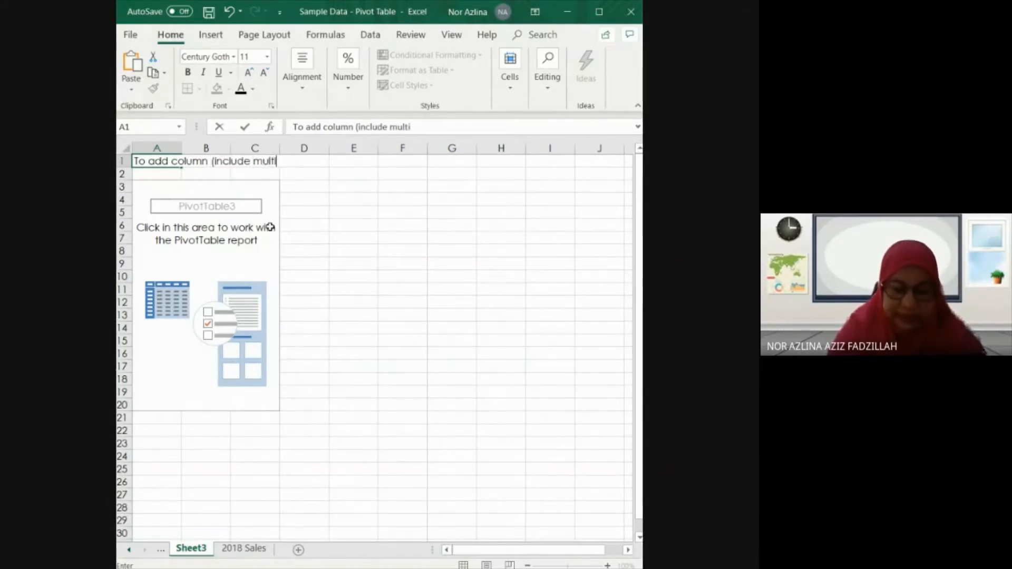
pyautogui.write('ple col')
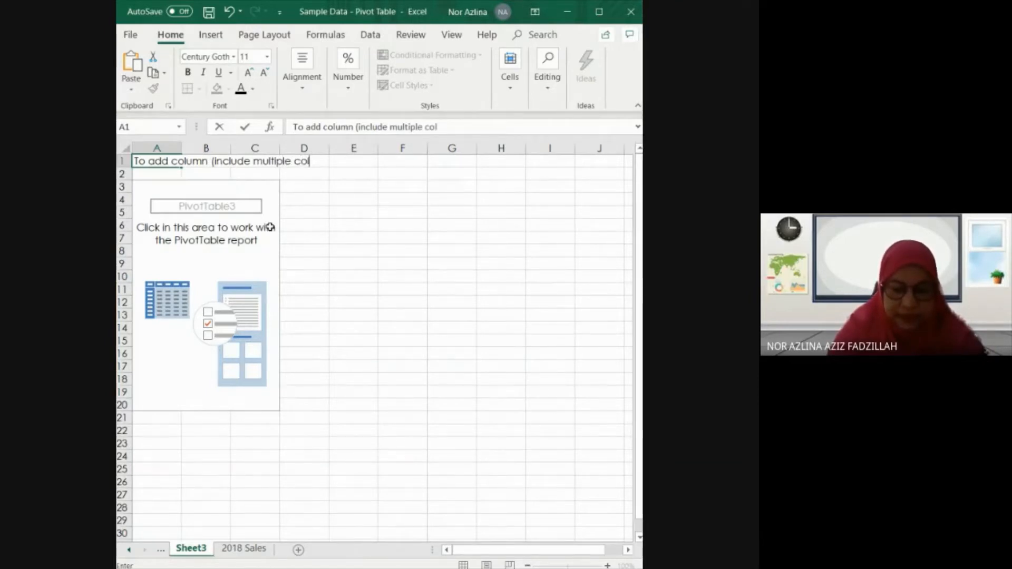
pyautogui.write('umn)')
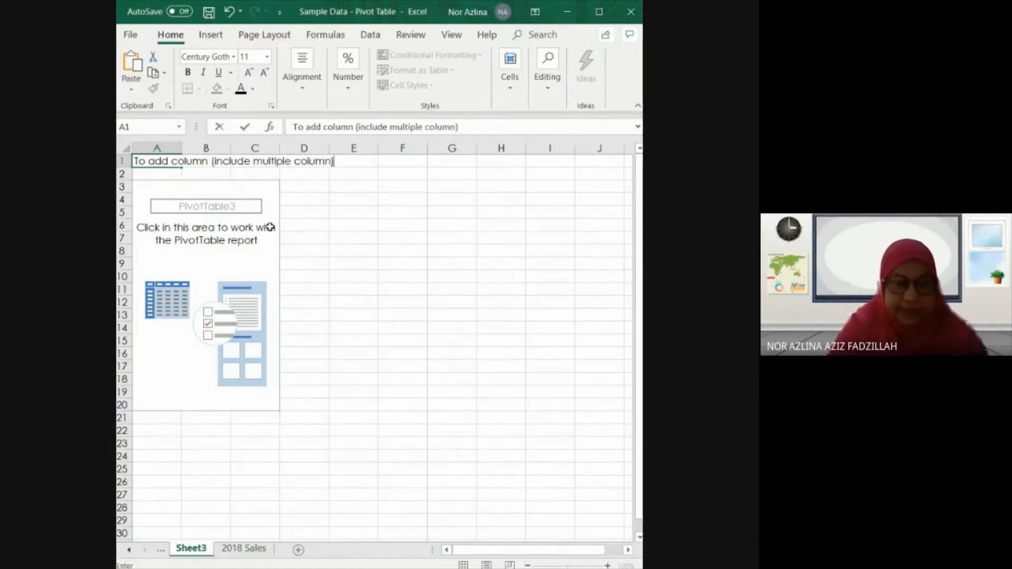
pyautogui.click(339, 251)
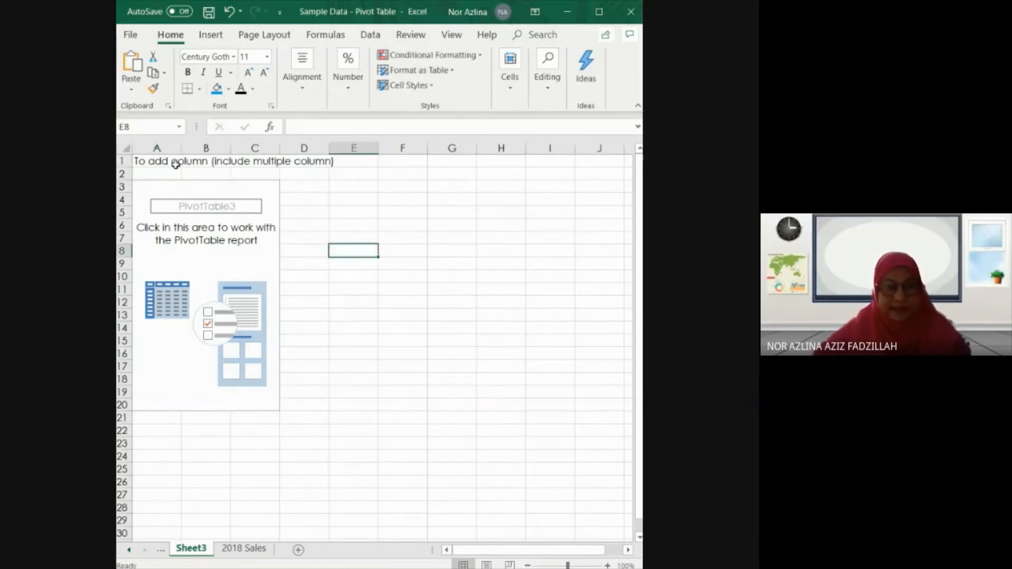
# Enlarge the heading in cell A1 of Sheet3 by four font-size increments.
pyautogui.click(176, 165)
pyautogui.click(248, 72)
pyautogui.click(248, 72)
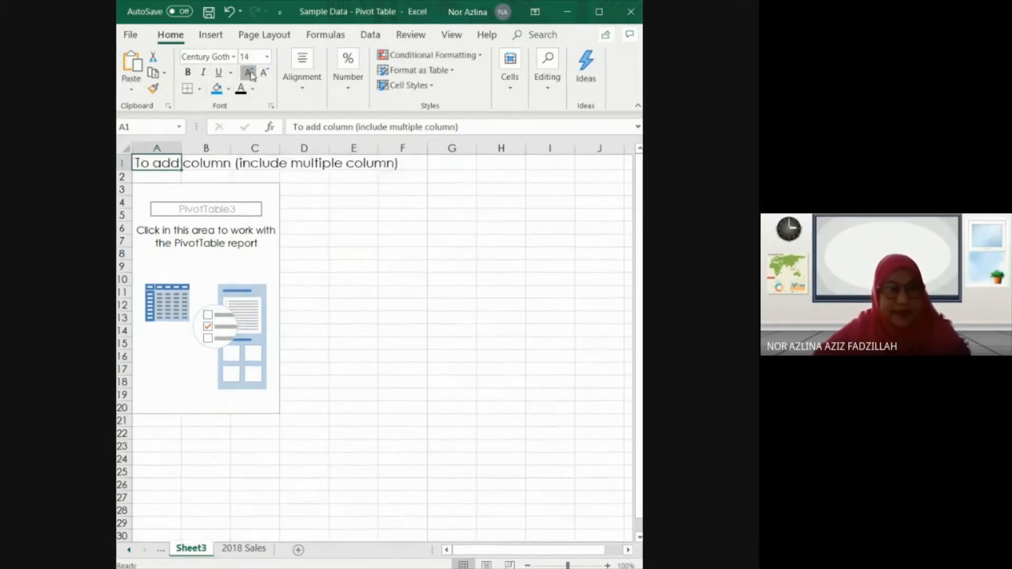
pyautogui.click(248, 73)
pyautogui.click(248, 72)
# Build the Sheet3 PivotTable with Month in Rows, Order Amount in Values and Region in Columns.
pyautogui.click(183, 263)
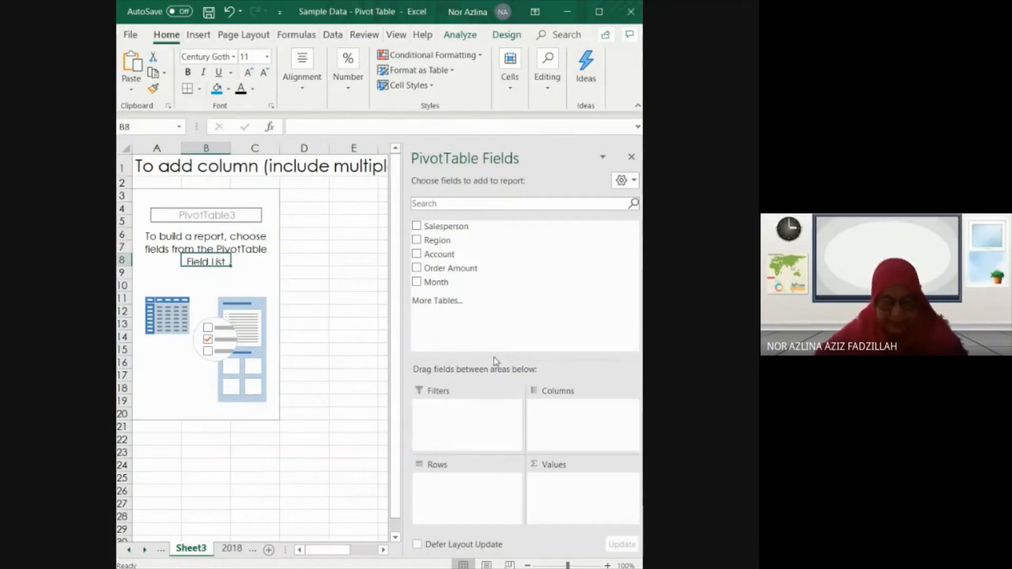
pyautogui.moveTo(436, 282); pyautogui.dragTo(456, 482)
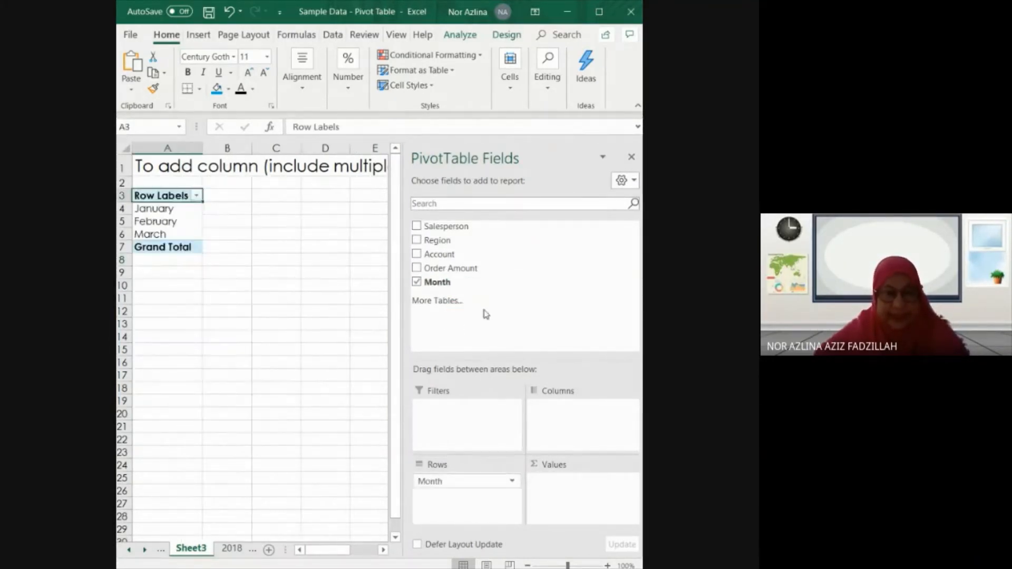
pyautogui.moveTo(463, 273); pyautogui.dragTo(584, 508)
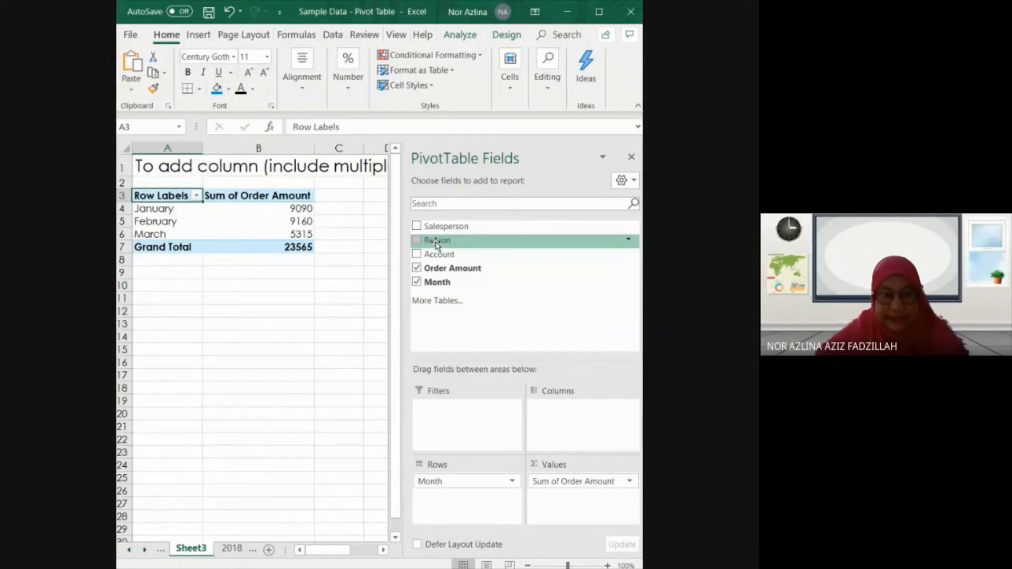
pyautogui.moveTo(437, 243); pyautogui.dragTo(578, 413)
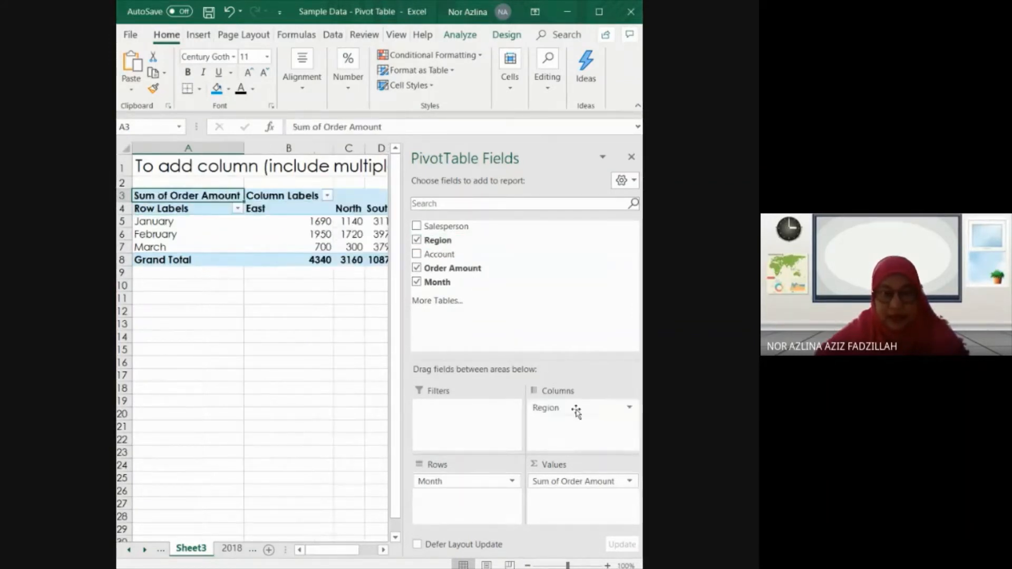
# Compare the Sheet3 PivotTable by month and region, including its overall grand total, with the monthly PivotTable on Sheet2.
pyautogui.moveTo(404, 373); pyautogui.dragTo(503, 373)
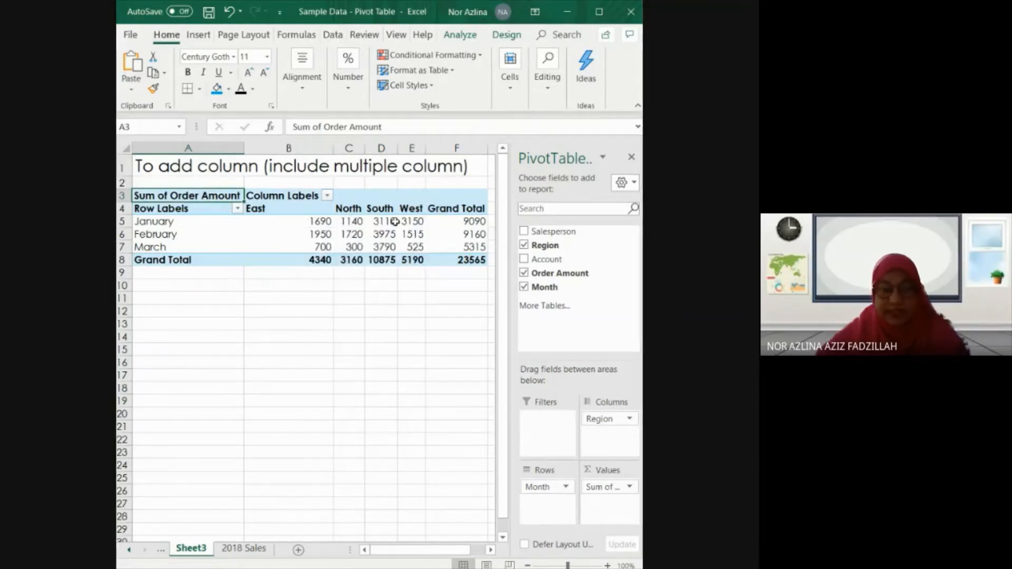
pyautogui.click(128, 550)
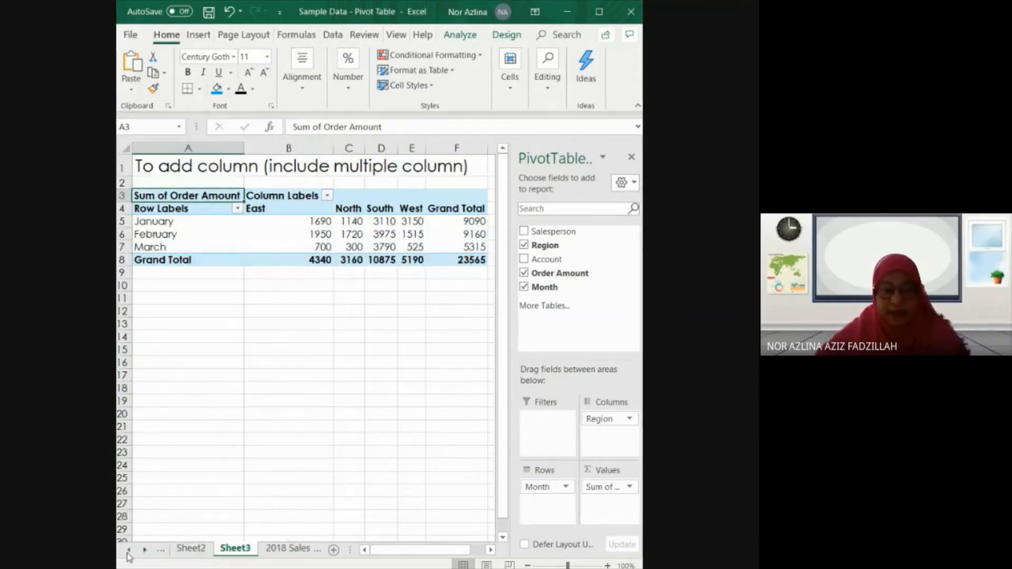
pyautogui.click(191, 548)
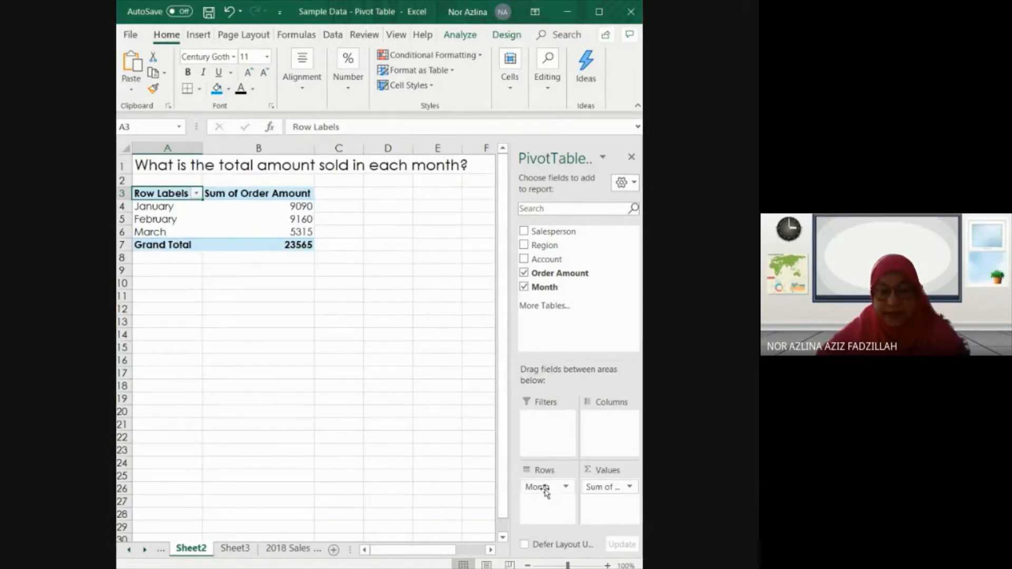
pyautogui.click(247, 550)
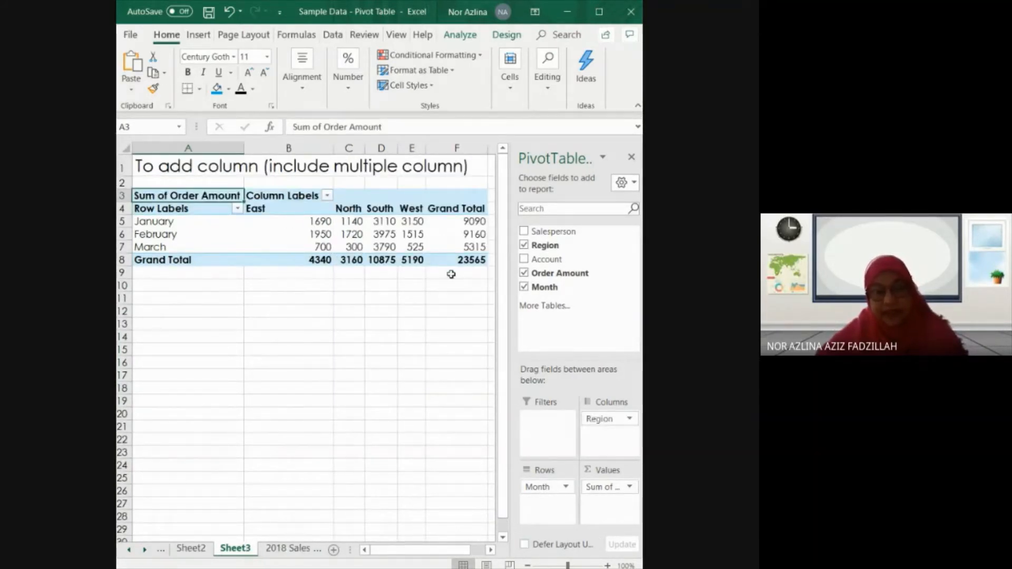
pyautogui.click(467, 260)
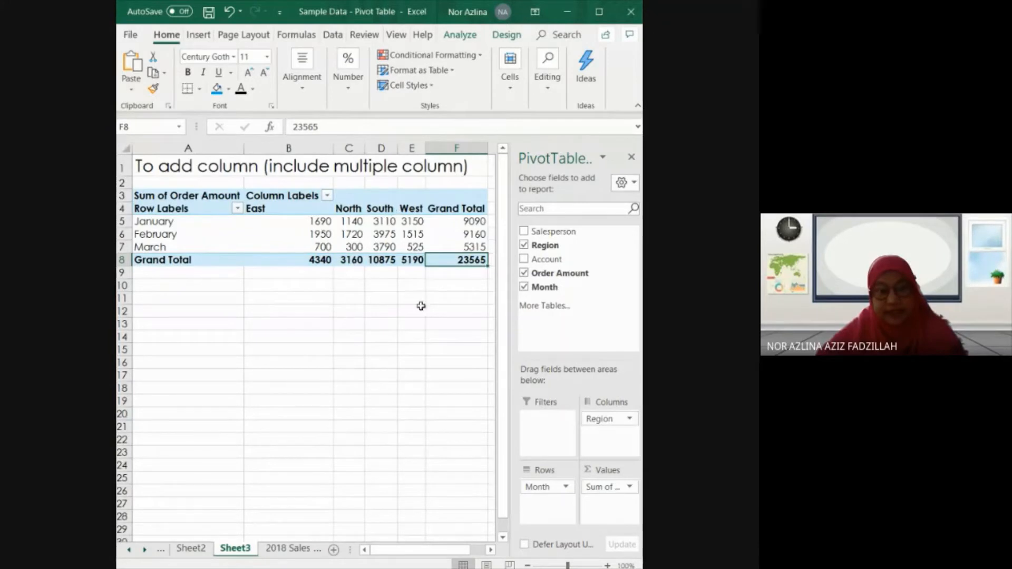
# Filter the row labels of the Sheet3 PivotTable to show only January.
pyautogui.click(238, 208)
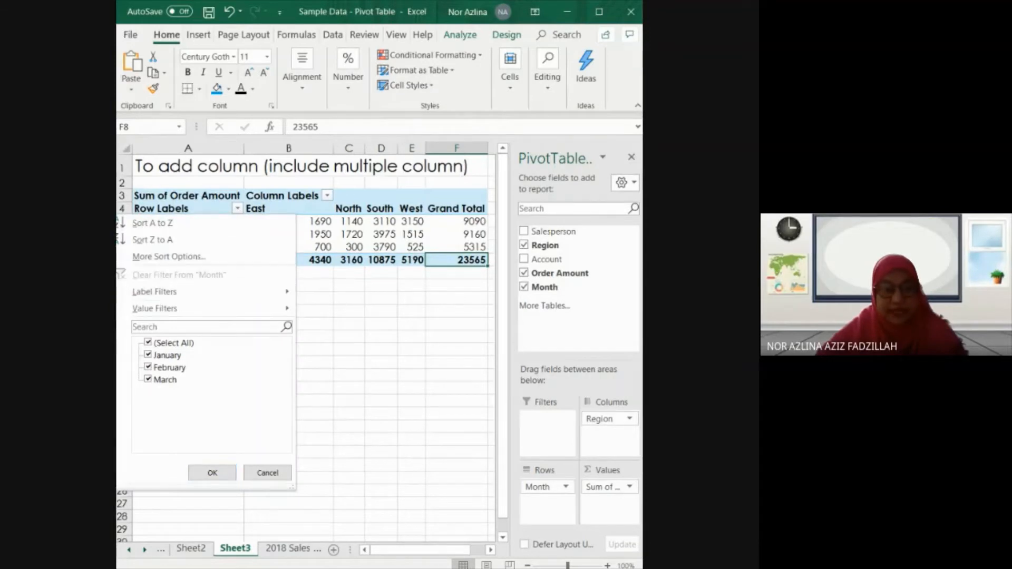
pyautogui.click(148, 343)
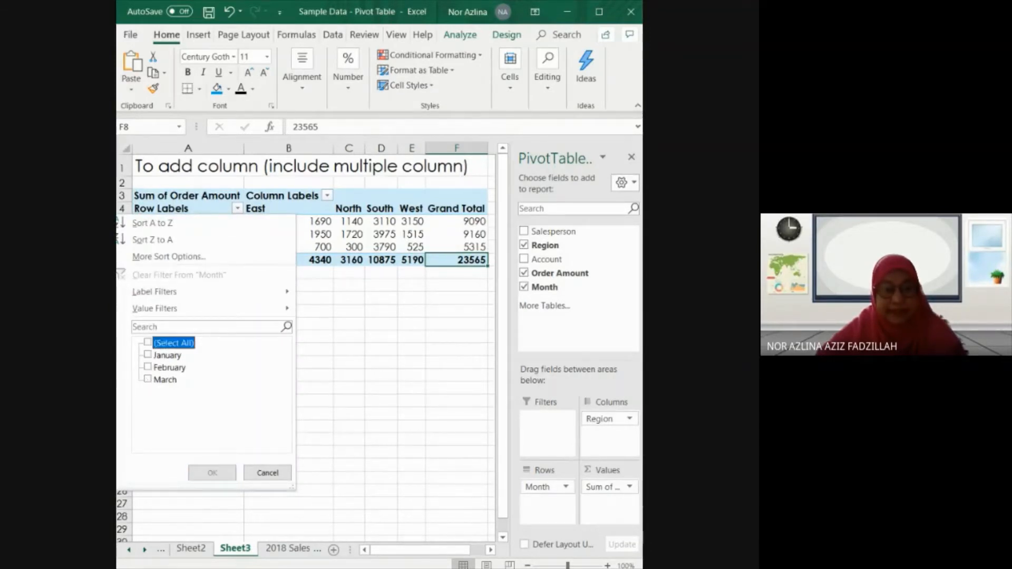
pyautogui.click(148, 355)
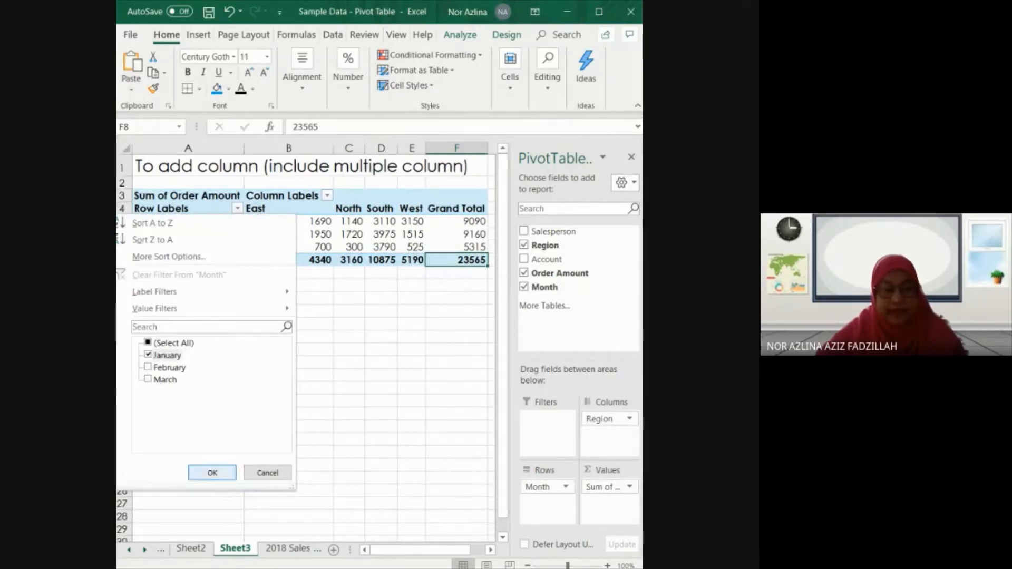
pyautogui.click(213, 473)
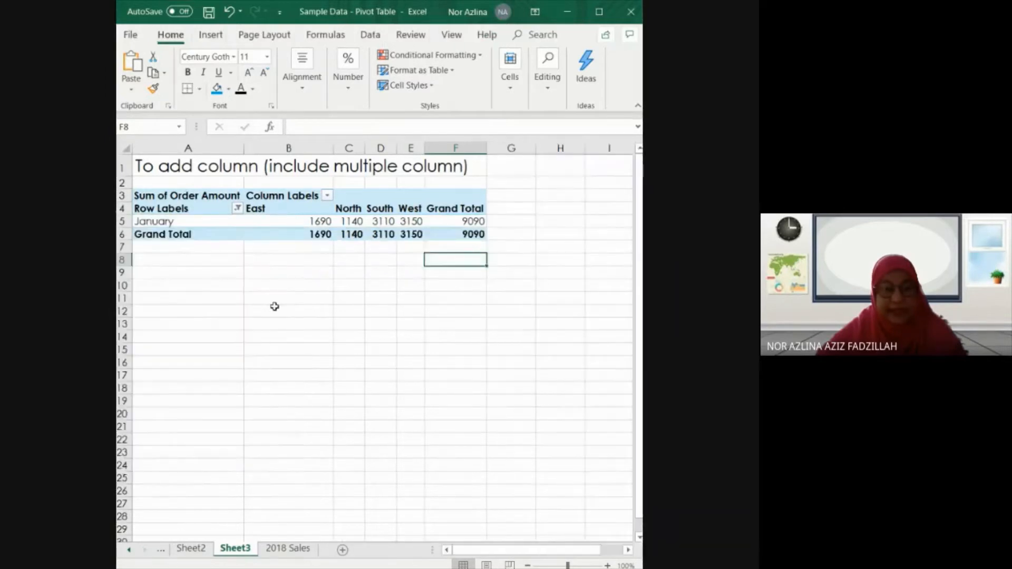
# Filter the column labels of the Sheet3 PivotTable to show only the East region.
pyautogui.click(328, 196)
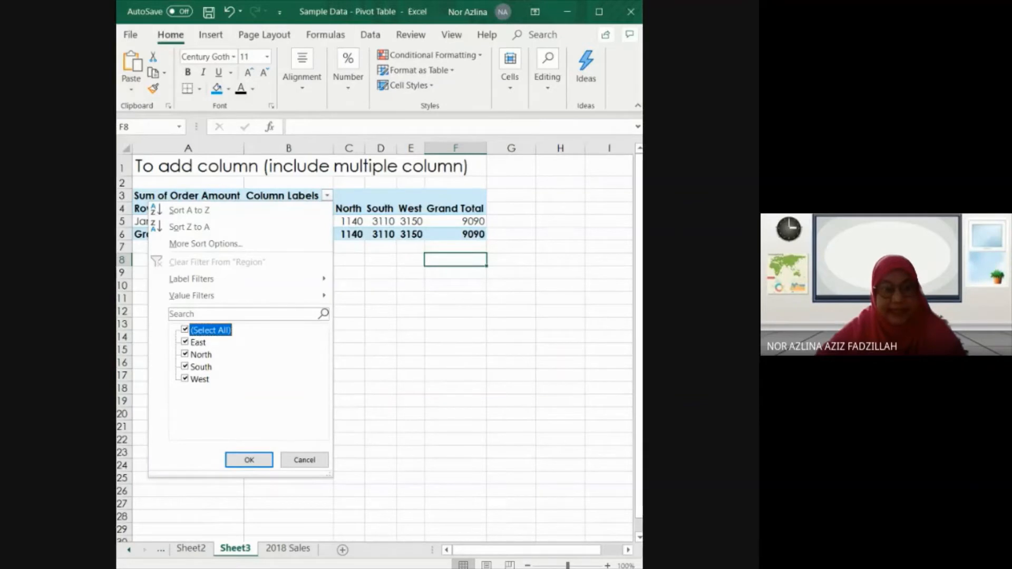
pyautogui.click(185, 331)
pyautogui.click(185, 342)
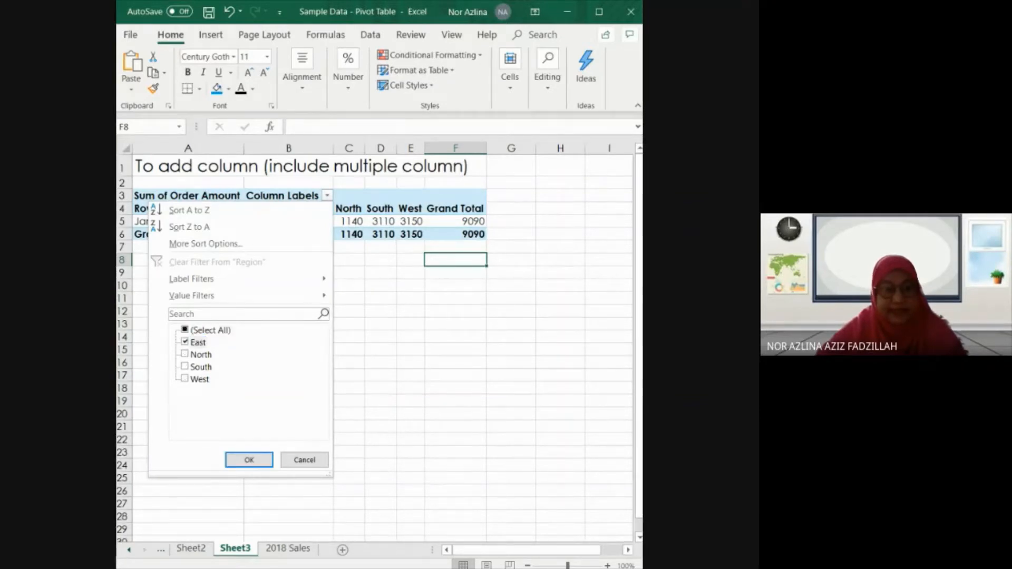
pyautogui.click(249, 460)
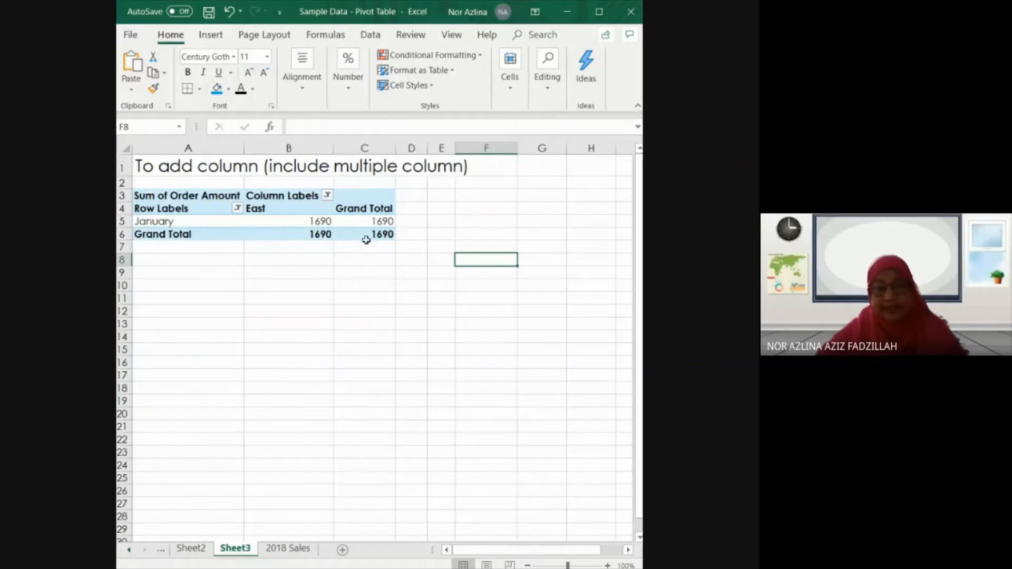
# Clear the Region and Month filters from the Sheet3 PivotTable.
pyautogui.click(327, 196)
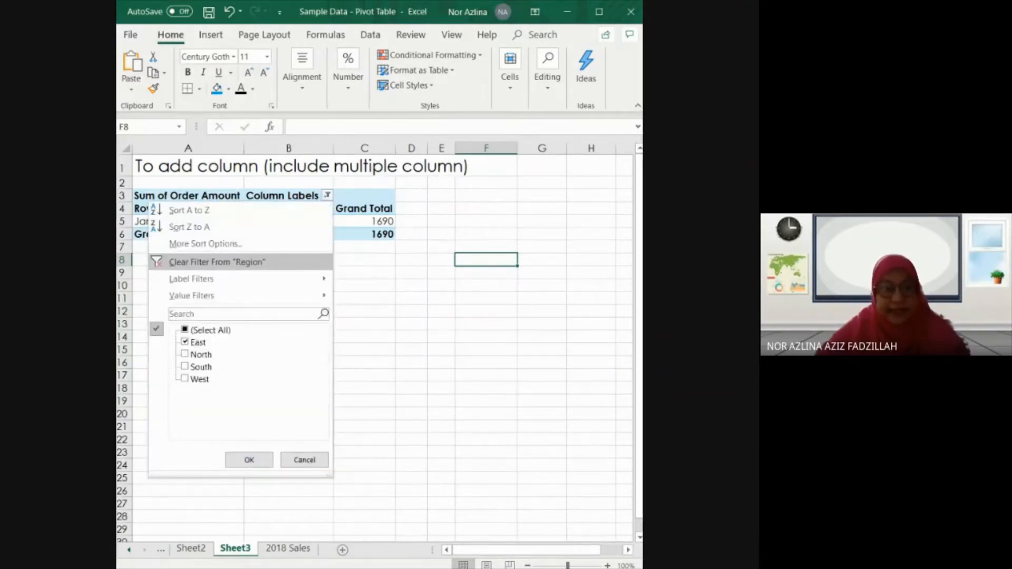
pyautogui.click(253, 263)
pyautogui.click(238, 209)
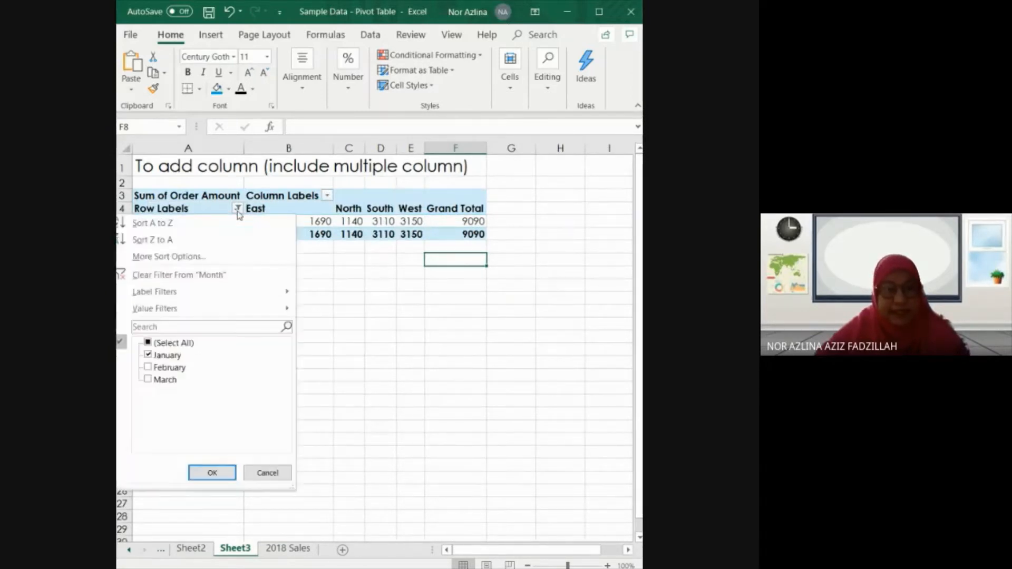
pyautogui.click(179, 275)
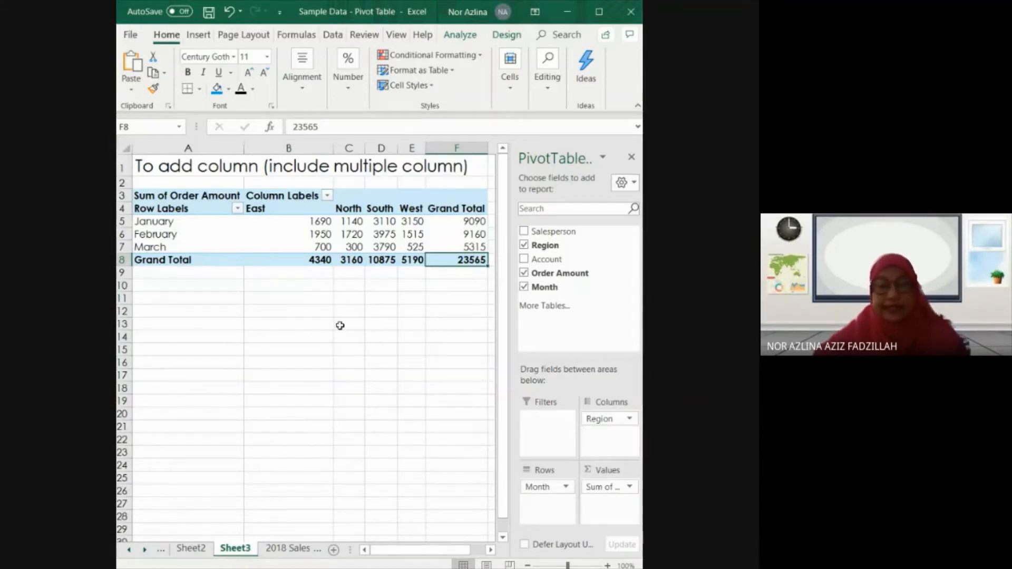
# Insert a new PivotTable on a new worksheet from the 2018 Sales table.
pyautogui.click(301, 551)
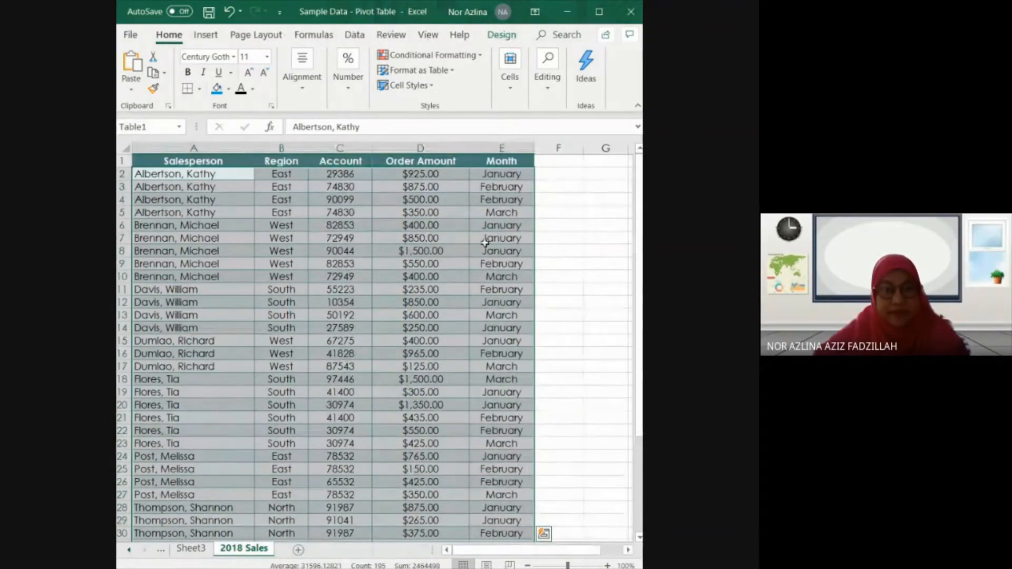
pyautogui.click(567, 37)
pyautogui.write('pivo')
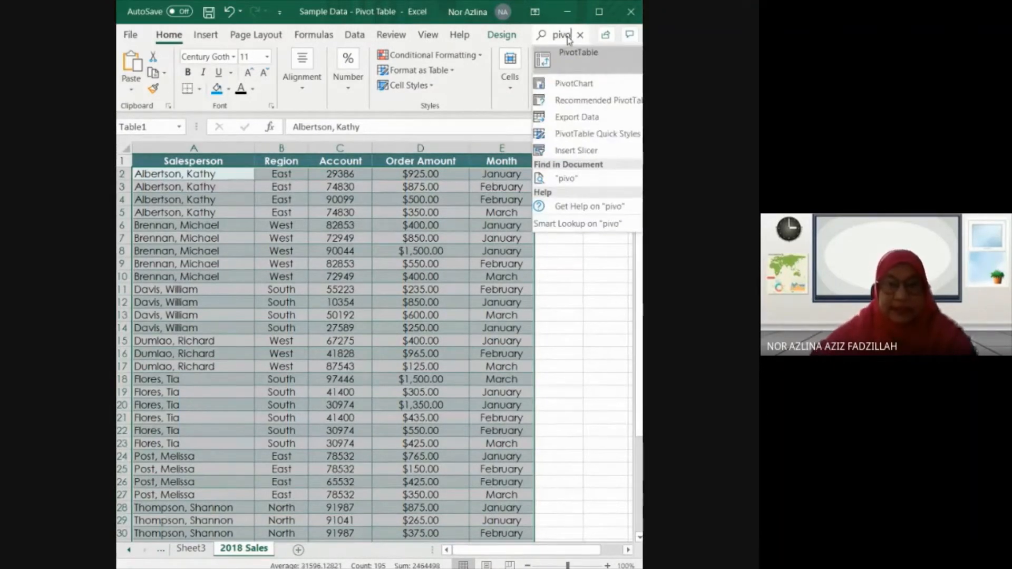
pyautogui.click(554, 53)
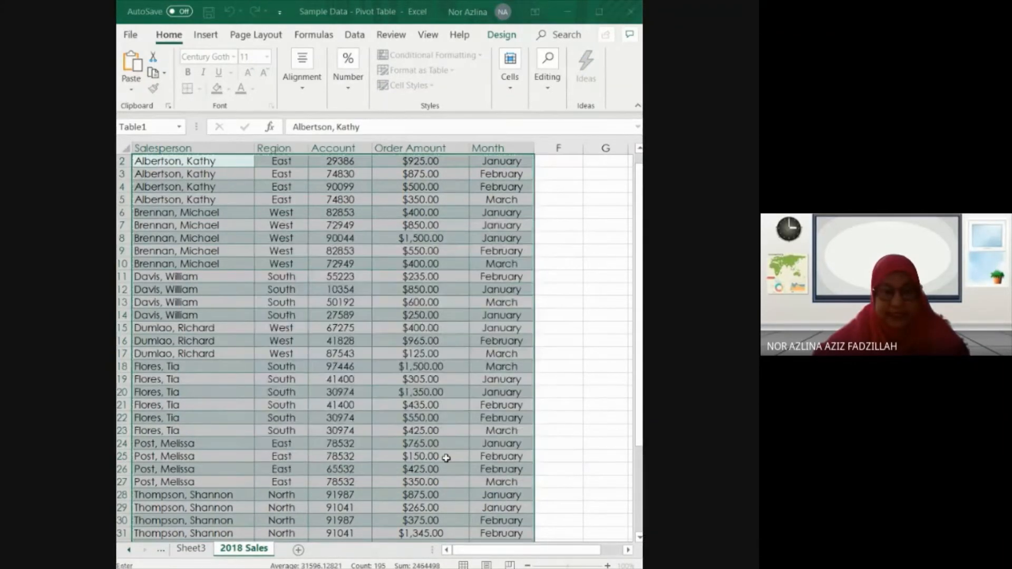
pyautogui.click(446, 458)
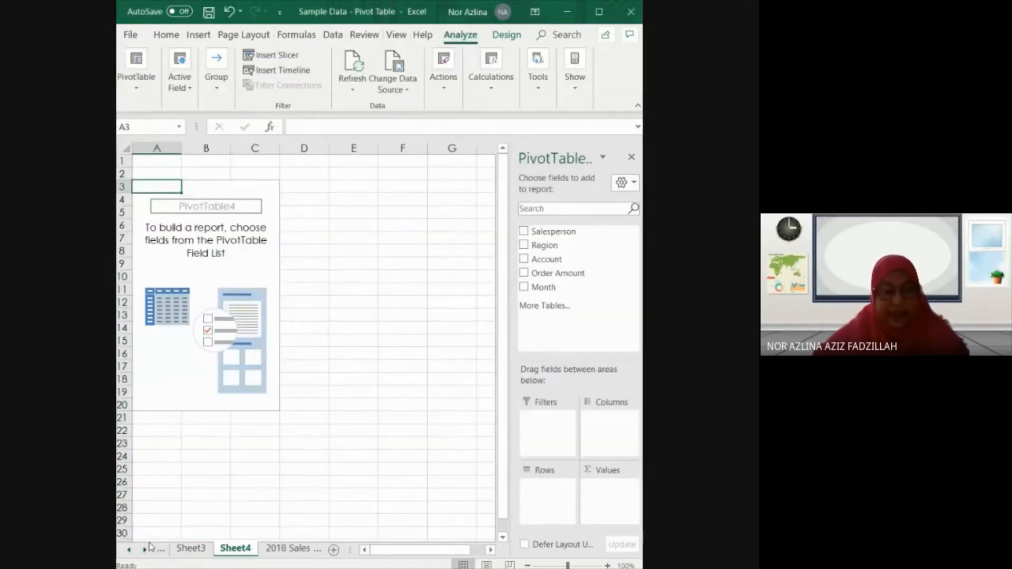
# Rename Sheet1 as "amount sold by each salesperson", copying the wording from the question in cell A1.
pyautogui.click(129, 551)
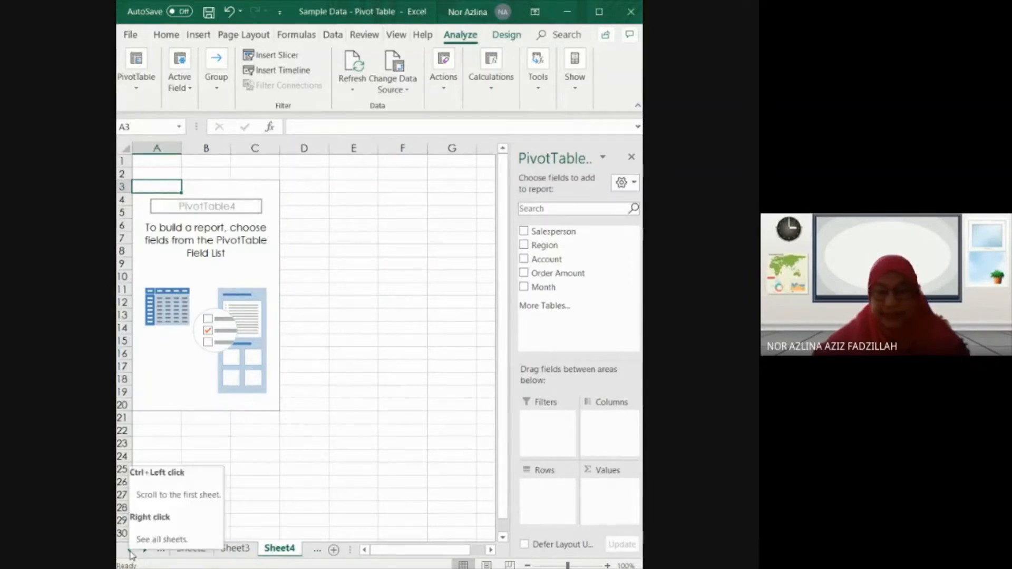
pyautogui.click(130, 553)
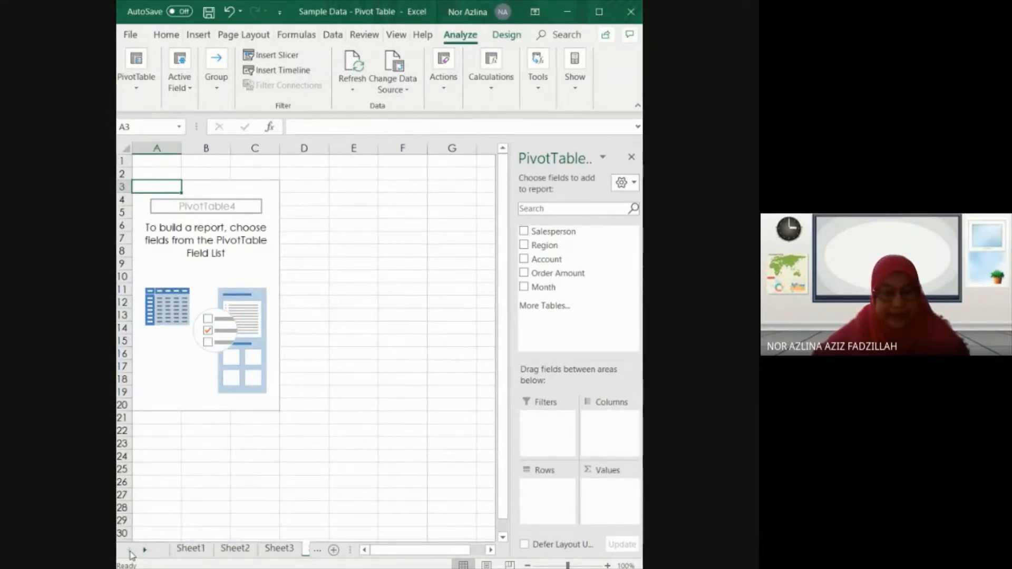
pyautogui.click(195, 551)
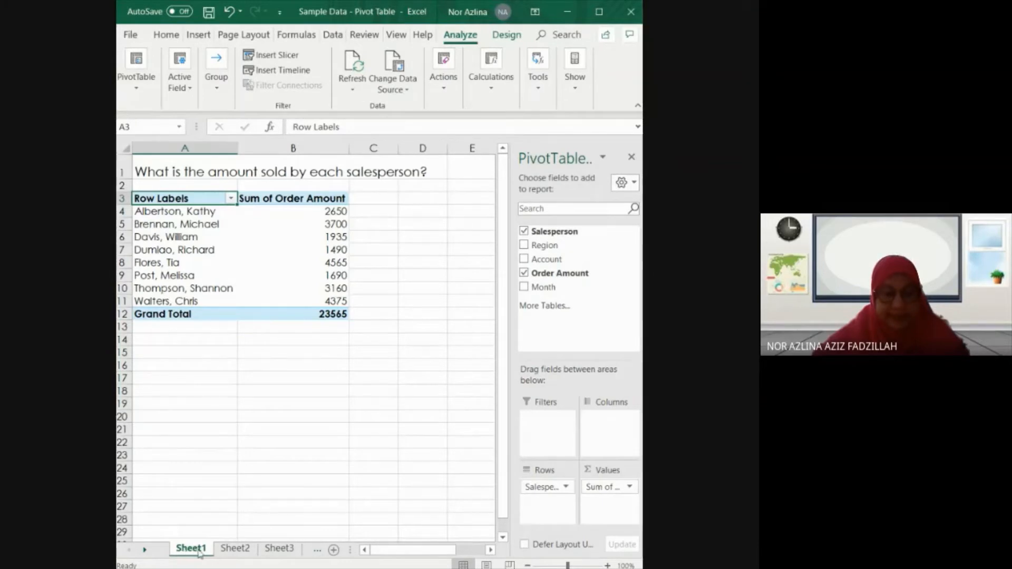
pyautogui.click(241, 551)
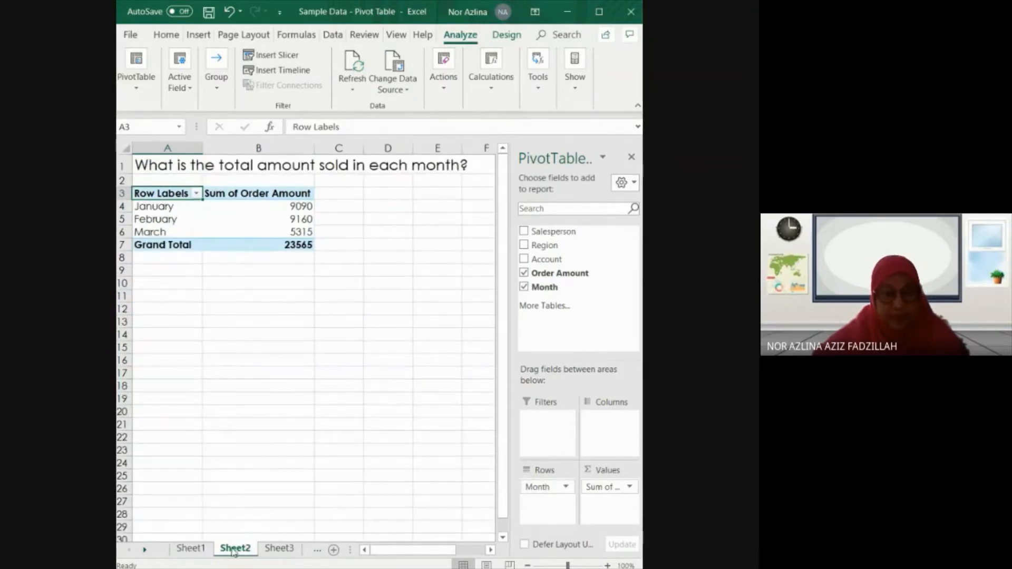
pyautogui.click(191, 549)
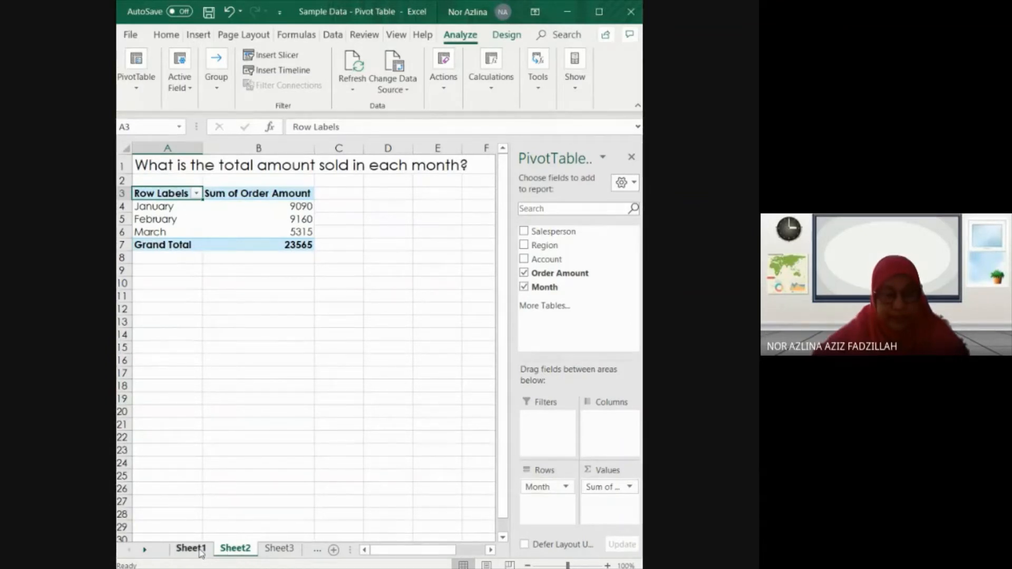
pyautogui.click(144, 170)
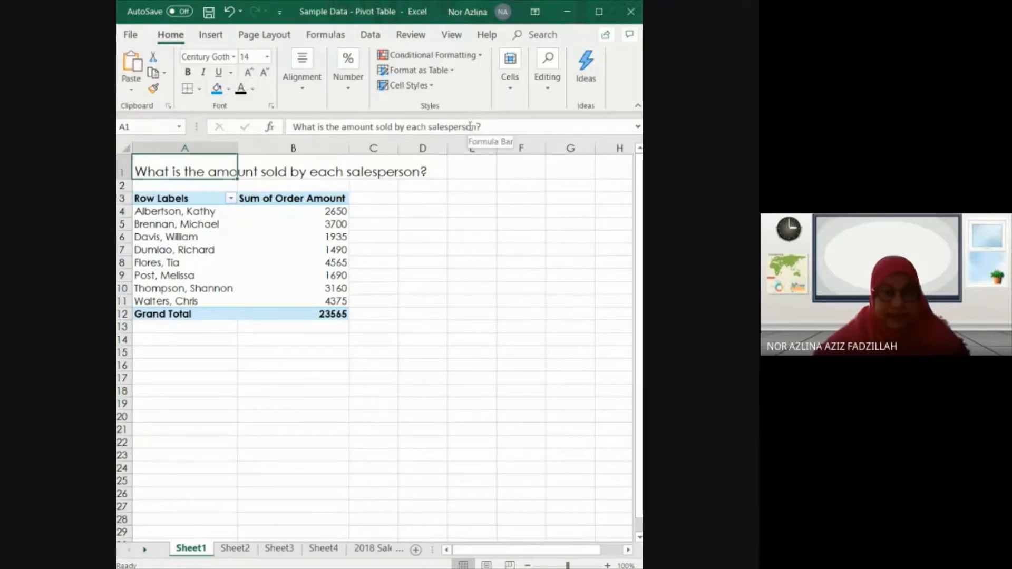
pyautogui.moveTo(476, 127); pyautogui.dragTo(342, 126)
pyautogui.hotkey('ctrl', 'c')
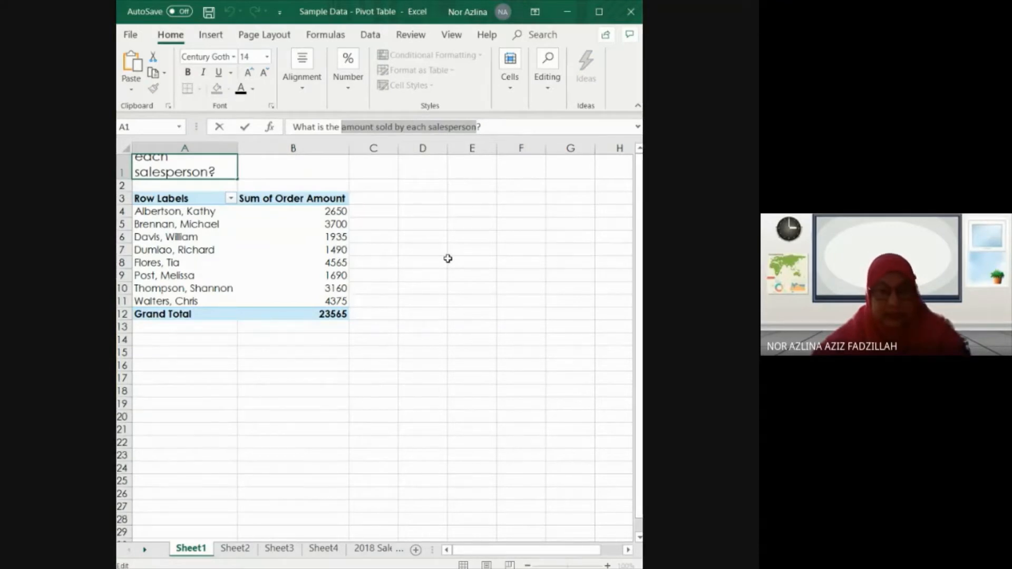
pyautogui.rightClick(194, 548)
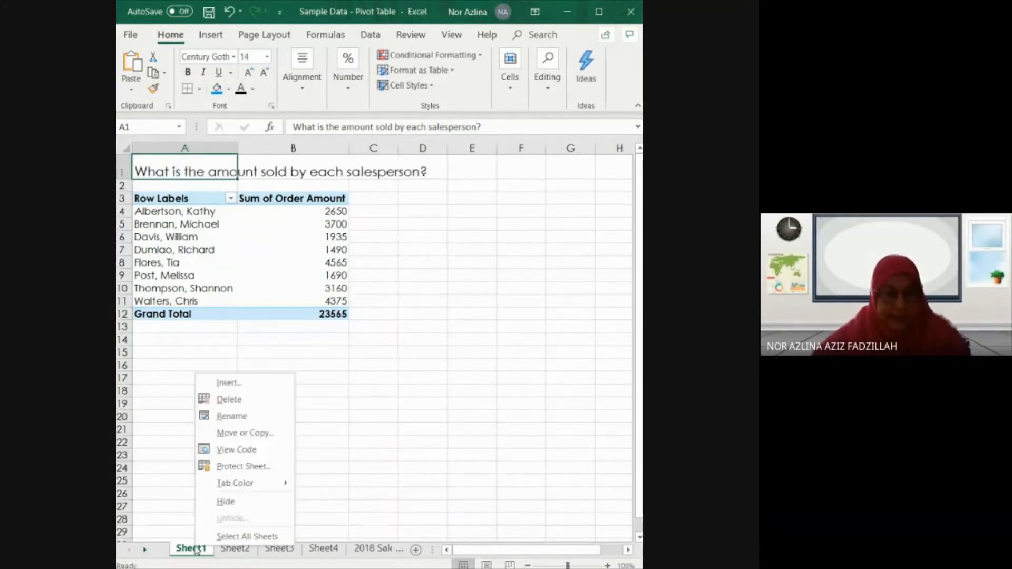
pyautogui.click(231, 416)
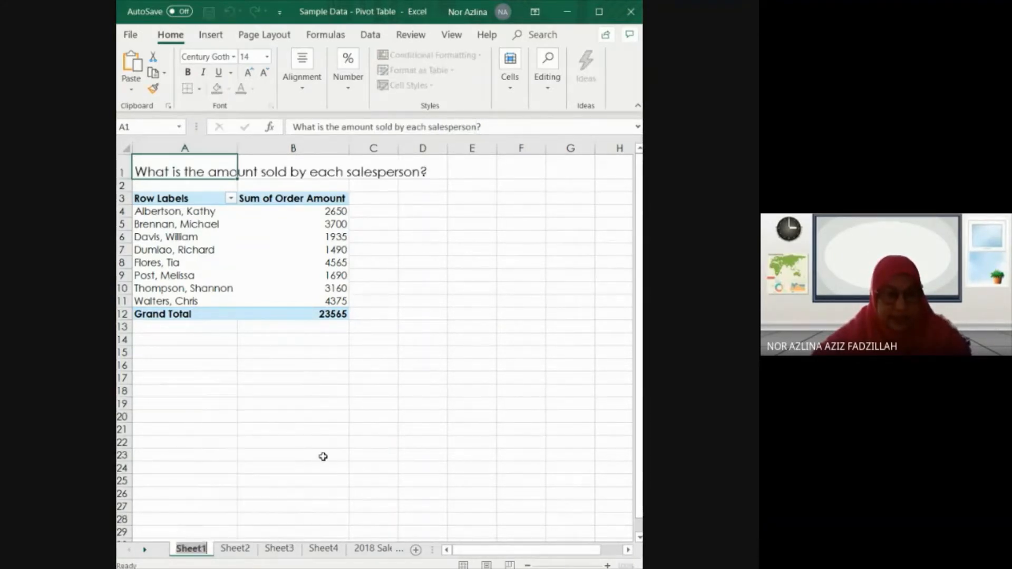
pyautogui.hotkey('ctrl', 'v')
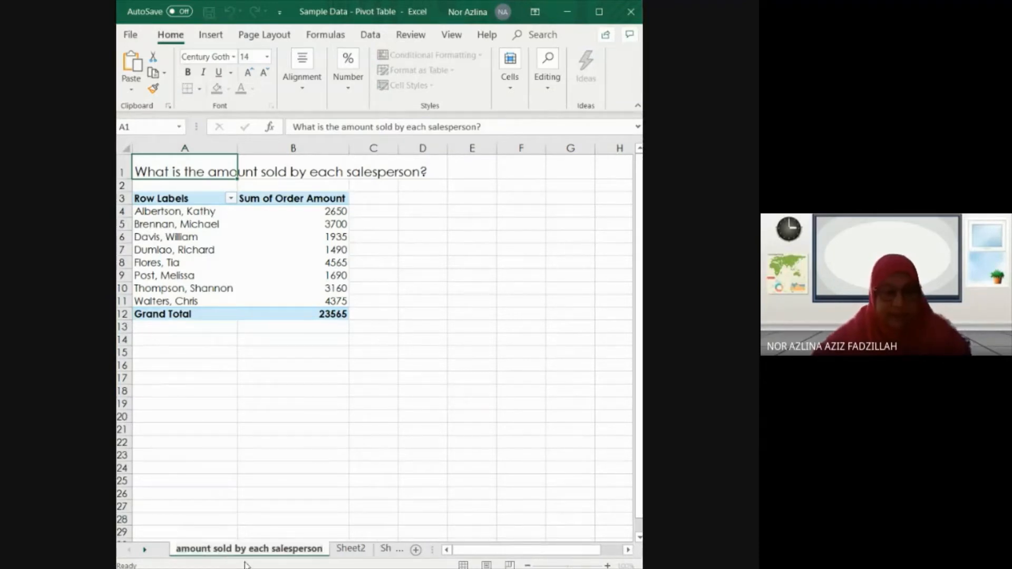
pyautogui.click(333, 485)
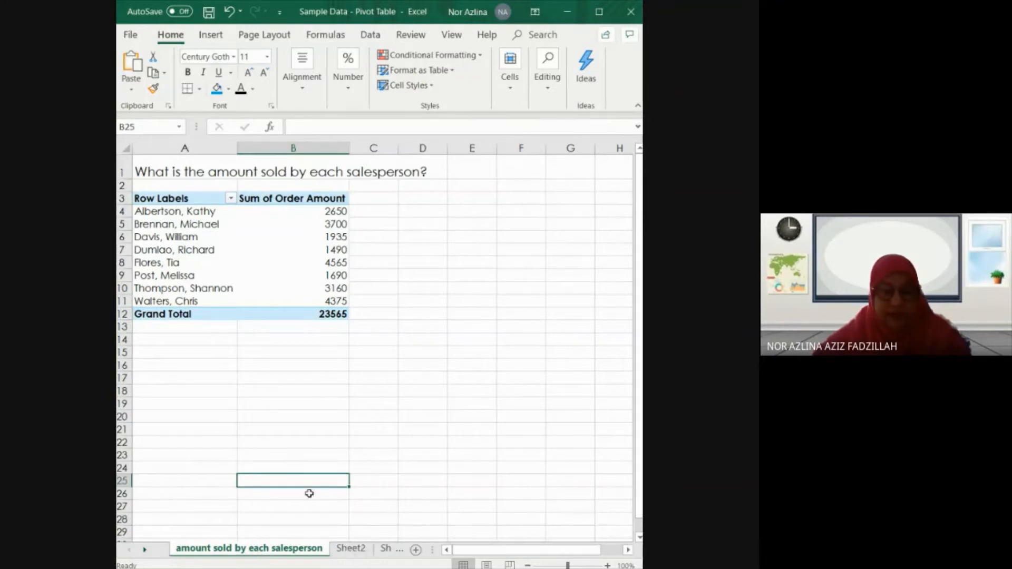
# Rename Sheet2 as "total amount sold in each month", copying the wording from its question in cell A1.
pyautogui.click(351, 549)
pyautogui.click(168, 169)
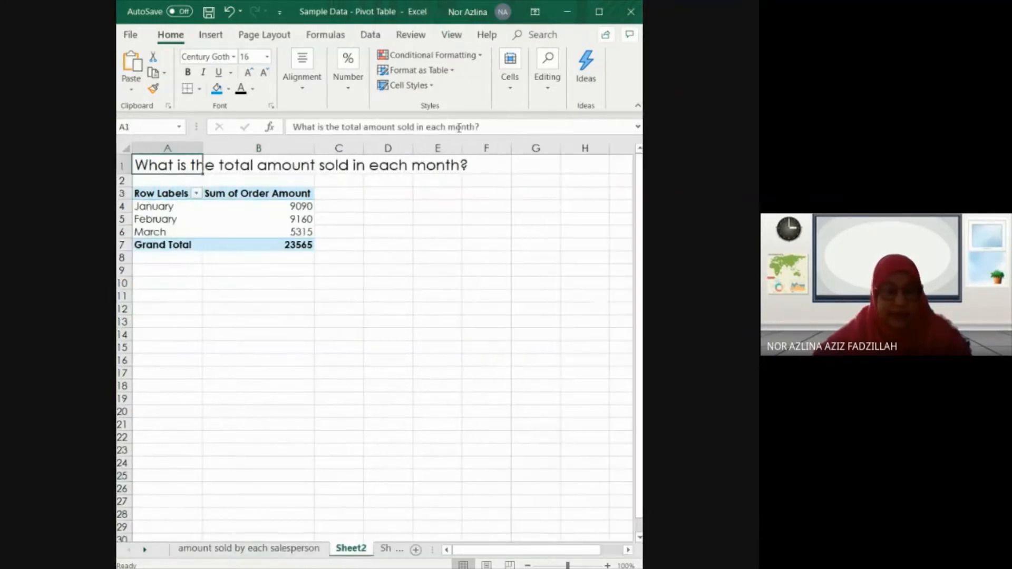
pyautogui.moveTo(475, 128); pyautogui.dragTo(341, 127)
pyautogui.hotkey('ctrl', 'c')
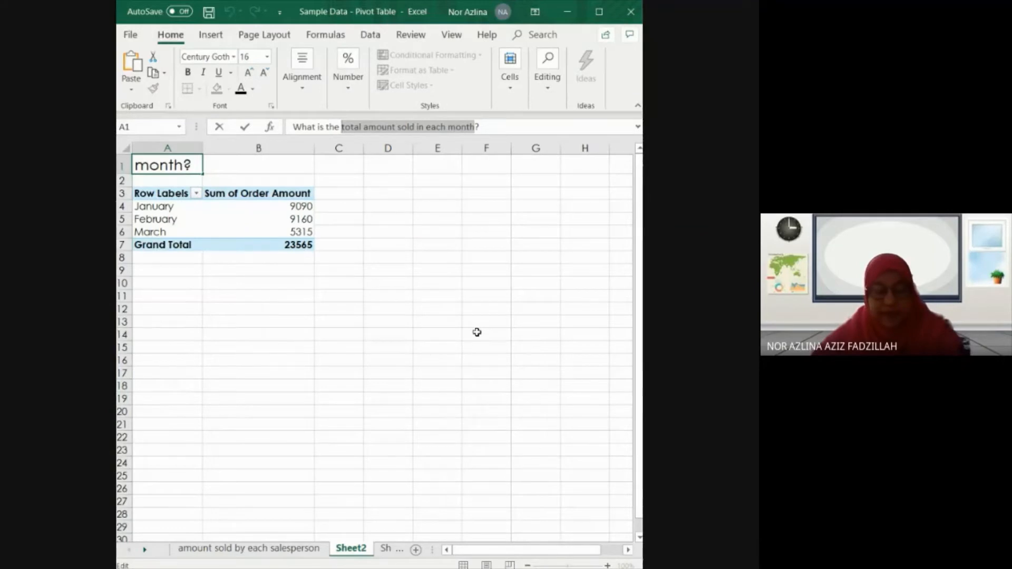
pyautogui.rightClick(357, 549)
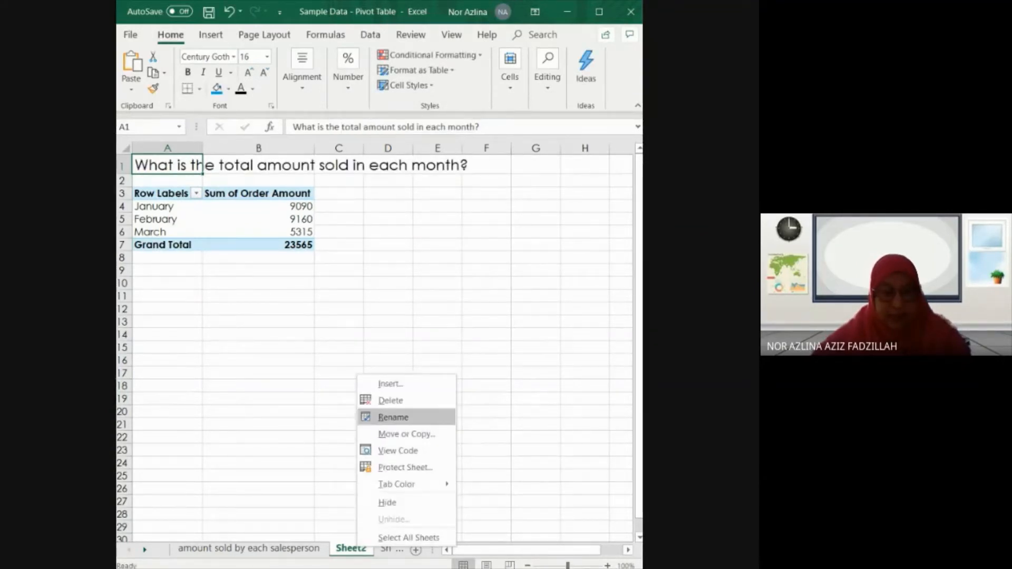
pyautogui.click(394, 417)
pyautogui.hotkey('ctrl', 'v')
pyautogui.press('Return')
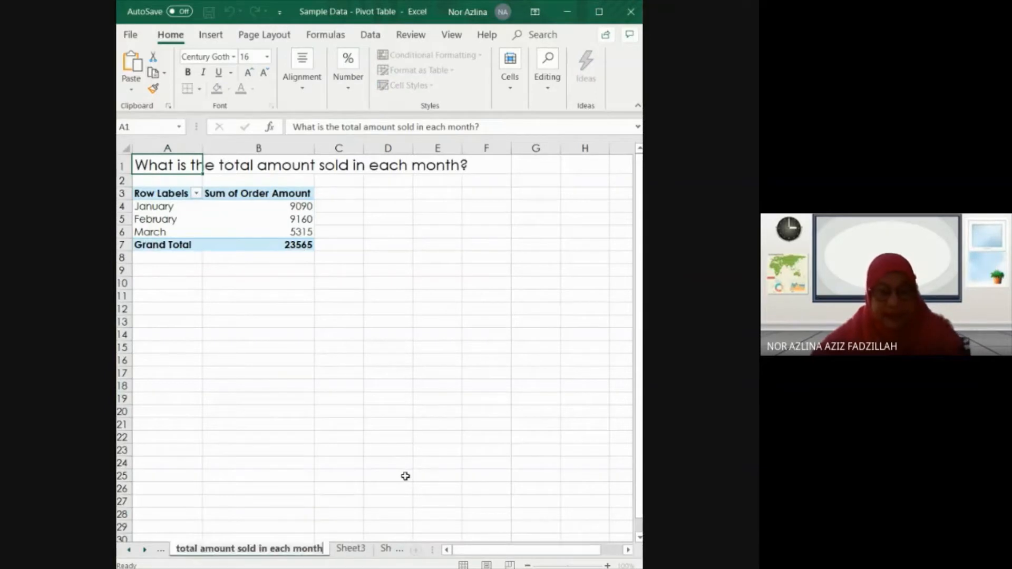
# Rename Sheet3 as "multiple column", copying the wording from its heading in cell A1.
pyautogui.click(351, 552)
pyautogui.click(352, 550)
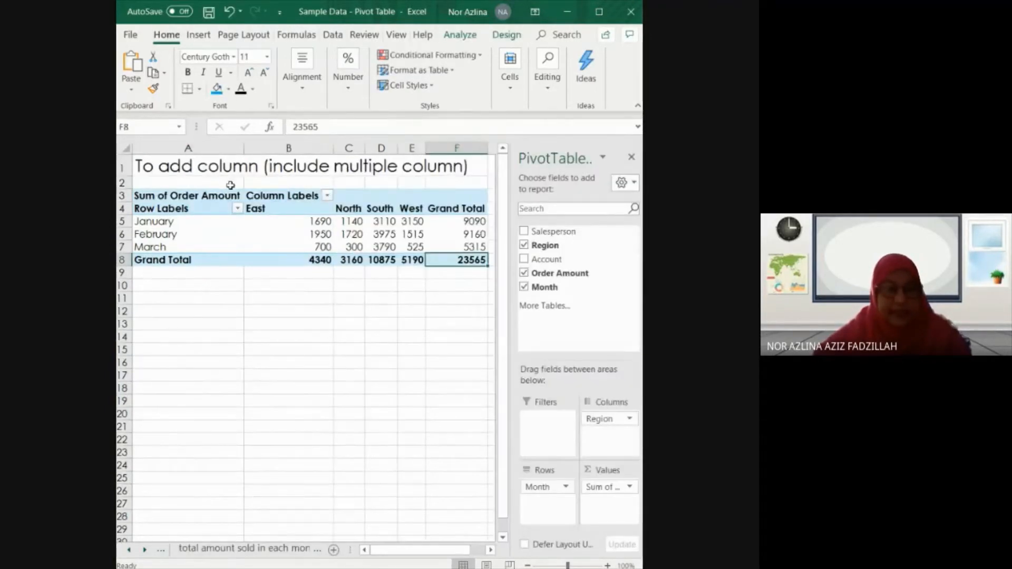
pyautogui.click(135, 167)
pyautogui.moveTo(456, 126); pyautogui.dragTo(390, 132)
pyautogui.hotkey('ctrl', 'c')
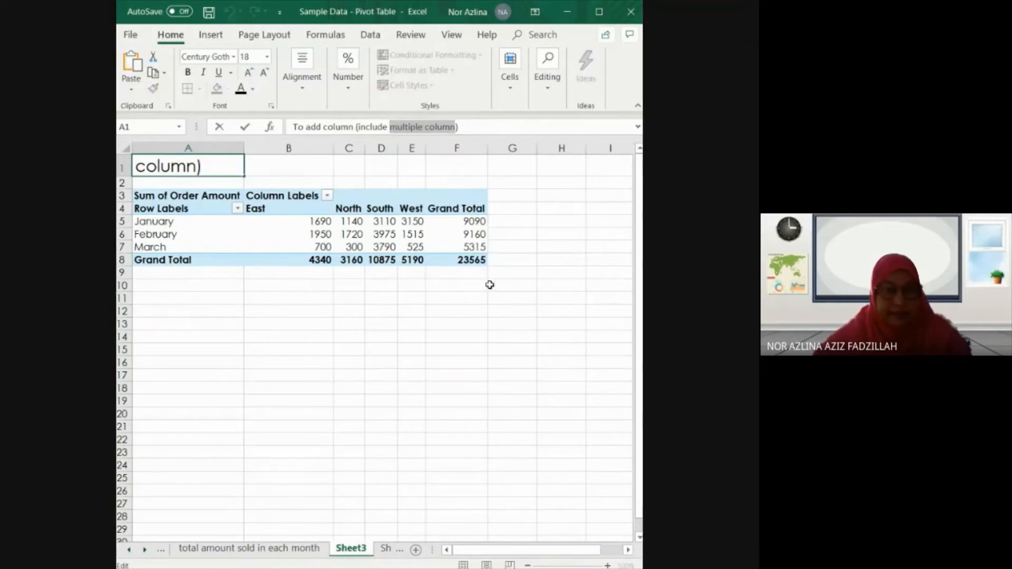
pyautogui.click(356, 550)
pyautogui.rightClick(356, 550)
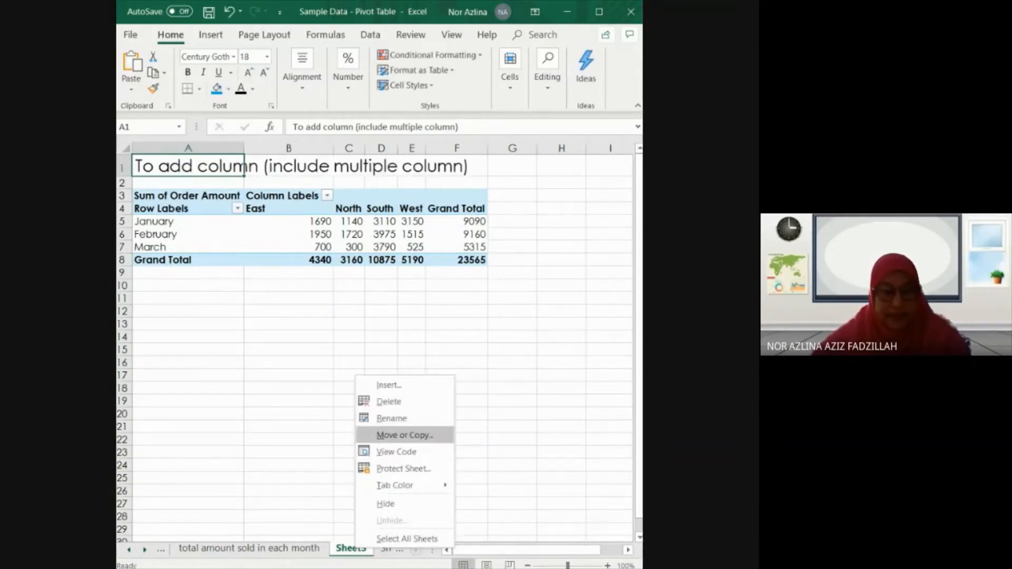
pyautogui.click(393, 418)
pyautogui.hotkey('ctrl', 'v')
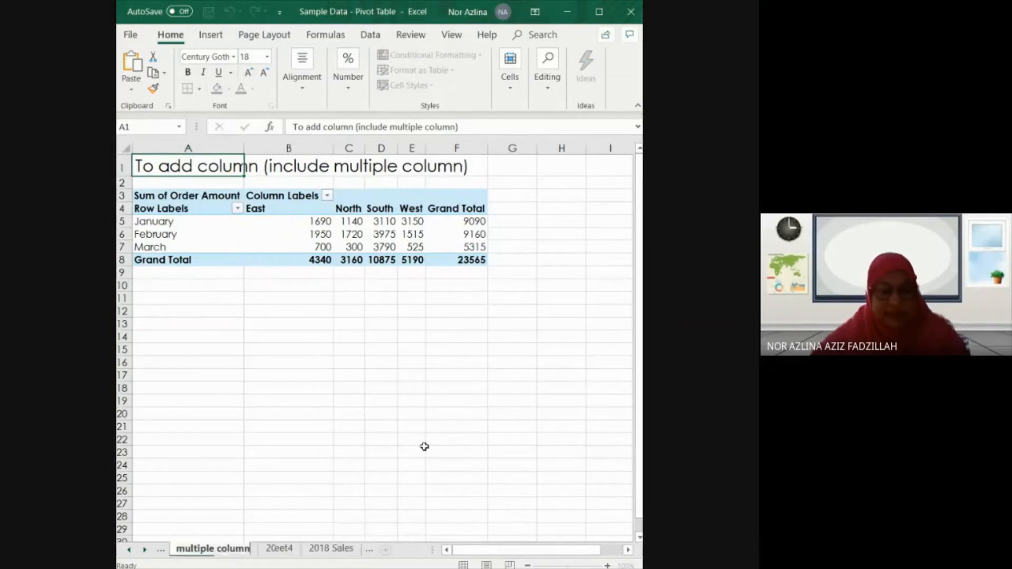
pyautogui.click(315, 490)
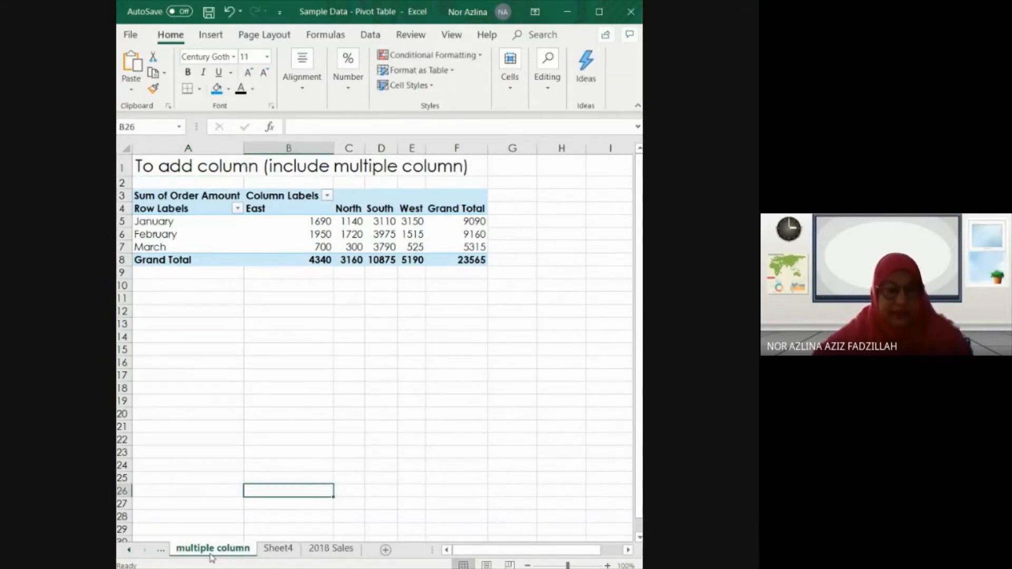
# Review the three renamed PivotTable worksheets: by salesperson, by month, and multiple column.
pyautogui.click(127, 552)
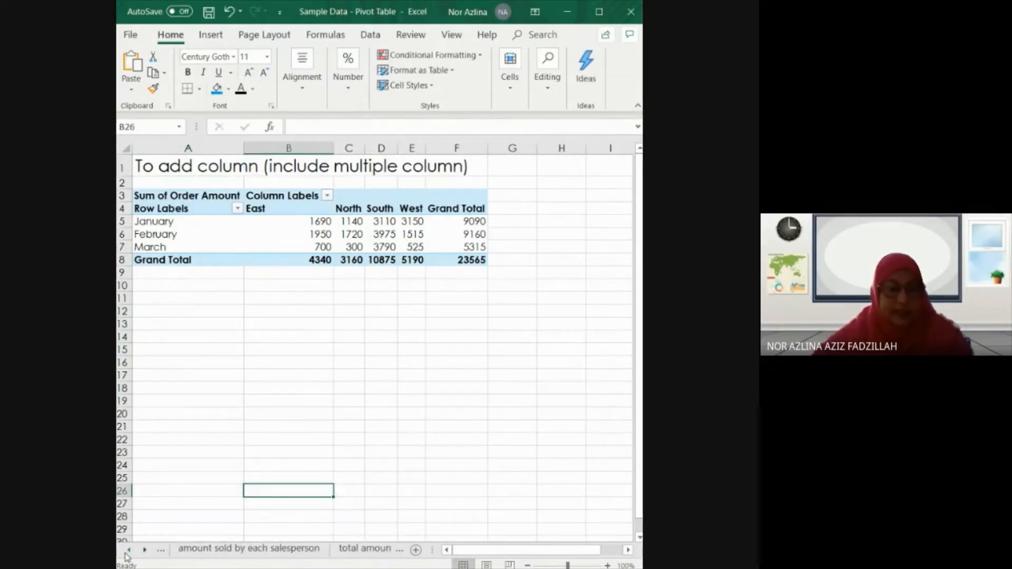
pyautogui.click(222, 551)
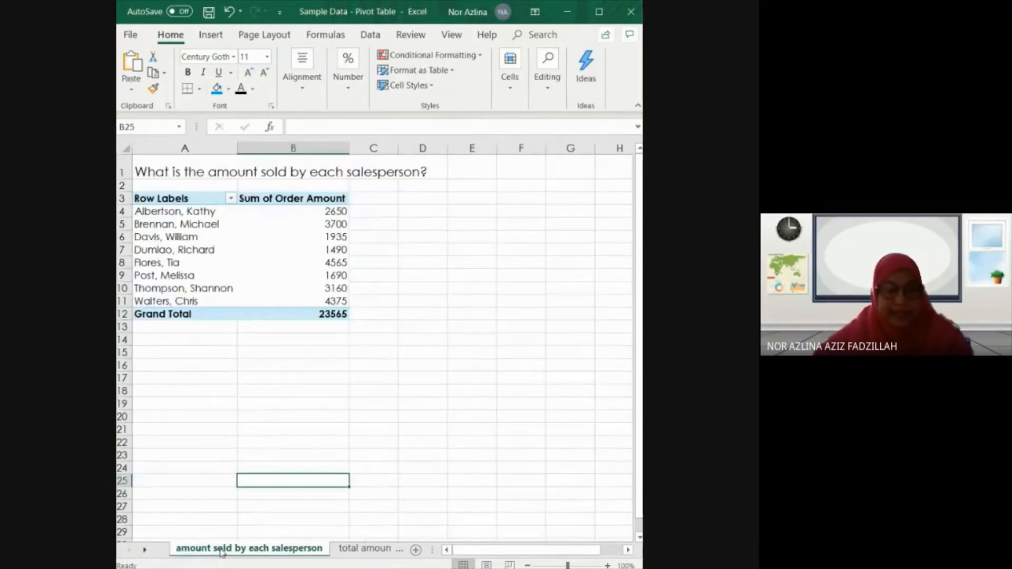
pyautogui.click(347, 554)
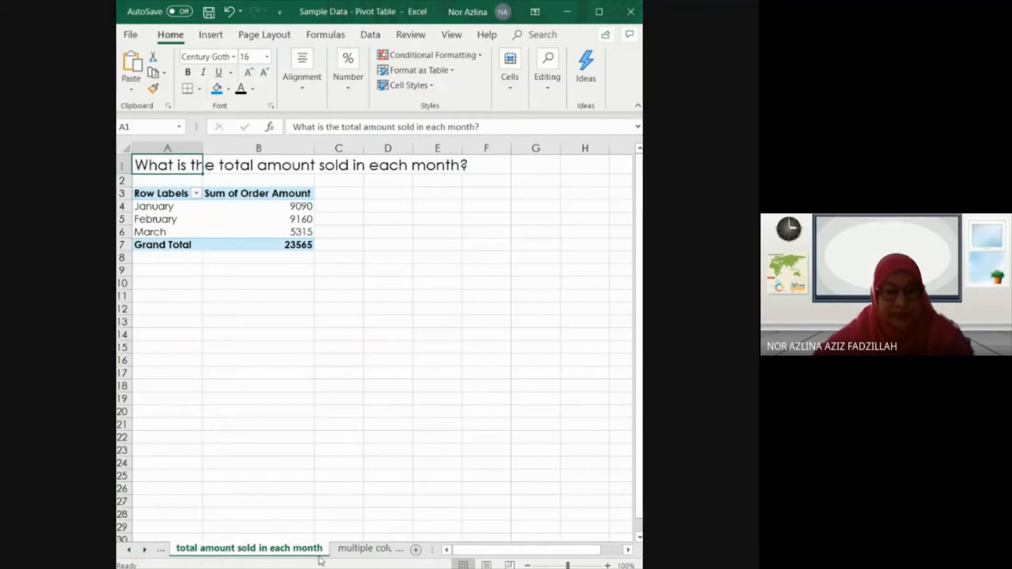
pyautogui.click(363, 550)
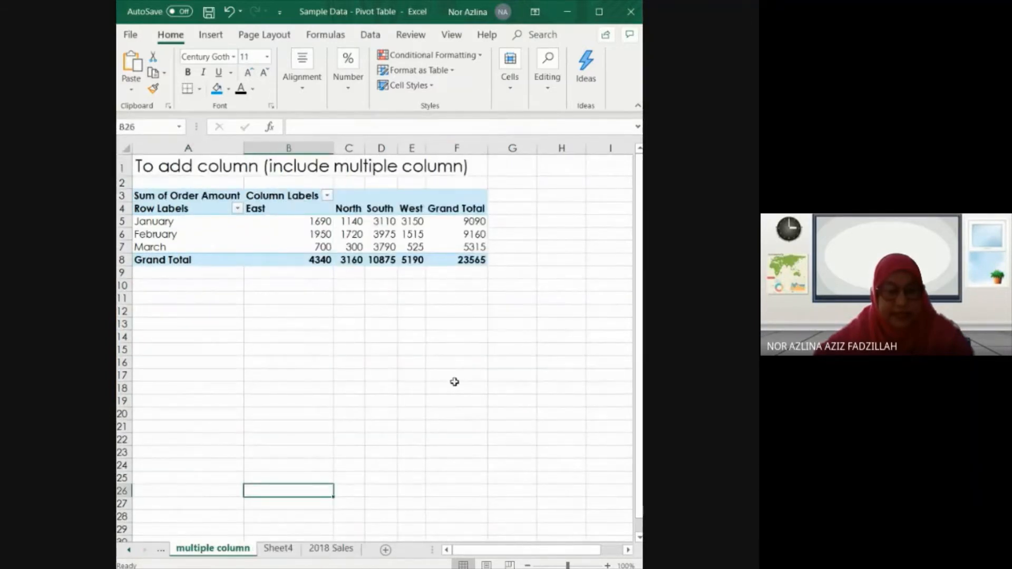
# Enter the heading "To add filter (to narrow down the data)" in cell A1 of Sheet4.
pyautogui.click(278, 549)
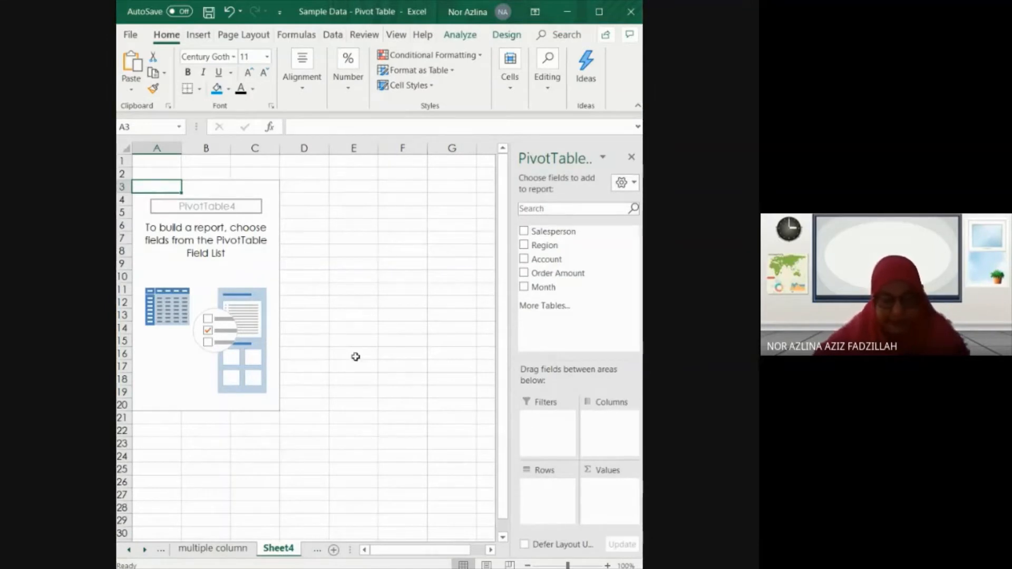
pyautogui.click(177, 160)
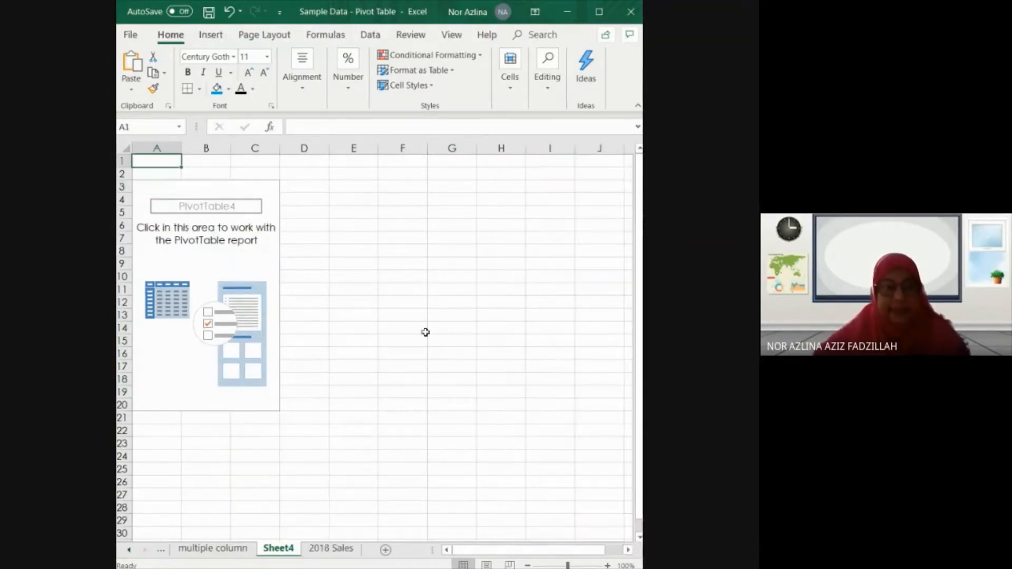
pyautogui.write('T')
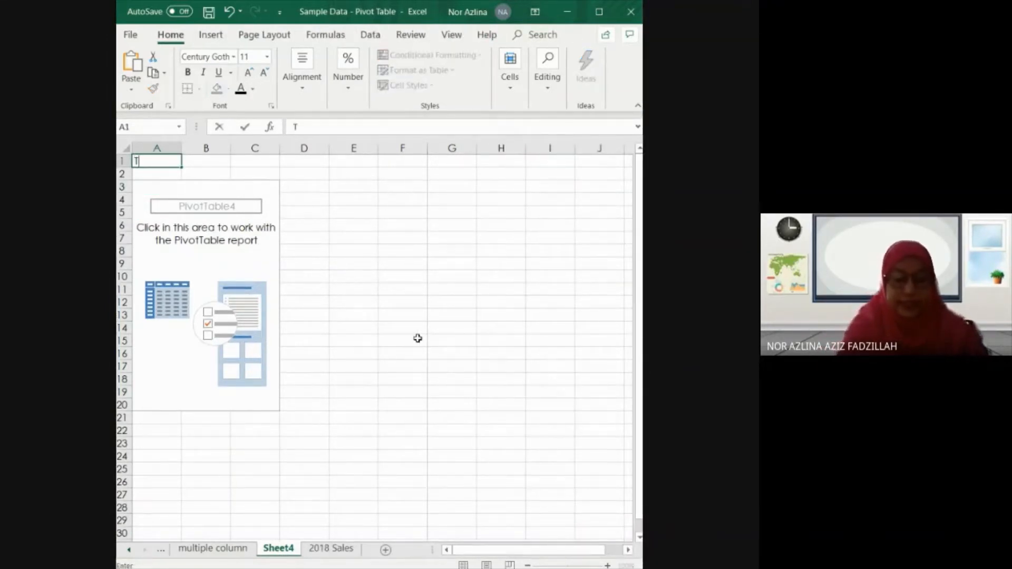
pyautogui.write('o a')
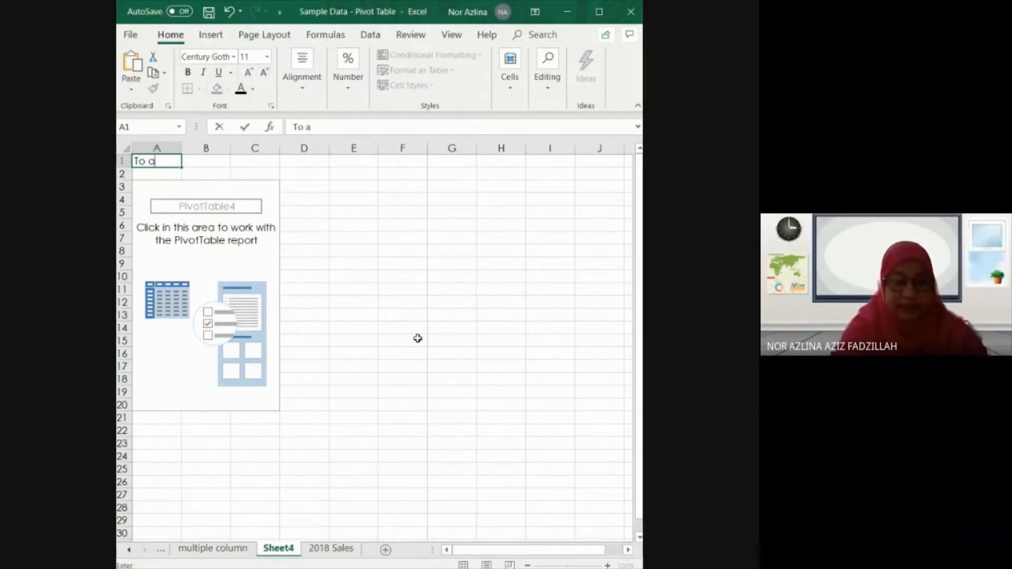
pyautogui.write('dd filter')
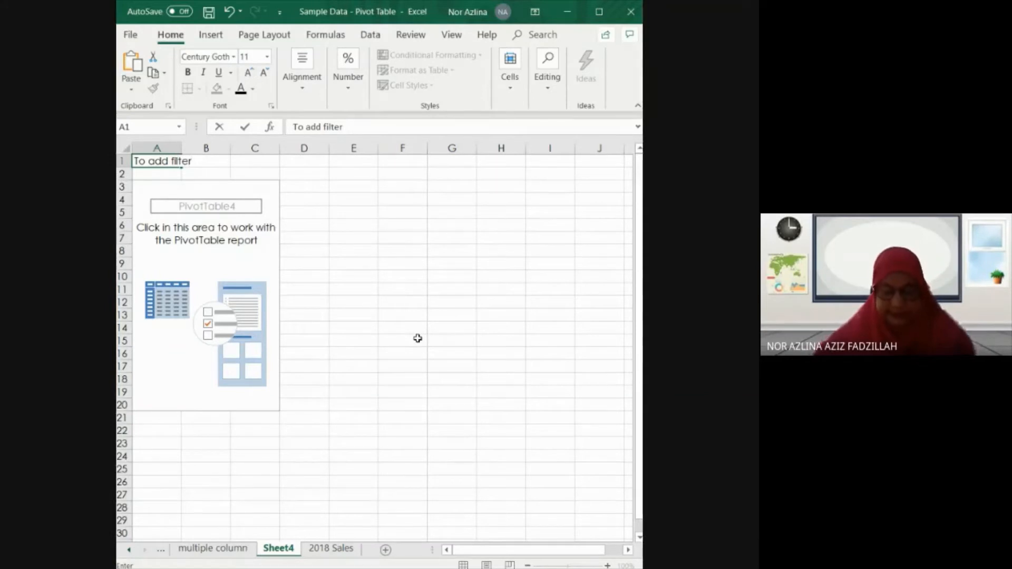
pyautogui.write(' (')
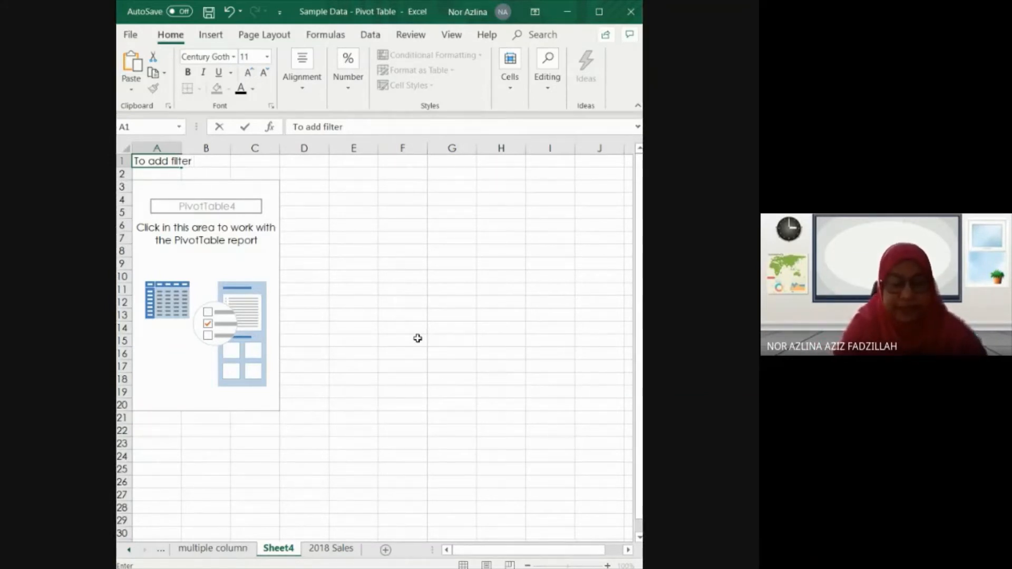
pyautogui.write('to n')
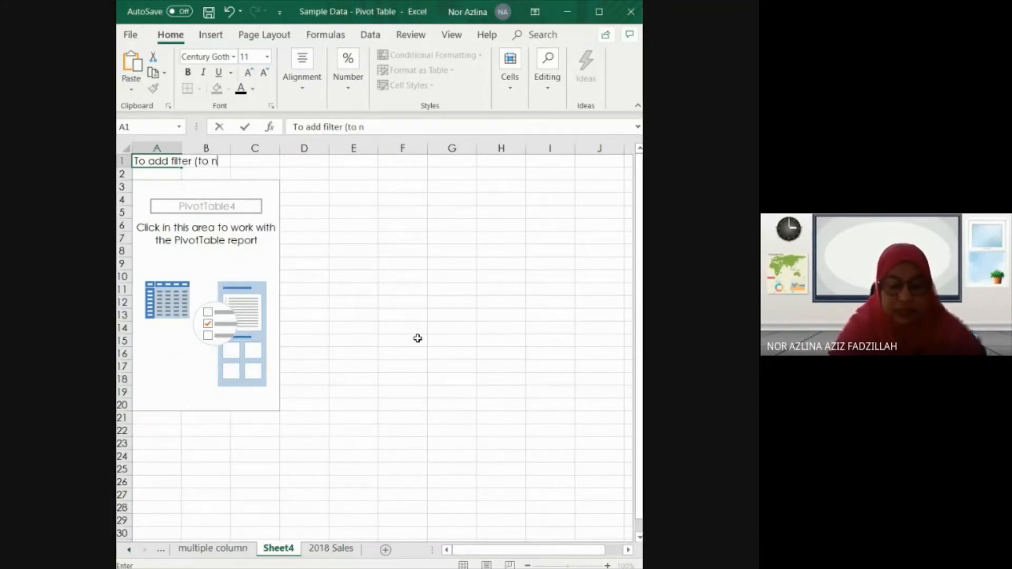
pyautogui.write('arrow ')
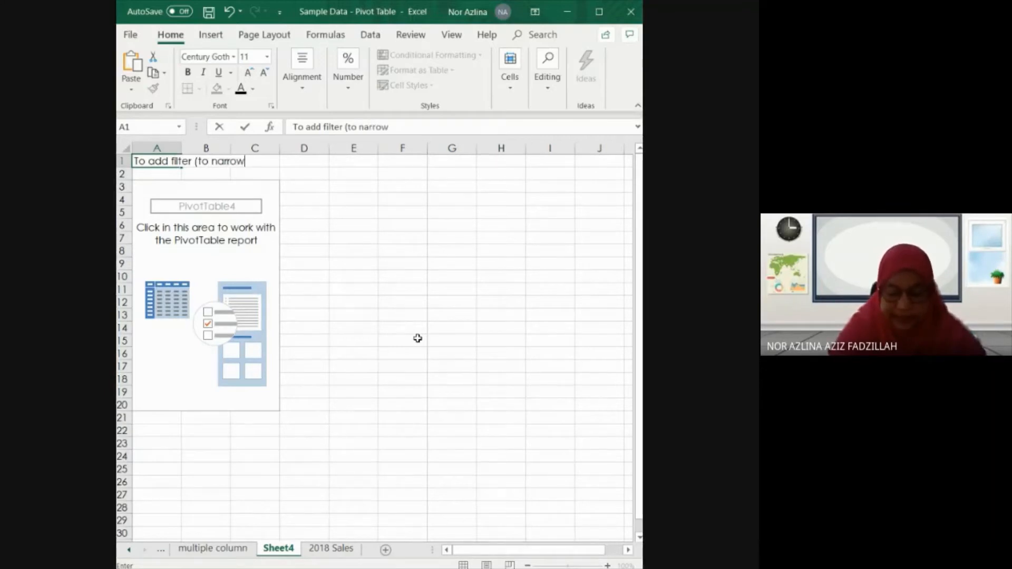
pyautogui.write('down ')
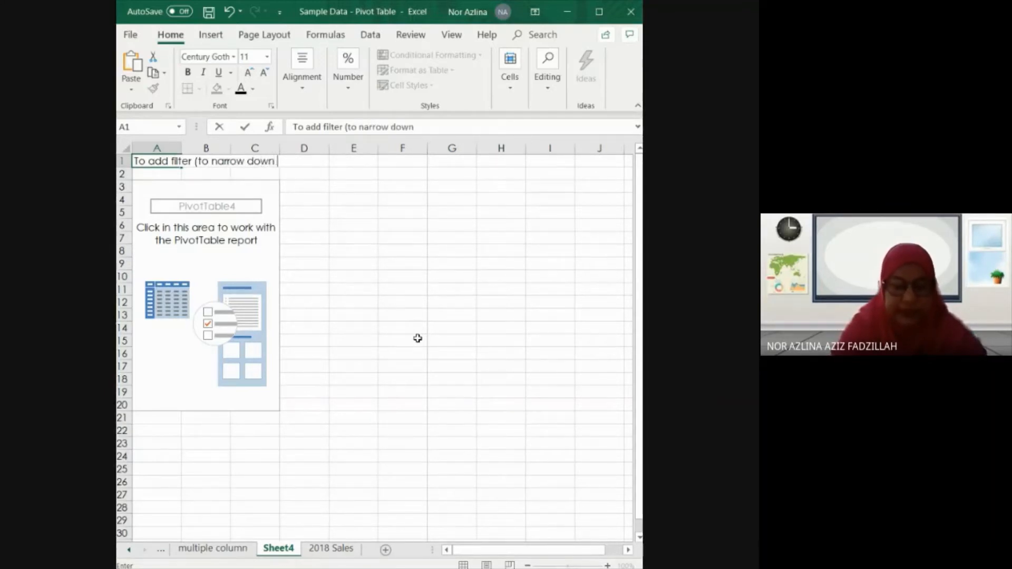
pyautogui.write('the dat')
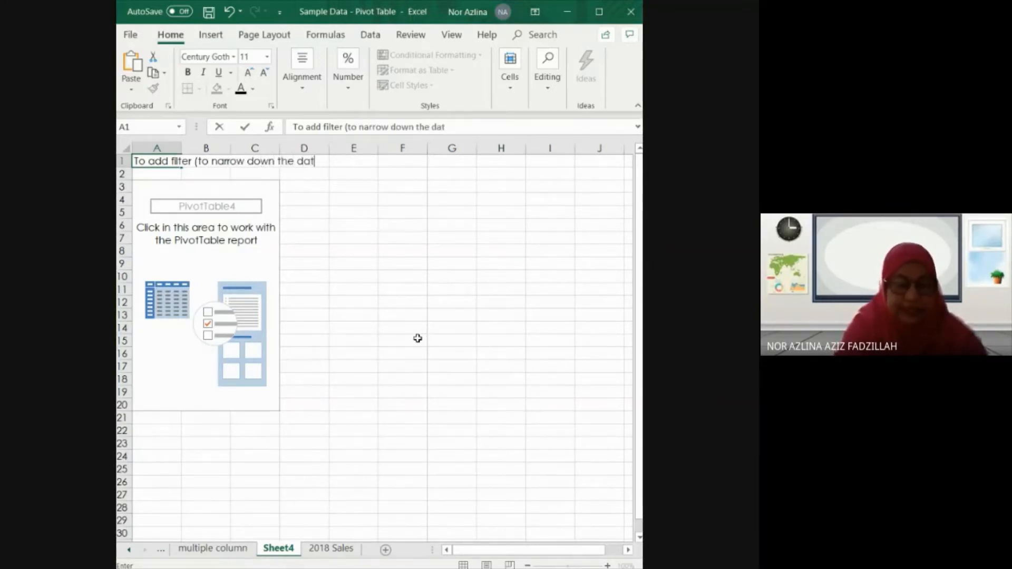
pyautogui.write('a)')
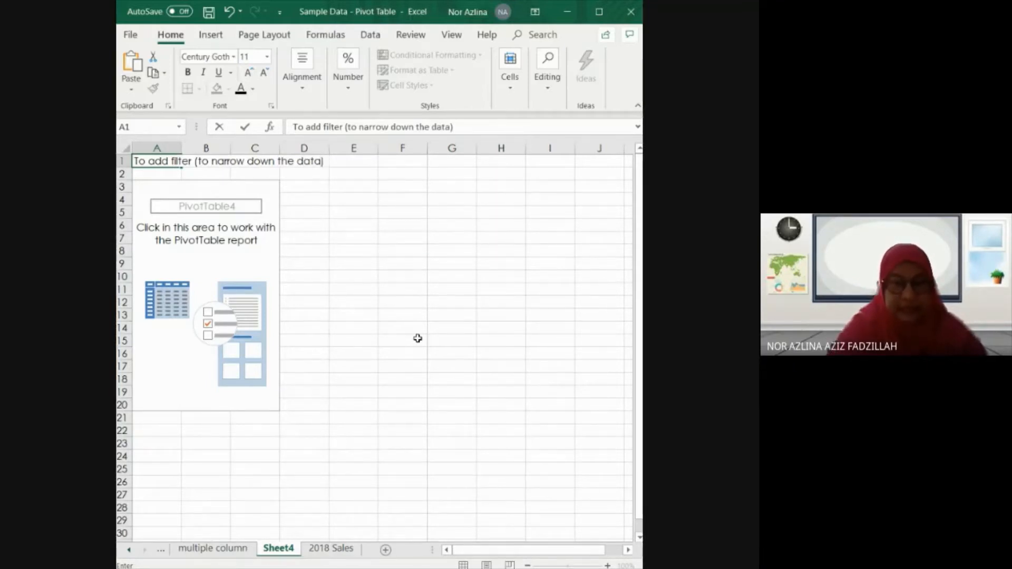
pyautogui.click(418, 338)
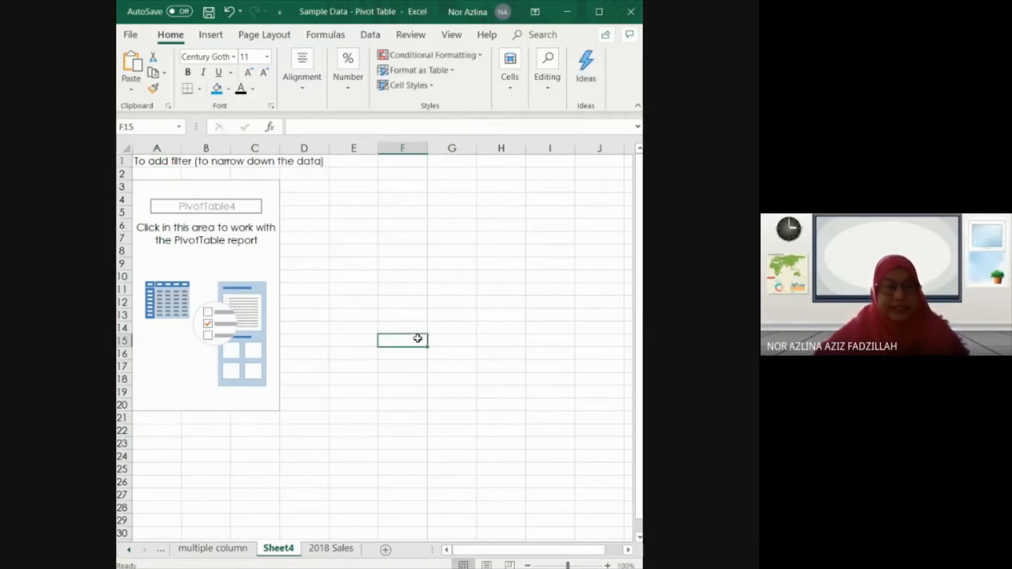
# Enlarge the heading in cell A1 to font size 16.
pyautogui.click(175, 166)
pyautogui.click(248, 73)
pyautogui.click(247, 72)
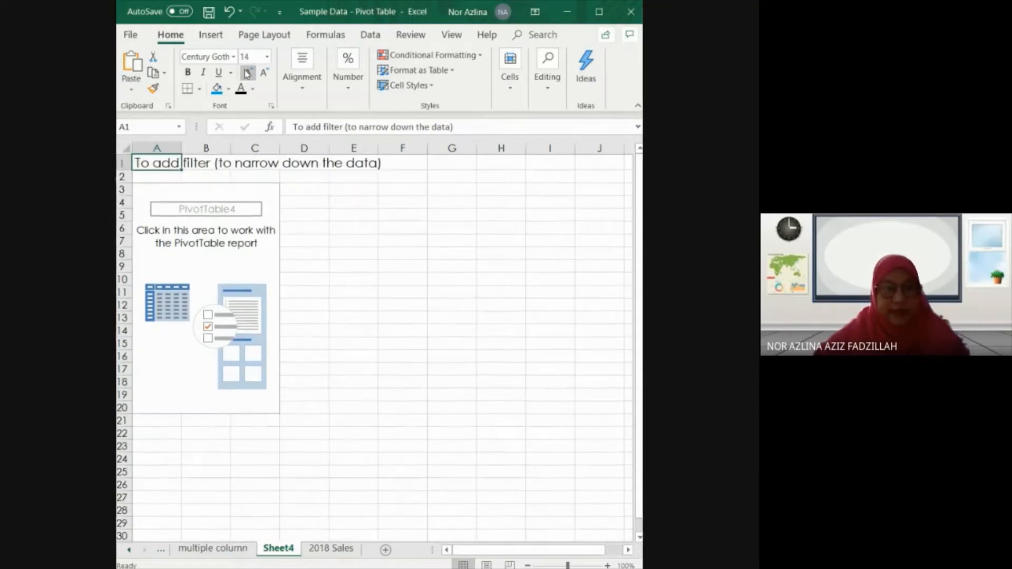
pyautogui.click(248, 72)
pyautogui.click(375, 280)
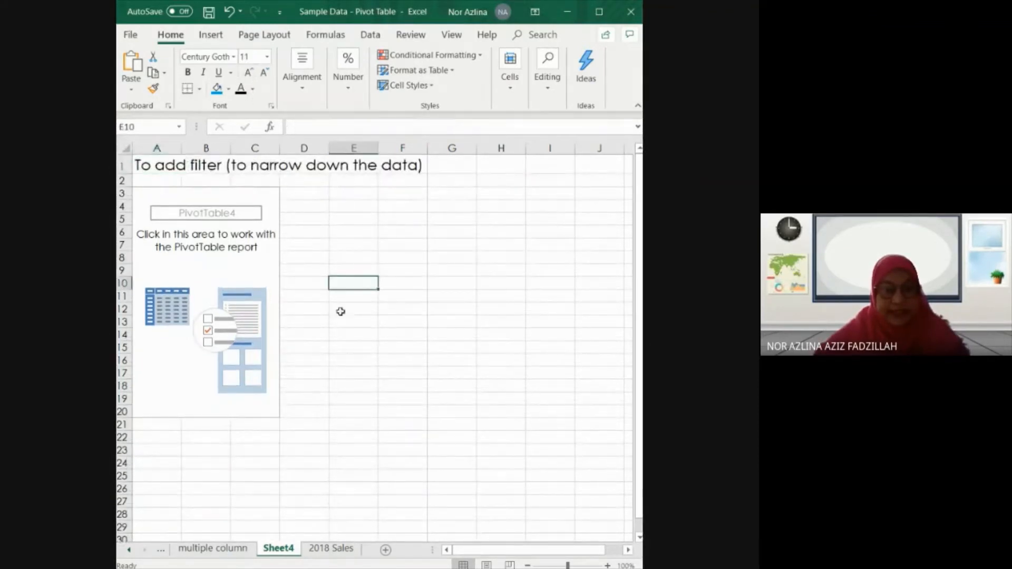
# Rename Sheet4 as "add filter", copying the wording from its heading in cell A1.
pyautogui.click(164, 165)
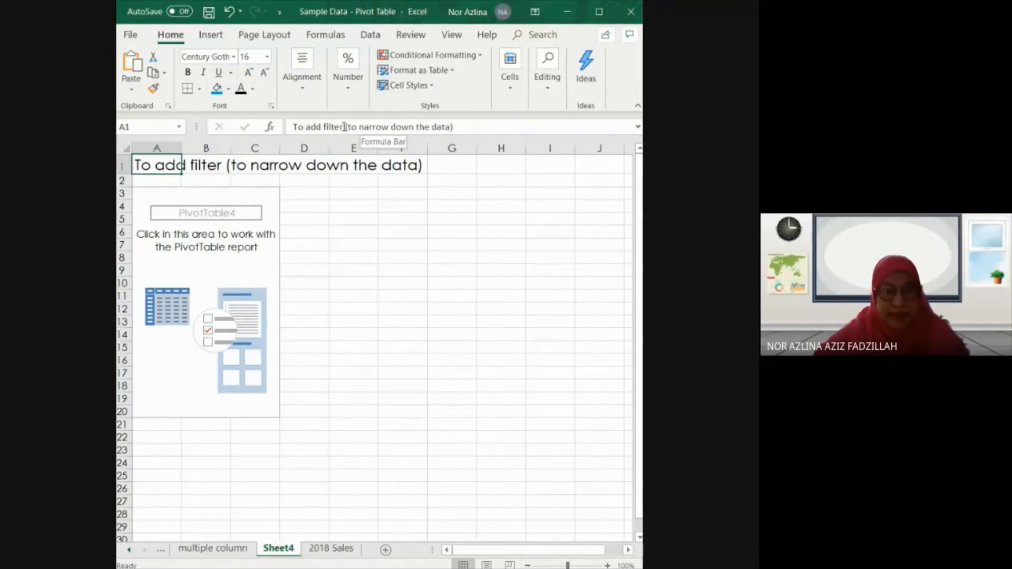
pyautogui.moveTo(344, 127); pyautogui.dragTo(306, 127)
pyautogui.hotkey('ctrl', 'c')
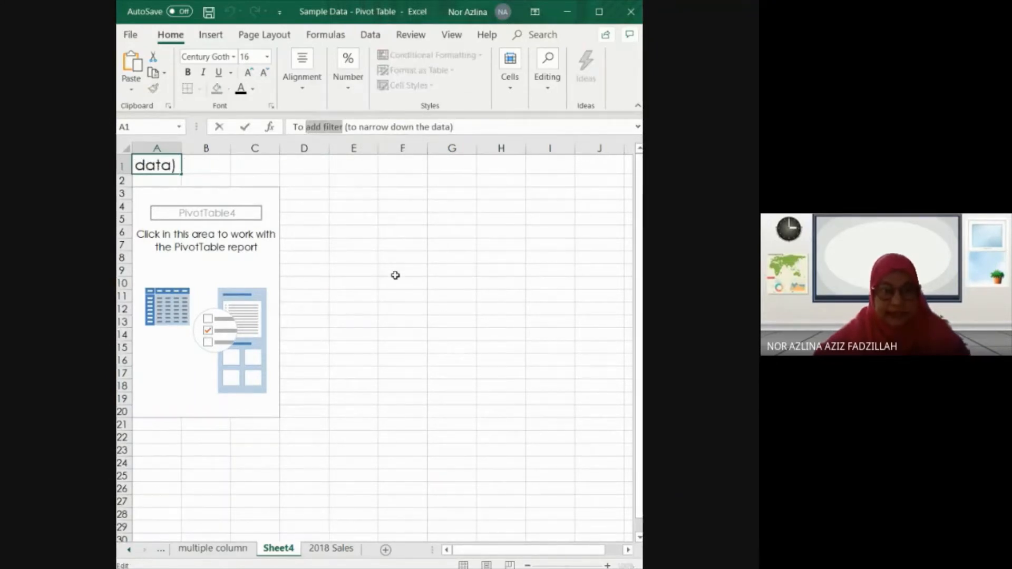
pyautogui.click(291, 551)
pyautogui.rightClick(290, 551)
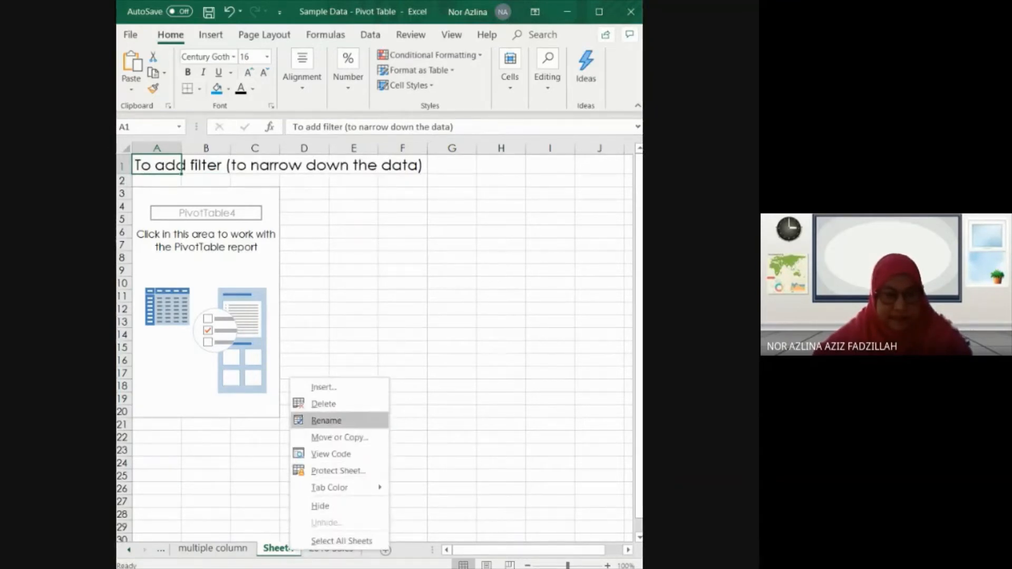
pyautogui.click(326, 420)
pyautogui.hotkey('ctrl', 'v')
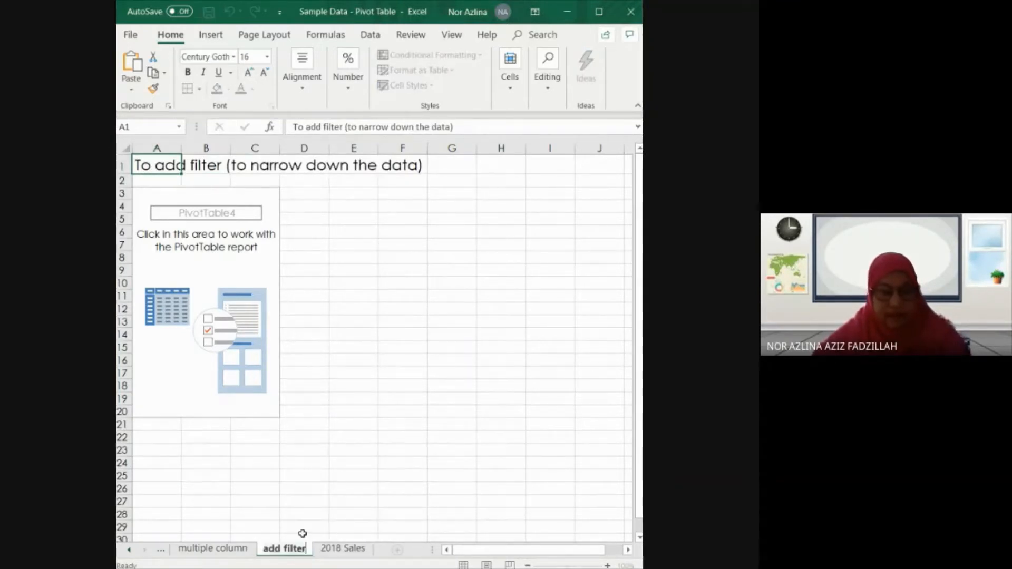
# Build the empty PivotTable with Month as rows, Order Amount as values and Region as columns.
pyautogui.click(215, 271)
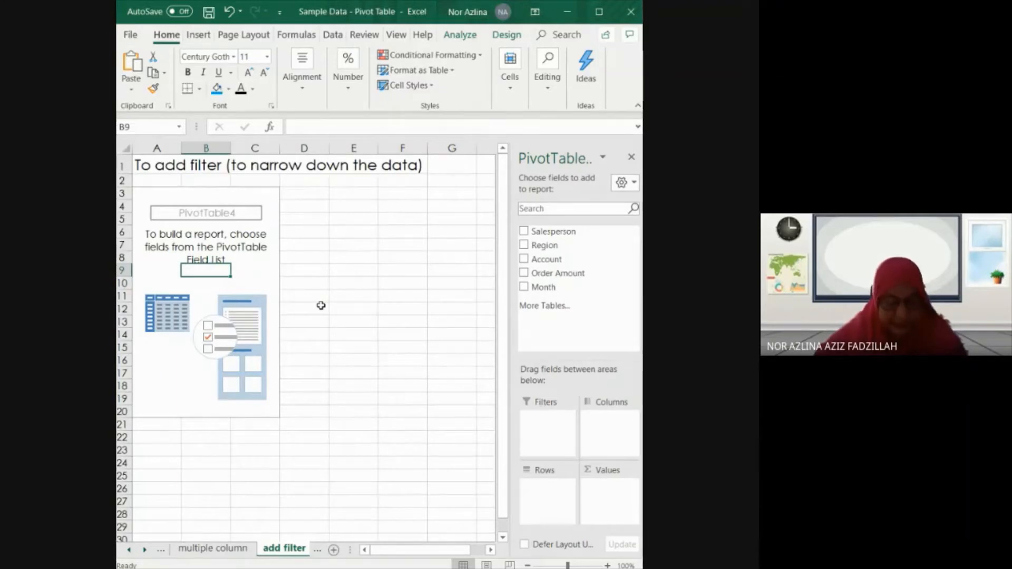
pyautogui.moveTo(543, 287); pyautogui.dragTo(558, 495)
pyautogui.moveTo(569, 274); pyautogui.dragTo(610, 502)
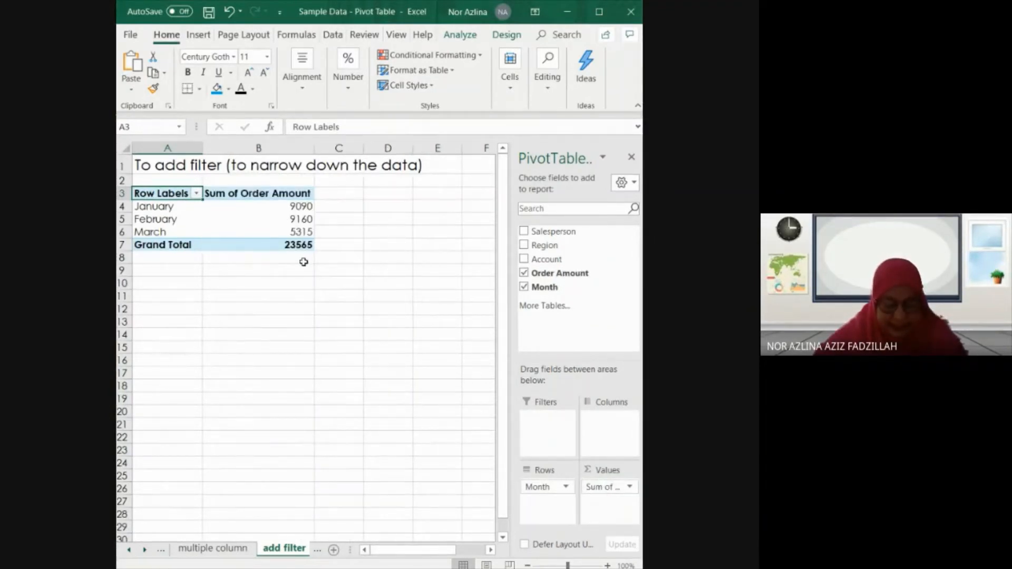
pyautogui.moveTo(548, 246); pyautogui.dragTo(602, 421)
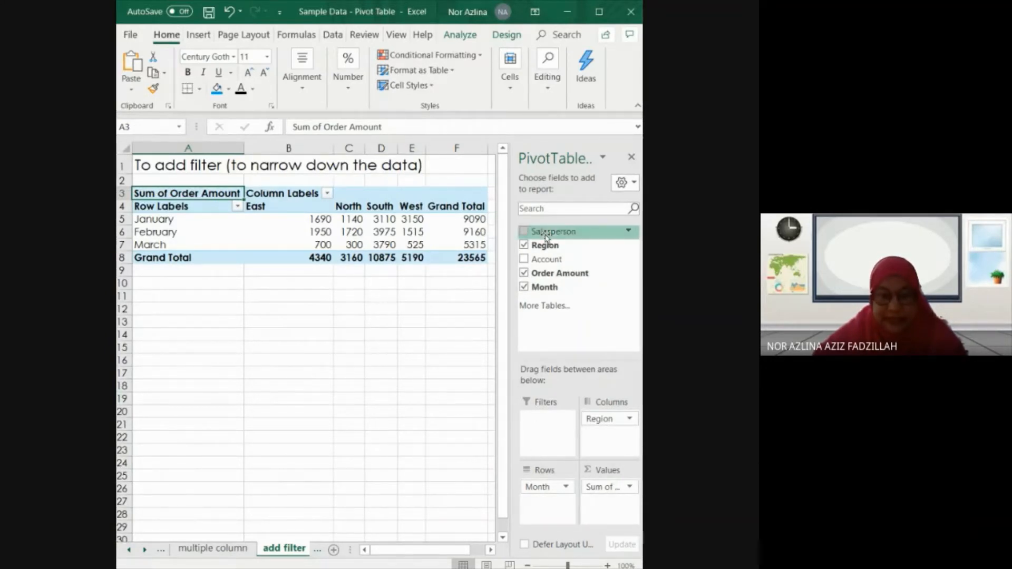
# Add Salesperson as the PivotTable's report filter, accepting replacement of the existing cell contents.
pyautogui.moveTo(546, 237); pyautogui.dragTo(550, 427)
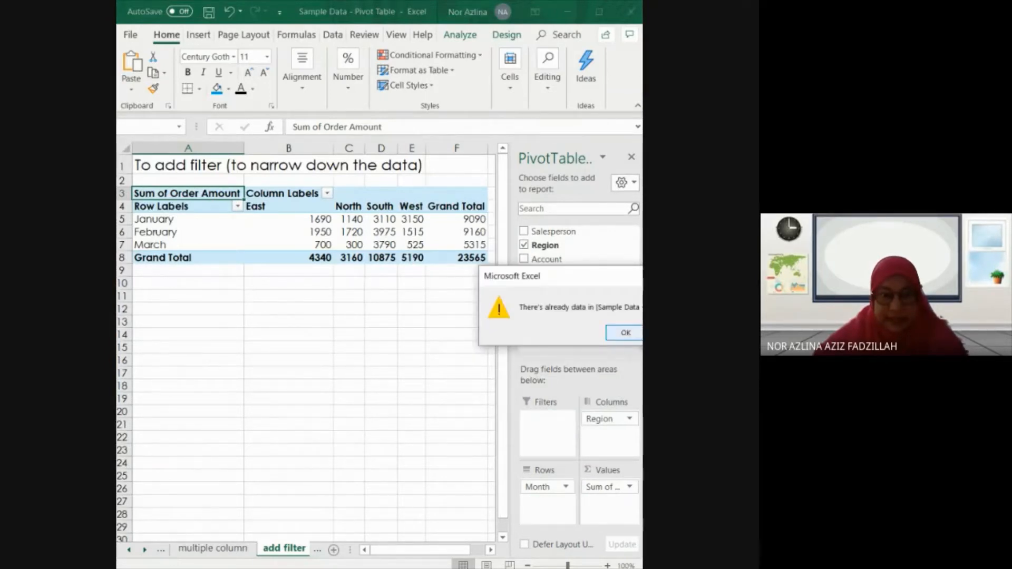
pyautogui.press('Return')
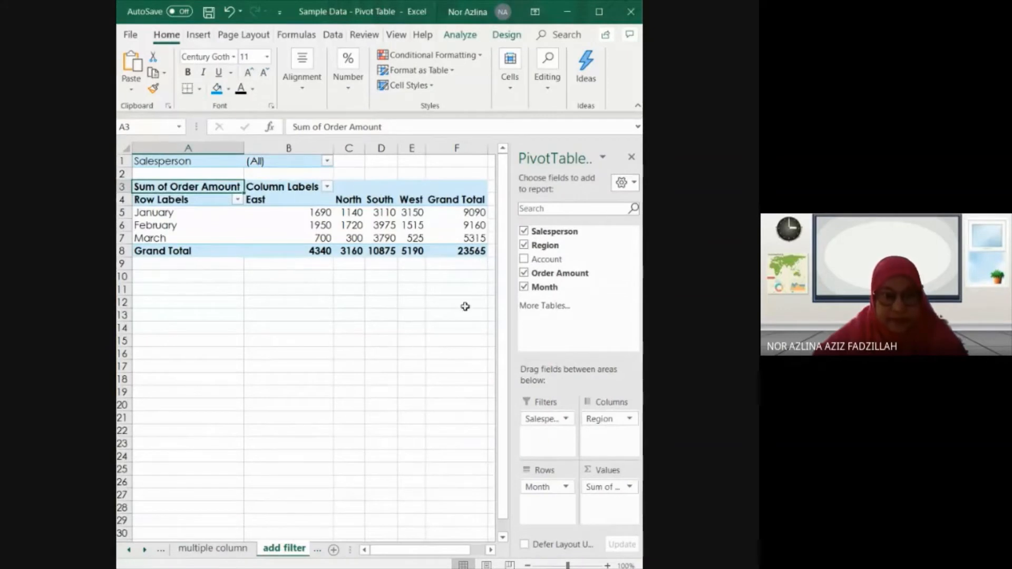
pyautogui.moveTo(502, 364); pyautogui.dragTo(502, 333)
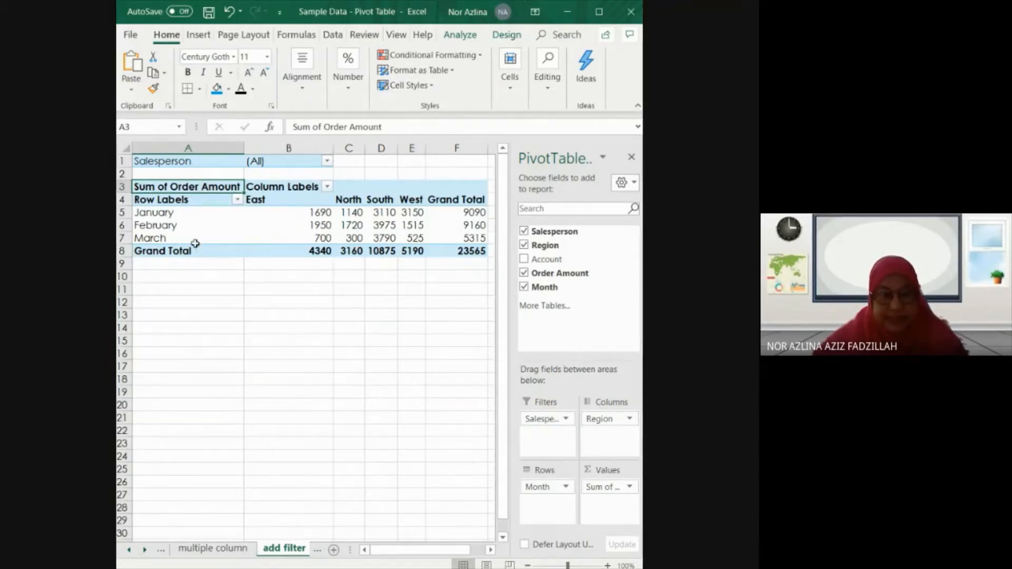
# Filter the PivotTable's row labels to show only January.
pyautogui.click(238, 199)
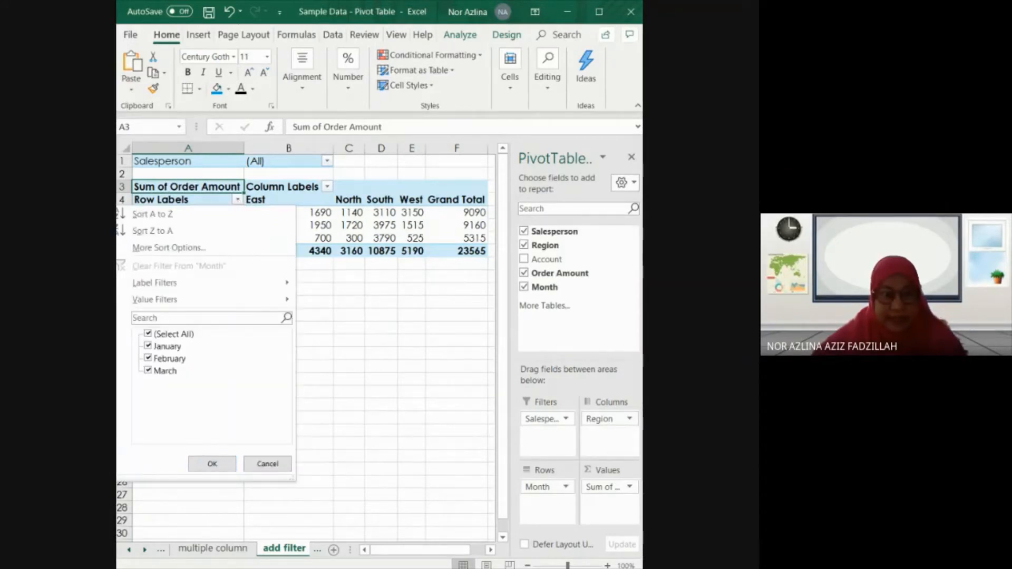
pyautogui.click(149, 334)
pyautogui.click(148, 346)
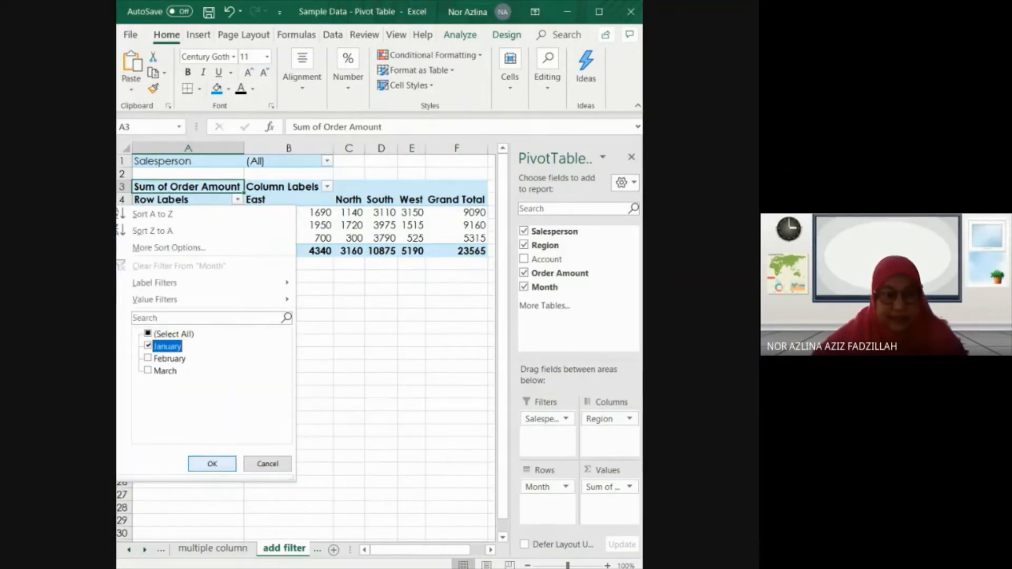
pyautogui.click(211, 464)
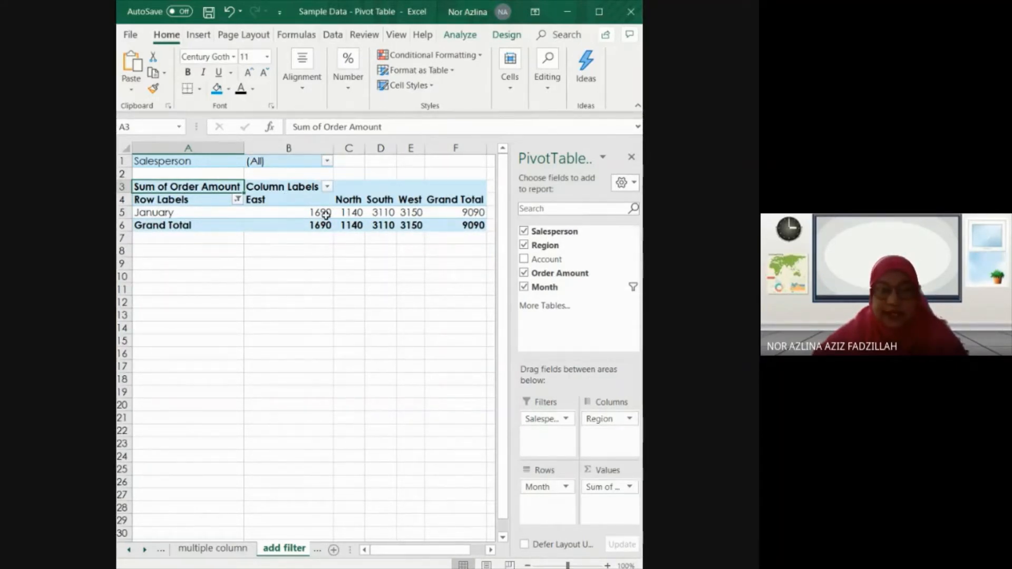
# Filter the report to the sixth individual salesperson in the Salesperson filter list.
pyautogui.click(328, 162)
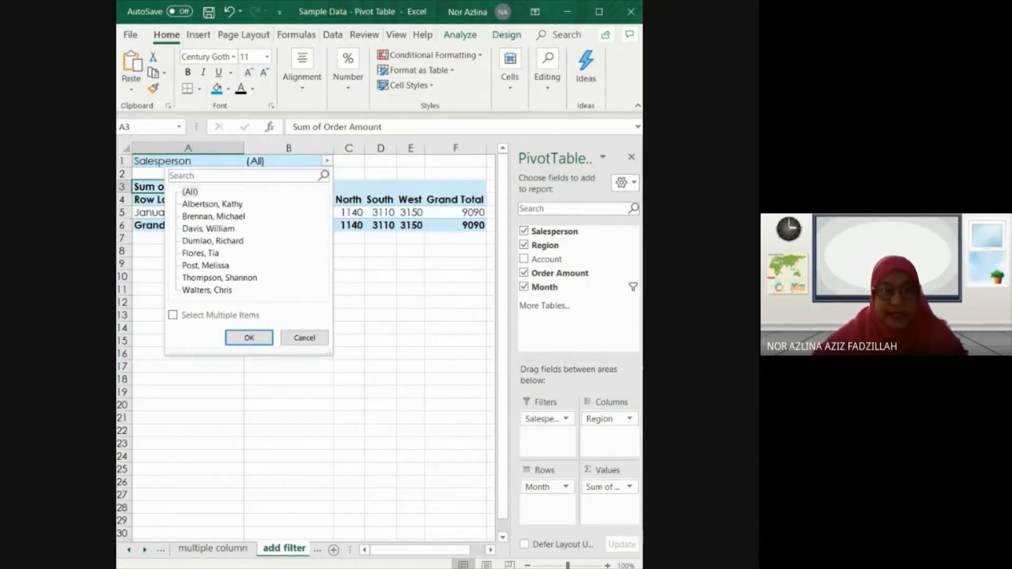
pyautogui.click(205, 265)
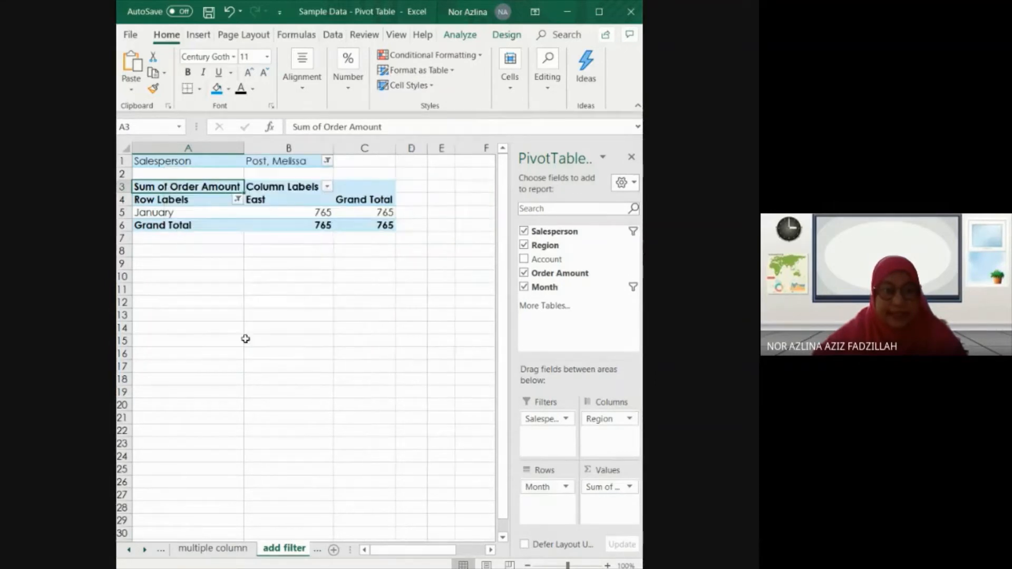
pyautogui.click(247, 338)
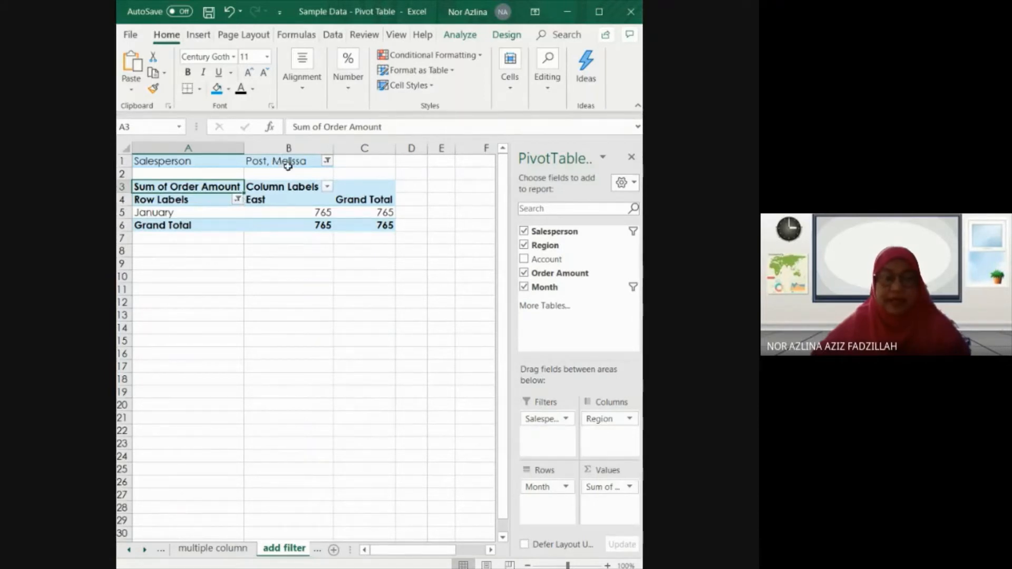
# Clear the Month filter and set the Salesperson report filter to the third individual salesperson in the list.
pyautogui.click(237, 200)
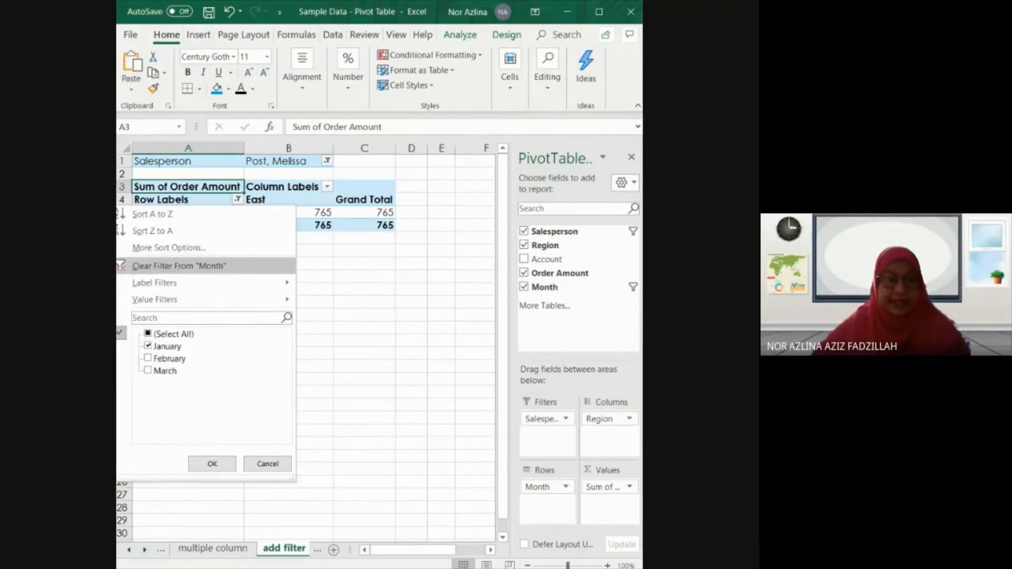
pyautogui.click(191, 267)
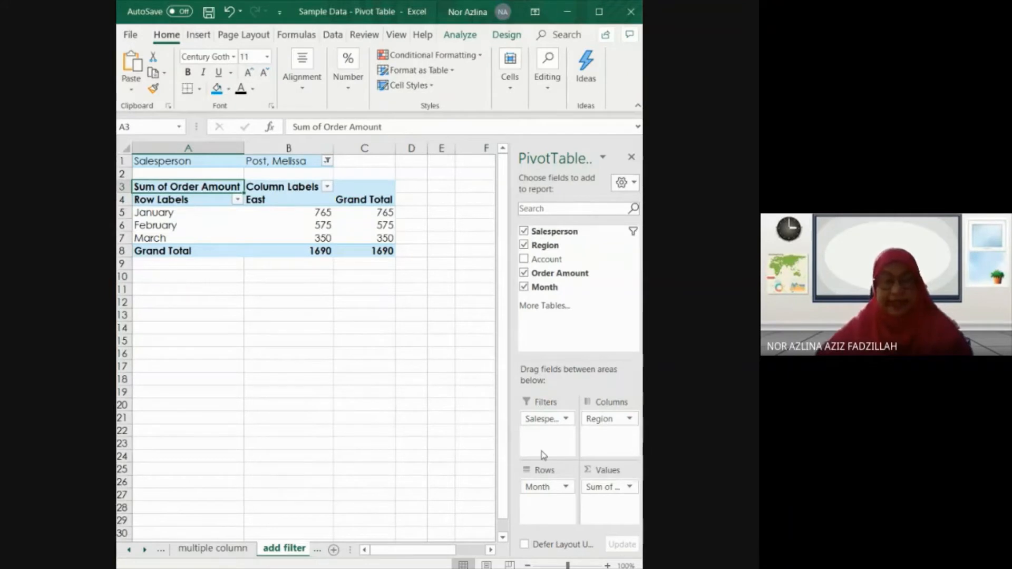
pyautogui.click(327, 161)
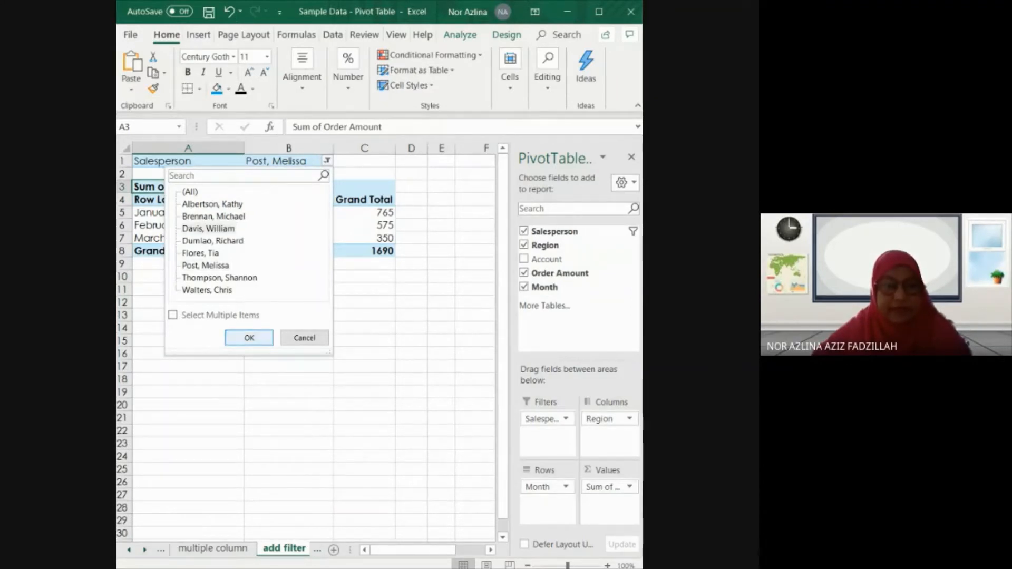
pyautogui.click(208, 228)
pyautogui.click(249, 337)
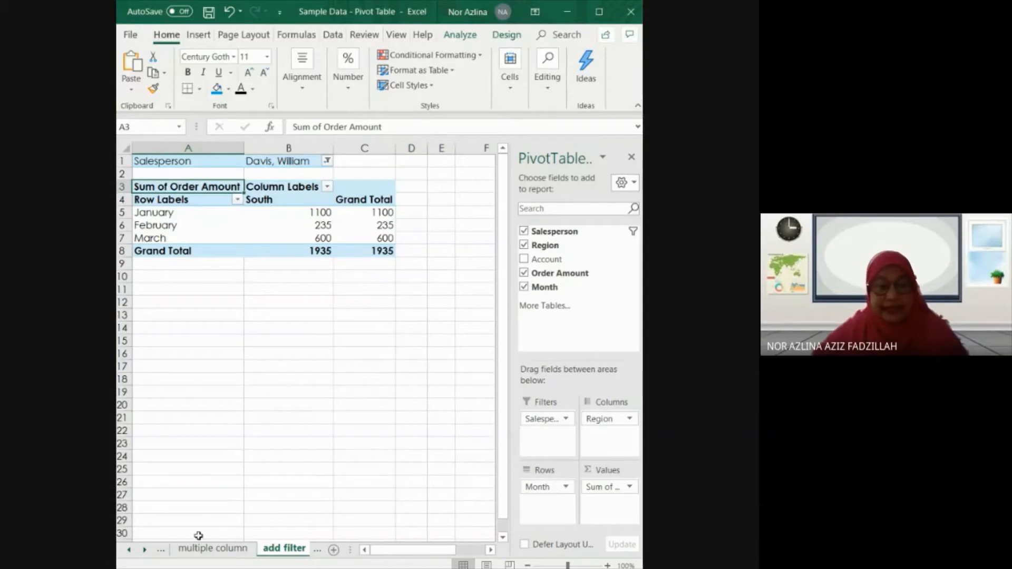
pyautogui.click(144, 552)
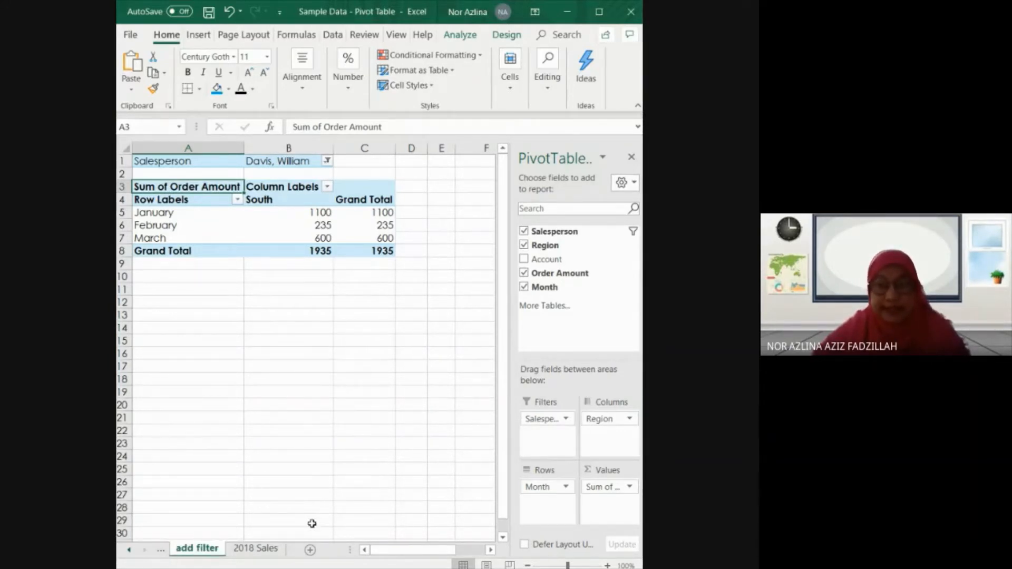
# Review the 2018 Sales source data and the field layouts of the existing salesperson, monthly, multiple column and filter pivot table sheets.
pyautogui.click(256, 549)
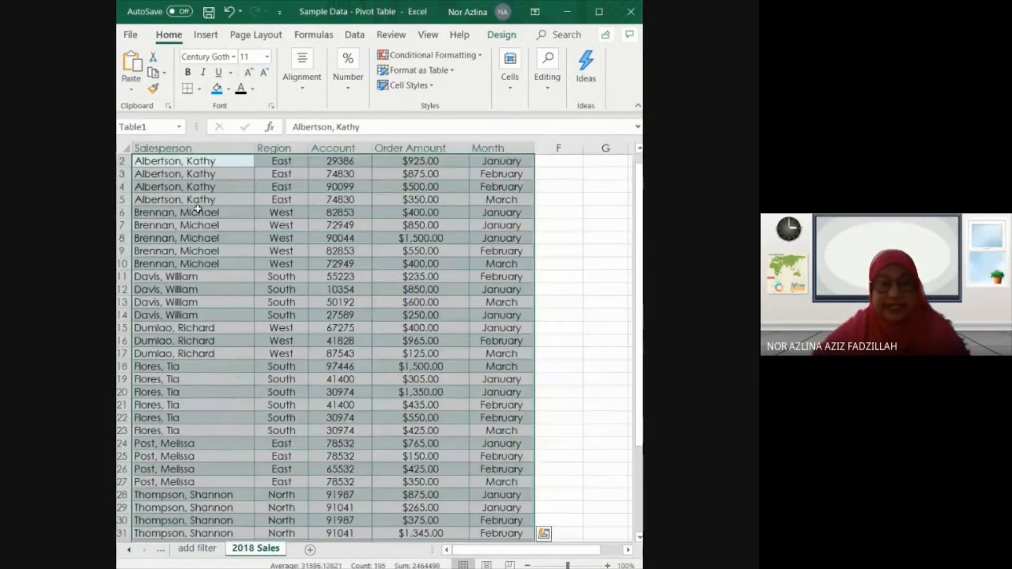
pyautogui.click(197, 549)
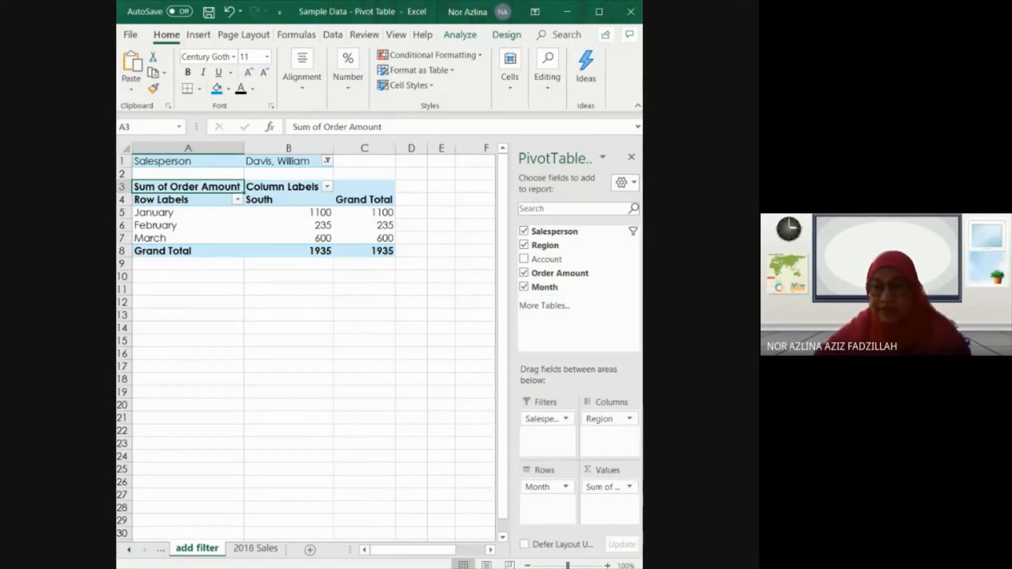
pyautogui.hotkey('alt', 'Tab')
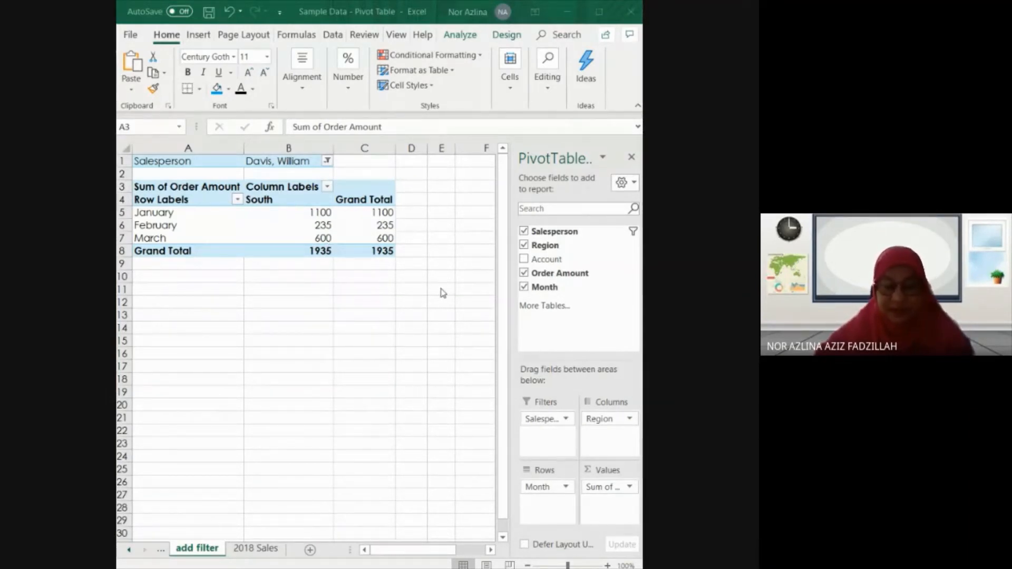
pyautogui.click(130, 555)
pyautogui.click(131, 555)
pyautogui.click(130, 555)
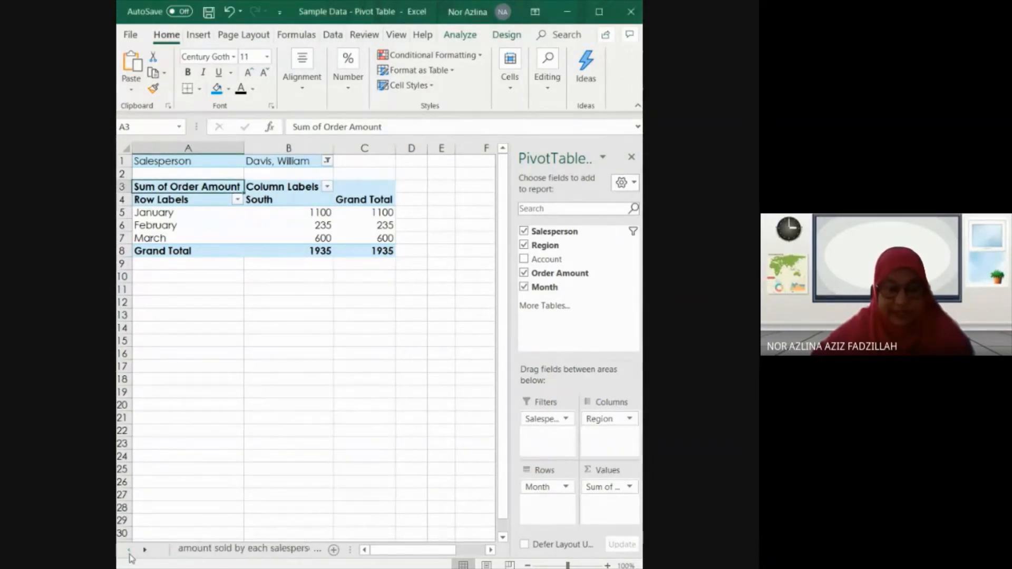
pyautogui.click(249, 551)
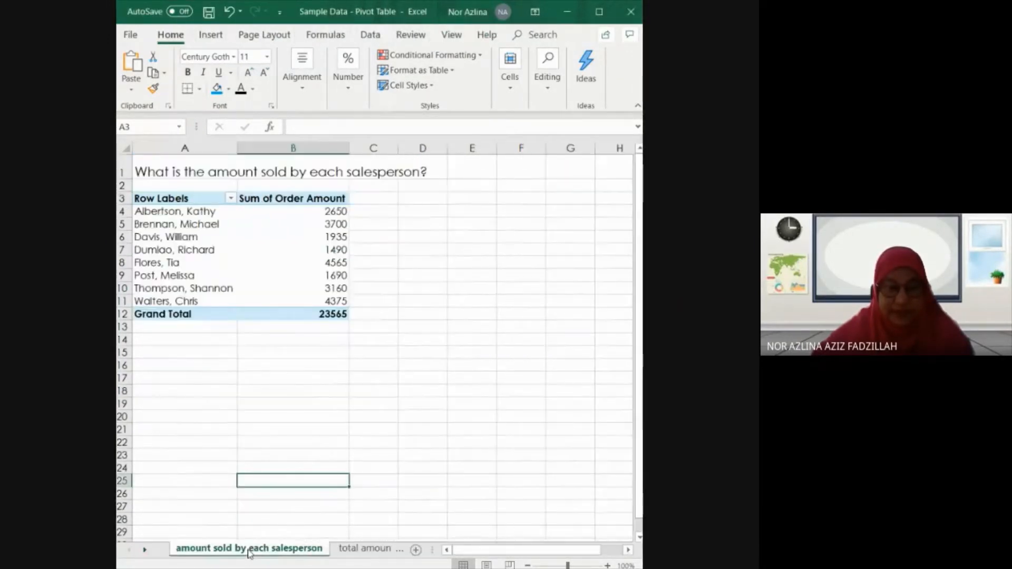
pyautogui.click(295, 264)
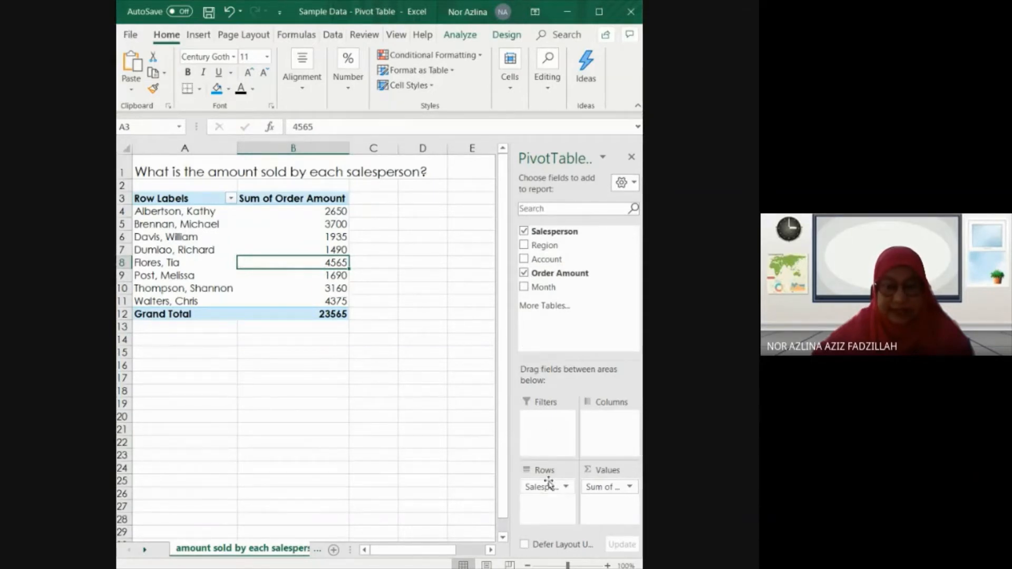
pyautogui.click(144, 550)
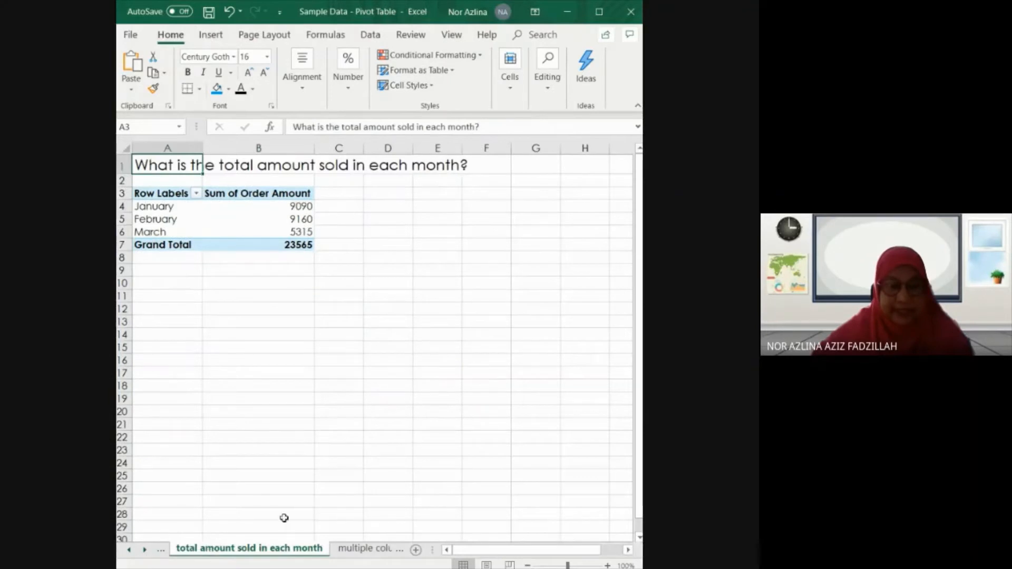
pyautogui.click(266, 230)
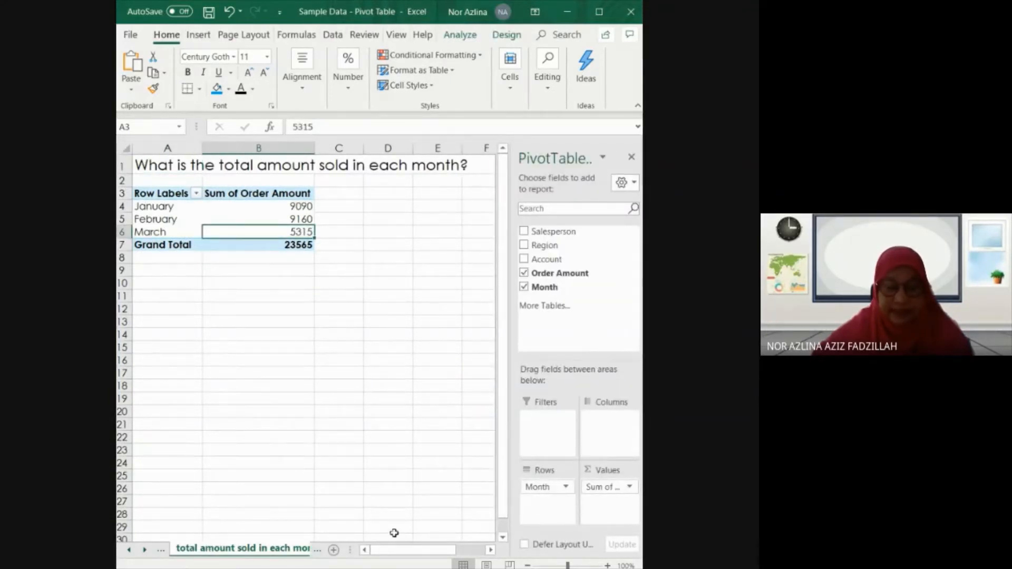
pyautogui.click(145, 551)
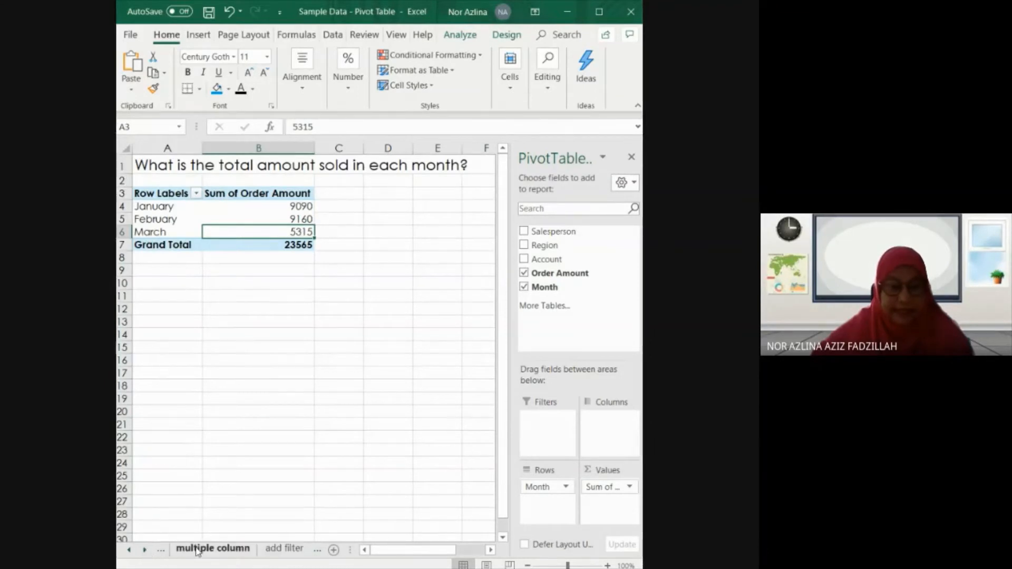
pyautogui.click(205, 549)
pyautogui.click(304, 239)
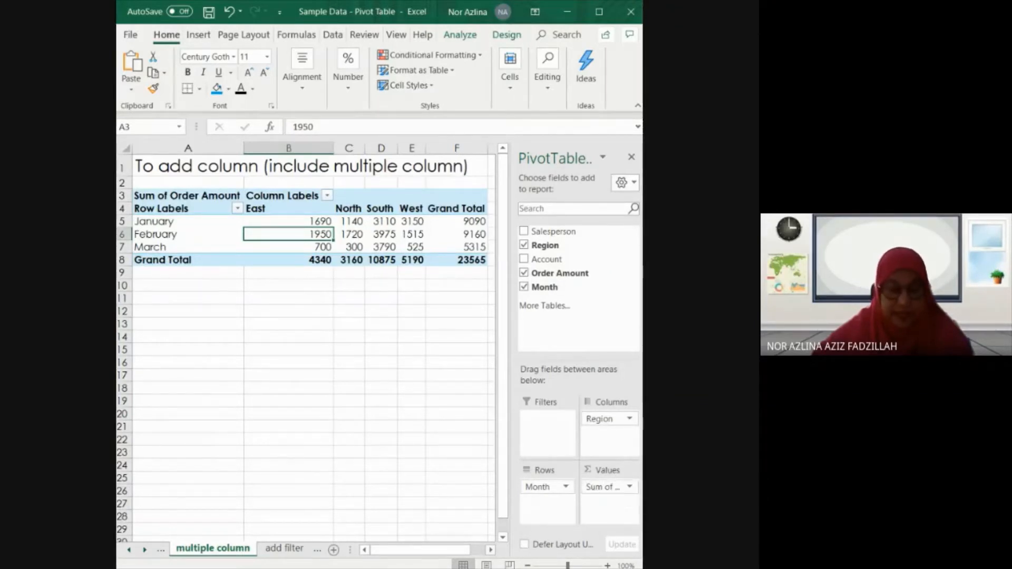
pyautogui.click(284, 549)
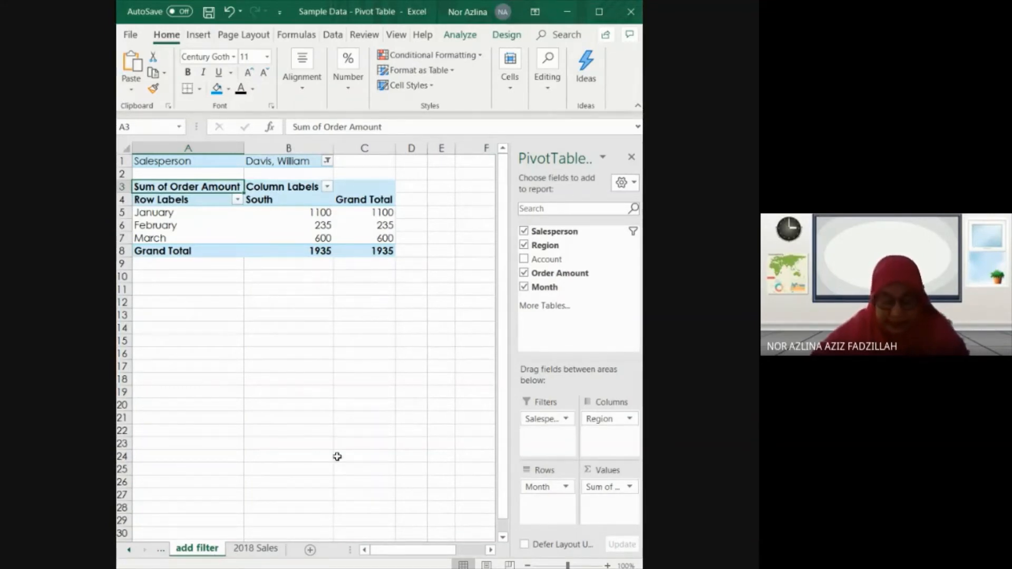
# Create a PivotTable from Table1 on the 2018 Sales sheet, placing the report in a new worksheet.
pyautogui.click(270, 553)
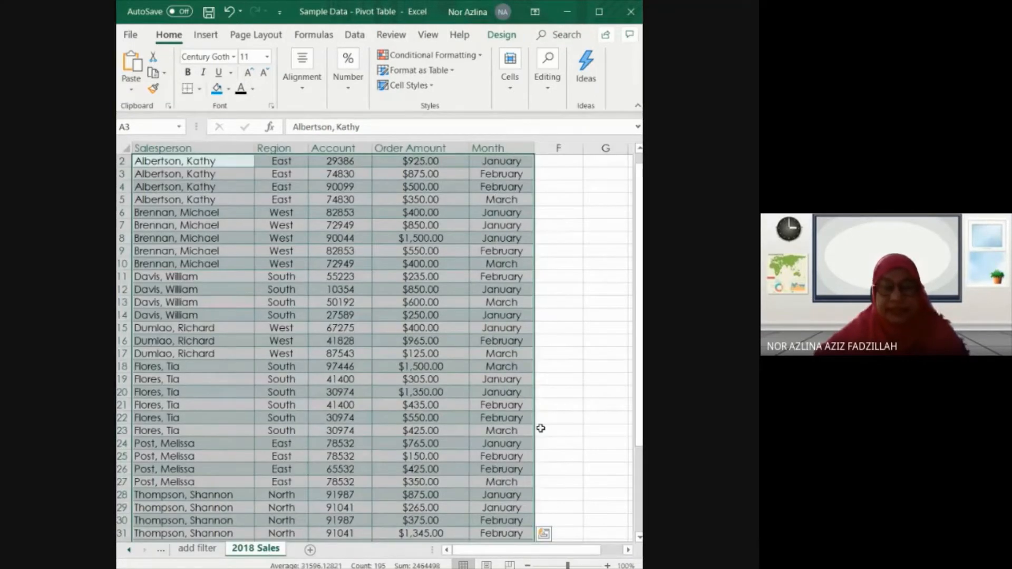
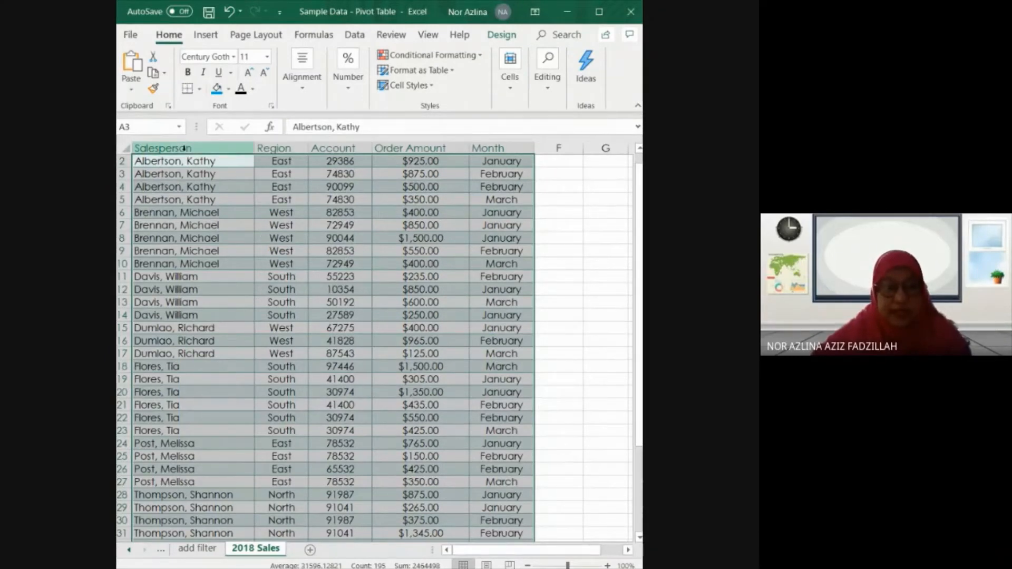
pyautogui.moveTo(184, 149); pyautogui.dragTo(489, 199)
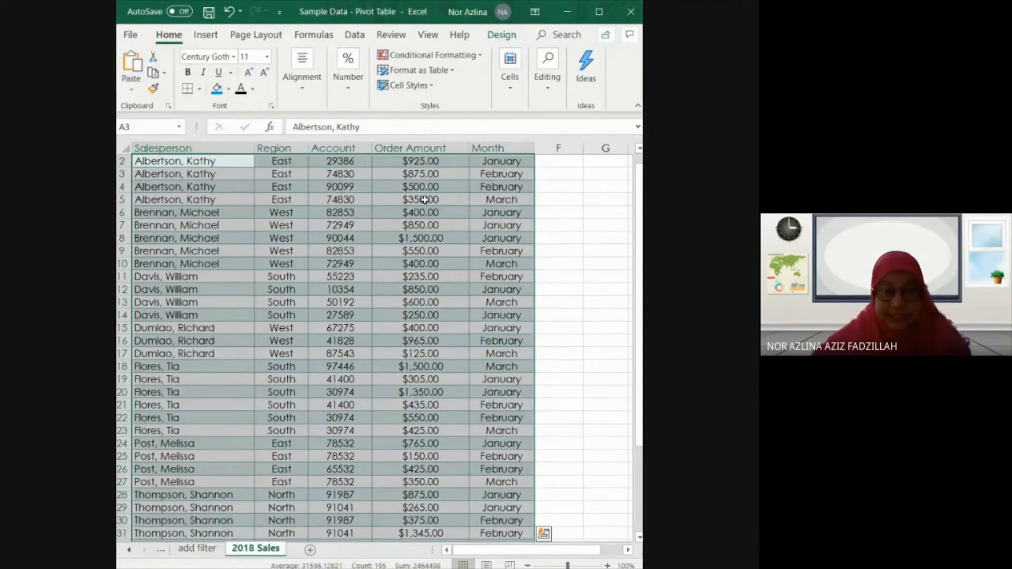
pyautogui.moveTo(639, 393); pyautogui.dragTo(638, 506)
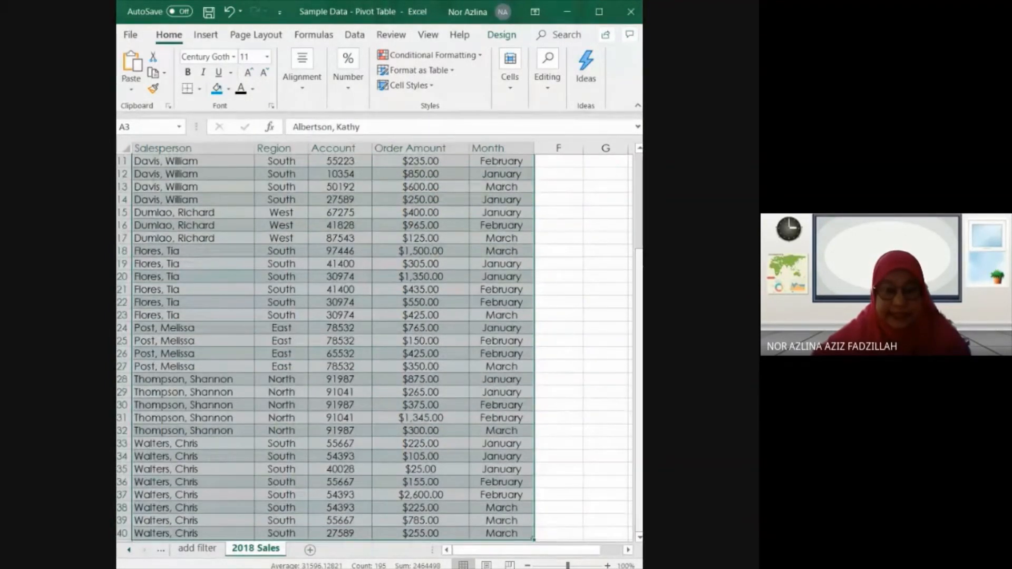
pyautogui.moveTo(639, 266); pyautogui.dragTo(640, 203)
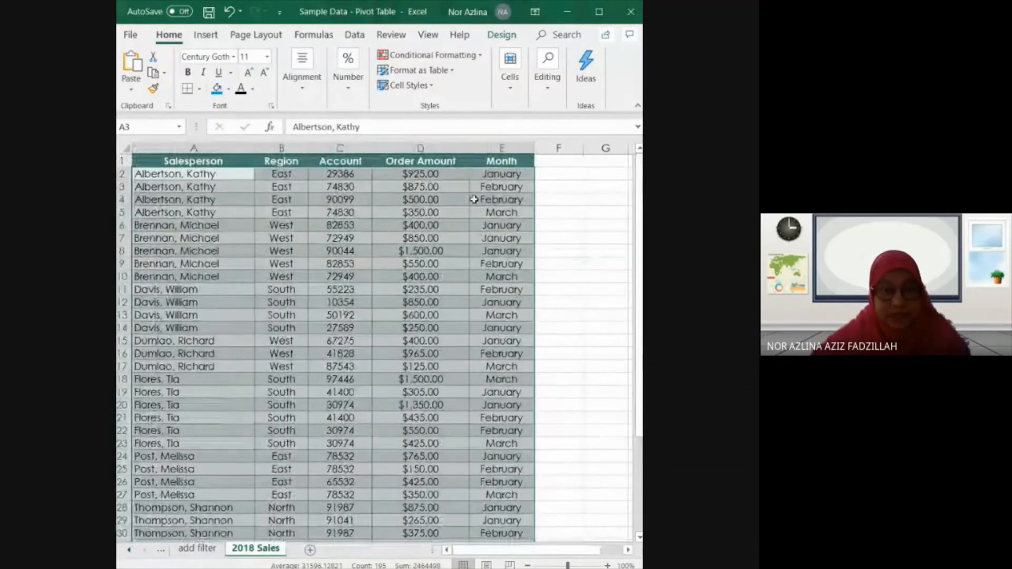
pyautogui.click(556, 33)
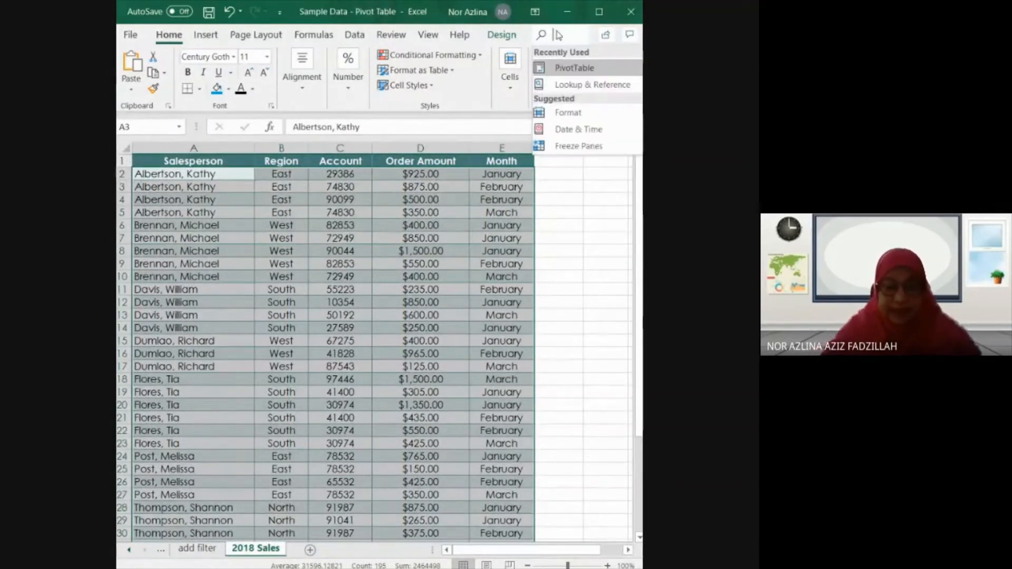
pyautogui.write('pivot')
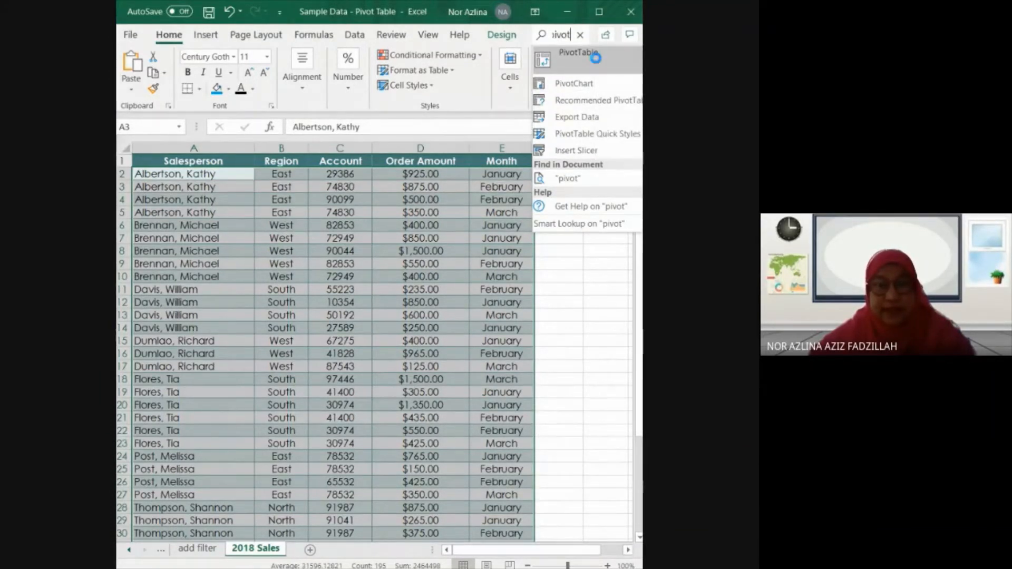
pyautogui.press('Return')
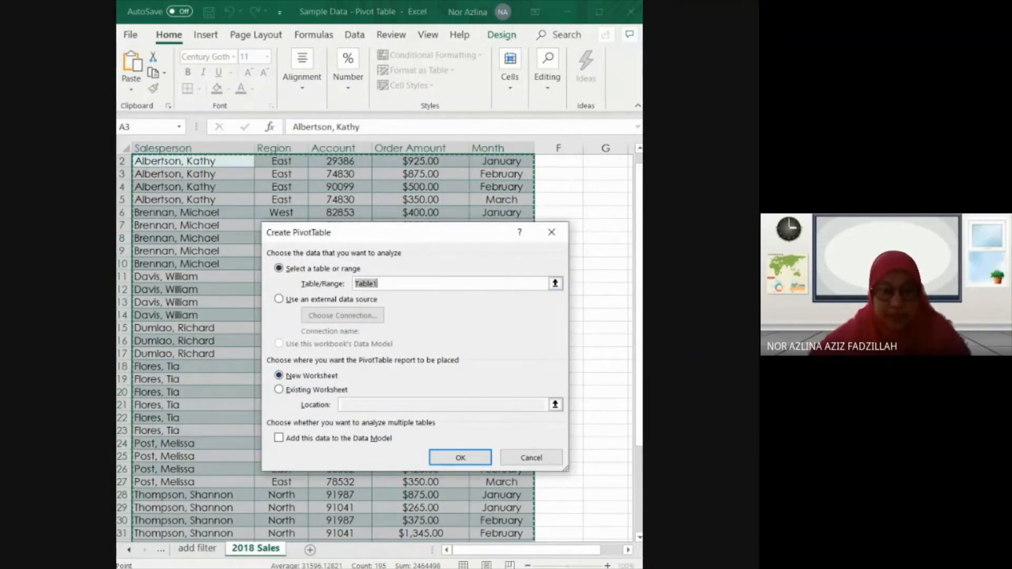
pyautogui.click(461, 458)
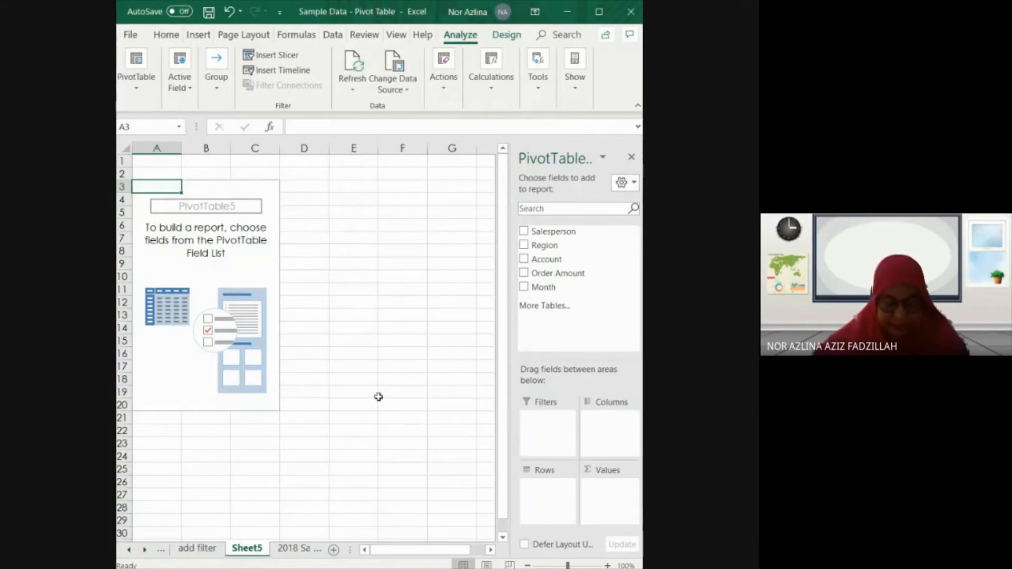
# Enter the heading "Slicers" in cell A1 above the empty PivotTable and enlarge its font to 16.
pyautogui.click(177, 160)
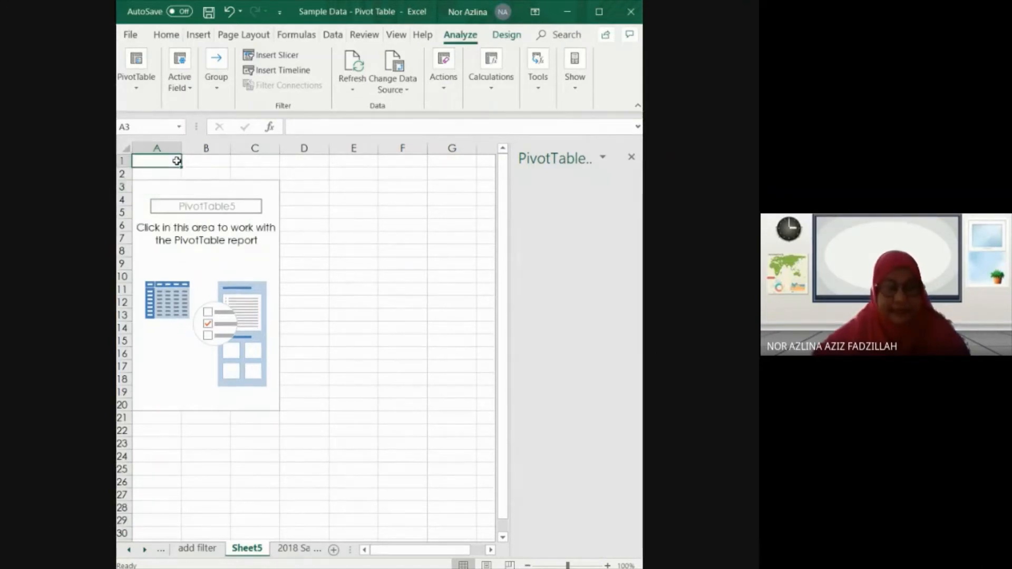
pyautogui.write('Sli')
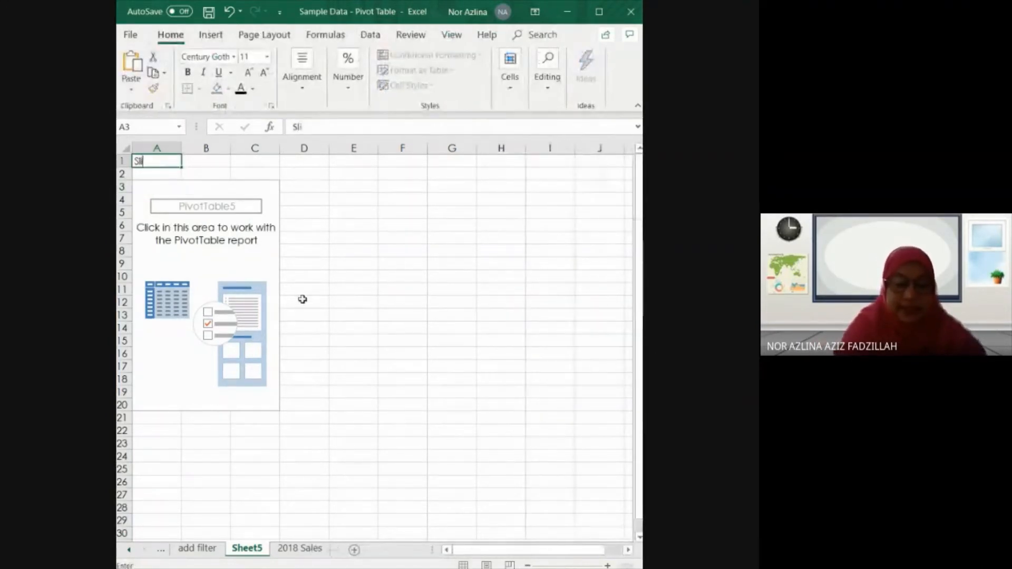
pyautogui.write('cers')
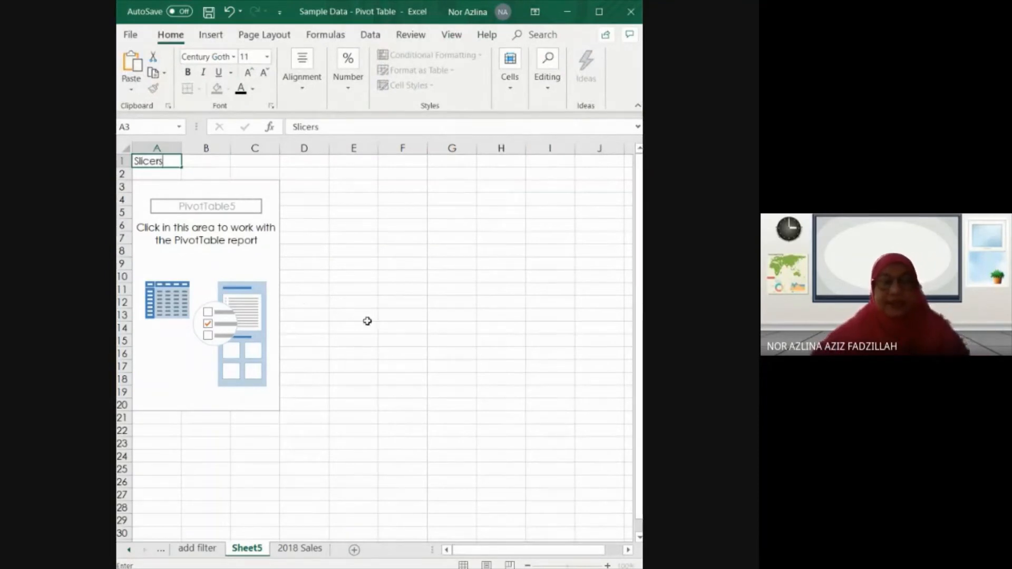
pyautogui.click(368, 321)
pyautogui.click(170, 164)
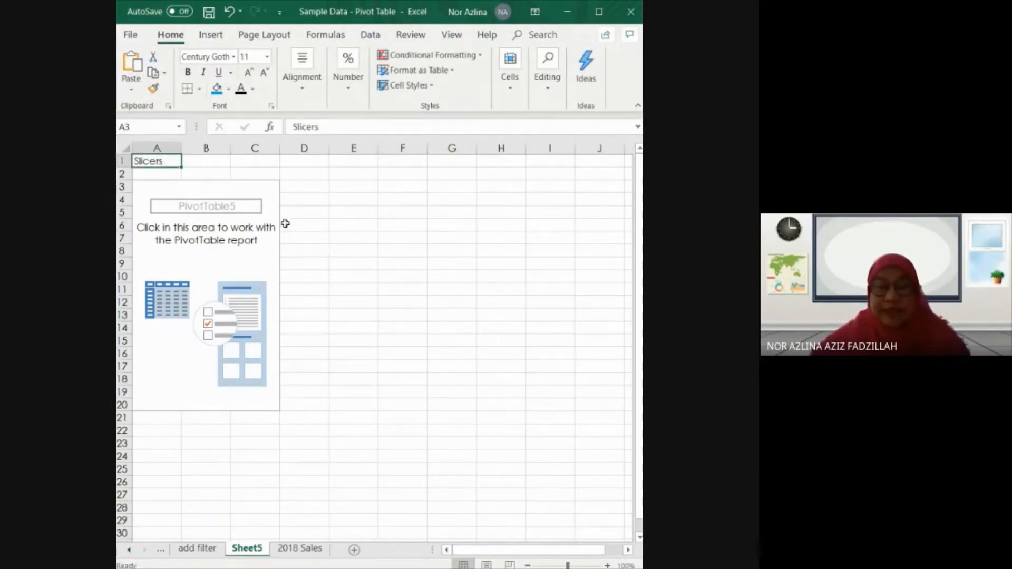
pyautogui.click(248, 74)
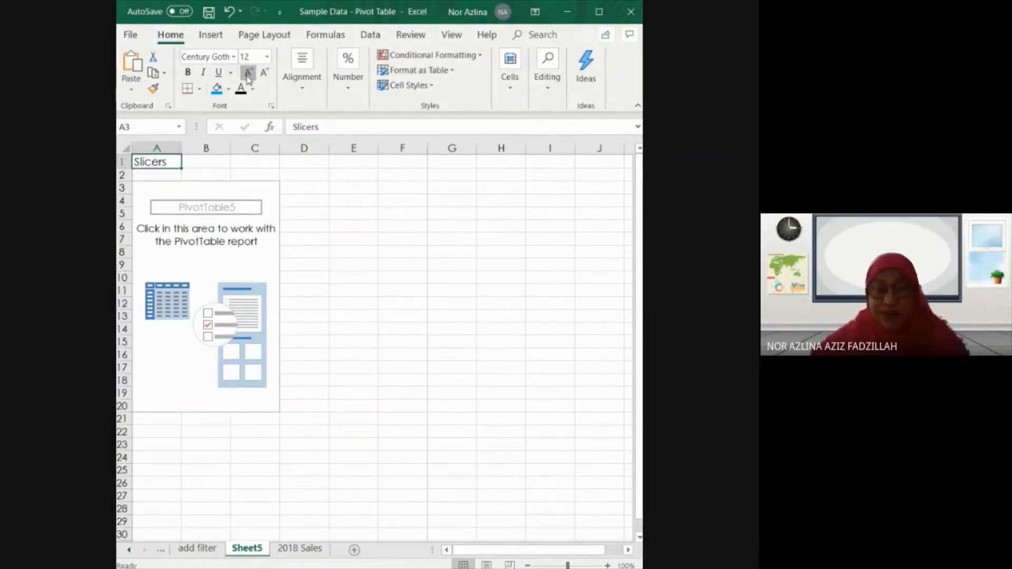
pyautogui.click(248, 75)
pyautogui.click(248, 74)
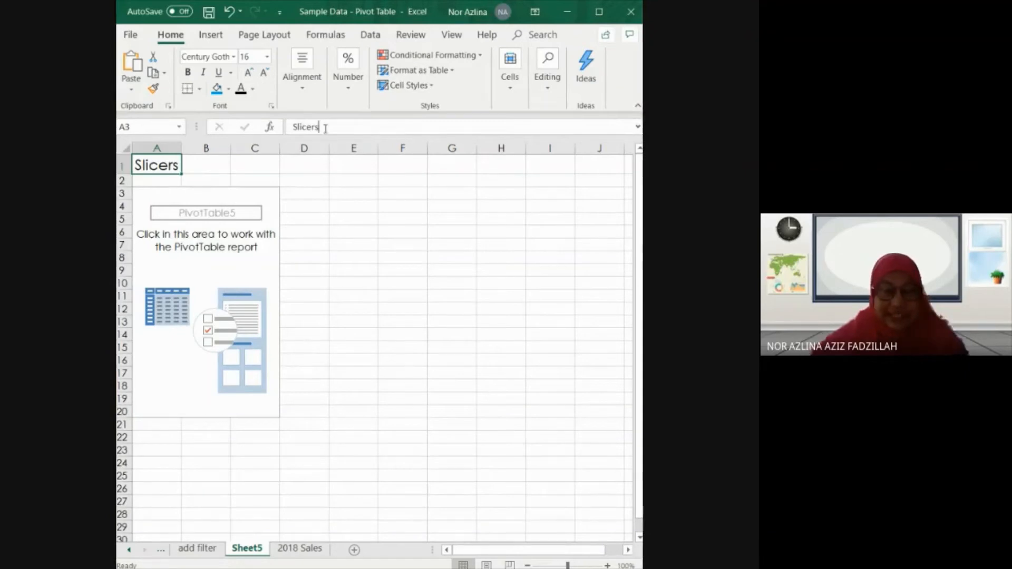
# Rename the new PivotTable worksheet as "Slicers", reusing the heading text.
pyautogui.moveTo(326, 129); pyautogui.dragTo(287, 128)
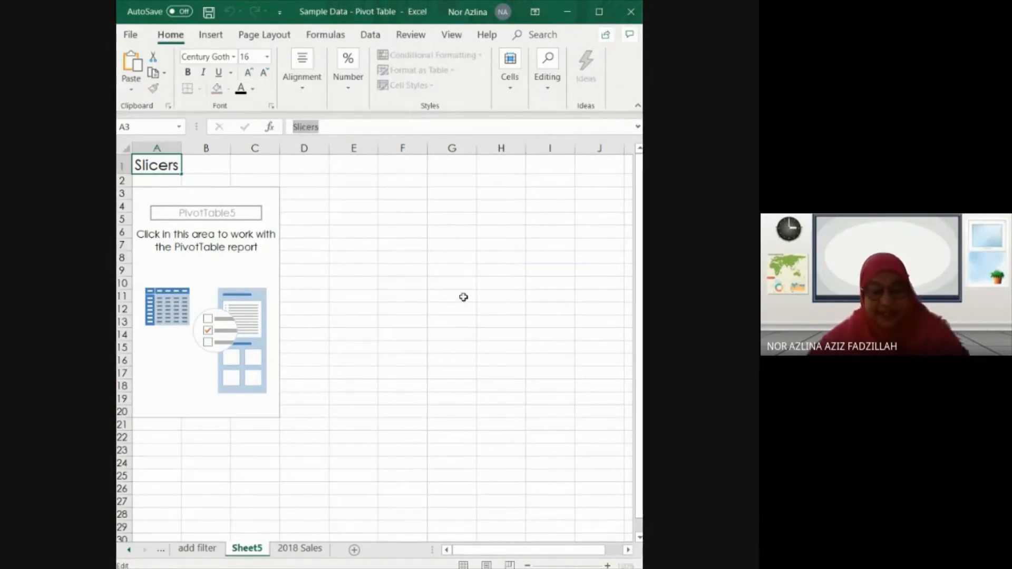
pyautogui.rightClick(251, 553)
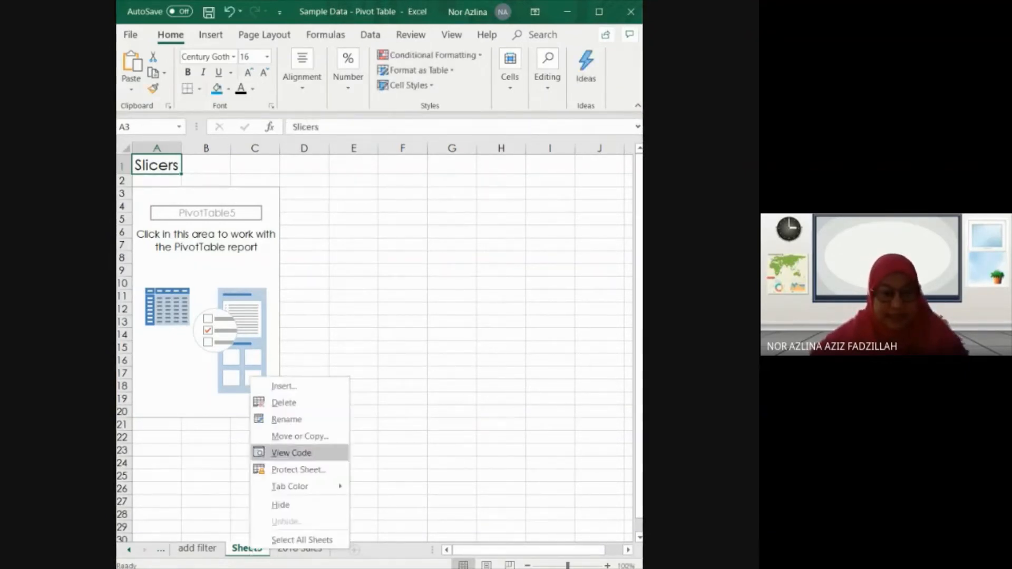
pyautogui.click(293, 420)
pyautogui.write('Slicers')
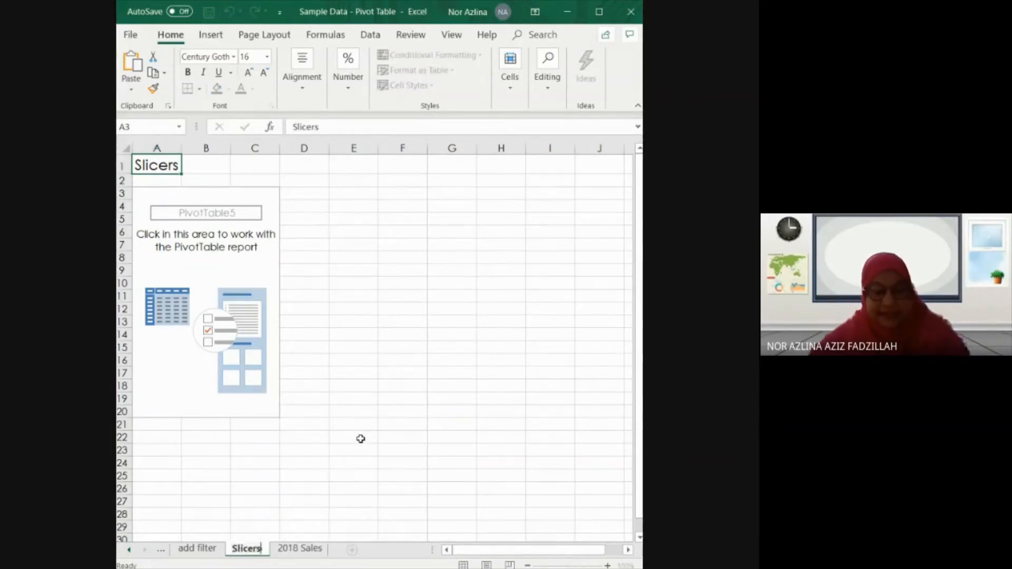
pyautogui.click(368, 439)
# Build the PivotTable with Month as rows, Order Amount as values, Region as columns and Salesperson as filter, replacing the existing cell data.
pyautogui.click(224, 272)
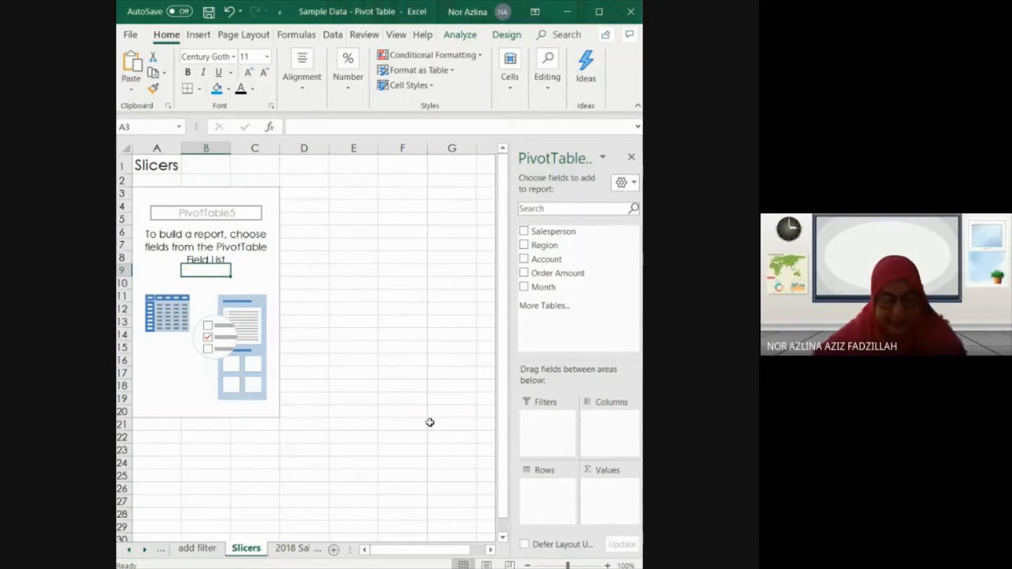
pyautogui.moveTo(548, 291); pyautogui.dragTo(546, 487)
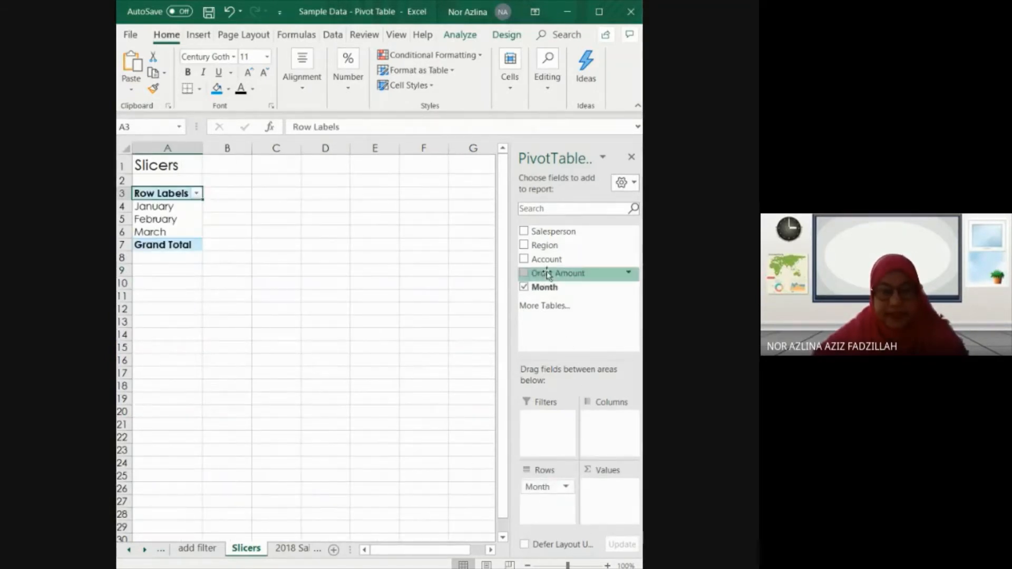
pyautogui.moveTo(547, 280); pyautogui.dragTo(607, 486)
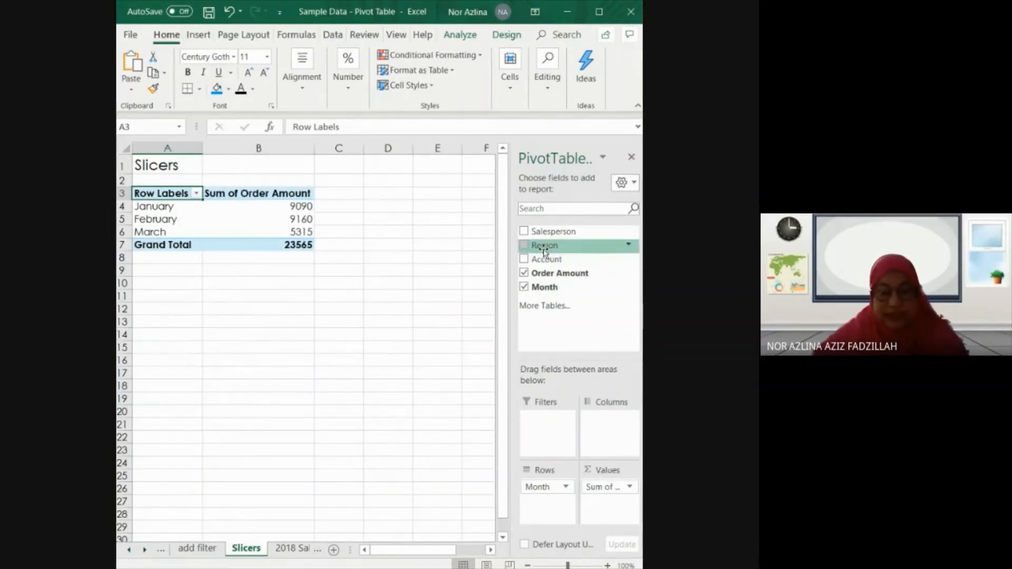
pyautogui.moveTo(546, 252); pyautogui.dragTo(605, 427)
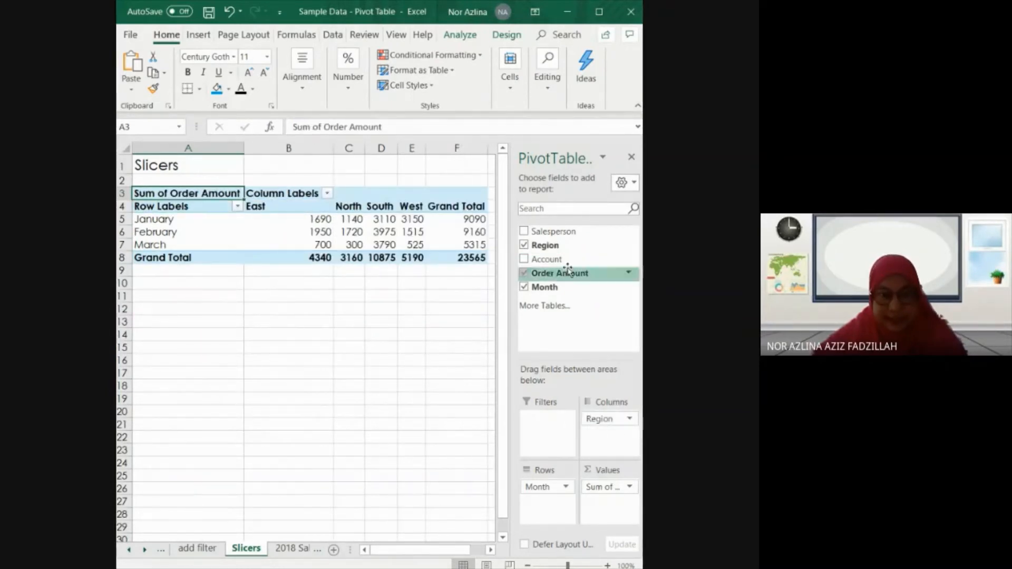
pyautogui.moveTo(560, 237); pyautogui.dragTo(529, 427)
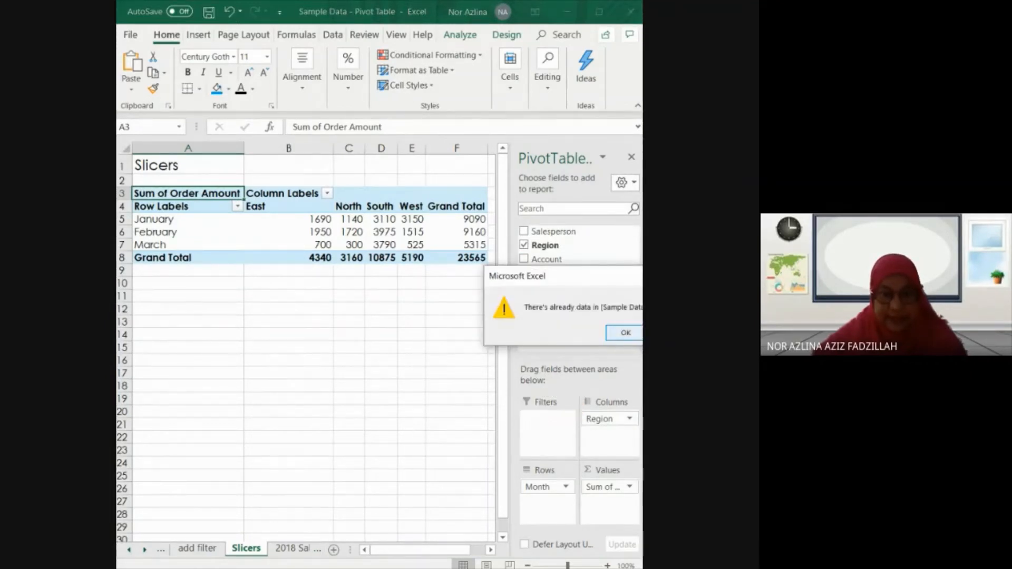
pyautogui.click(617, 334)
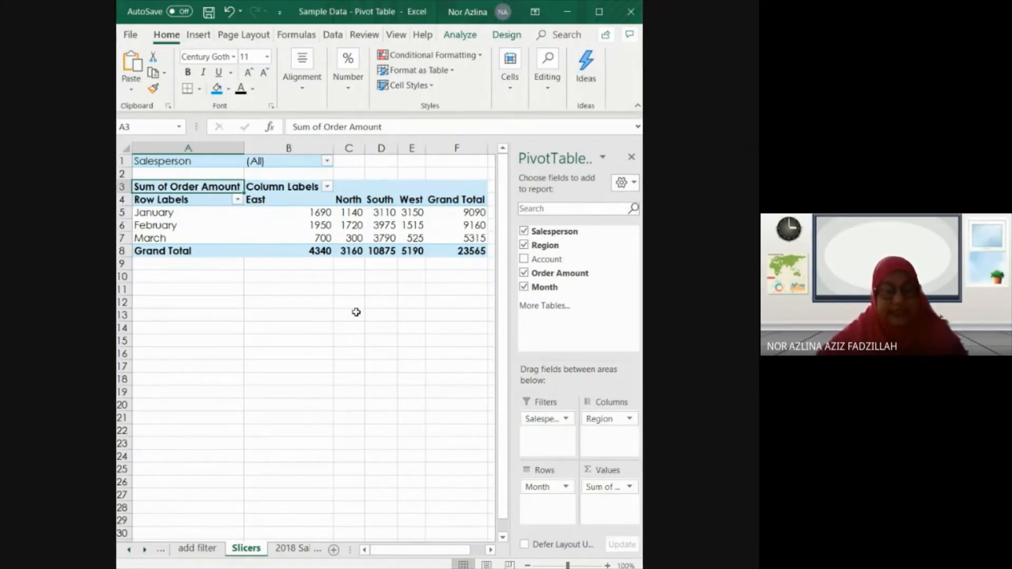
# Insert a Salesperson slicer for the PivotTable and position it just below the table, starting near column C.
pyautogui.click(462, 36)
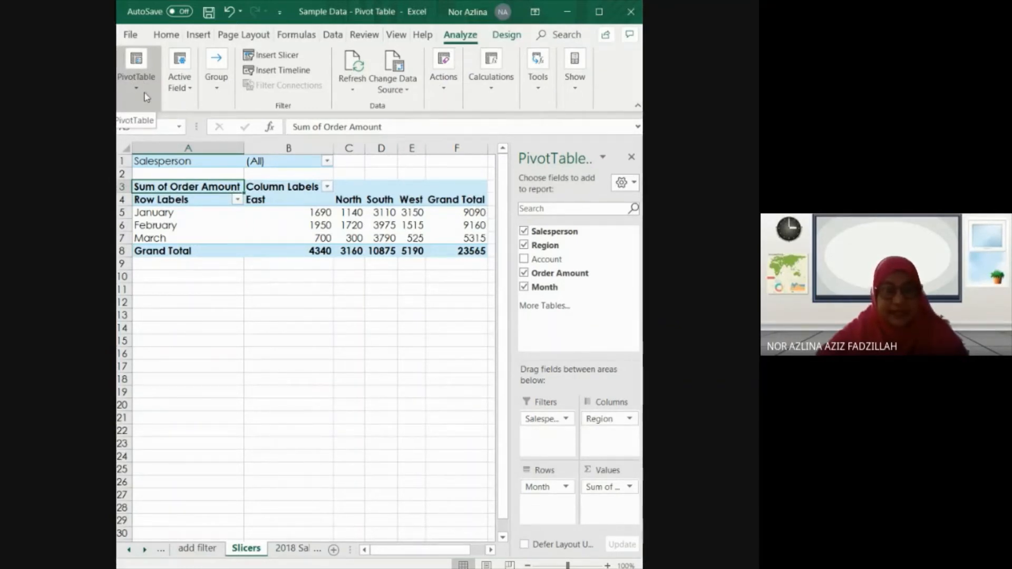
pyautogui.click(289, 56)
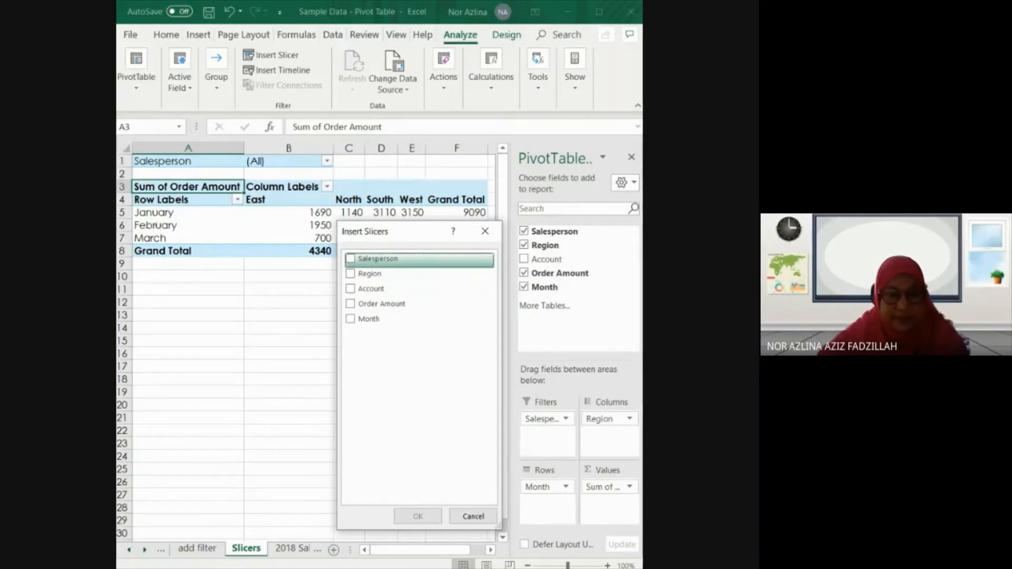
pyautogui.click(350, 258)
pyautogui.click(417, 516)
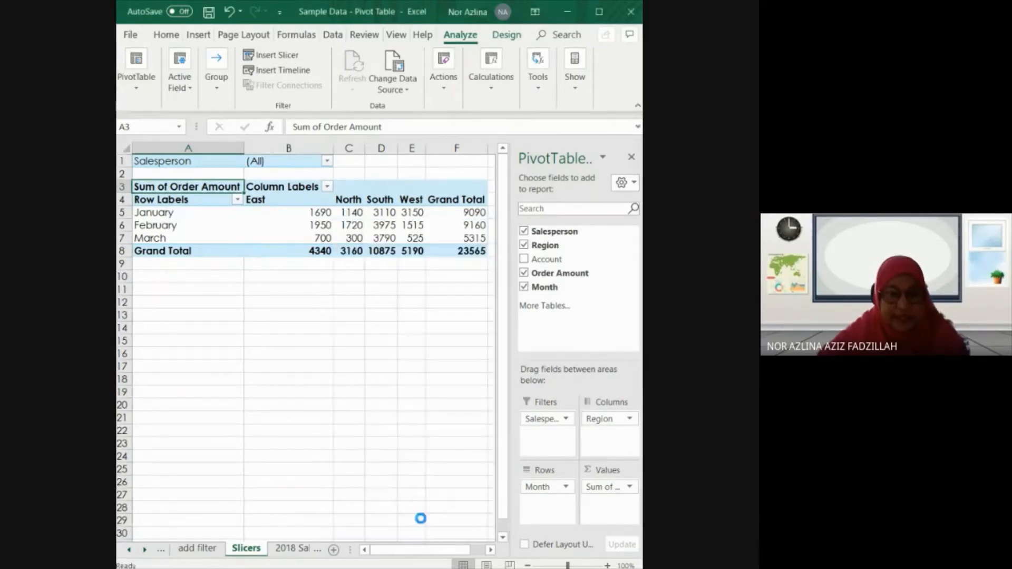
pyautogui.moveTo(335, 272); pyautogui.dragTo(407, 282)
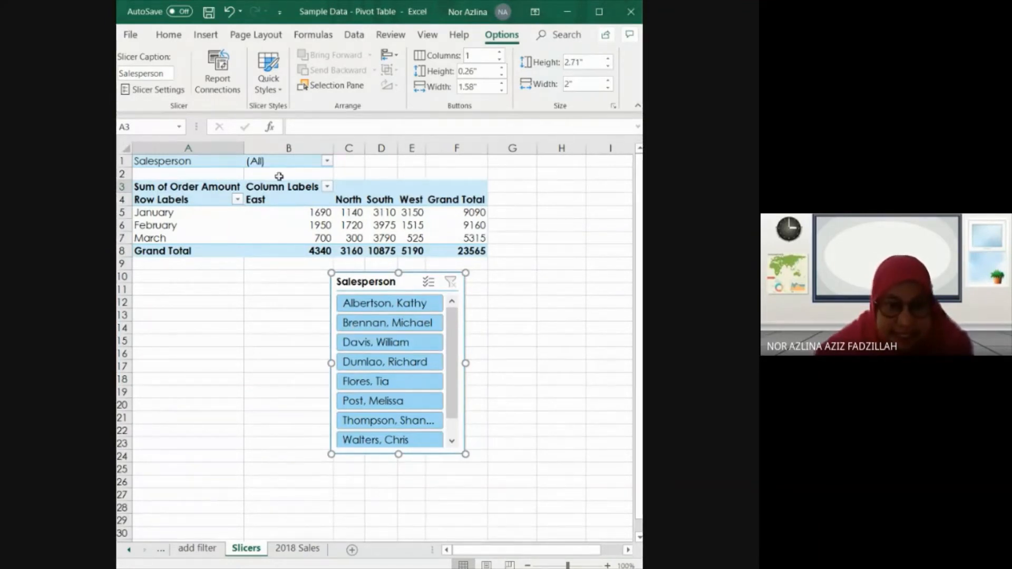
# Filter the PivotTable with the Salesperson slicer by the first, sixth and last listed salespeople in turn.
pyautogui.click(378, 310)
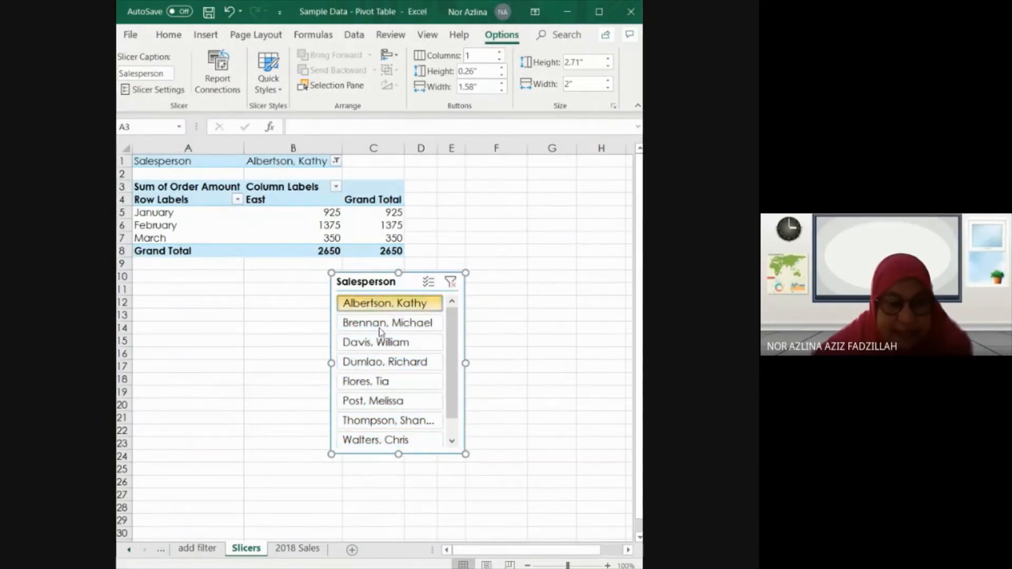
pyautogui.click(362, 408)
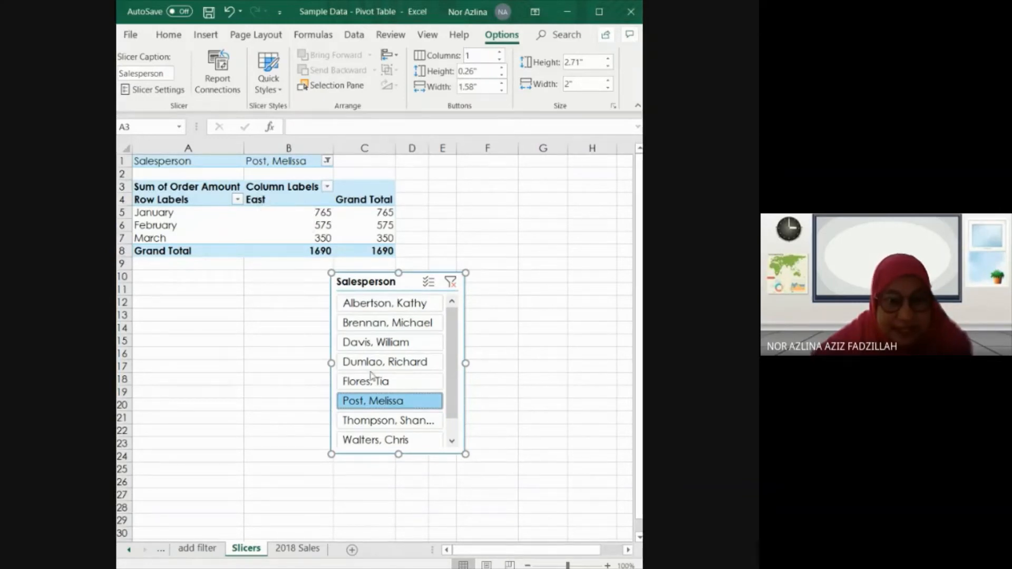
pyautogui.scroll(-1, 457, 432)
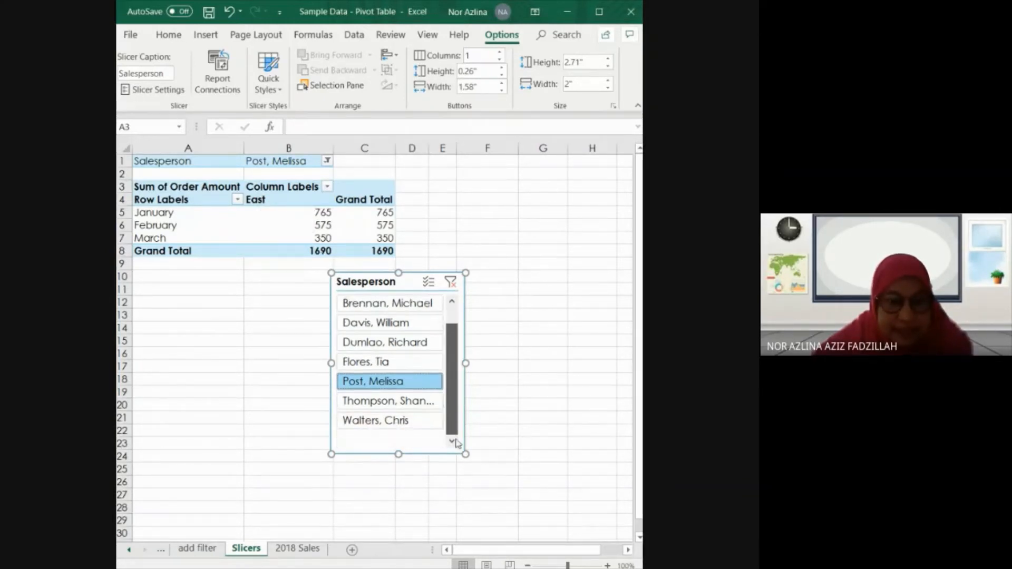
pyautogui.click(368, 427)
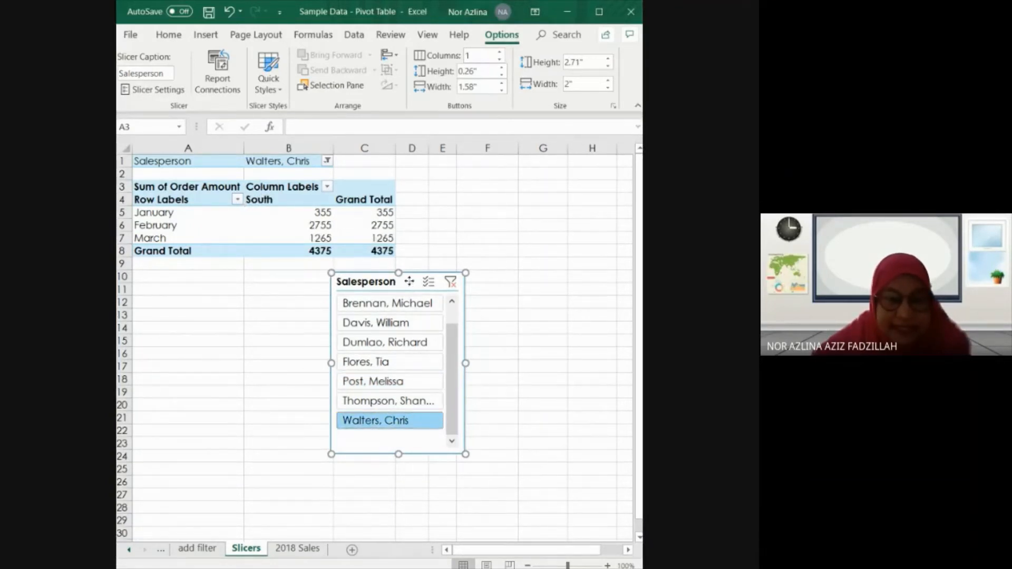
# Reposition the Salesperson slicer under columns A and B, filtering by the fourth and second listed salespeople in turn.
pyautogui.moveTo(379, 282); pyautogui.dragTo(212, 282)
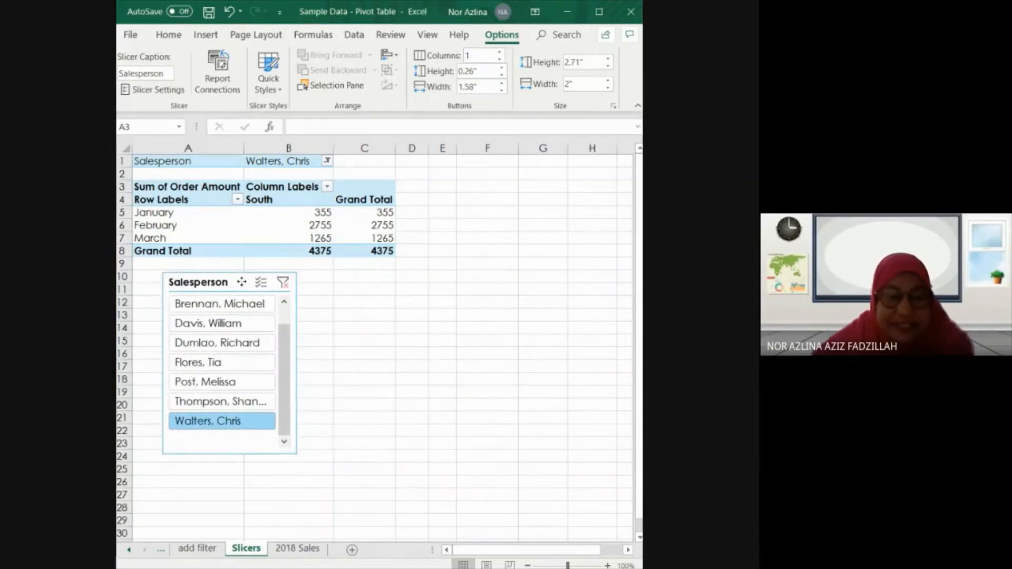
pyautogui.click(241, 282)
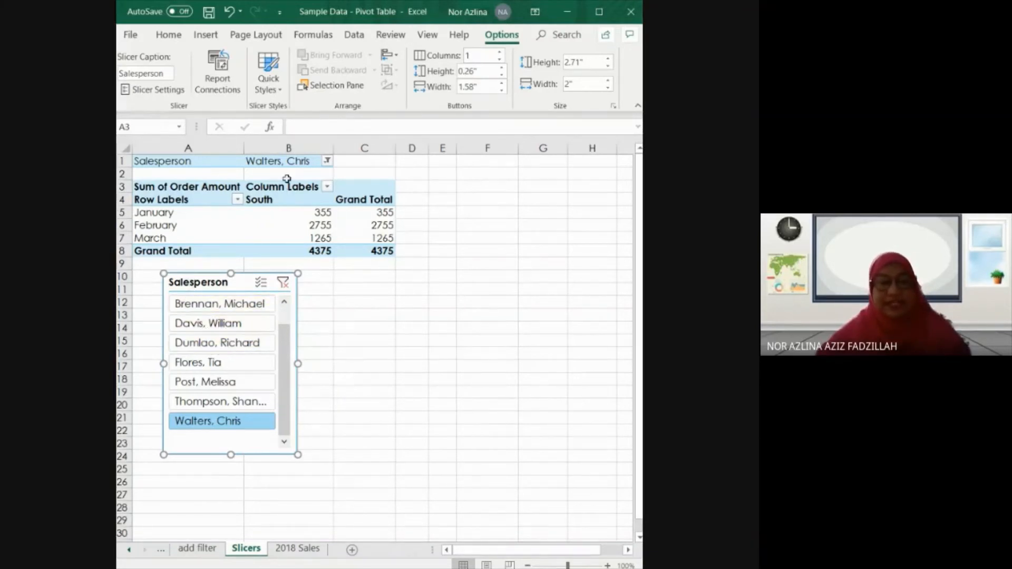
pyautogui.click(203, 343)
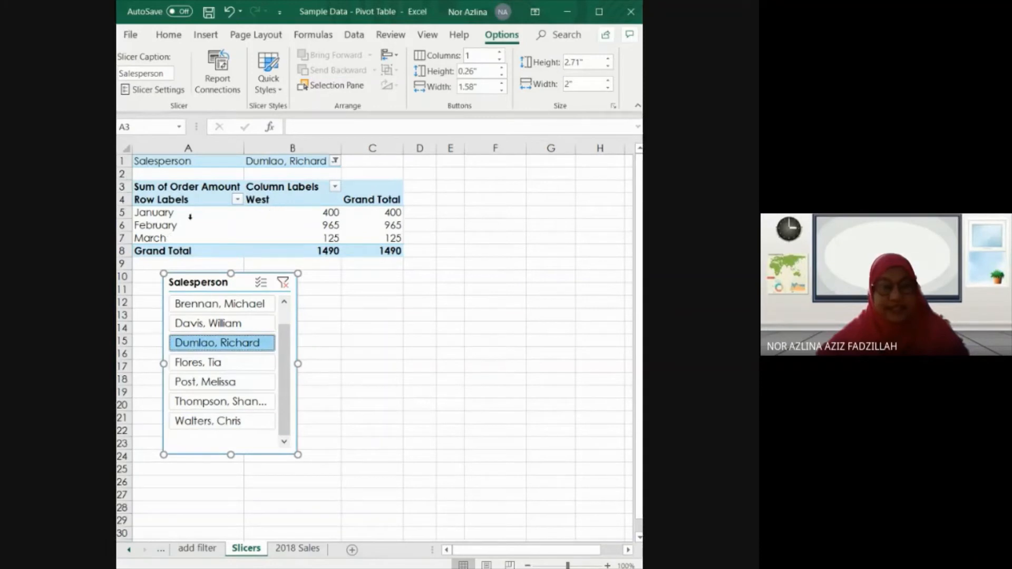
pyautogui.click(198, 303)
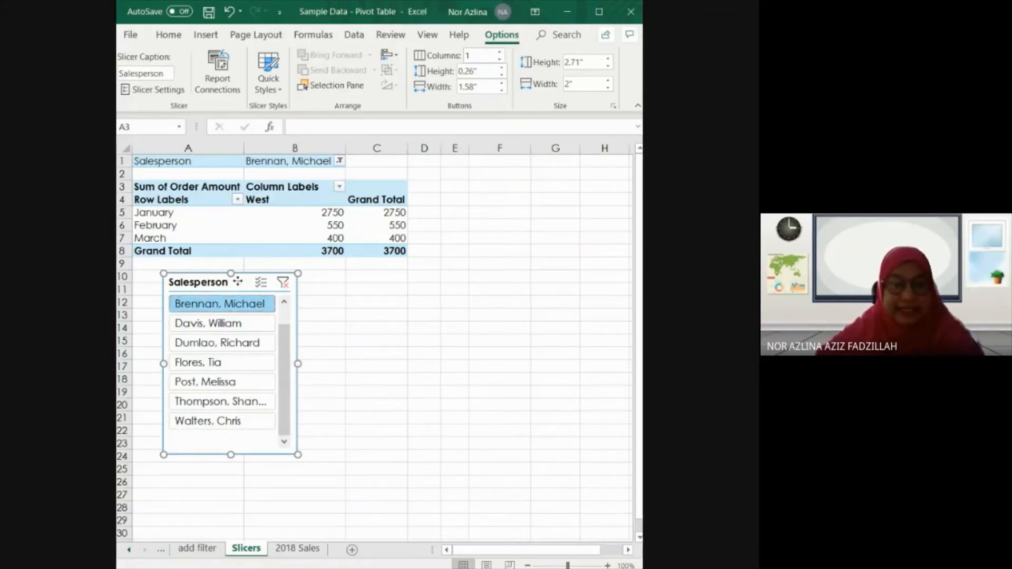
pyautogui.moveTo(238, 281); pyautogui.dragTo(279, 284)
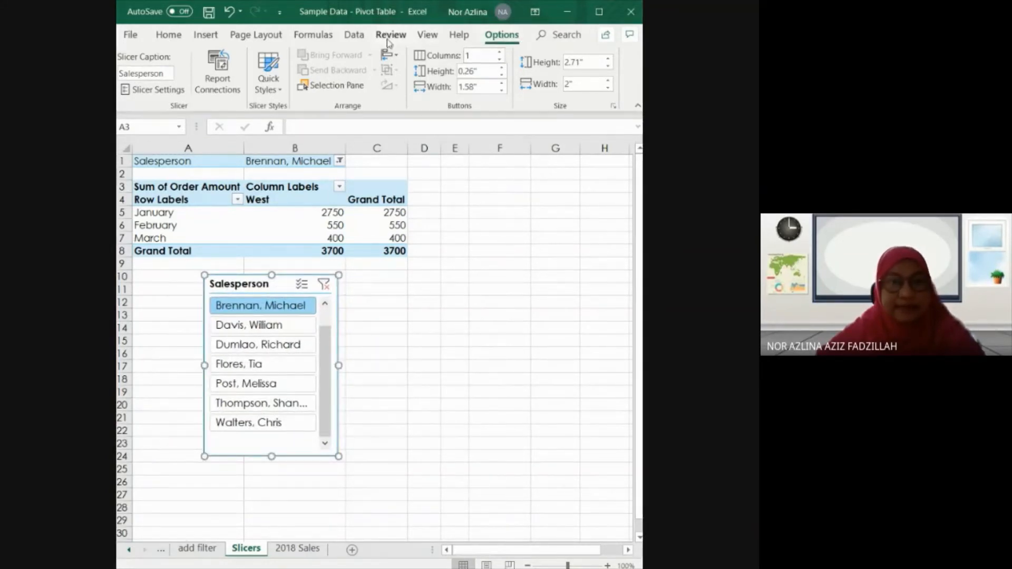
# Filter by the fourth listed salesperson, and insert a Month slicer placed directly beside the Salesperson slicer.
pyautogui.click(272, 214)
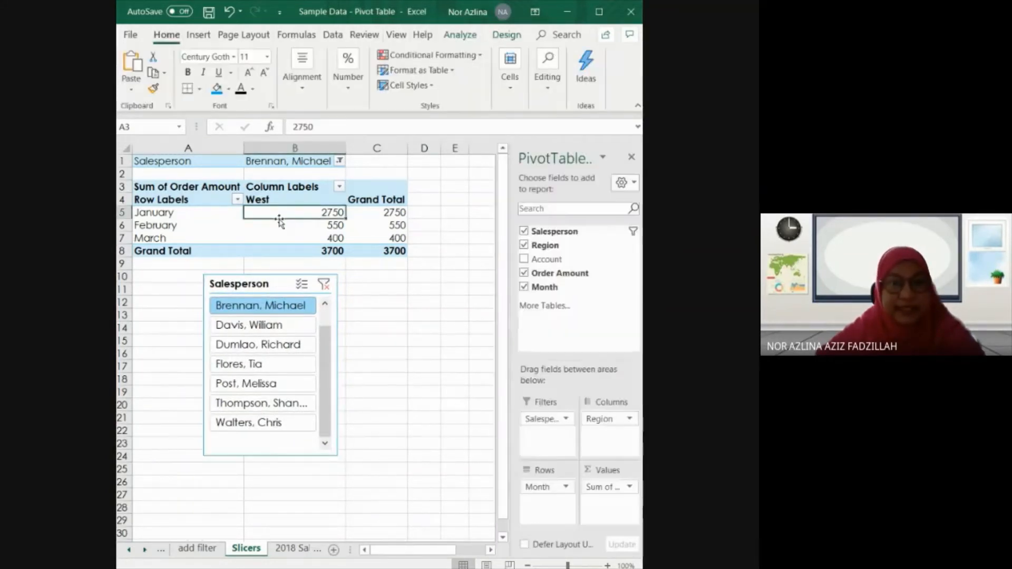
pyautogui.click(288, 345)
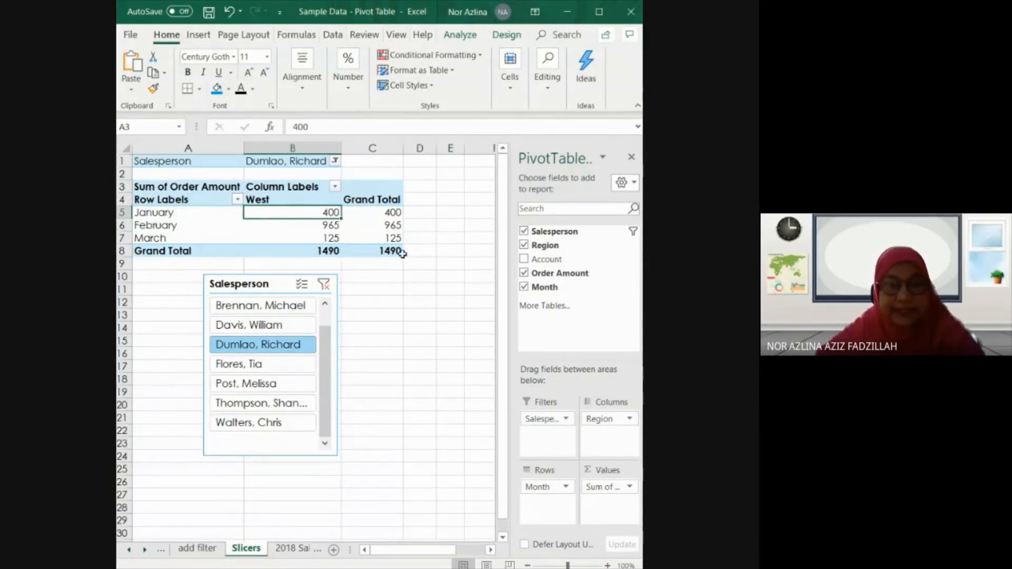
pyautogui.click(460, 35)
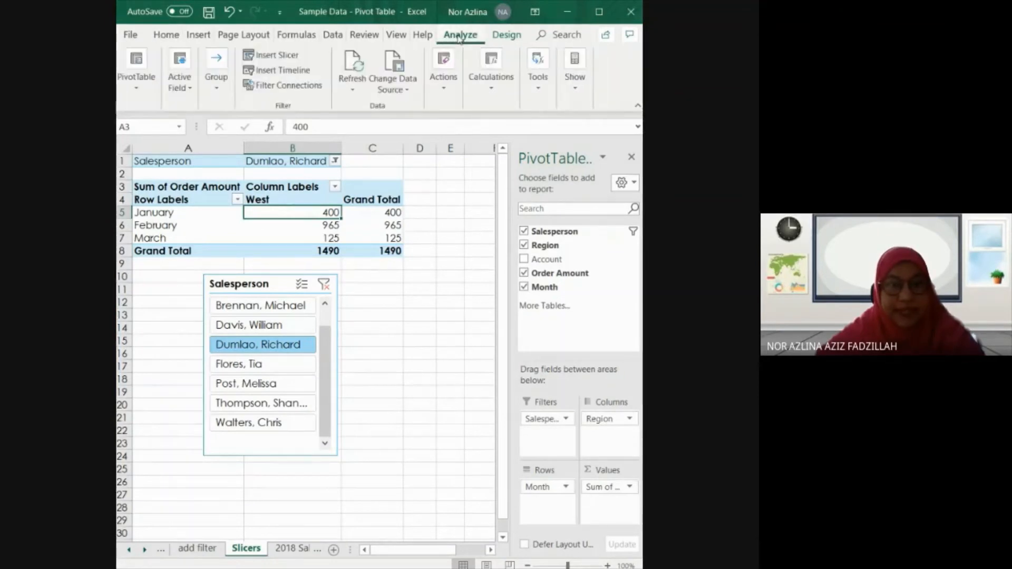
pyautogui.click(272, 56)
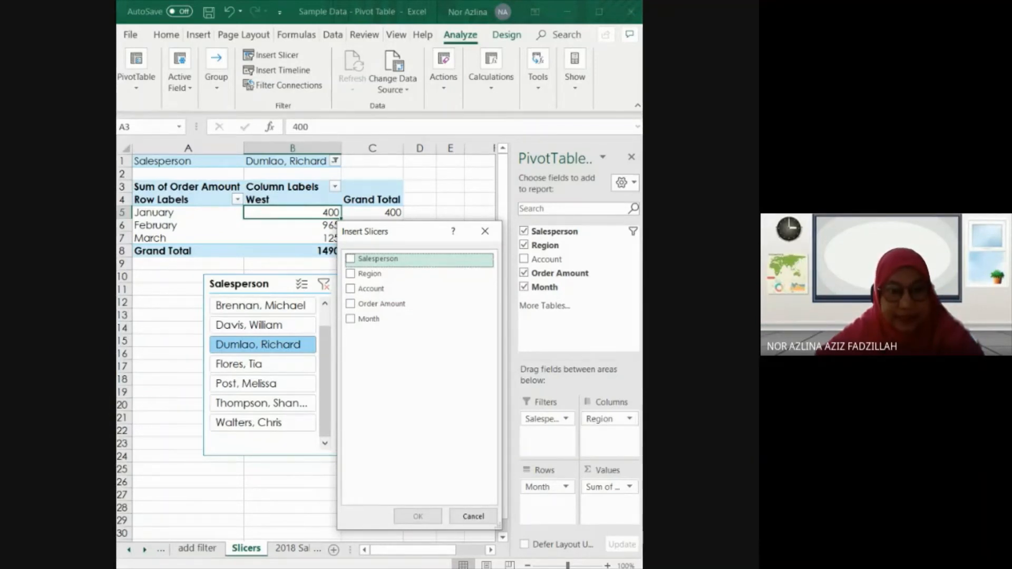
pyautogui.click(370, 320)
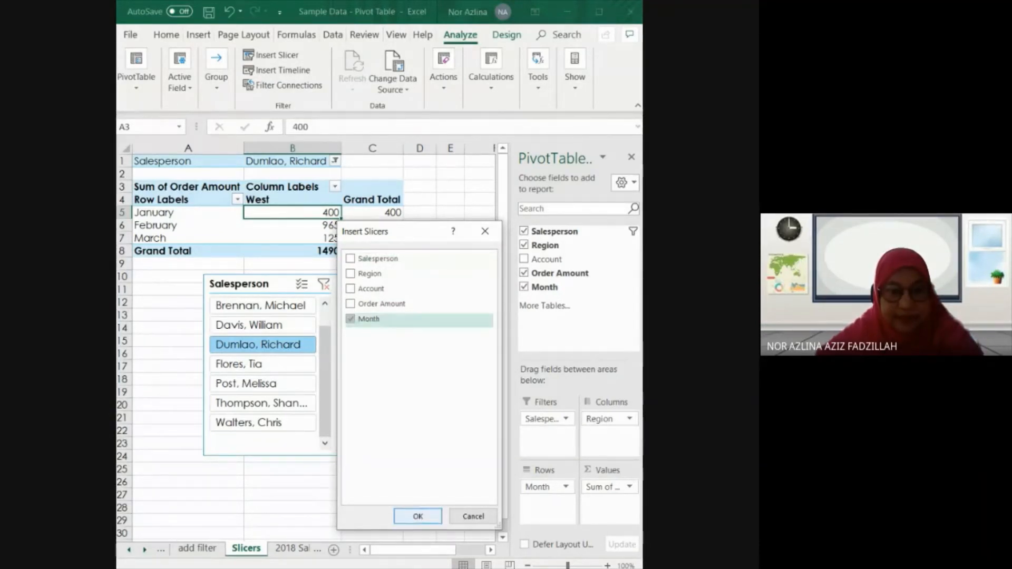
pyautogui.click(426, 517)
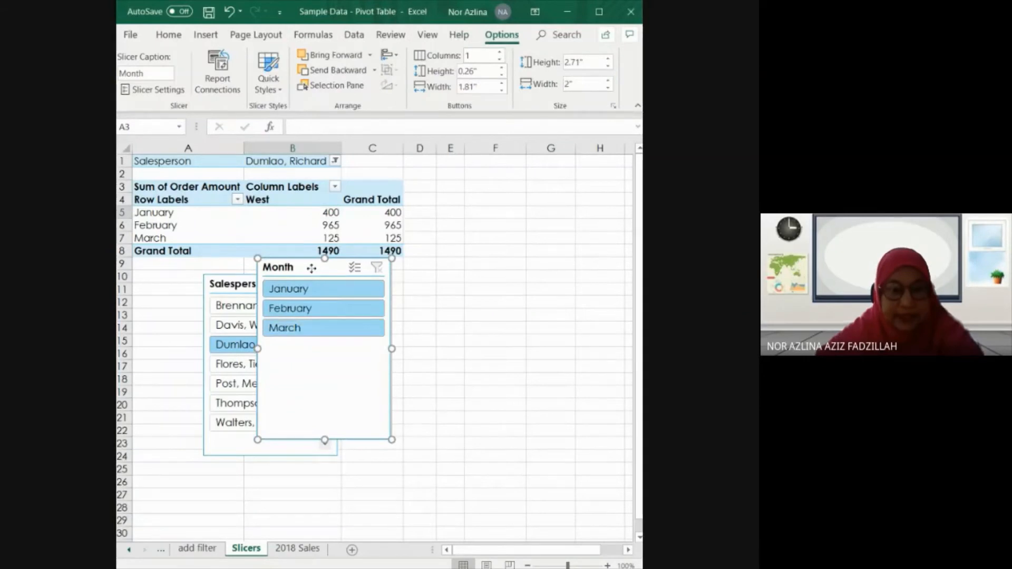
pyautogui.moveTo(312, 268); pyautogui.dragTo(399, 285)
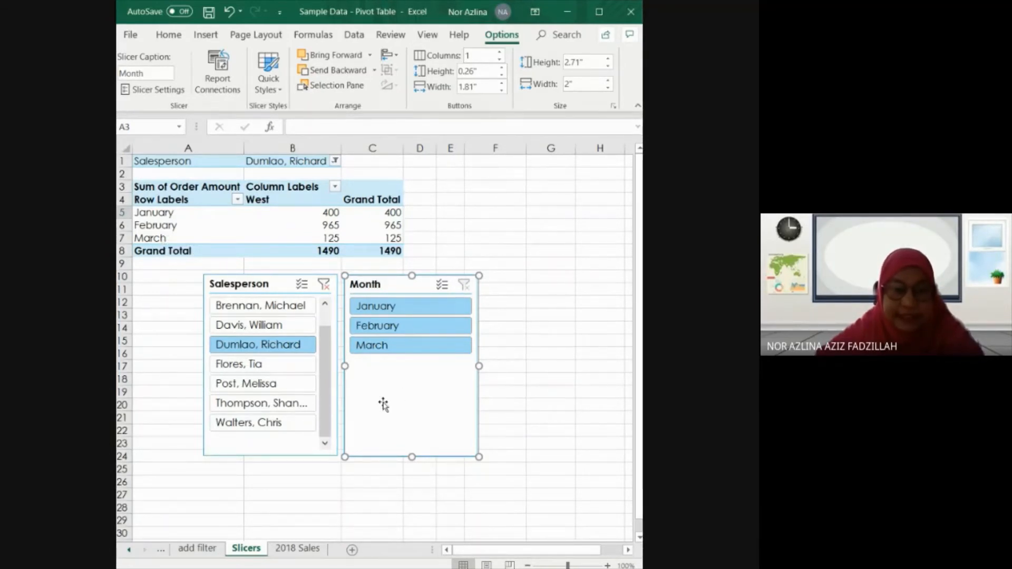
# Filter the PivotTable to February with the Month slicer, and clear the filters of both slicers.
pyautogui.click(391, 327)
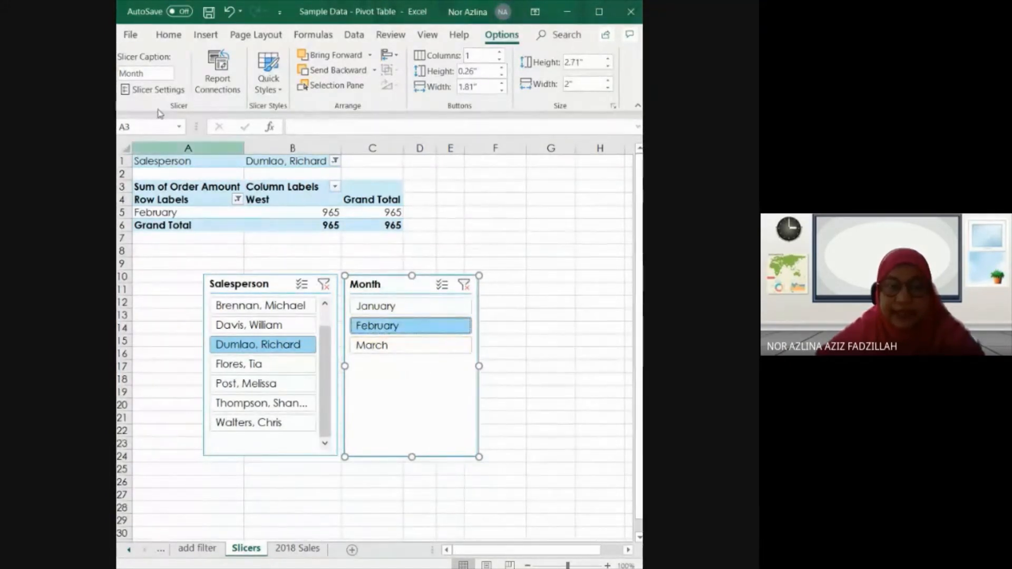
pyautogui.click(464, 286)
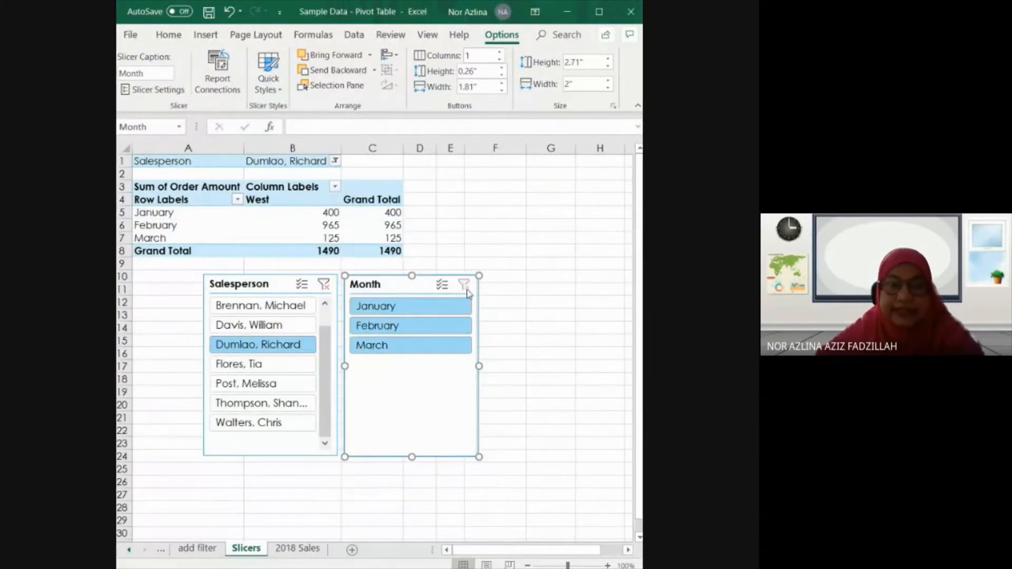
pyautogui.click(326, 287)
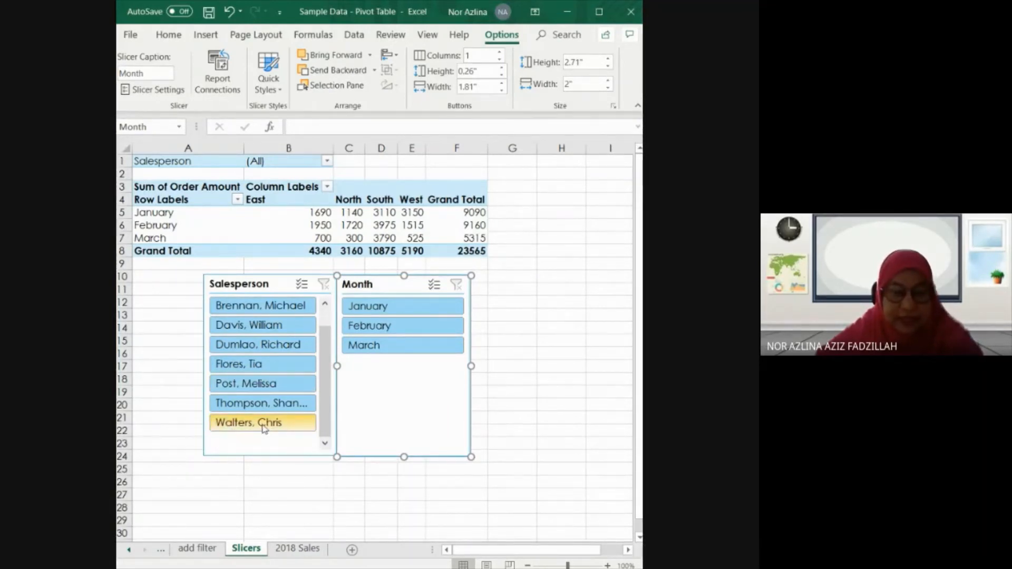
# Filter by the second listed salesperson and March, and clear only the Month slicer's filter.
pyautogui.click(257, 309)
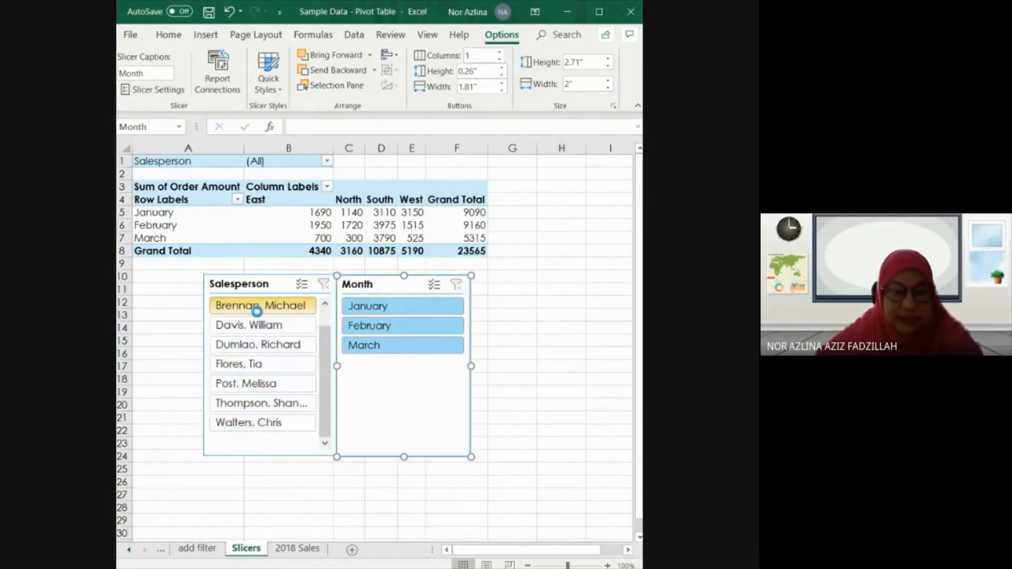
pyautogui.click(374, 352)
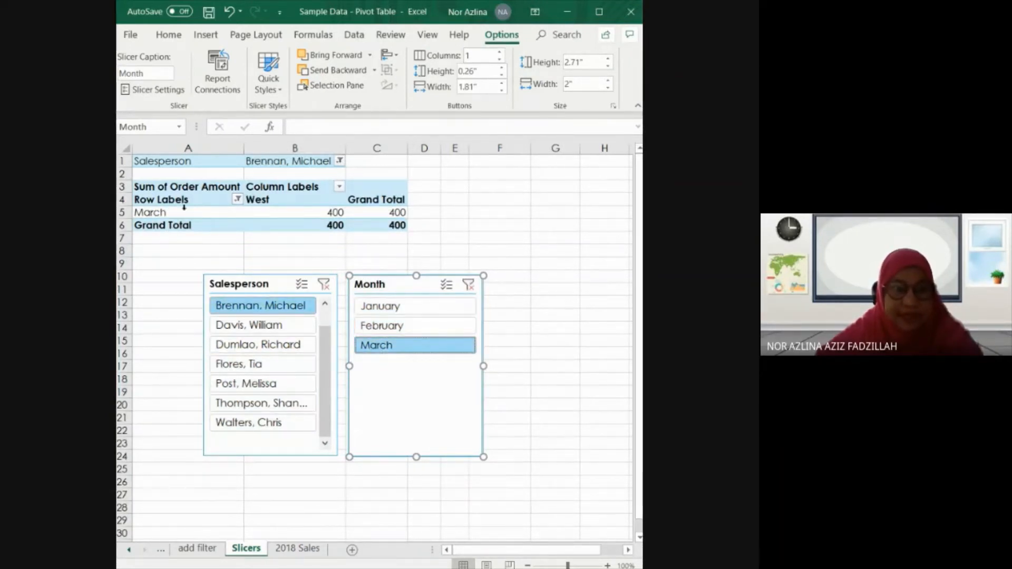
pyautogui.click(468, 284)
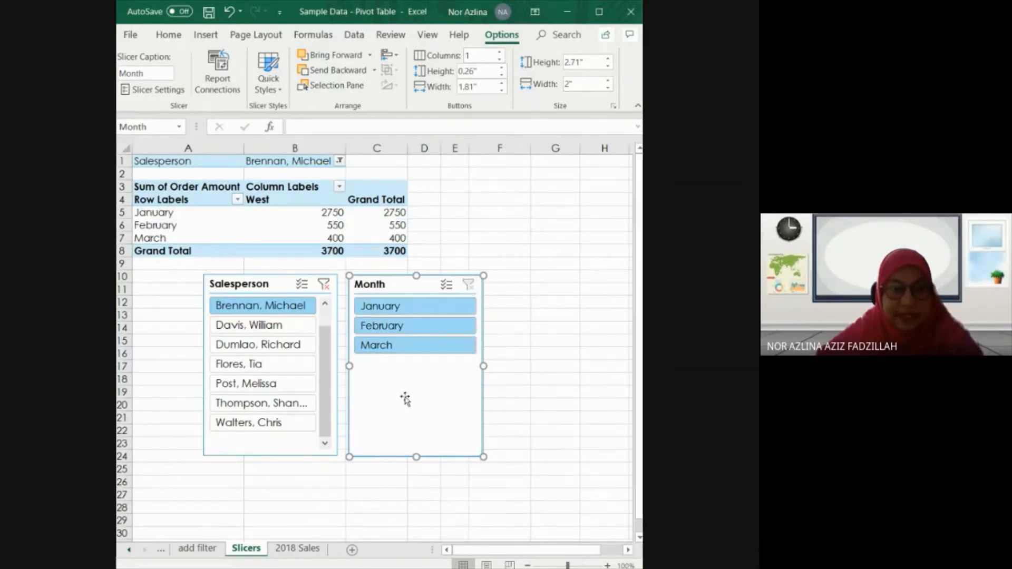
# Switch the Month slicer between March and January to compare that salesperson's orders, and clear the month filter.
pyautogui.click(388, 349)
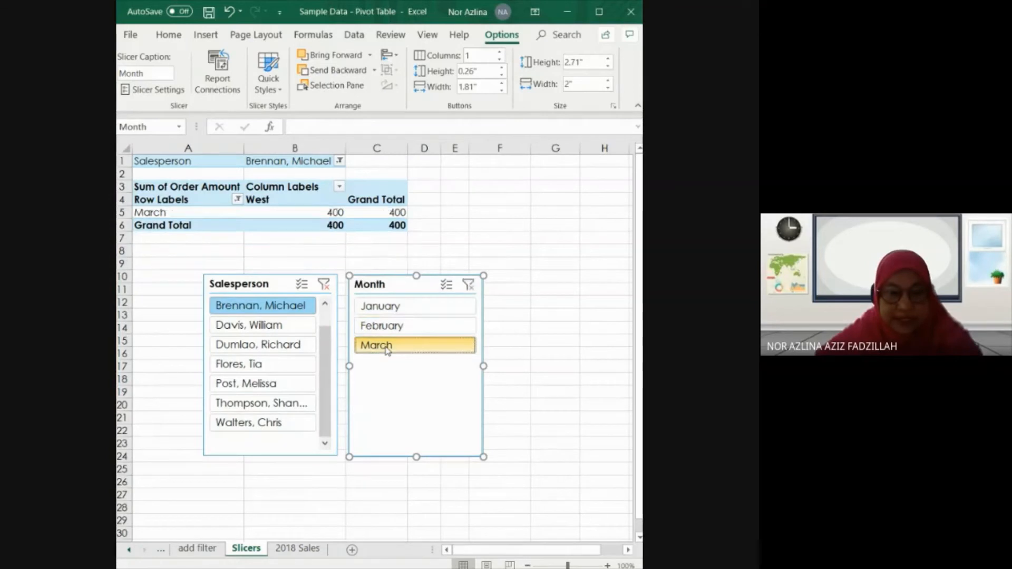
pyautogui.click(397, 307)
pyautogui.click(388, 350)
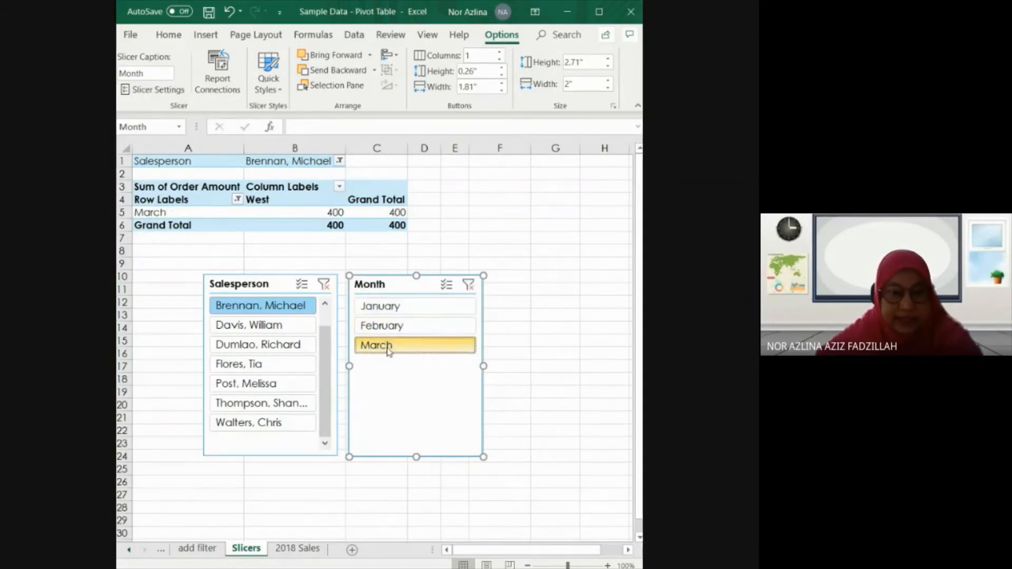
pyautogui.click(394, 306)
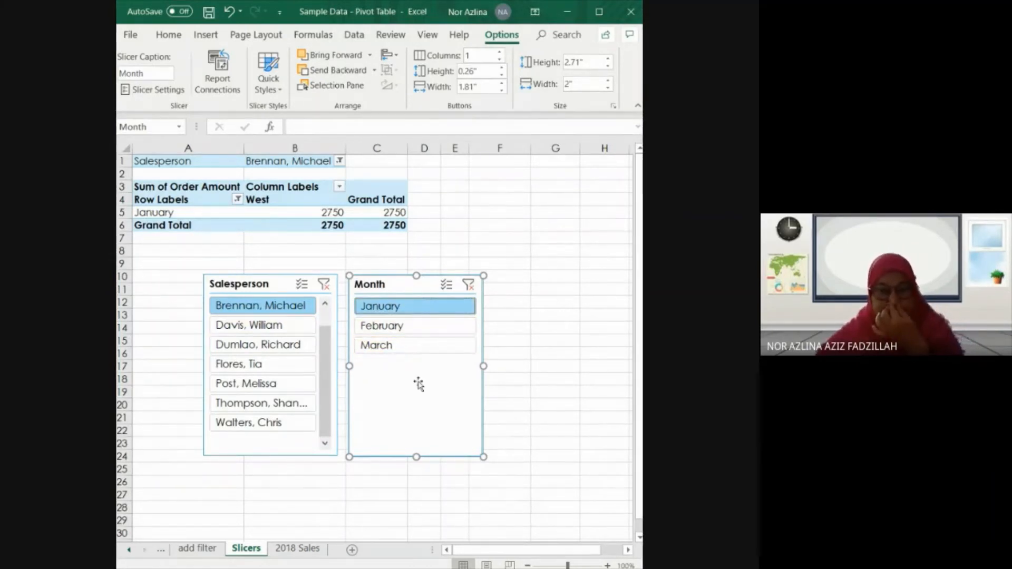
pyautogui.click(468, 286)
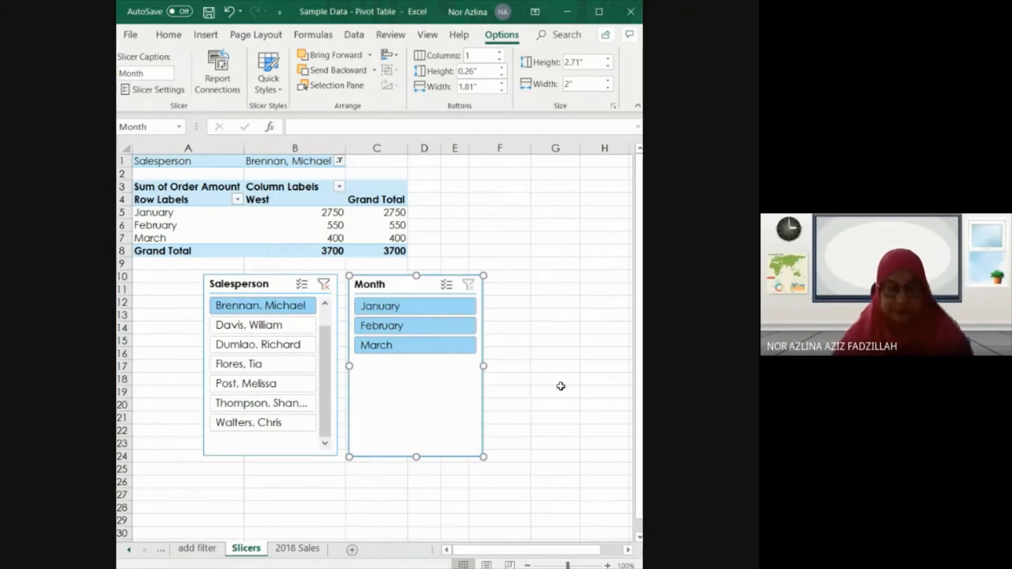
# Select all the data rows of the source table on the 2018 Sales sheet.
pyautogui.click(457, 512)
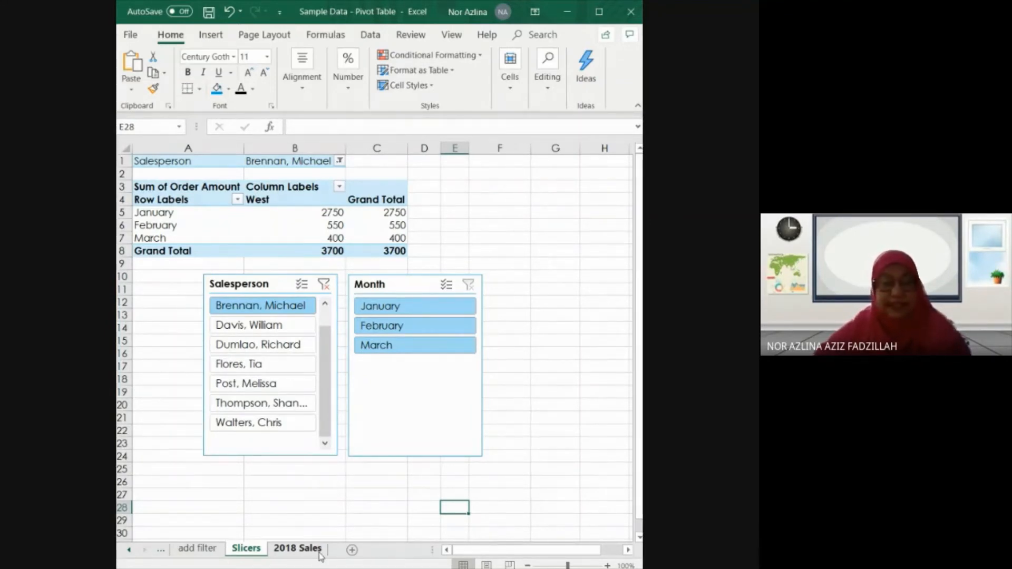
pyautogui.click(298, 549)
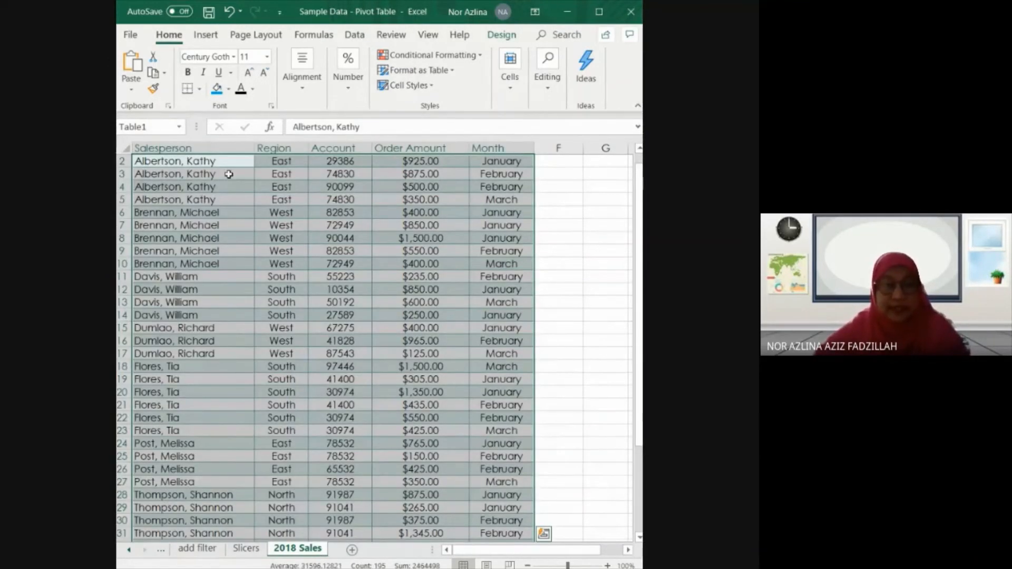
pyautogui.click(226, 238)
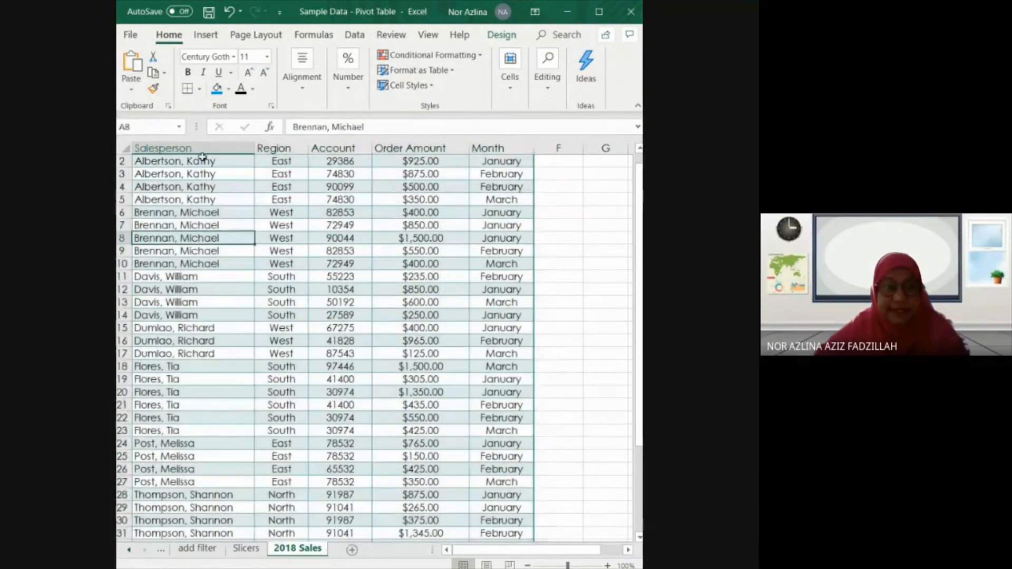
pyautogui.click(199, 146)
pyautogui.moveTo(227, 154); pyautogui.dragTo(494, 227)
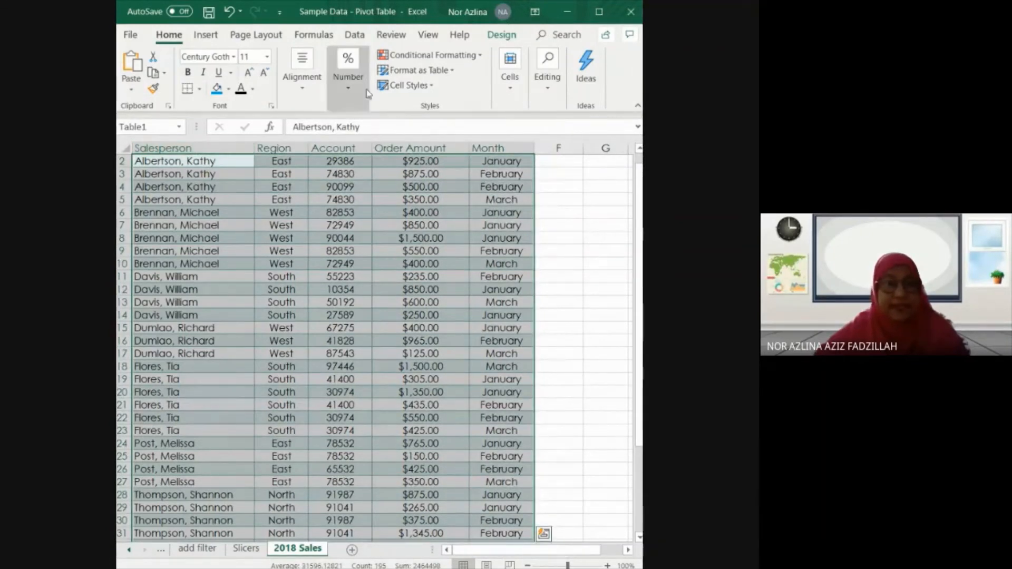
# Find the PivotTable command by searching for pivot, and create a PivotTable from Table1 on a new worksheet.
pyautogui.click(497, 40)
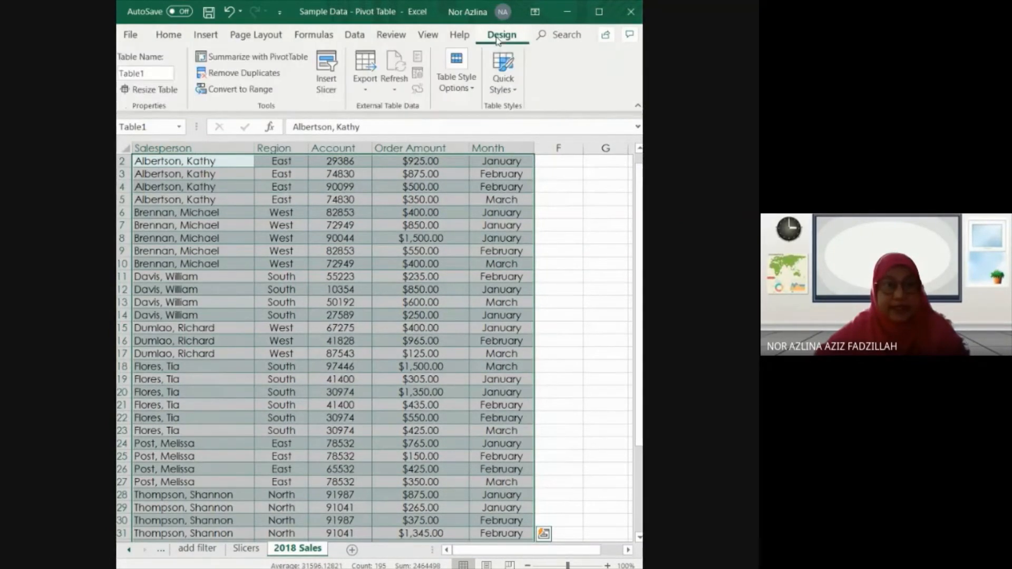
pyautogui.click(355, 35)
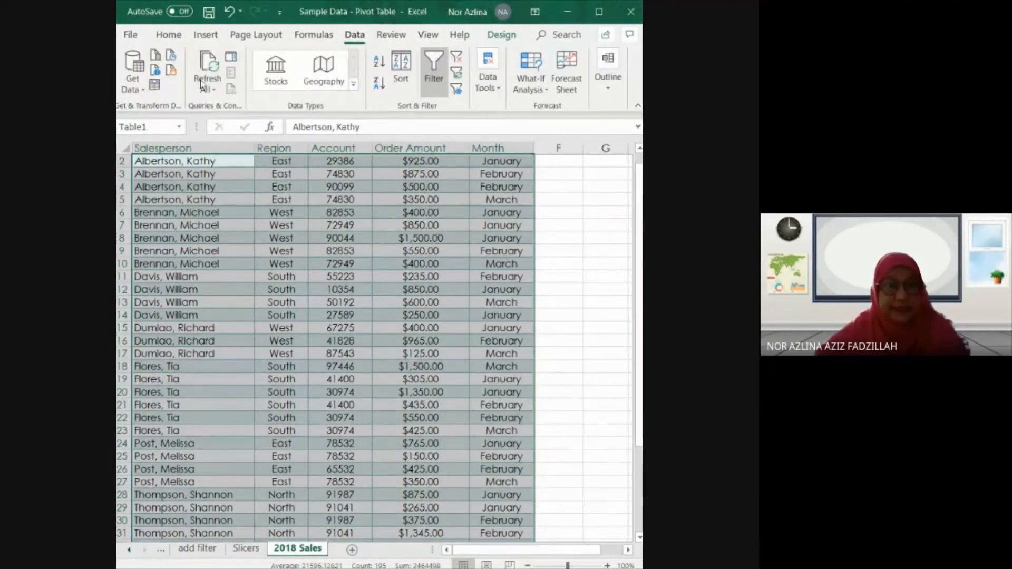
pyautogui.click(169, 35)
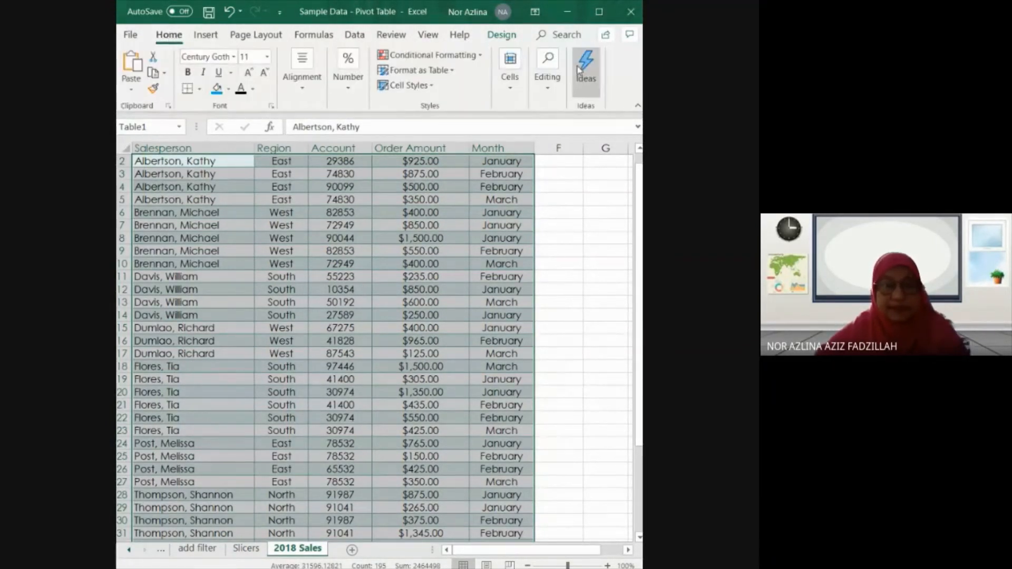
pyautogui.click(565, 36)
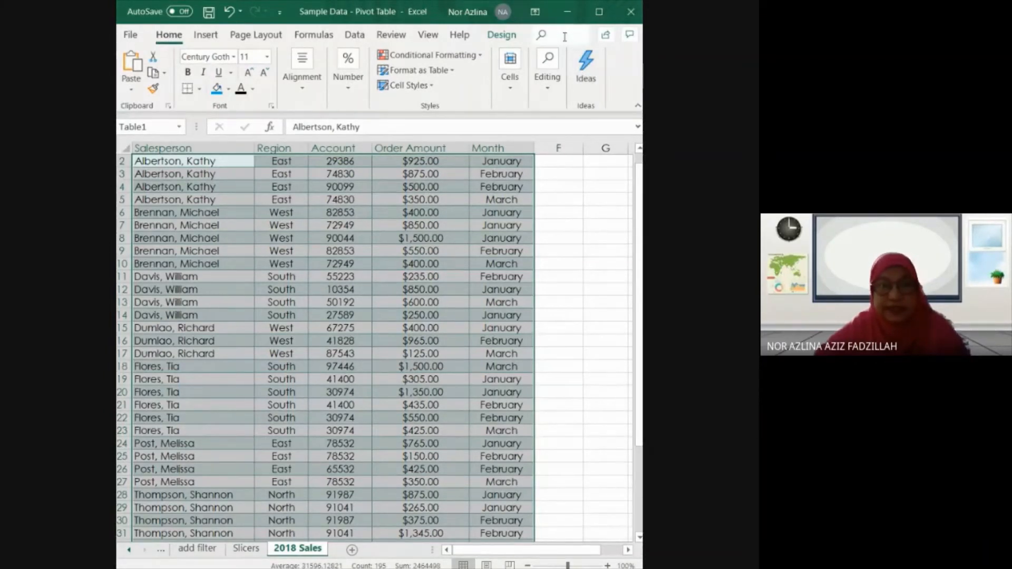
pyautogui.write('pi')
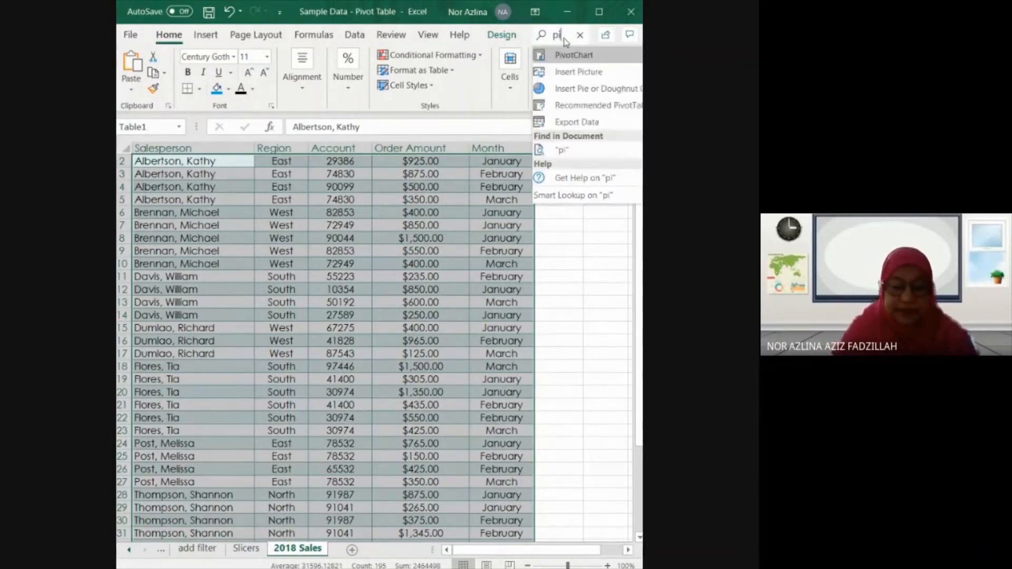
pyautogui.write('vot')
pyautogui.press('Escape')
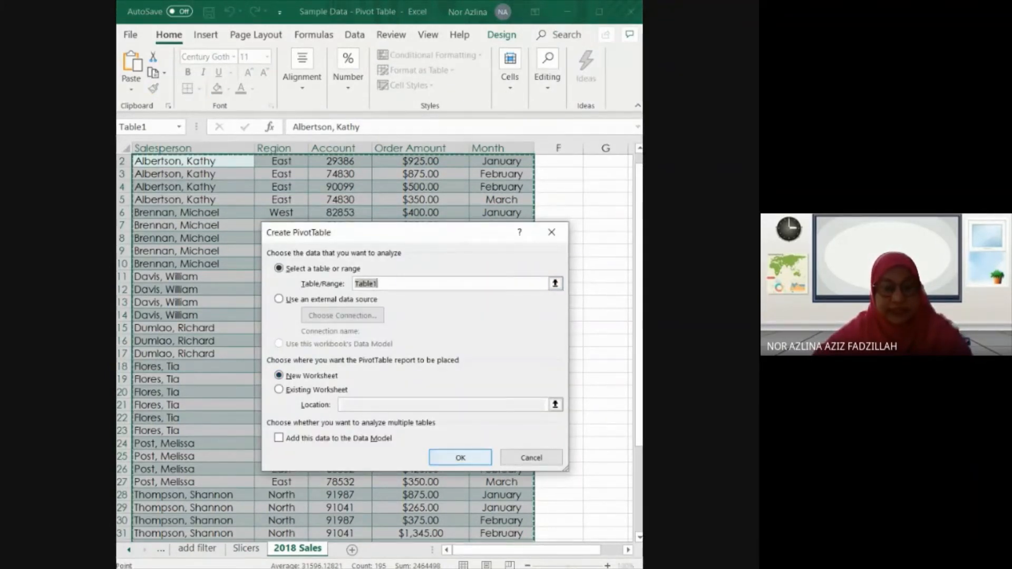
pyautogui.click(475, 459)
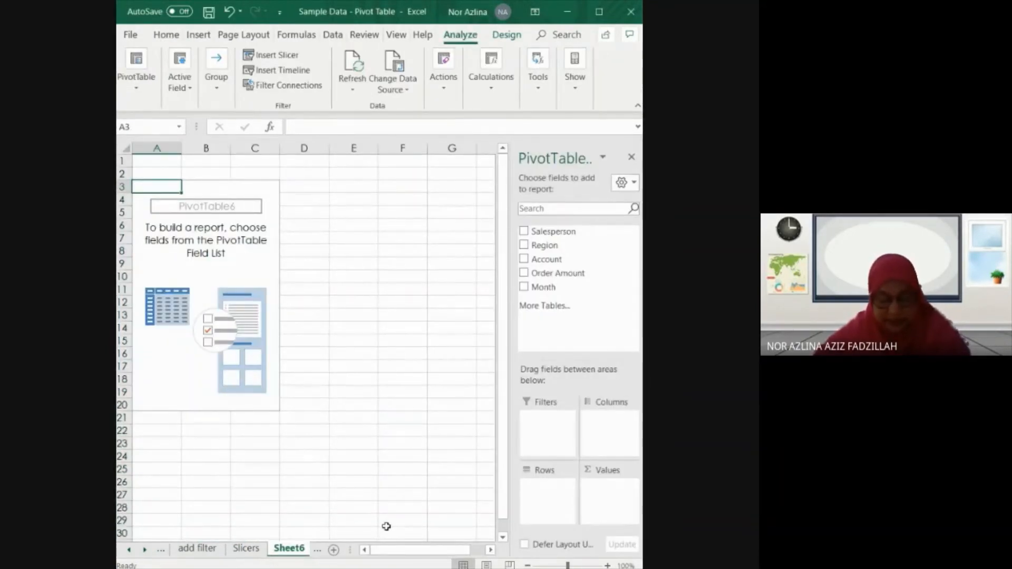
# Rename the new PivotTable worksheet as Pivot Chart.
pyautogui.rightClick(296, 551)
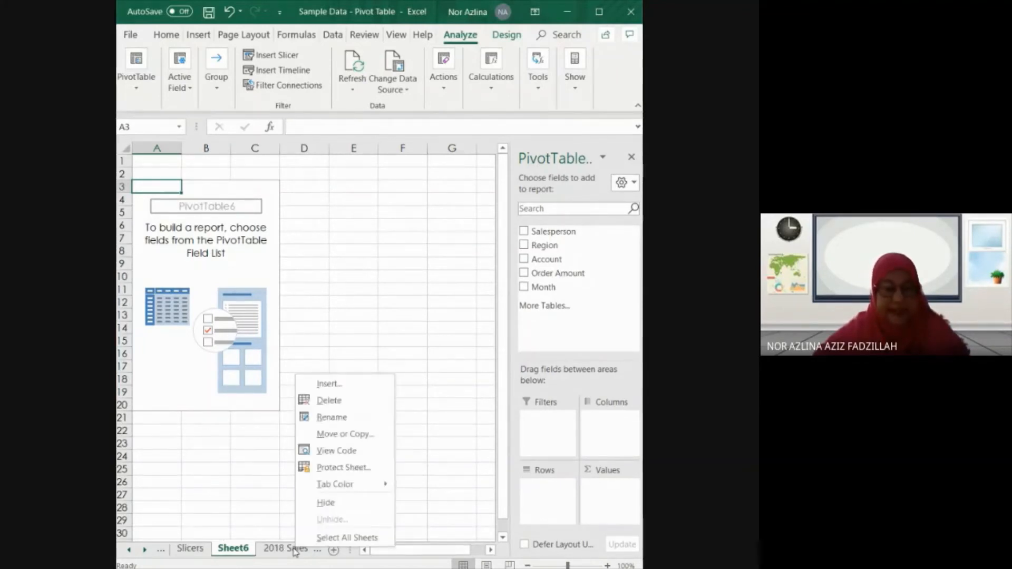
pyautogui.rightClick(247, 551)
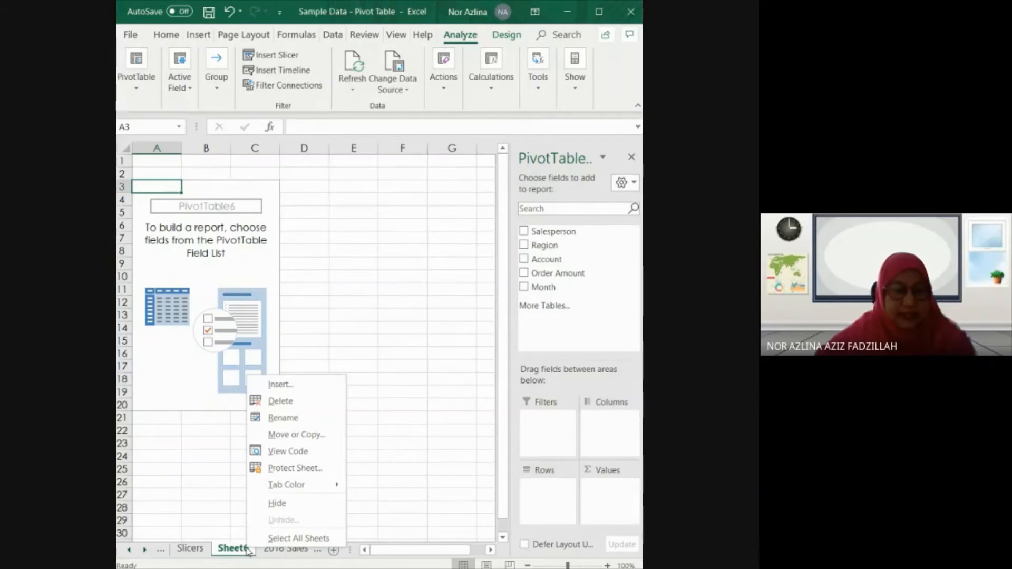
pyautogui.click(283, 418)
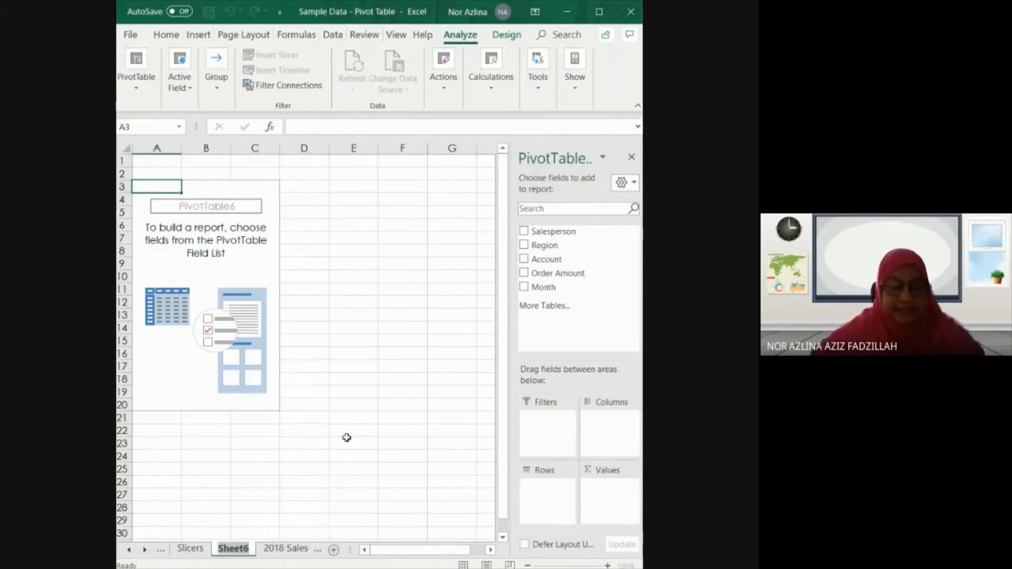
pyautogui.write('Pi')
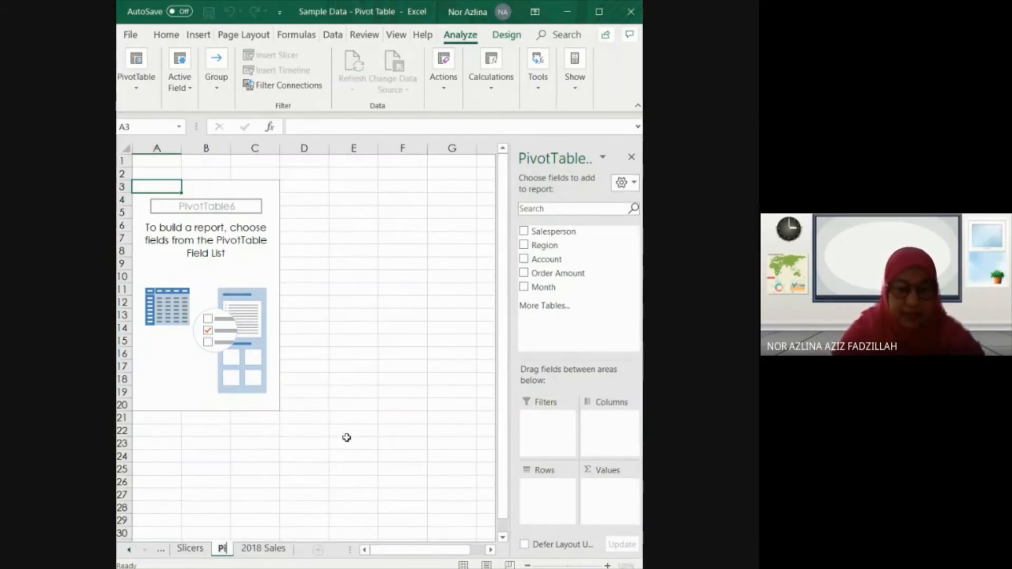
pyautogui.write('vot Chart')
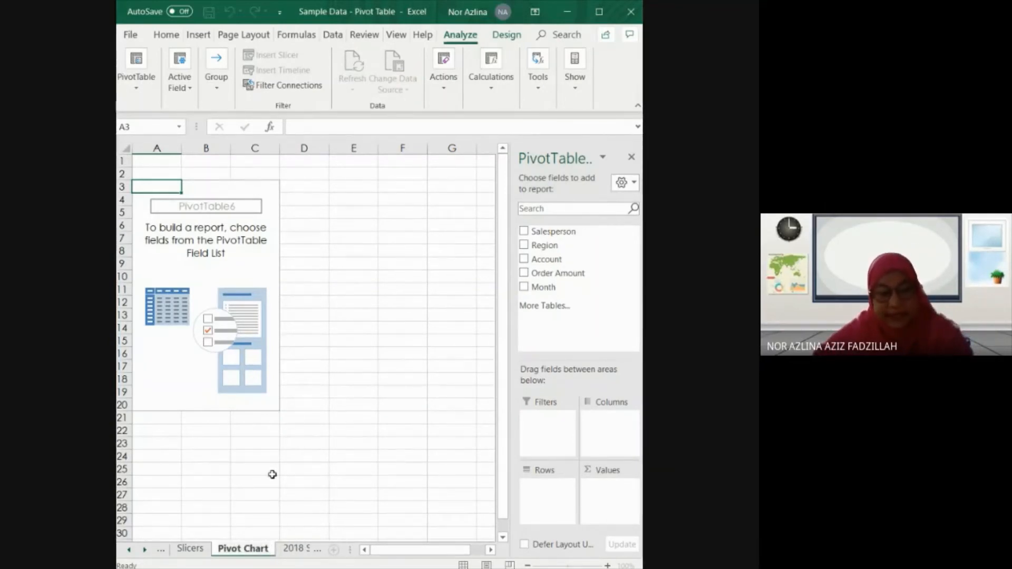
# Lay out the PivotTable with Month as rows, Order Amount as values, Region as columns and Salesperson as the report filter.
pyautogui.click(190, 370)
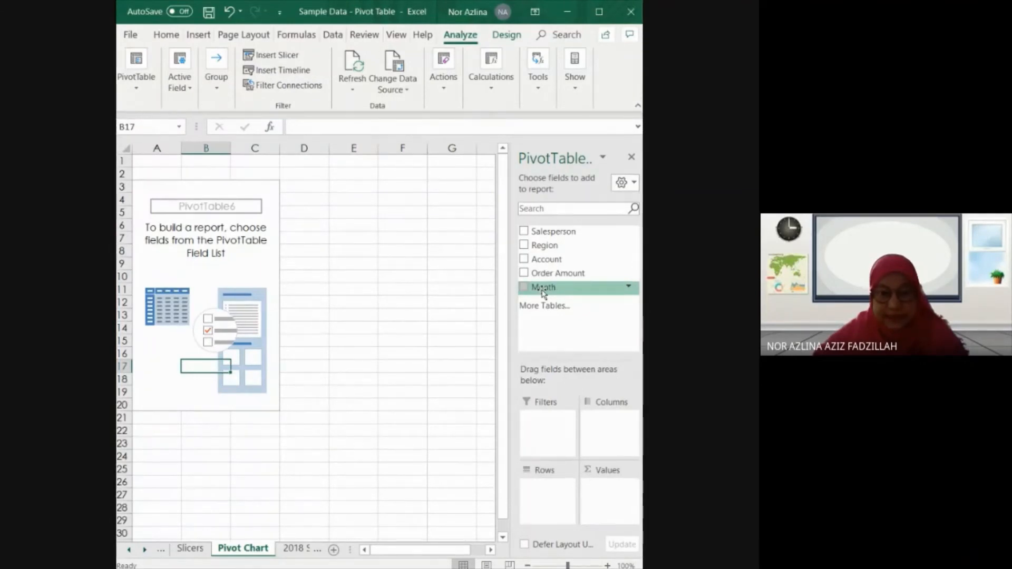
pyautogui.moveTo(543, 292); pyautogui.dragTo(541, 482)
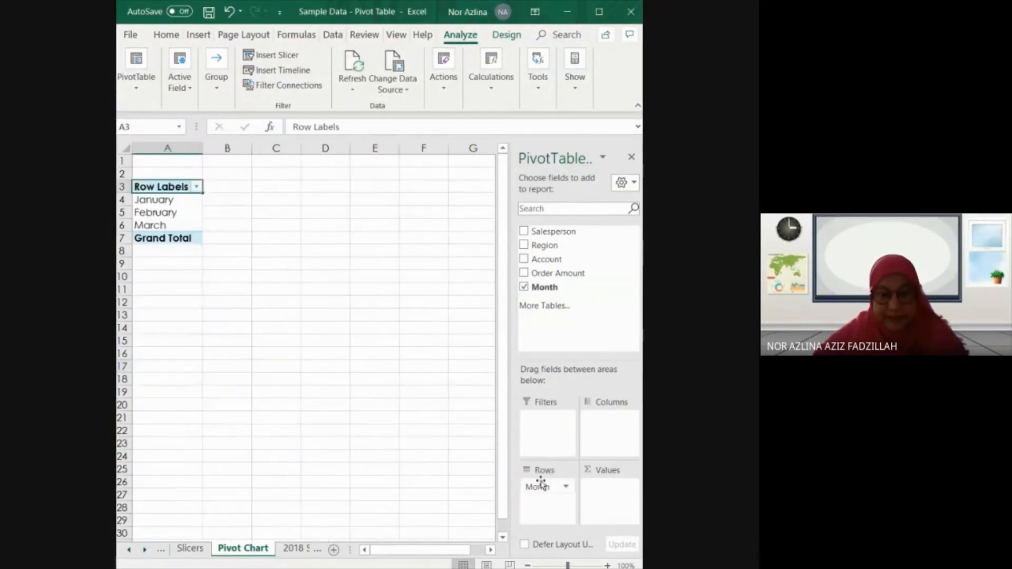
pyautogui.moveTo(559, 273); pyautogui.dragTo(616, 501)
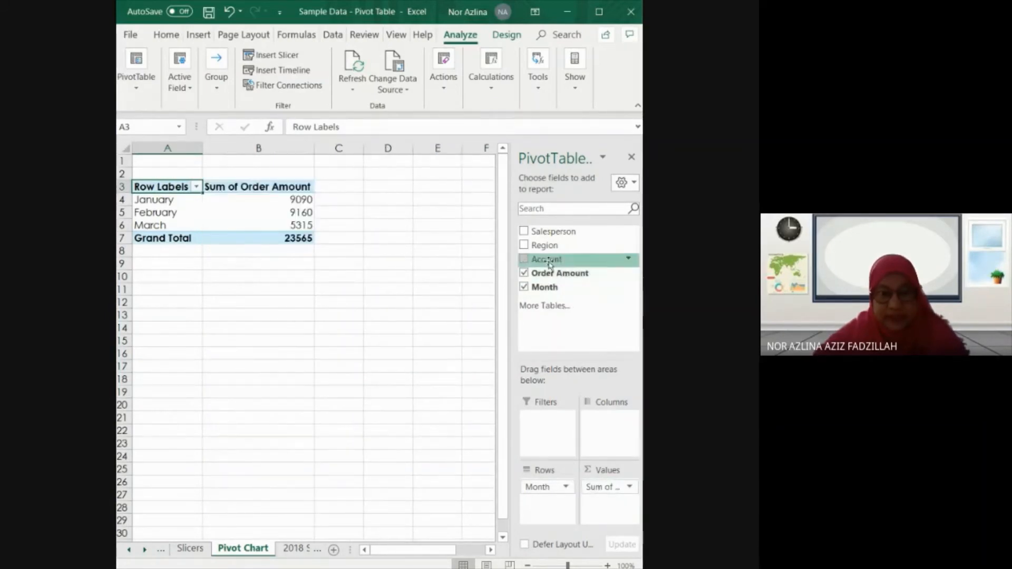
pyautogui.moveTo(545, 246); pyautogui.dragTo(620, 436)
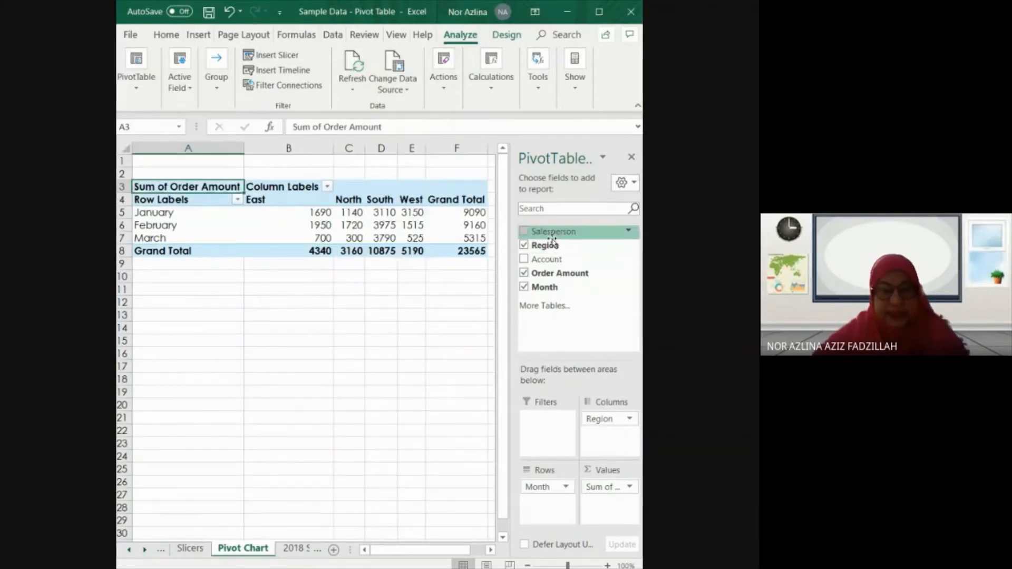
pyautogui.moveTo(552, 237); pyautogui.dragTo(556, 430)
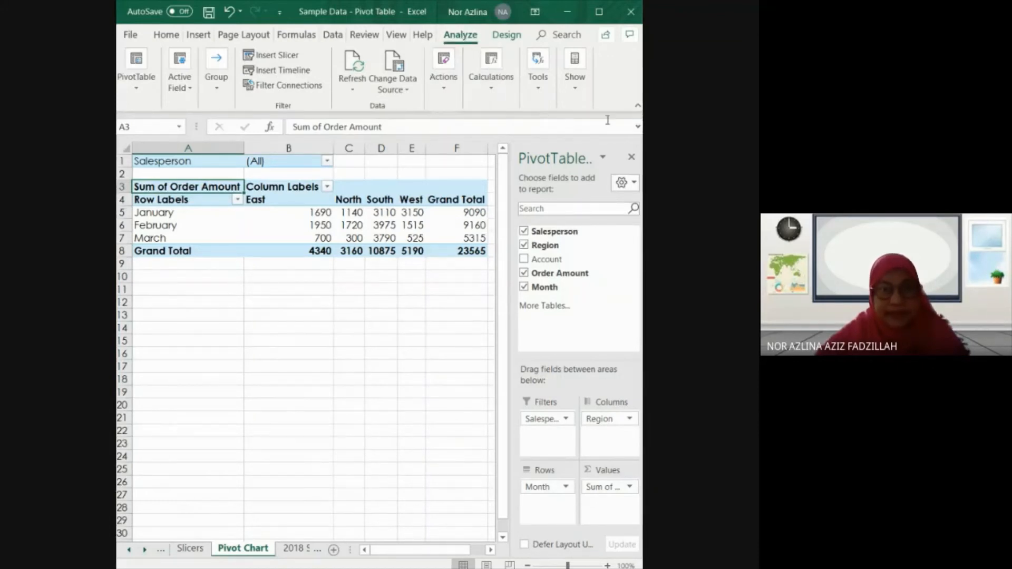
# Insert a Clustered Column PivotChart, place it just below the PivotTable, and shrink it to about 2.68 by 4.69 inches.
pyautogui.click(539, 95)
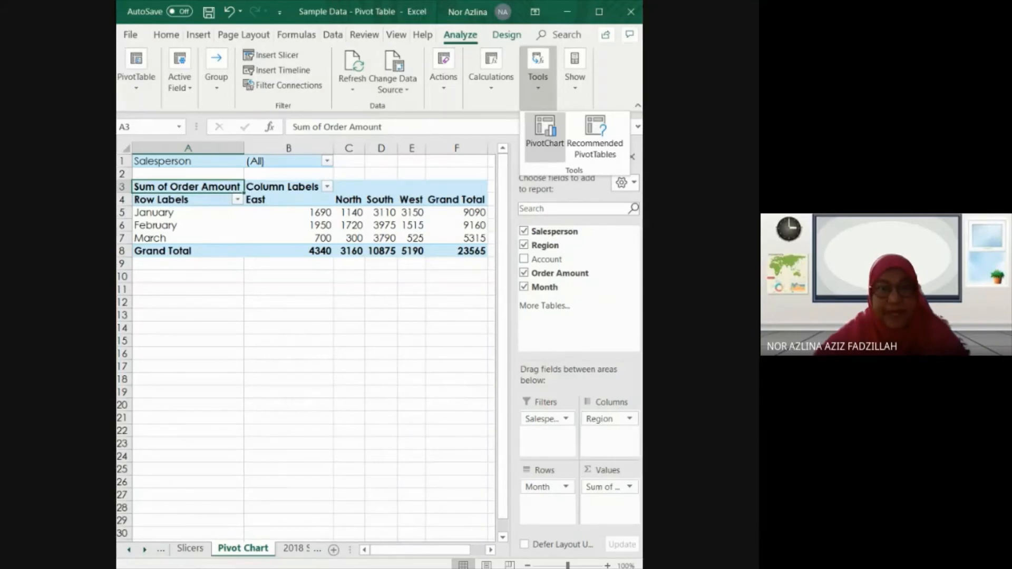
pyautogui.click(545, 132)
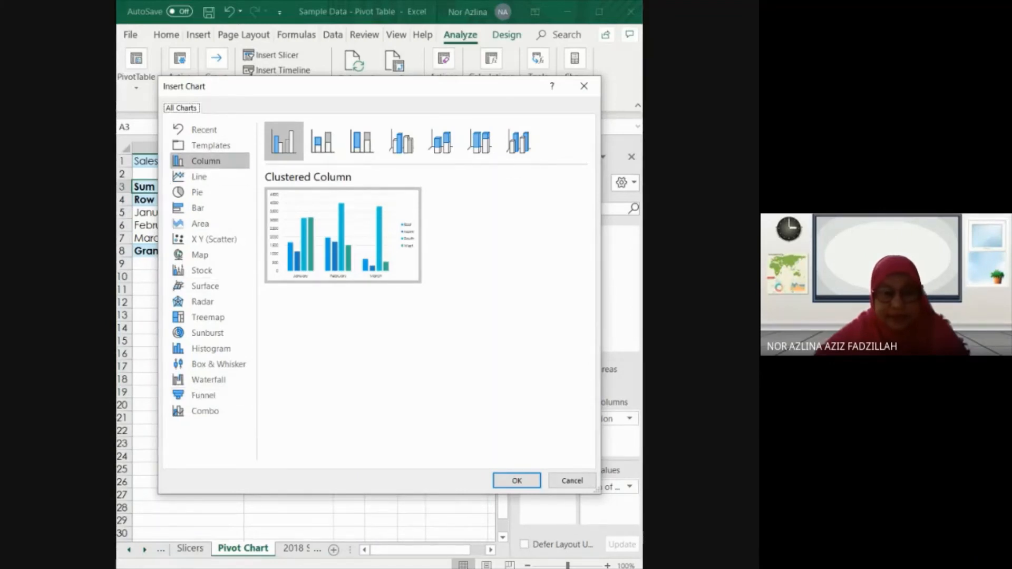
pyautogui.click(210, 161)
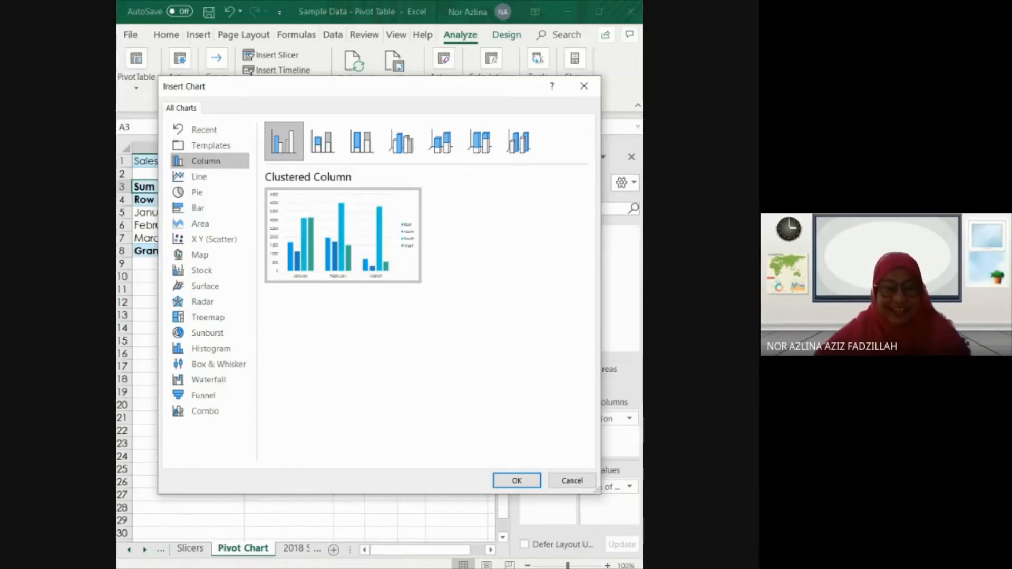
pyautogui.moveTo(342, 236)
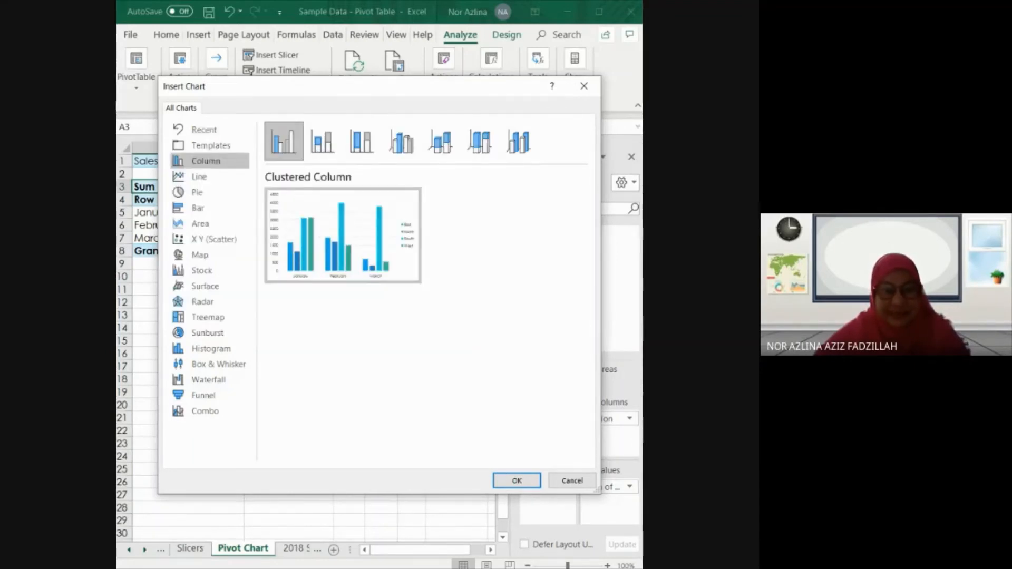
pyautogui.click(516, 481)
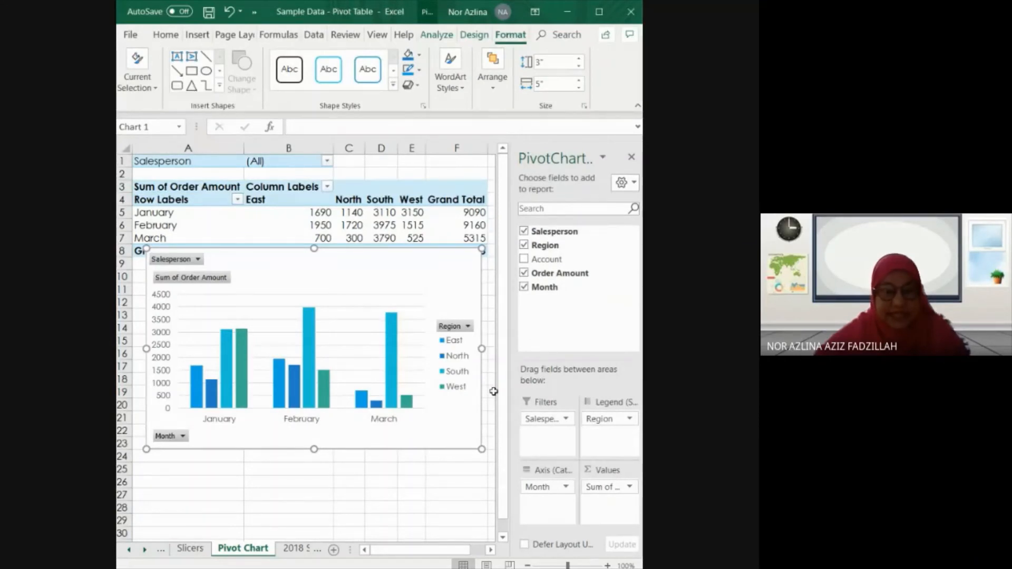
pyautogui.moveTo(392, 265); pyautogui.dragTo(397, 290)
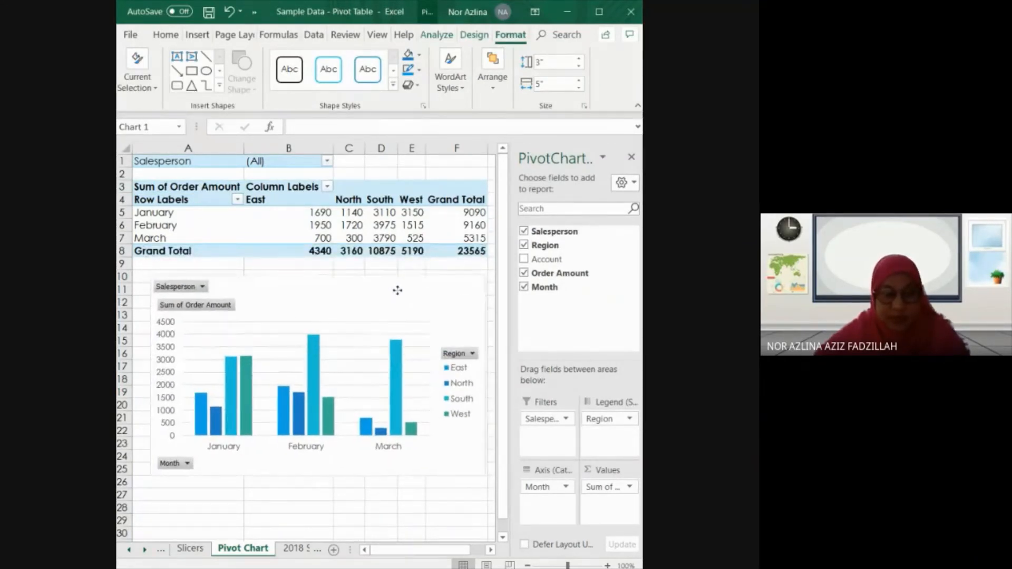
pyautogui.moveTo(484, 478); pyautogui.dragTo(466, 455)
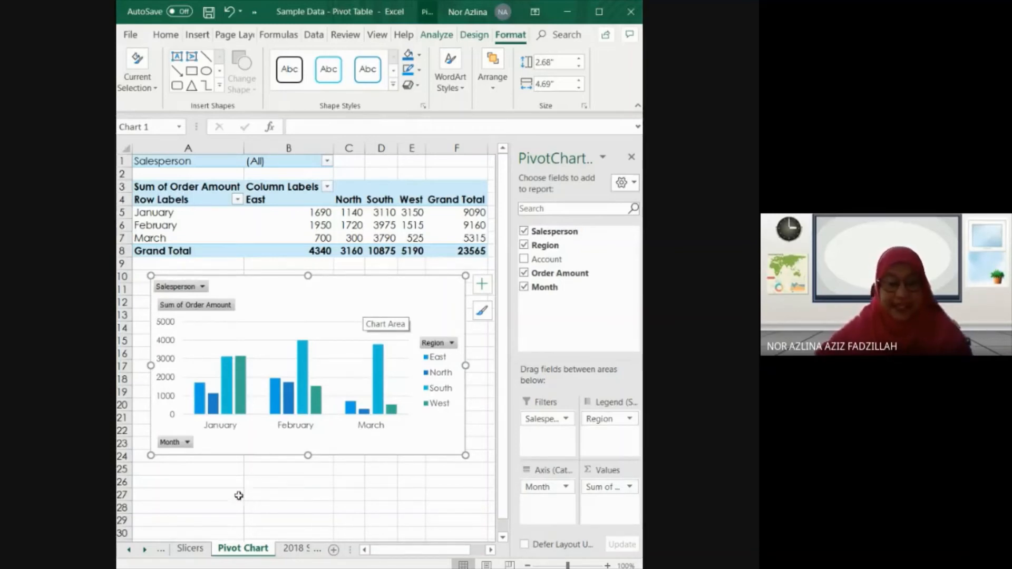
# Filter the PivotChart by month to show only January.
pyautogui.click(186, 444)
pyautogui.click(149, 296)
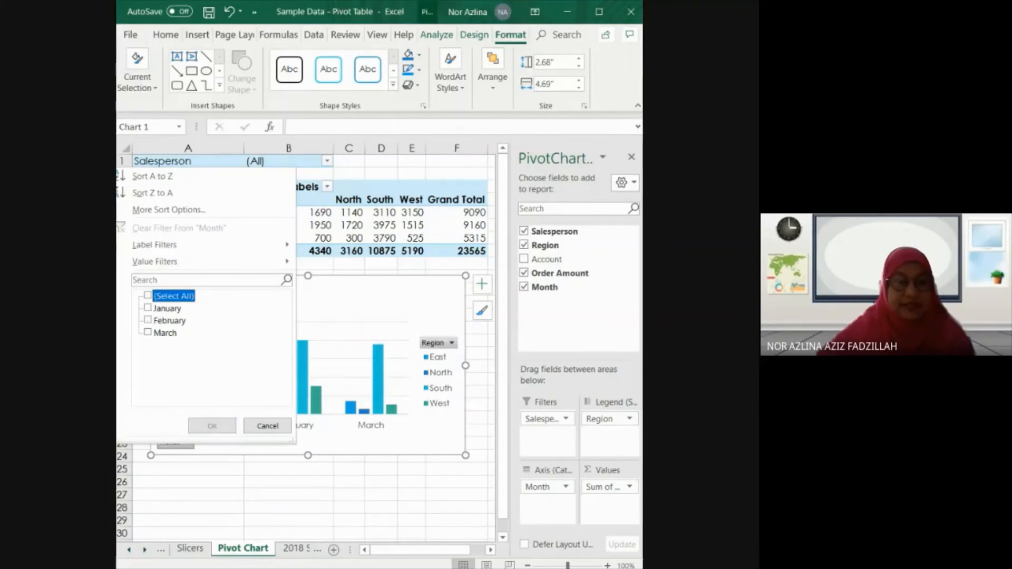
pyautogui.click(148, 308)
pyautogui.click(212, 426)
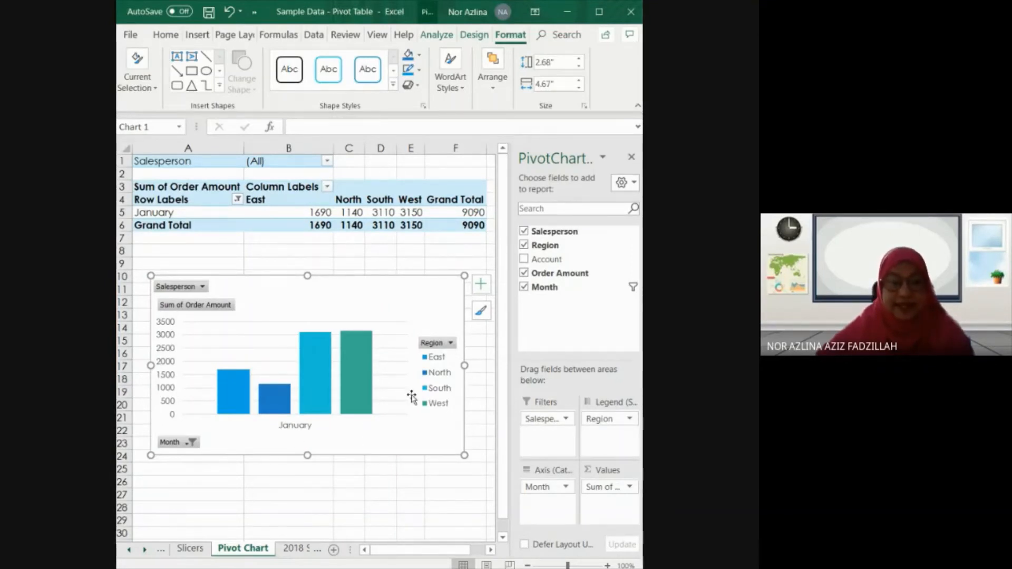
# Filter the PivotChart to the East region only, and to the third salesperson in the Salesperson list.
pyautogui.click(451, 344)
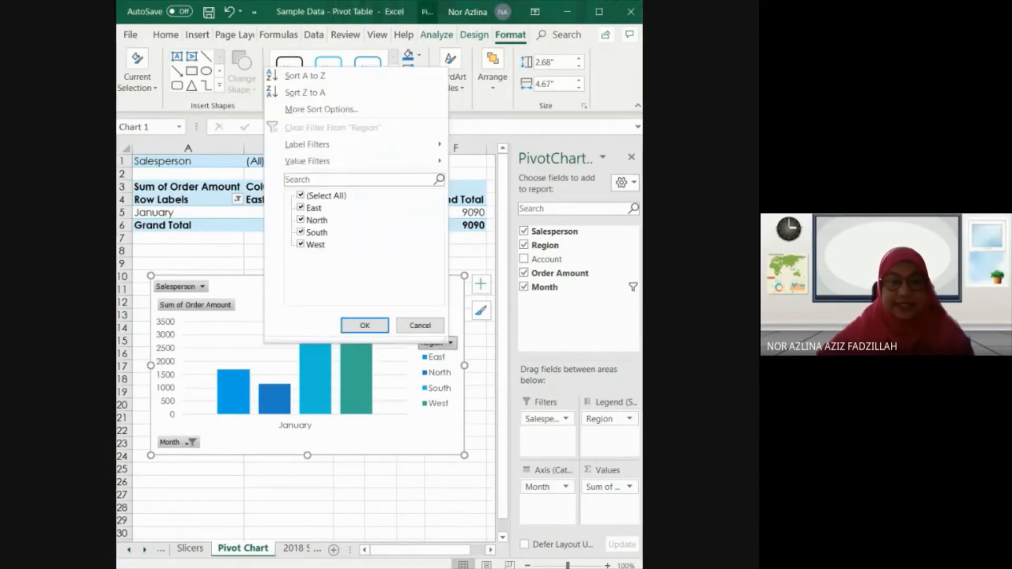
pyautogui.click(301, 196)
pyautogui.click(301, 208)
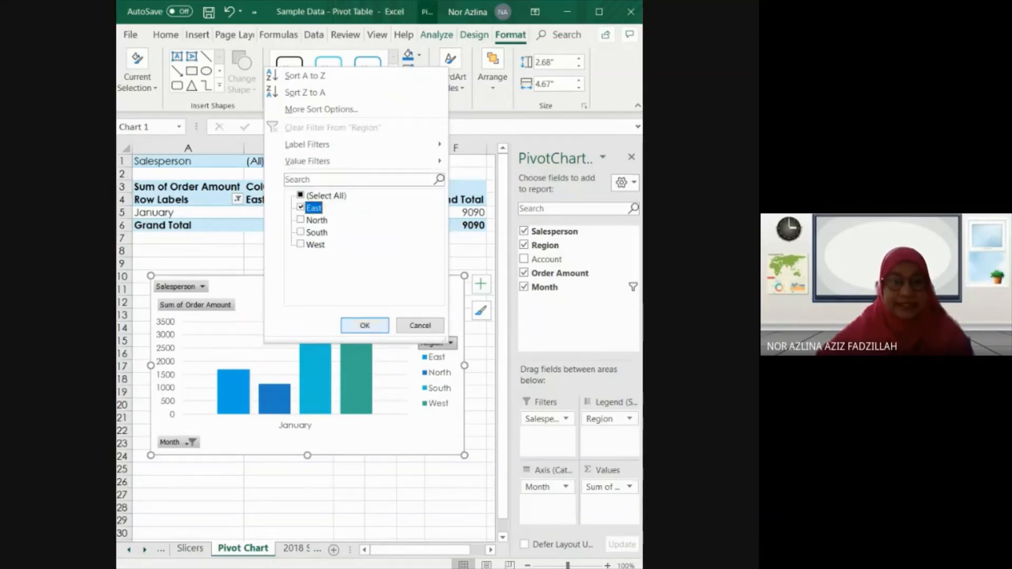
pyautogui.click(365, 325)
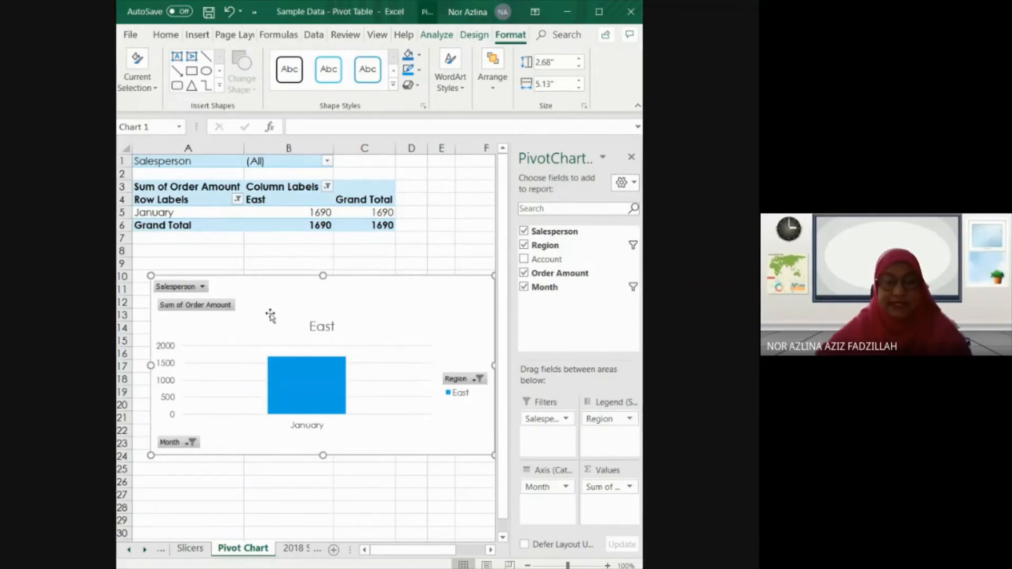
pyautogui.click(203, 287)
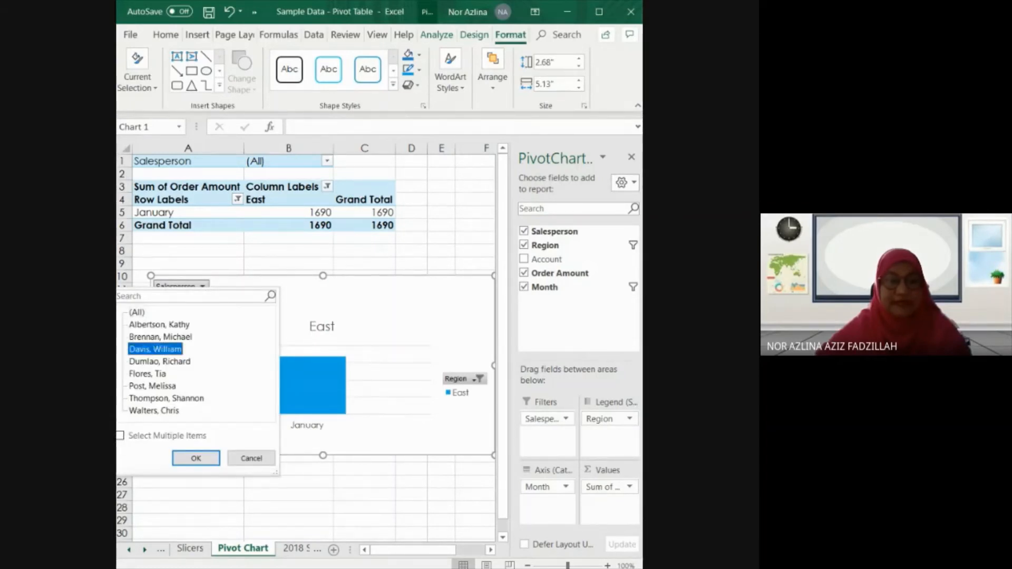
pyautogui.click(204, 456)
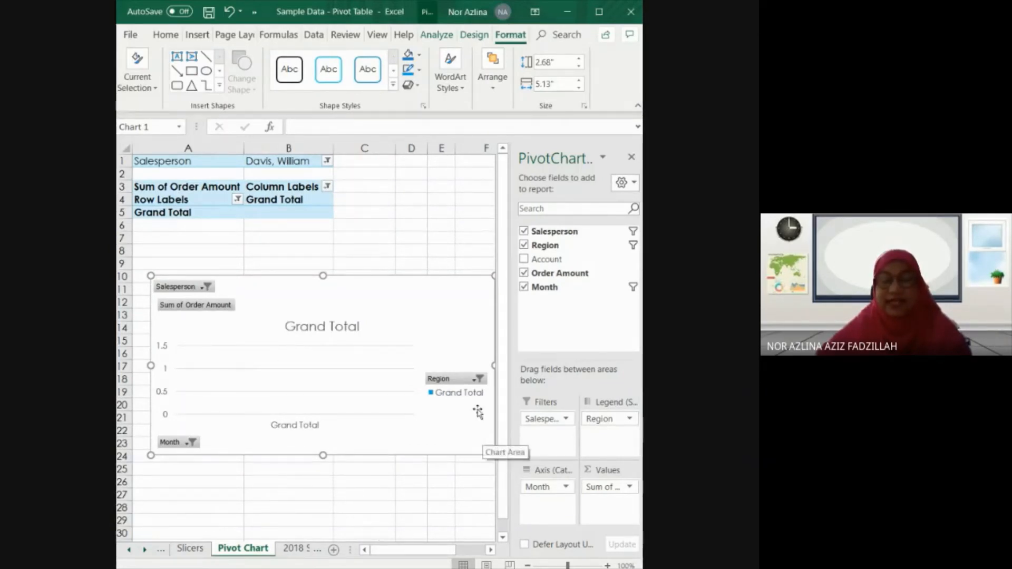
# Restore all regions in the PivotChart's Region filter, and filter it to the South region only.
pyautogui.click(478, 379)
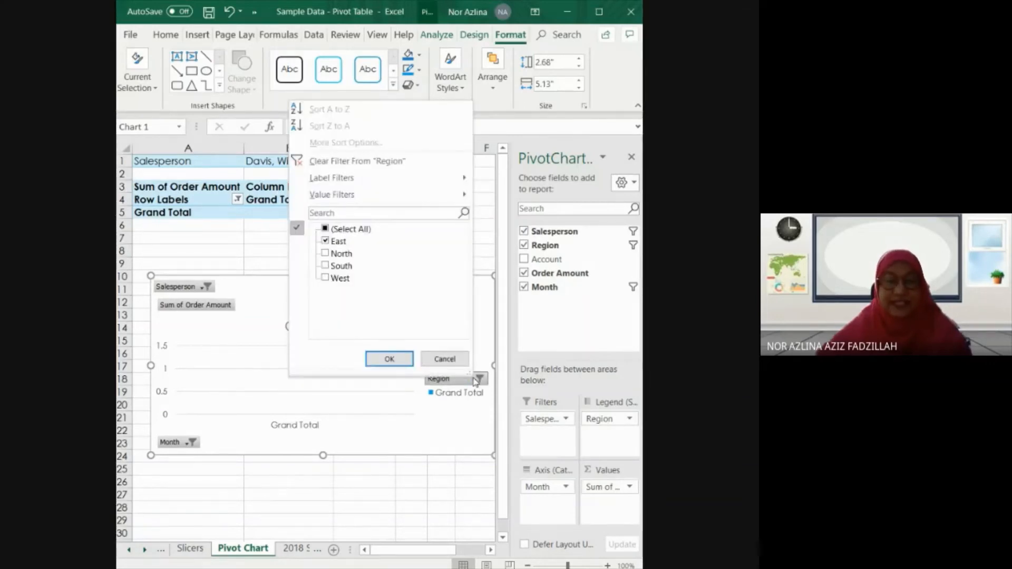
pyautogui.click(325, 229)
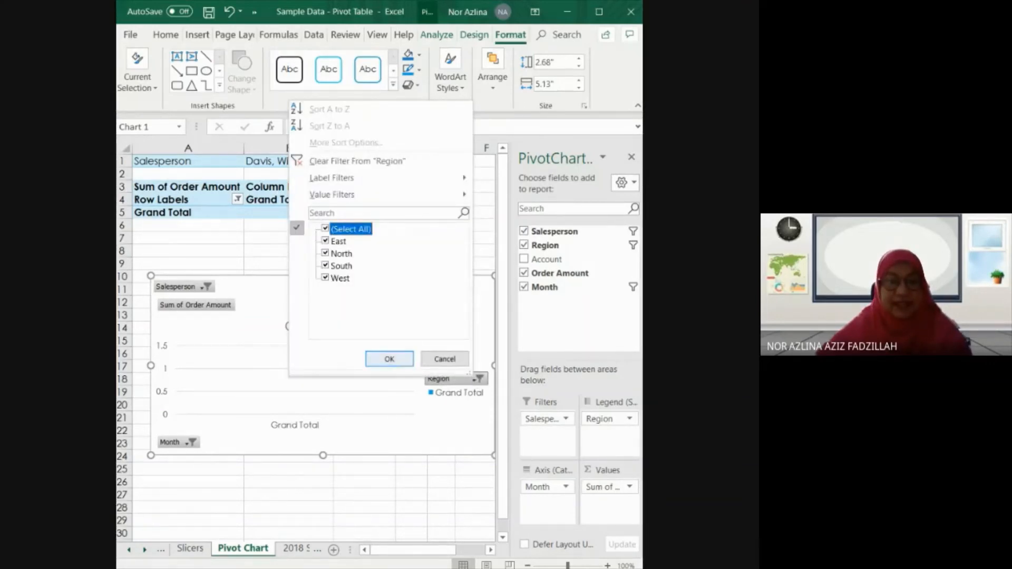
pyautogui.click(385, 360)
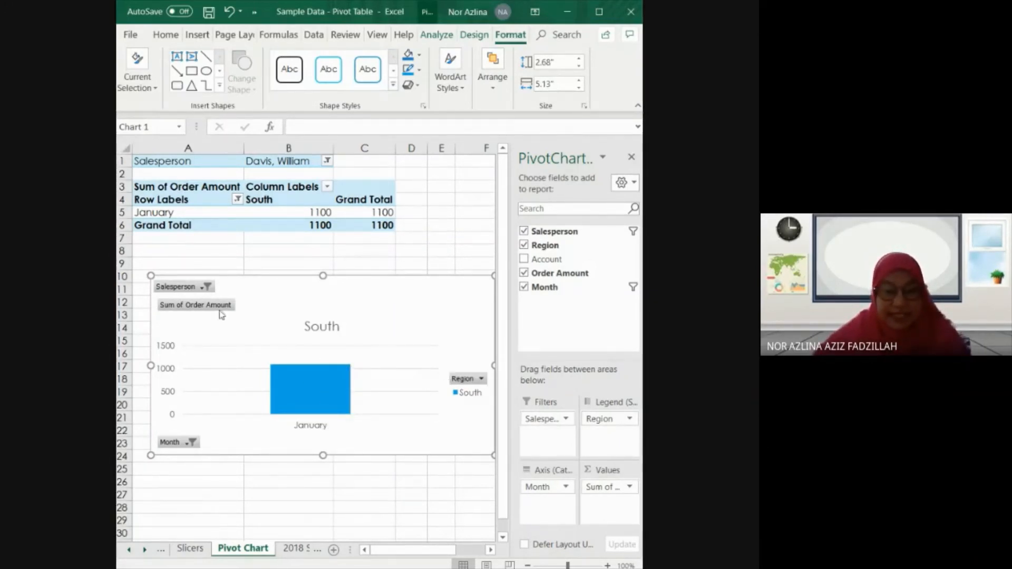
pyautogui.click(481, 379)
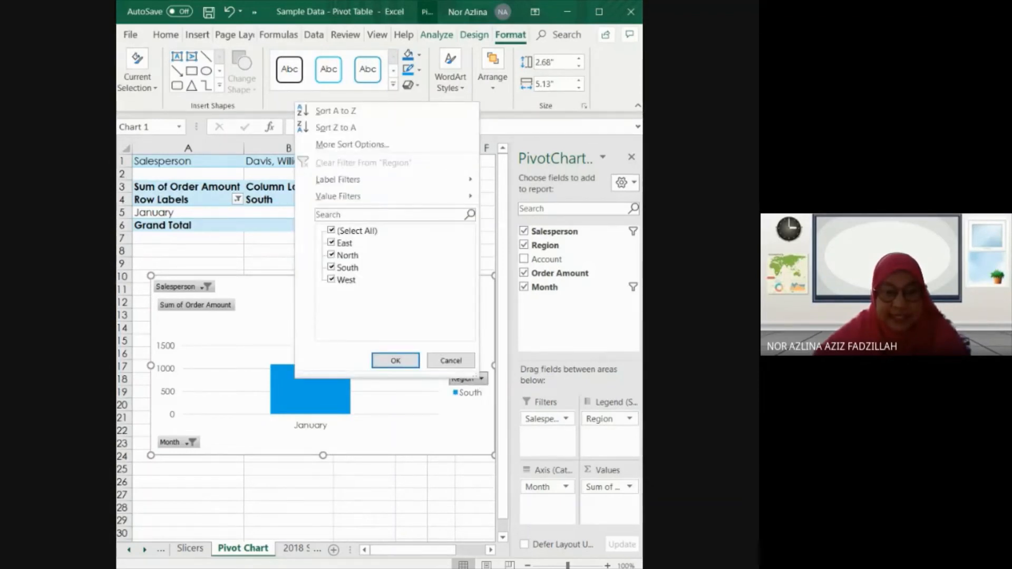
pyautogui.click(331, 231)
pyautogui.click(331, 267)
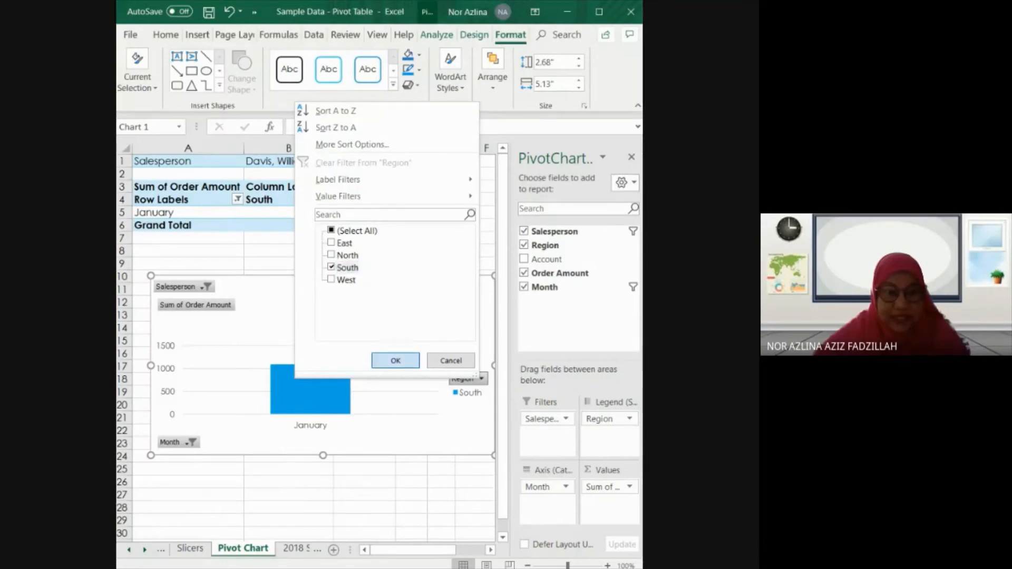
pyautogui.click(396, 360)
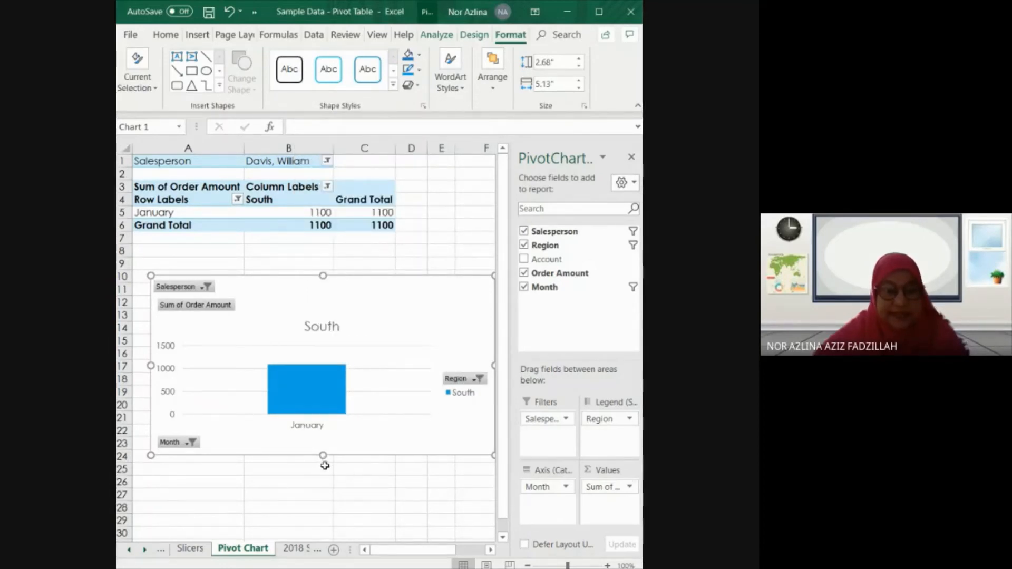
# Set the PivotChart's Salesperson filter to (All).
pyautogui.click(207, 289)
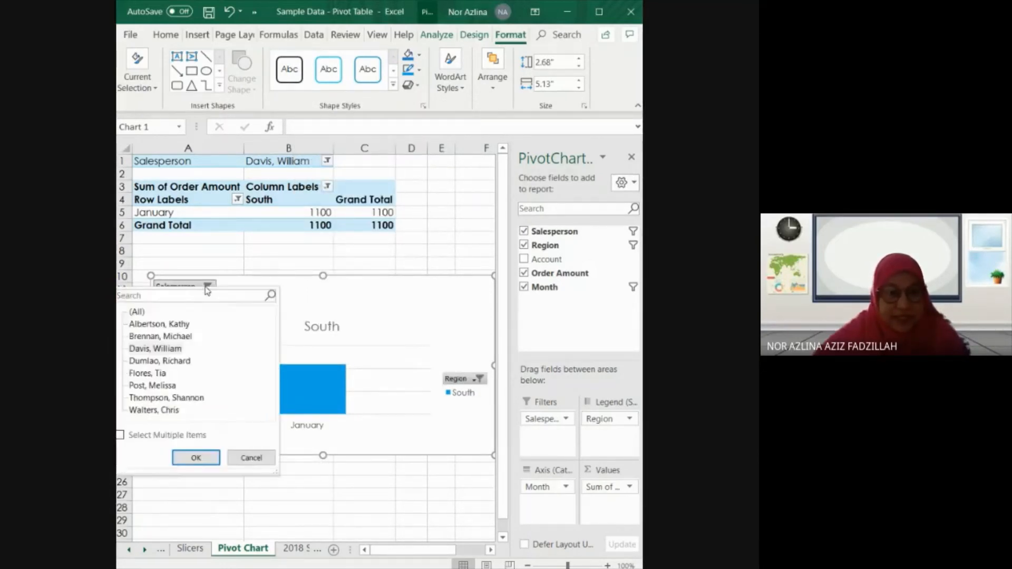
pyautogui.click(138, 312)
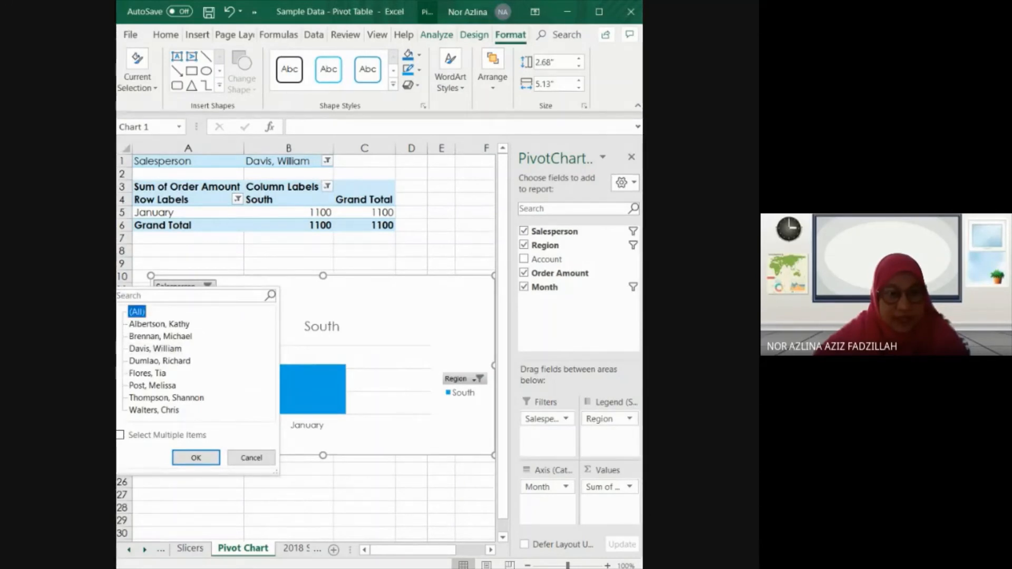
pyautogui.click(195, 457)
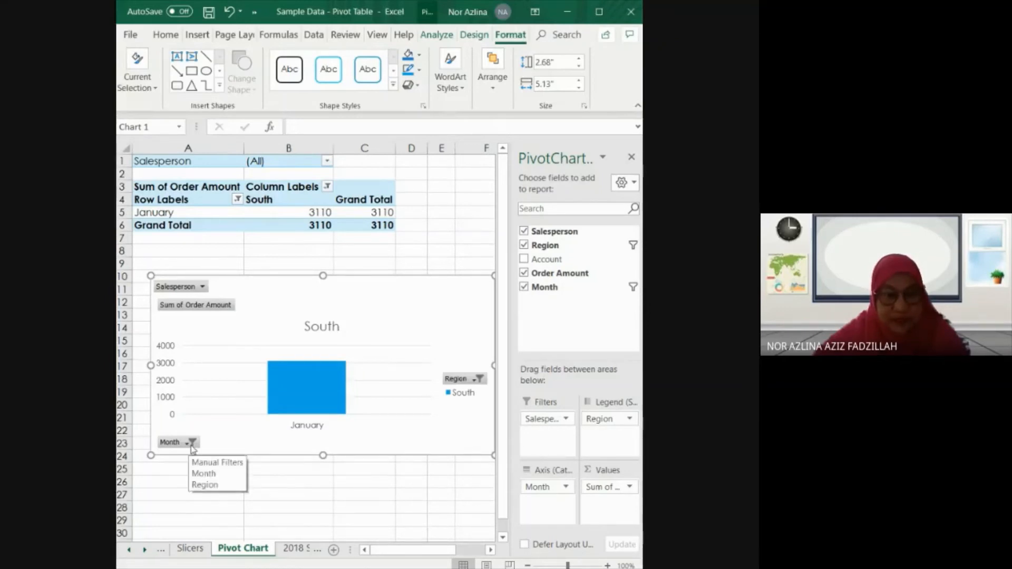
# Filter the PivotChart to the third salesperson in the list, and include all months in the PivotTable's row filter.
pyautogui.click(203, 288)
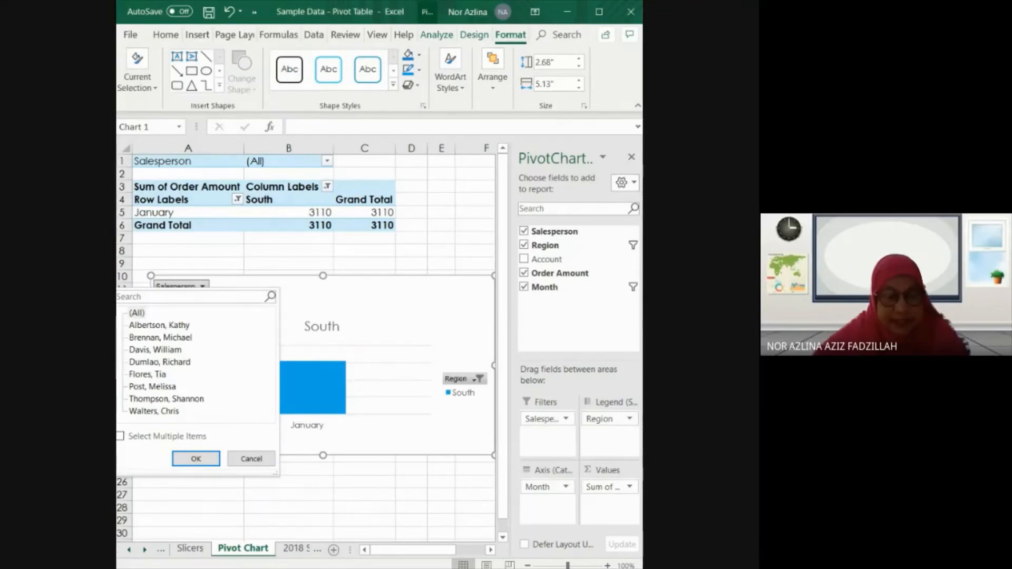
pyautogui.click(155, 350)
pyautogui.click(196, 459)
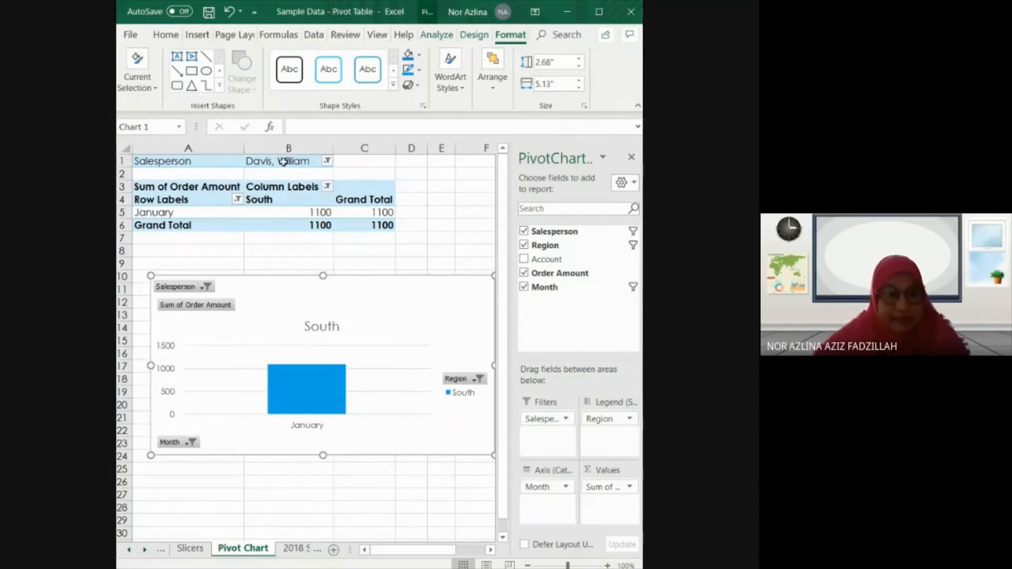
pyautogui.click(238, 202)
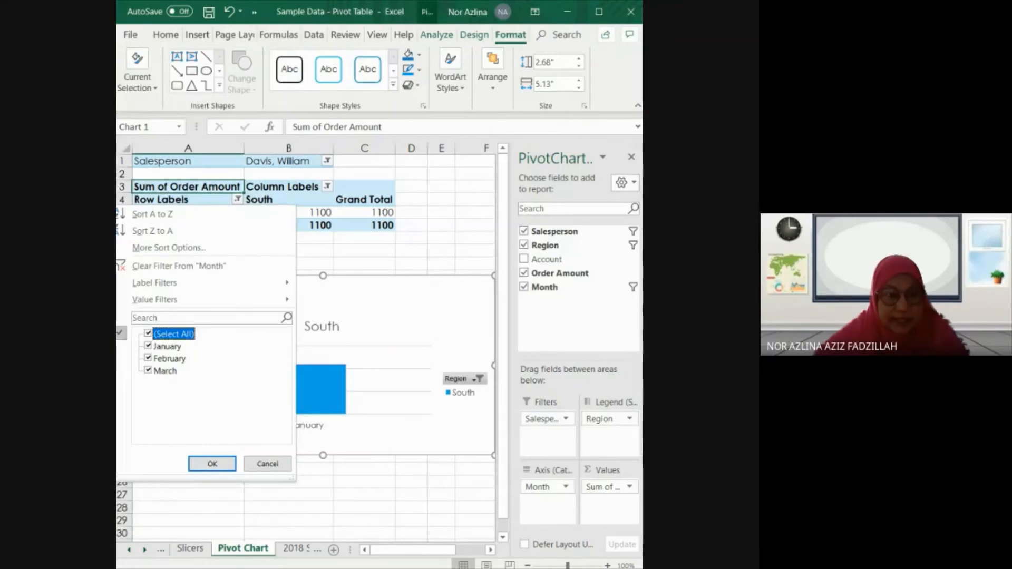
pyautogui.click(212, 464)
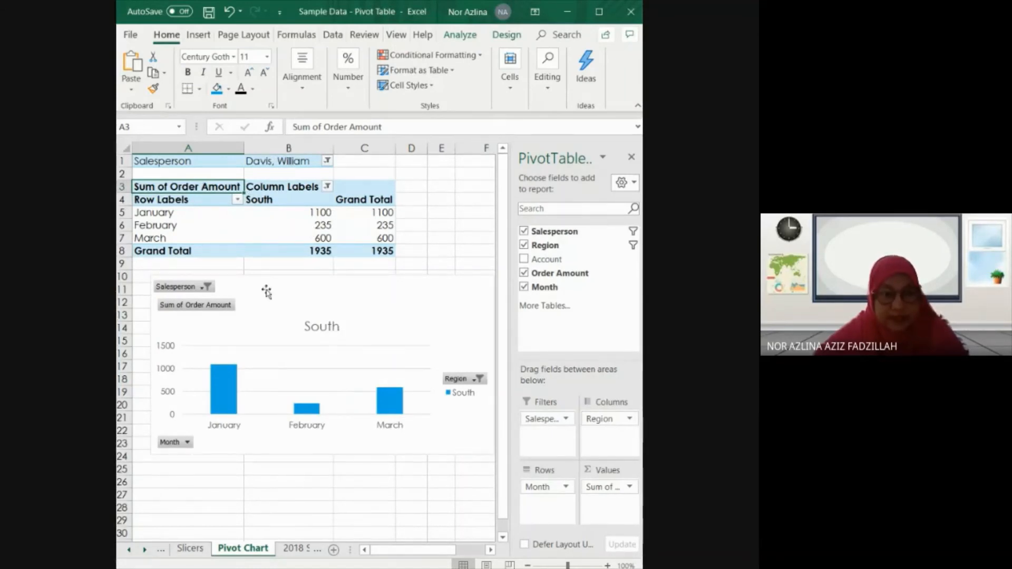
# Shrink the PivotChart to about 2.46 by 3.58 inches and shift it slightly toward the sheet's left edge, below the PivotTable.
pyautogui.click(390, 305)
pyautogui.moveTo(495, 365); pyautogui.dragTo(460, 369)
pyautogui.moveTo(390, 552); pyautogui.dragTo(375, 552)
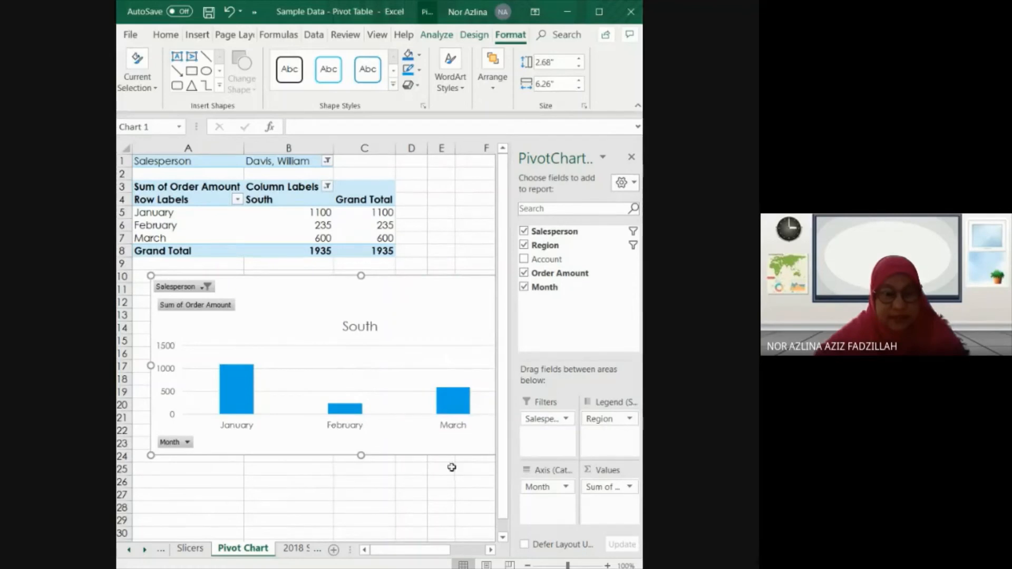
pyautogui.moveTo(411, 551); pyautogui.dragTo(446, 551)
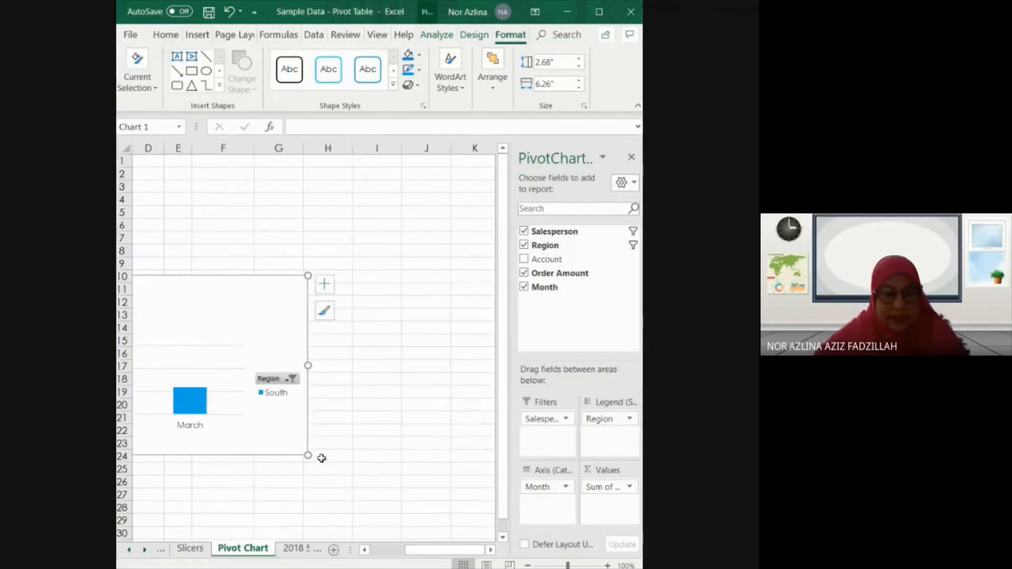
pyautogui.moveTo(308, 455); pyautogui.dragTo(176, 441)
pyautogui.moveTo(419, 551); pyautogui.dragTo(382, 551)
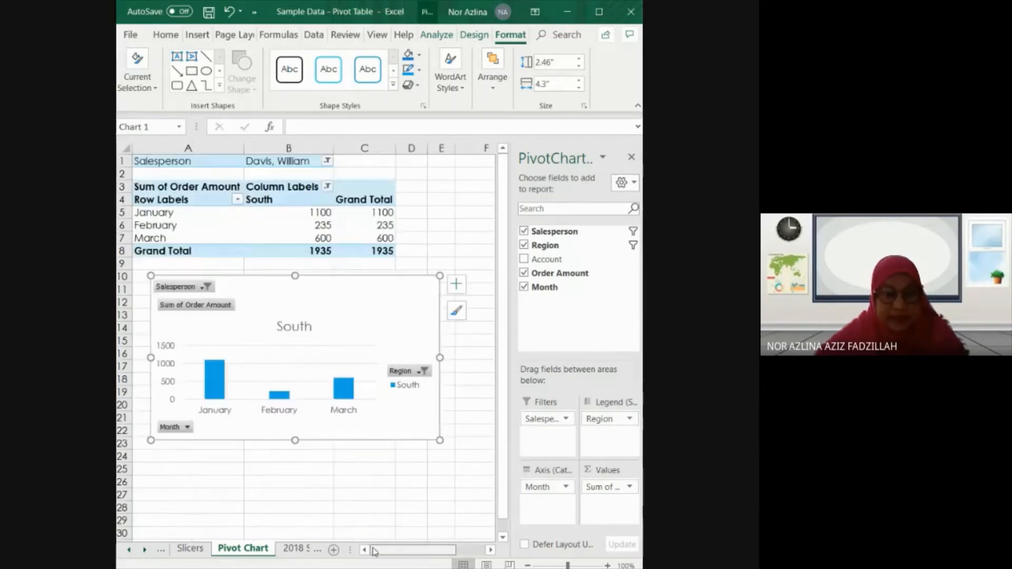
pyautogui.click(366, 478)
pyautogui.click(420, 351)
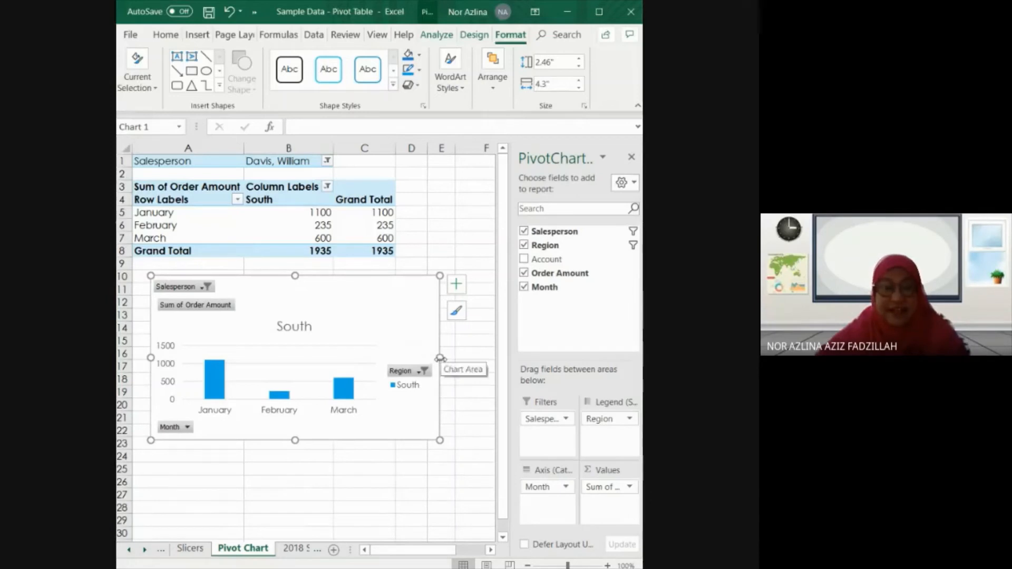
pyautogui.moveTo(440, 358); pyautogui.dragTo(391, 355)
pyautogui.moveTo(259, 290); pyautogui.dragTo(255, 289)
pyautogui.click(419, 378)
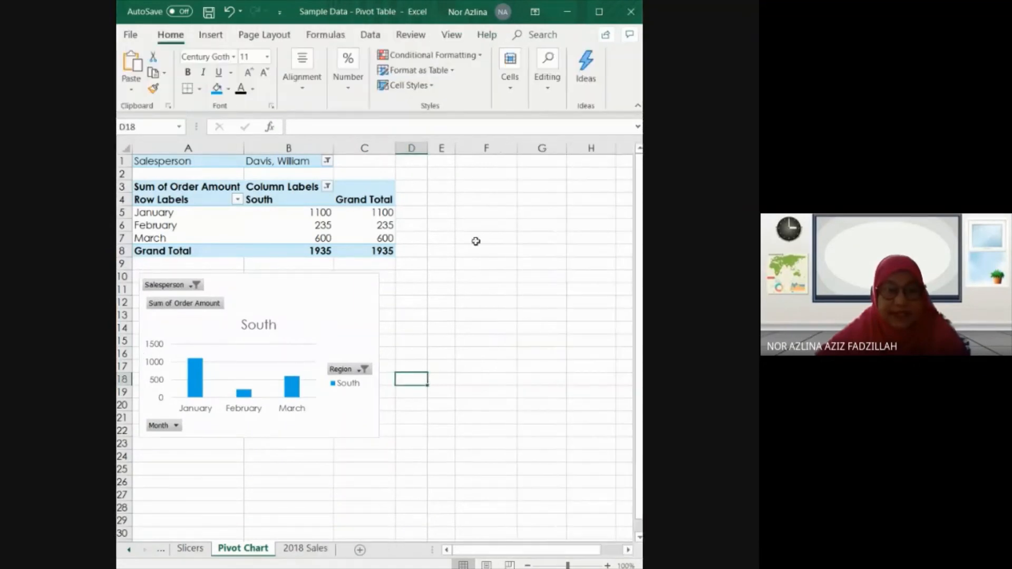
# Insert a Salesperson slicer for the PivotChart and place it directly to the right of the chart.
pyautogui.click(328, 321)
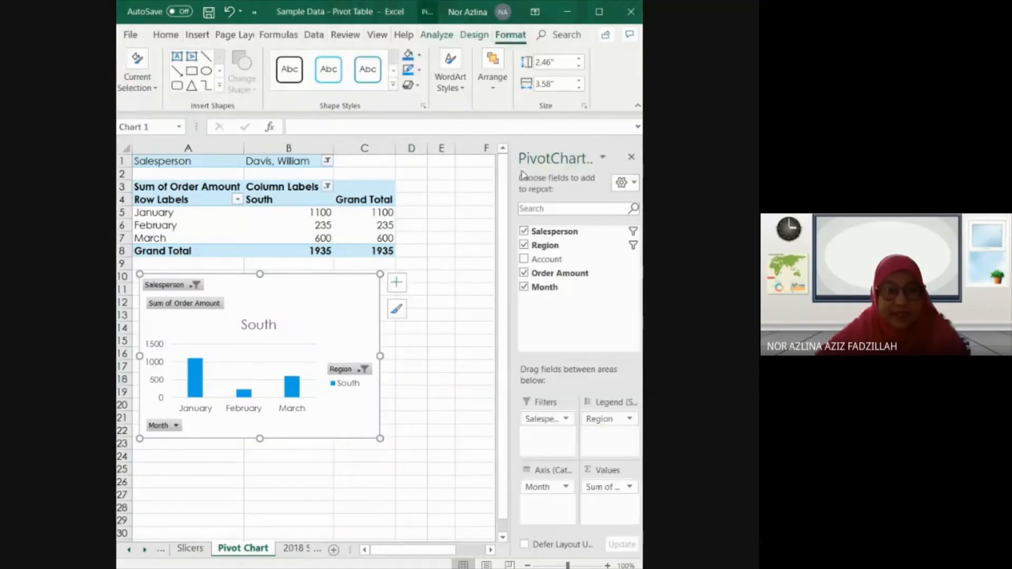
pyautogui.click(449, 35)
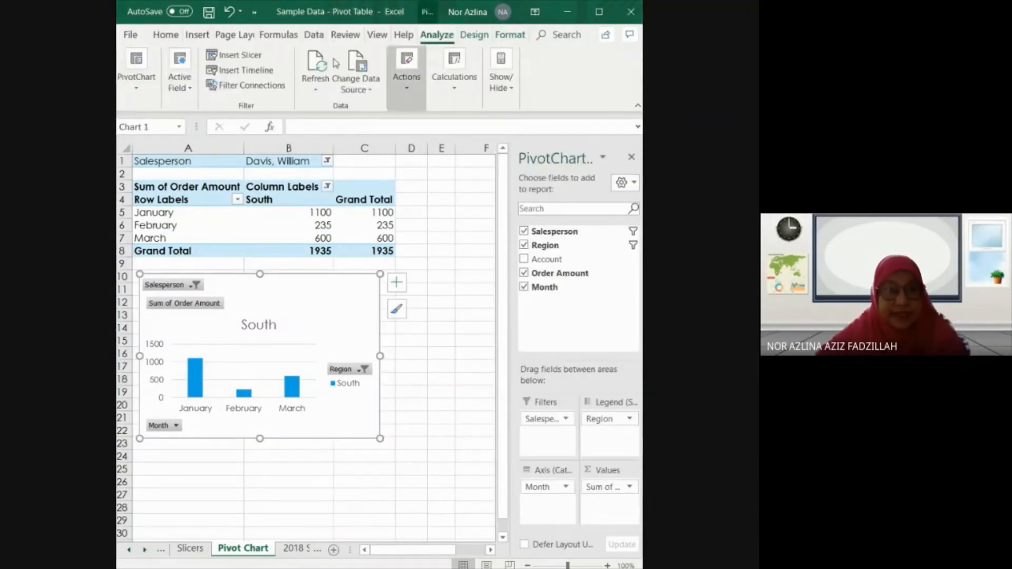
pyautogui.click(259, 55)
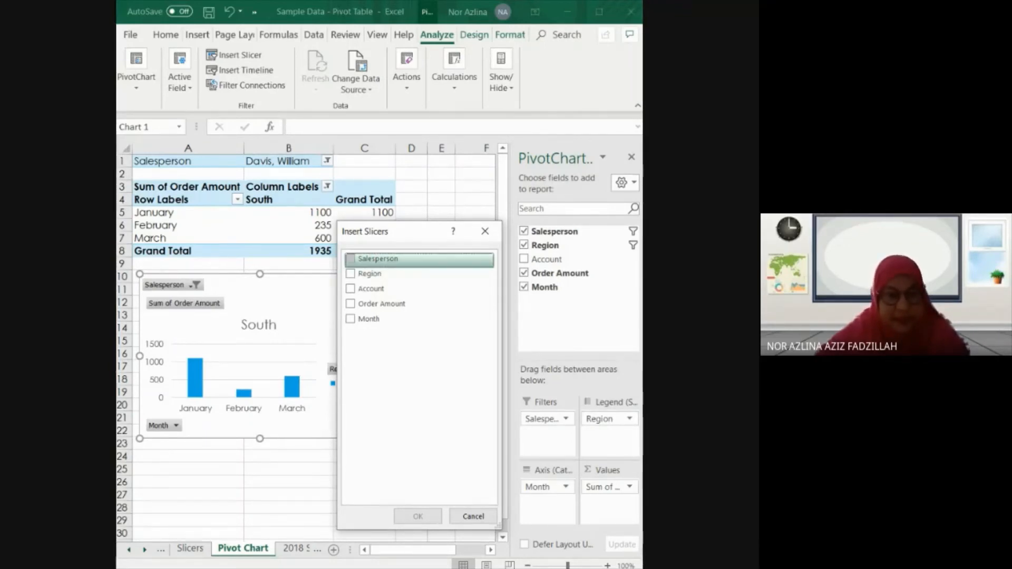
pyautogui.click(351, 259)
pyautogui.click(417, 516)
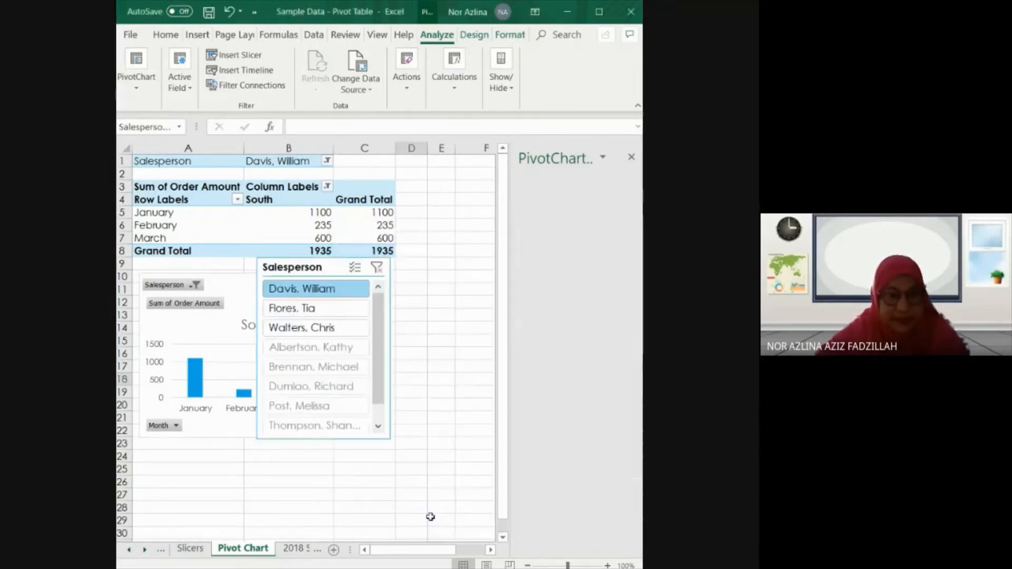
pyautogui.moveTo(294, 270); pyautogui.dragTo(429, 286)
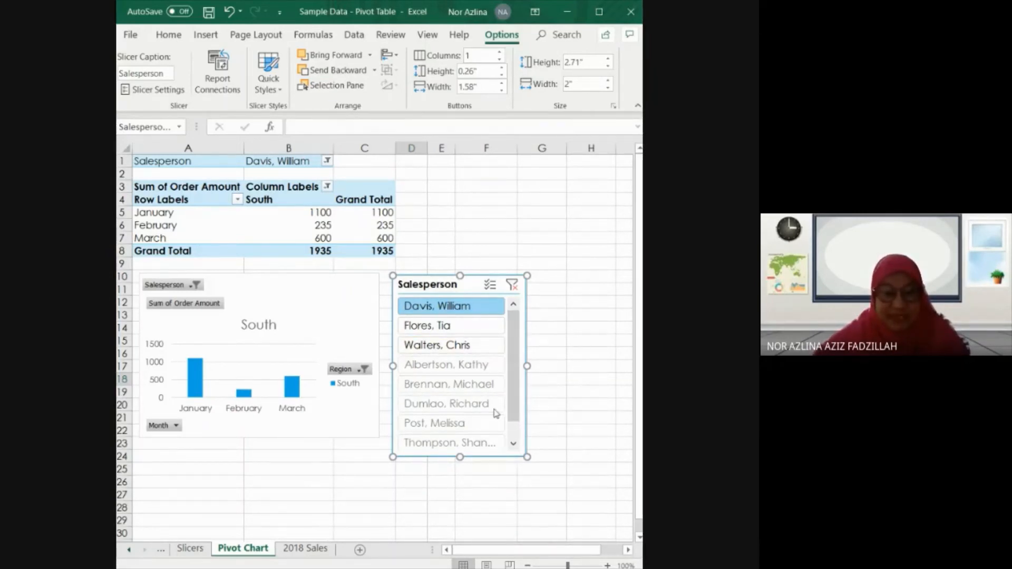
# Filter with the Salesperson slicer, choosing the second and finally the third salesperson listed in it.
pyautogui.moveTo(515, 406); pyautogui.dragTo(520, 358)
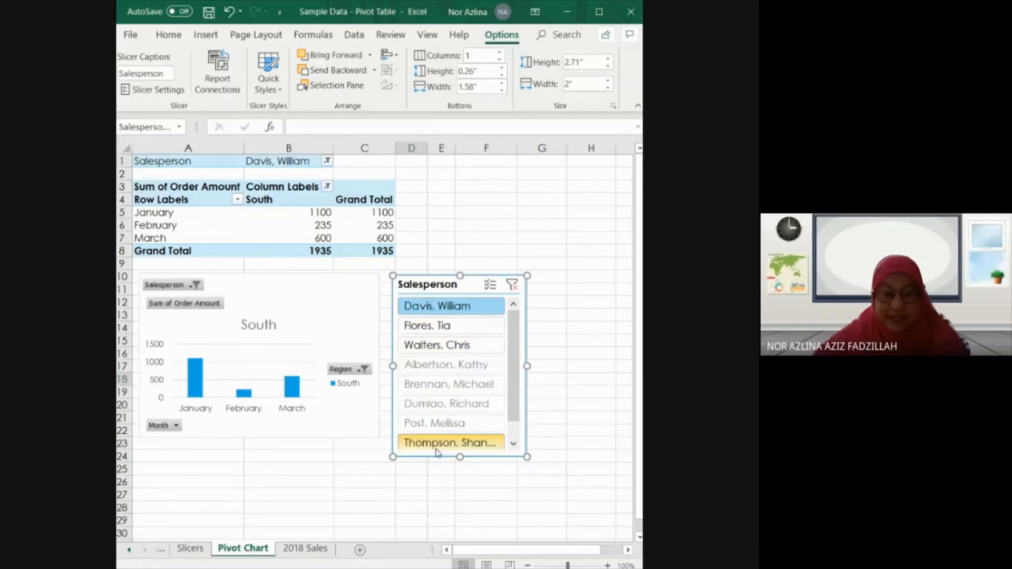
pyautogui.click(443, 327)
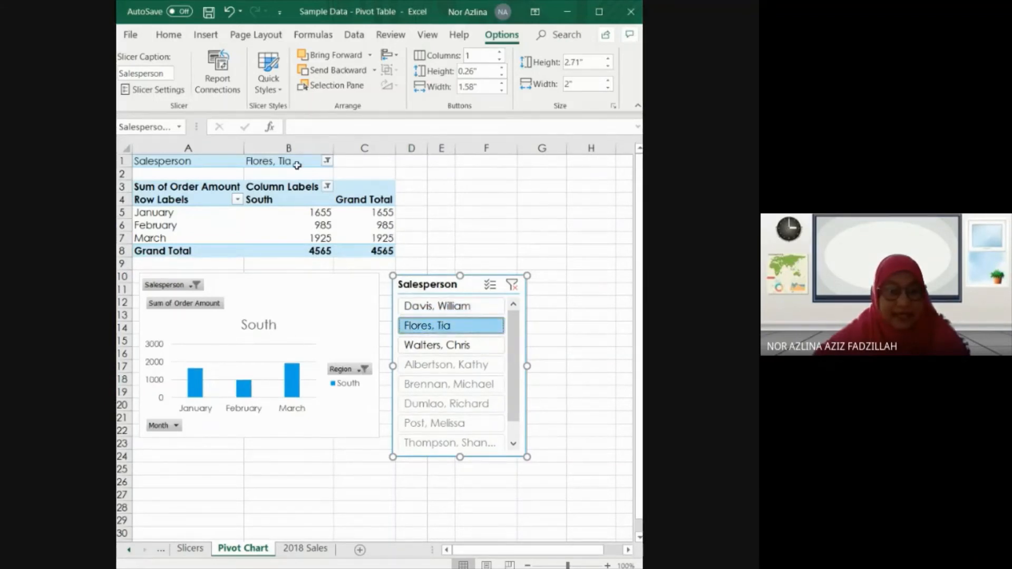
pyautogui.click(458, 346)
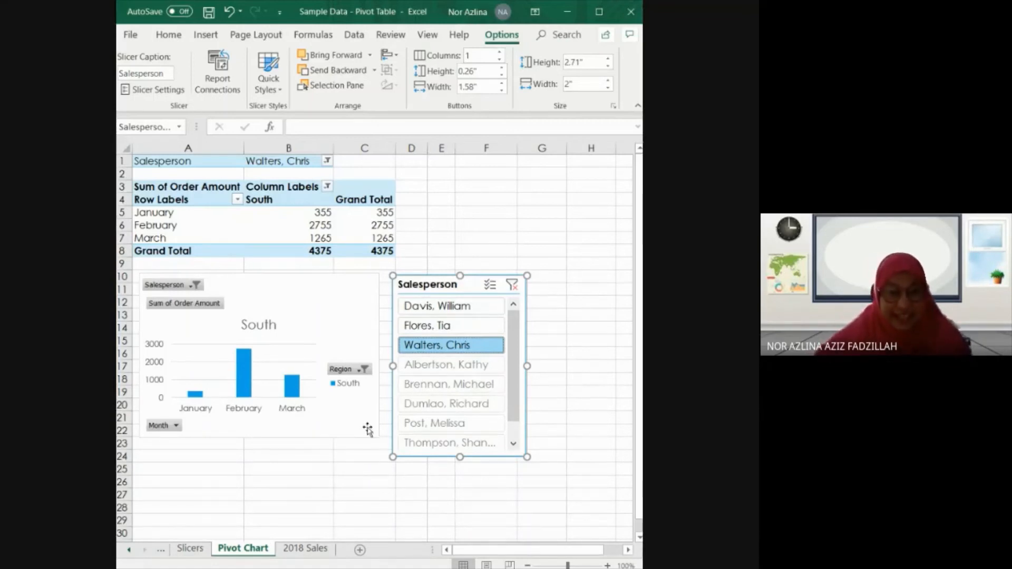
pyautogui.click(360, 370)
pyautogui.click(361, 371)
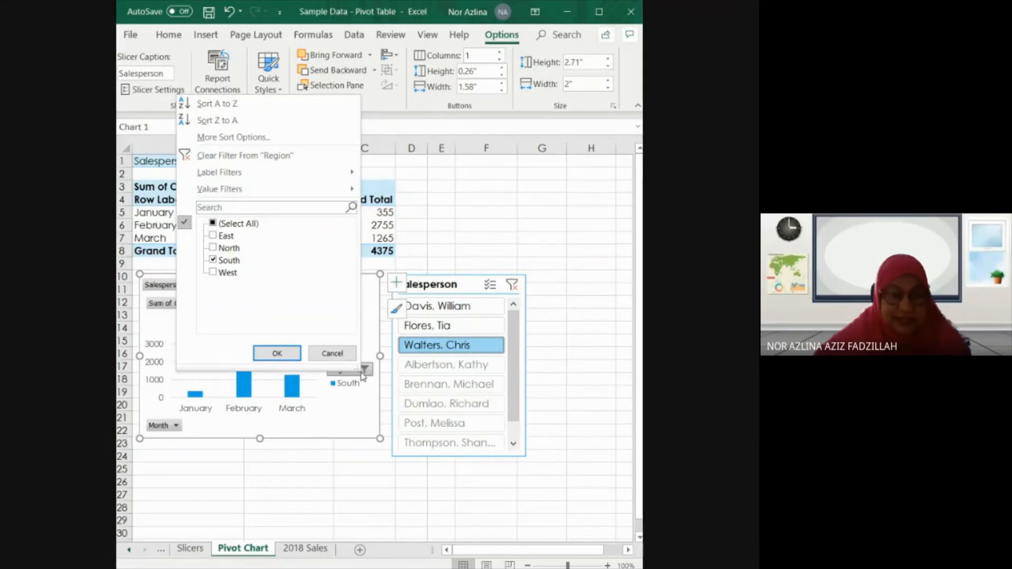
pyautogui.click(332, 354)
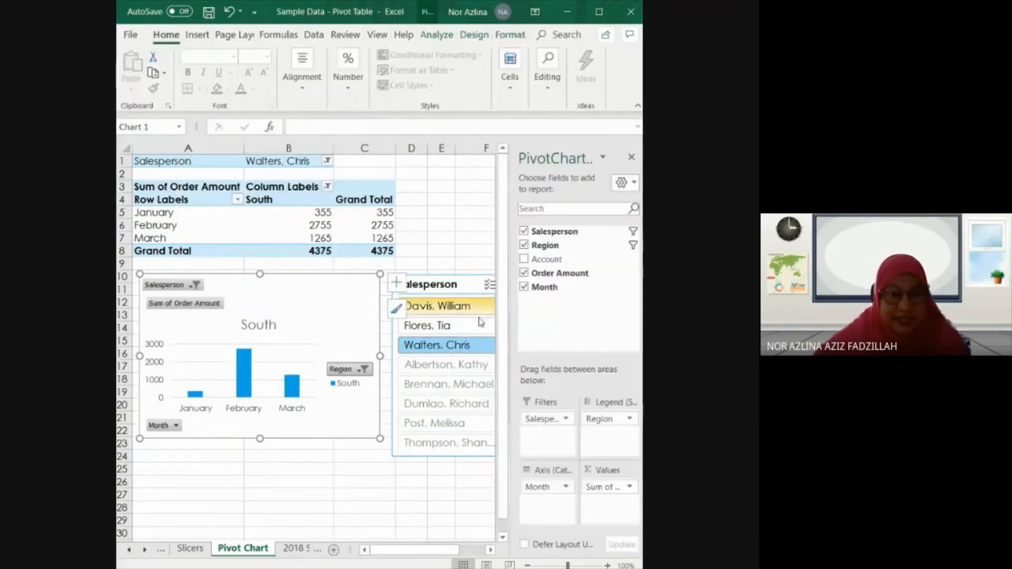
# Insert a Region slicer for the PivotChart and move it clear of the chart, to the right of the PivotTable.
pyautogui.click(441, 35)
pyautogui.click(240, 56)
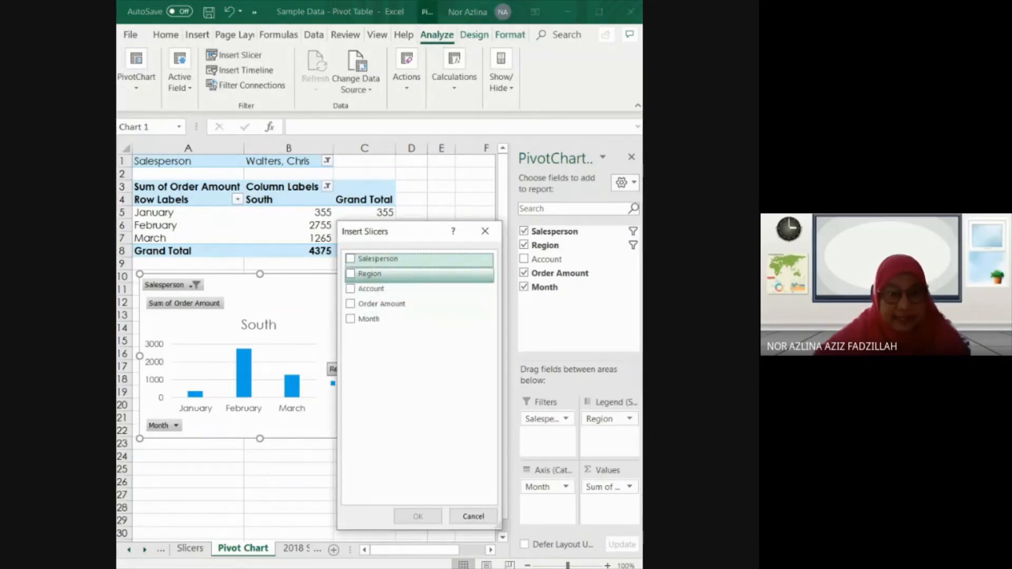
pyautogui.click(350, 258)
pyautogui.click(350, 273)
pyautogui.click(419, 516)
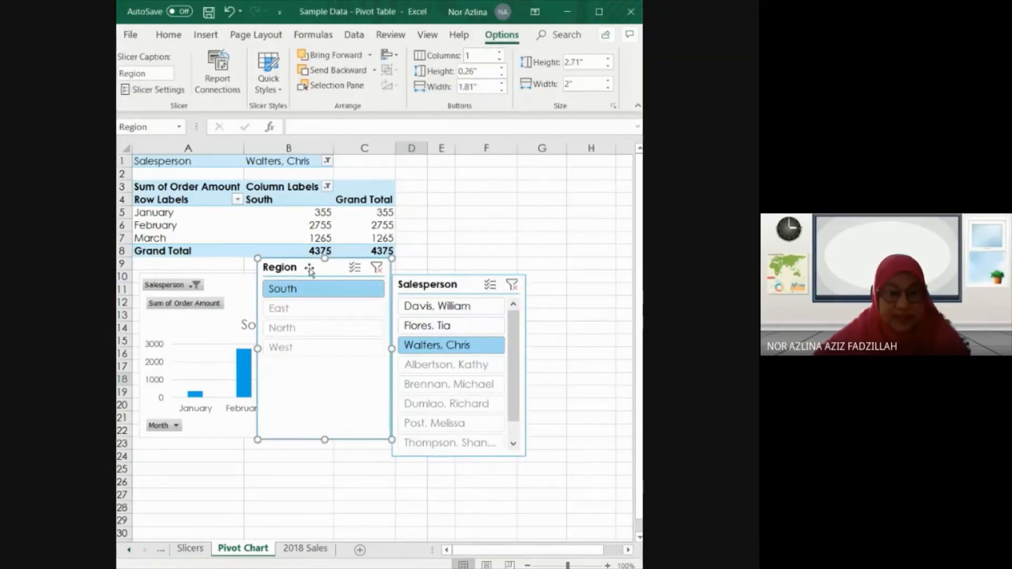
pyautogui.moveTo(309, 268); pyautogui.dragTo(555, 199)
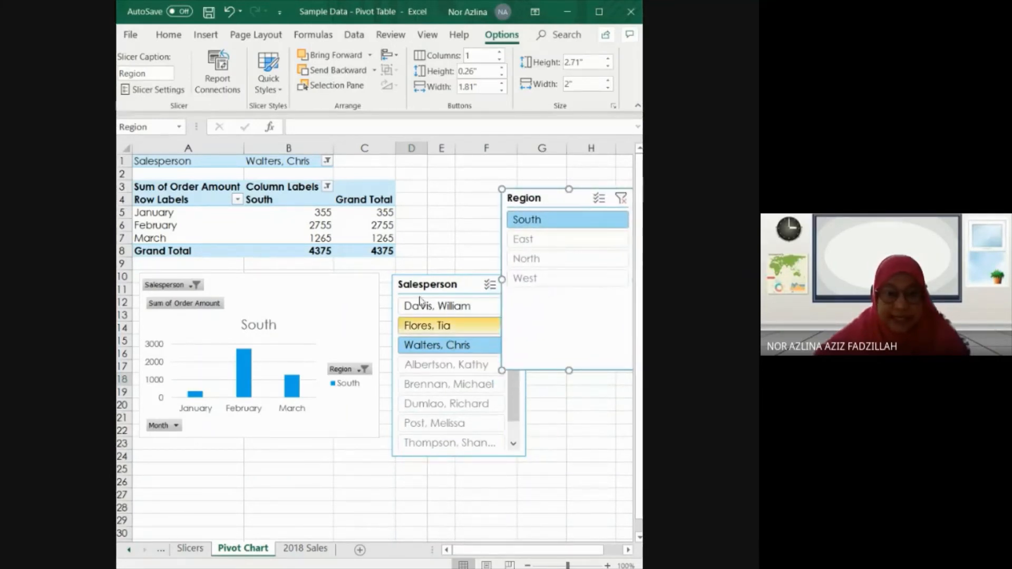
# Narrow the PivotChart and line up the Salesperson and Region slicers side by side to its right.
pyautogui.click(358, 311)
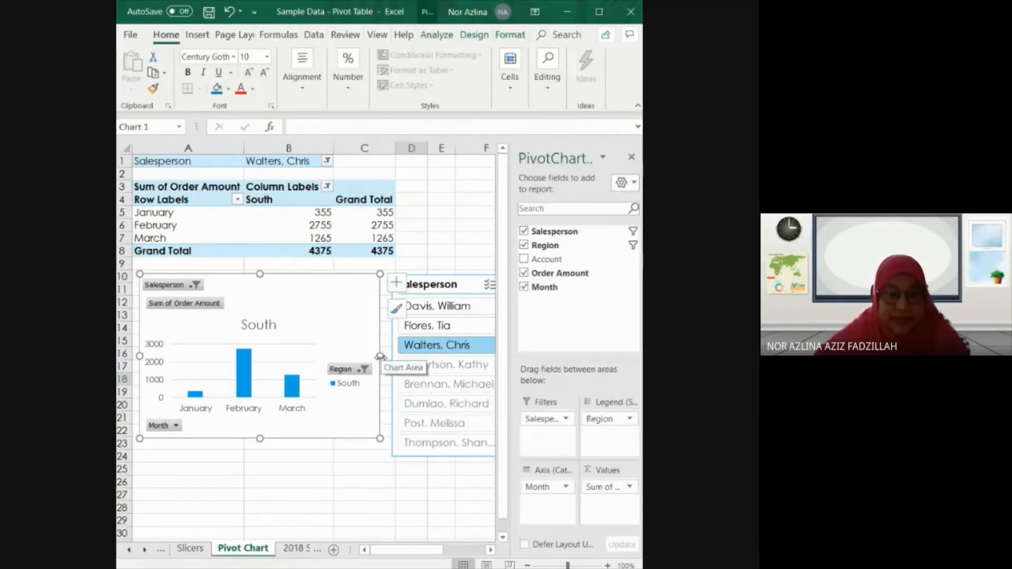
pyautogui.moveTo(350, 352); pyautogui.dragTo(350, 356)
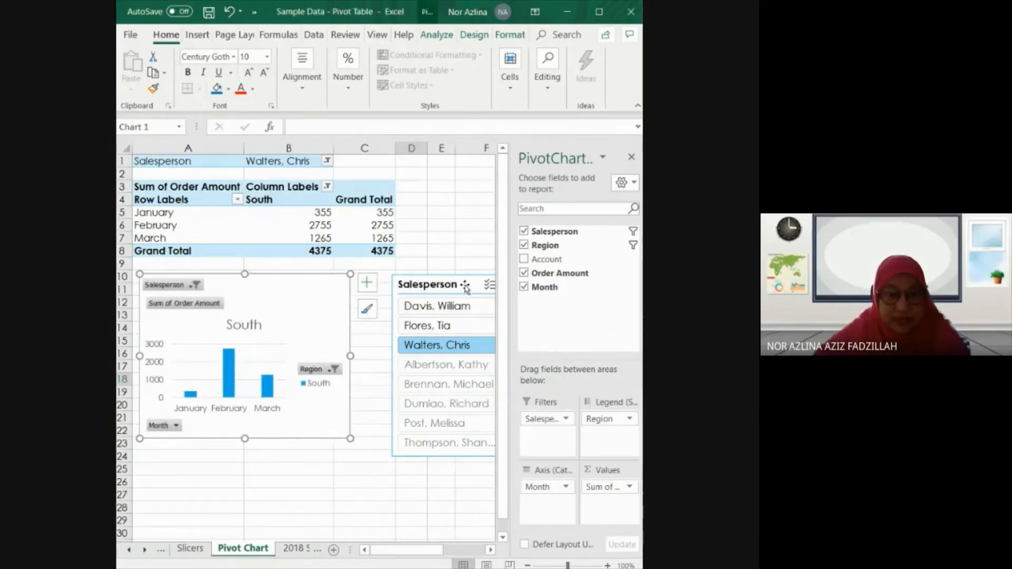
pyautogui.moveTo(467, 284); pyautogui.dragTo(430, 289)
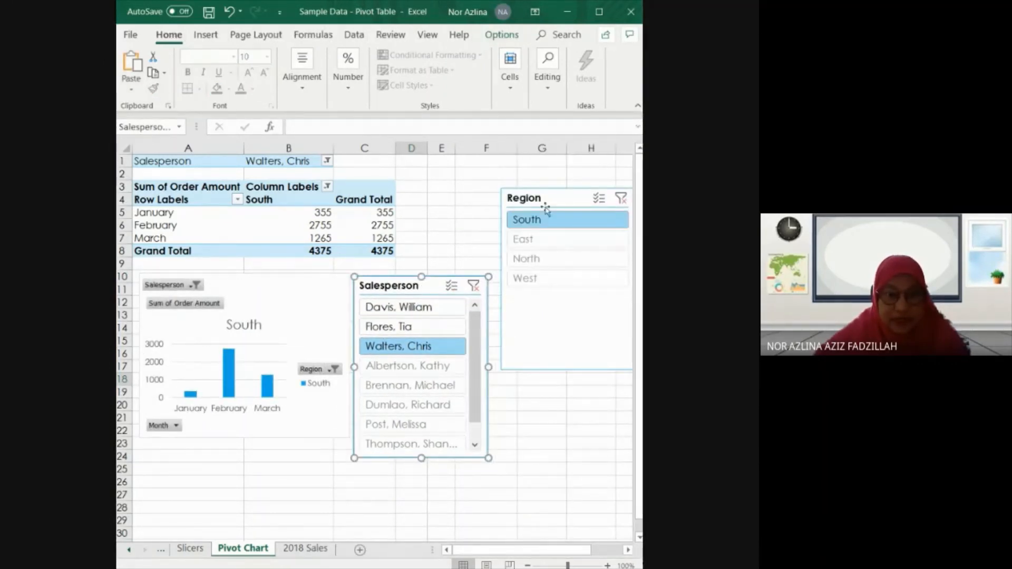
pyautogui.moveTo(551, 200); pyautogui.dragTo(541, 289)
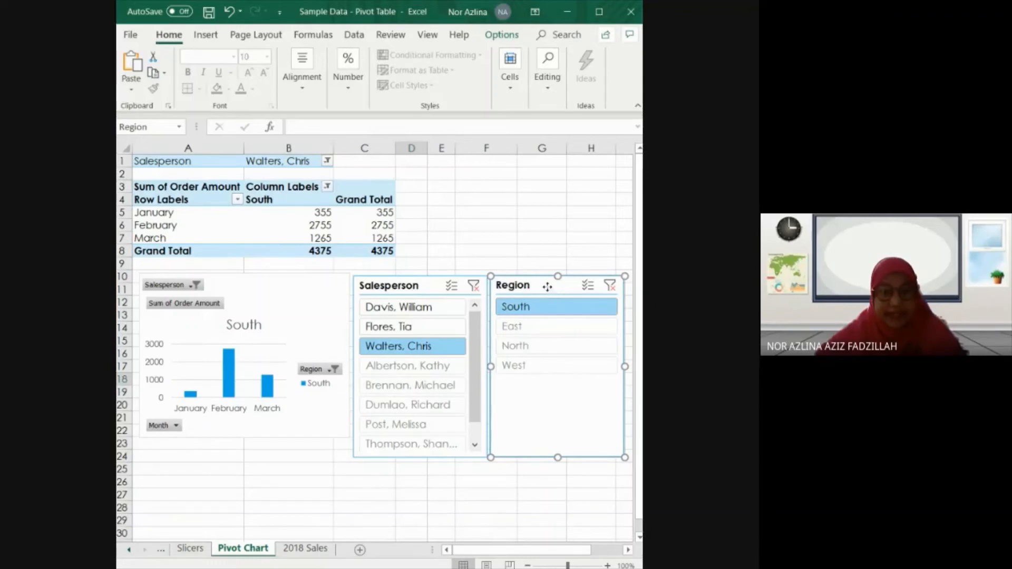
# Clear the Region slicer's filter, and filter the PivotChart by the sixth and finally the second salesperson in the Salesperson slicer.
pyautogui.moveTo(548, 286); pyautogui.dragTo(547, 287)
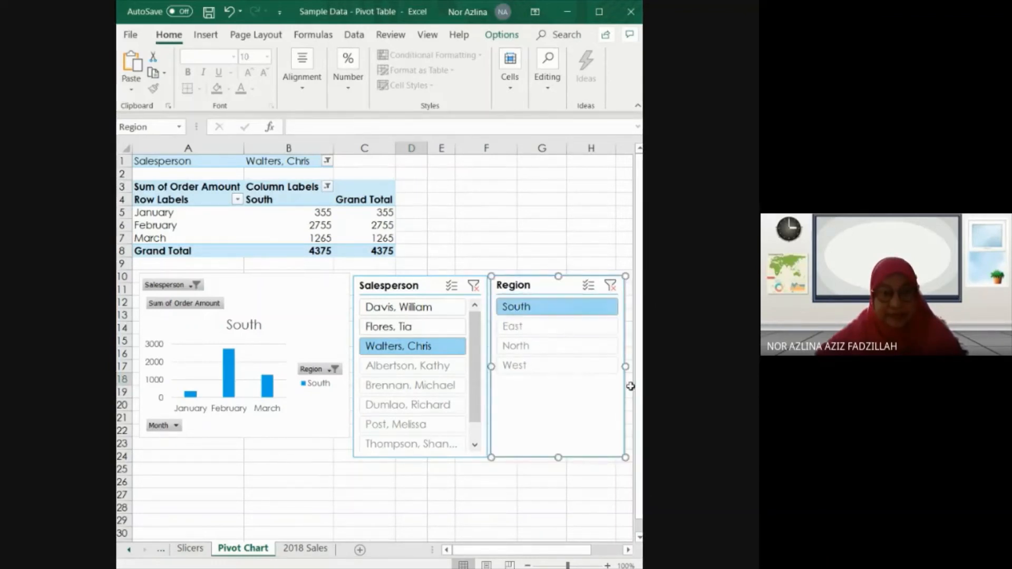
pyautogui.click(610, 287)
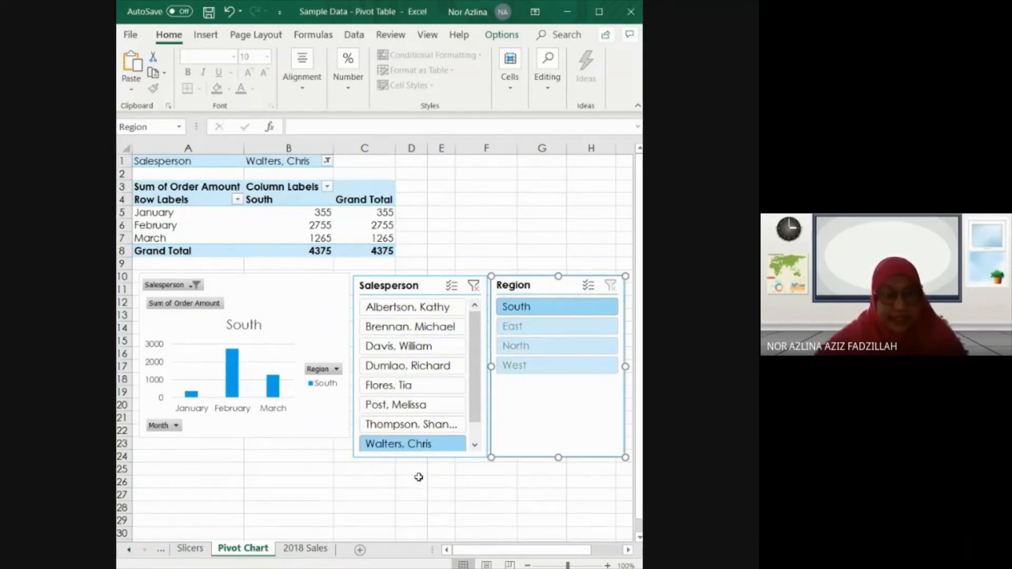
pyautogui.click(407, 409)
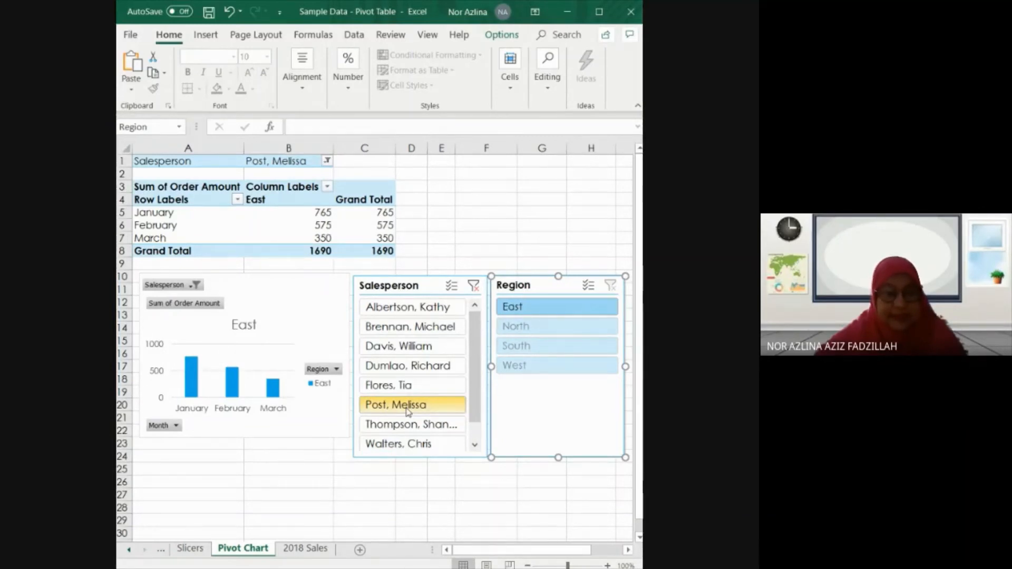
pyautogui.click(426, 332)
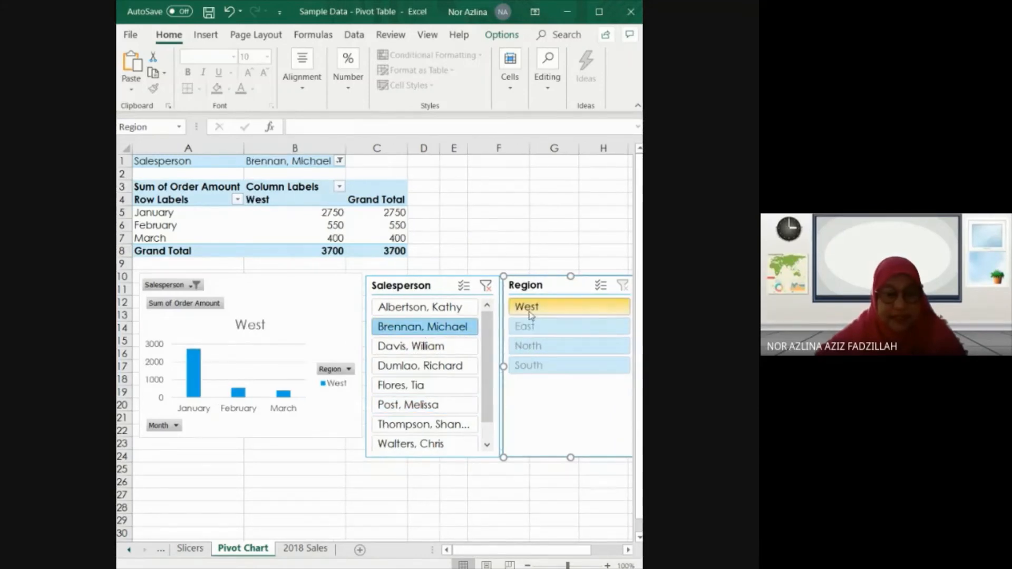
# Clear the Salesperson slicer's filter and narrow the Region slicer so it no longer covers the Salesperson slicer.
pyautogui.click(487, 291)
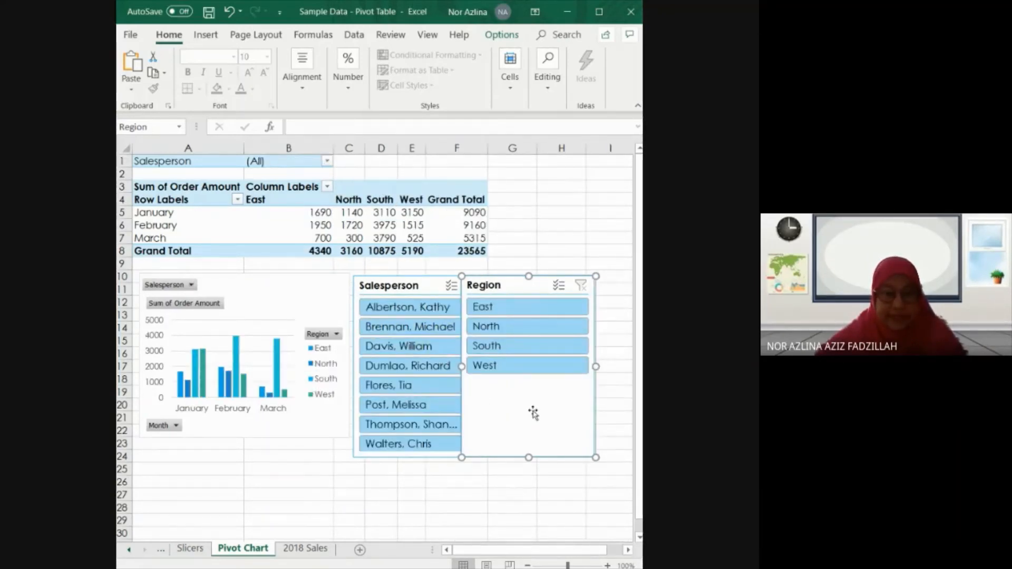
pyautogui.moveTo(460, 367); pyautogui.dragTo(484, 367)
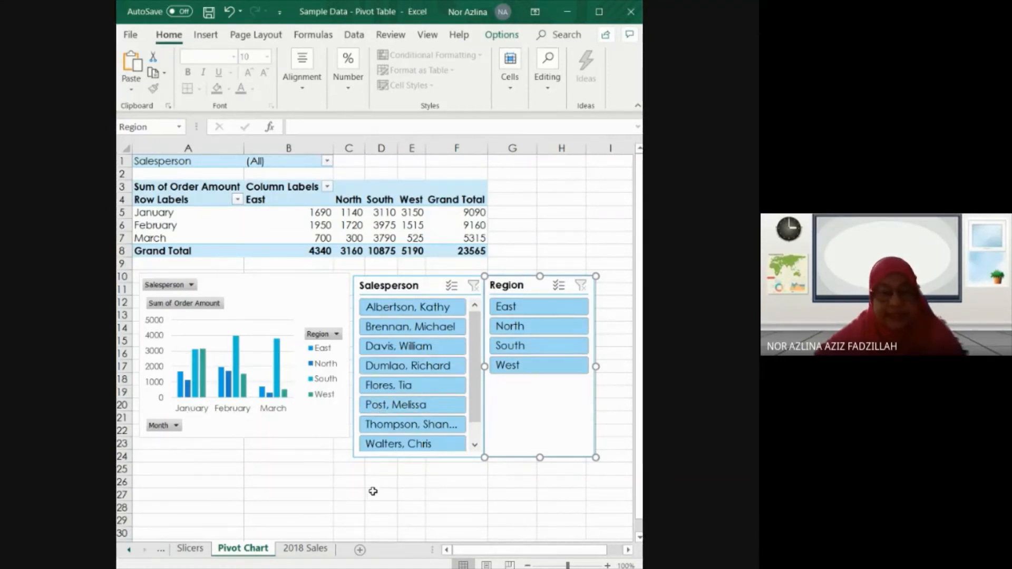
# Filter the PivotChart by the first and finally the second salesperson listed in the Salesperson slicer.
pyautogui.moveTo(476, 419); pyautogui.dragTo(479, 372)
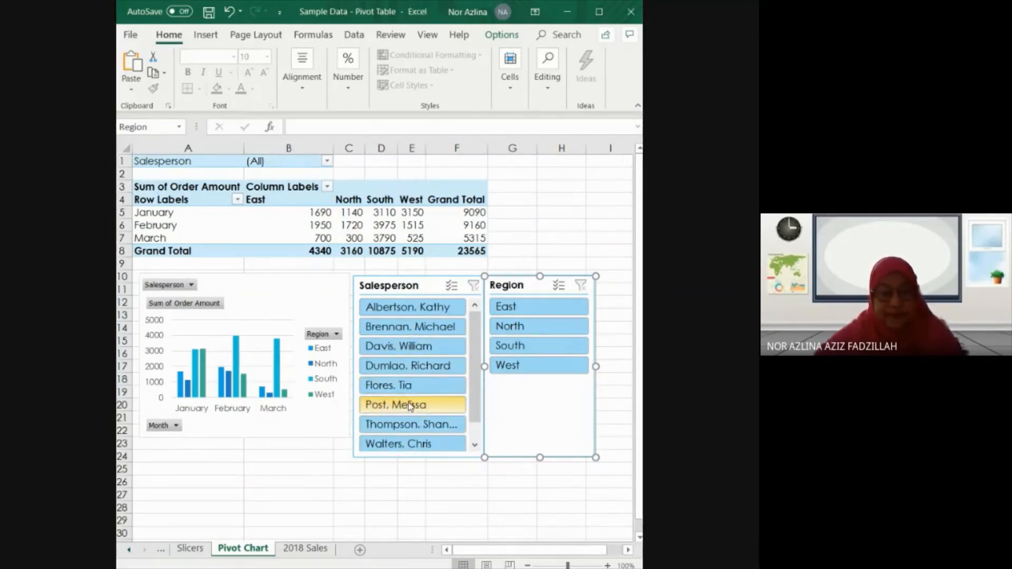
pyautogui.click(405, 312)
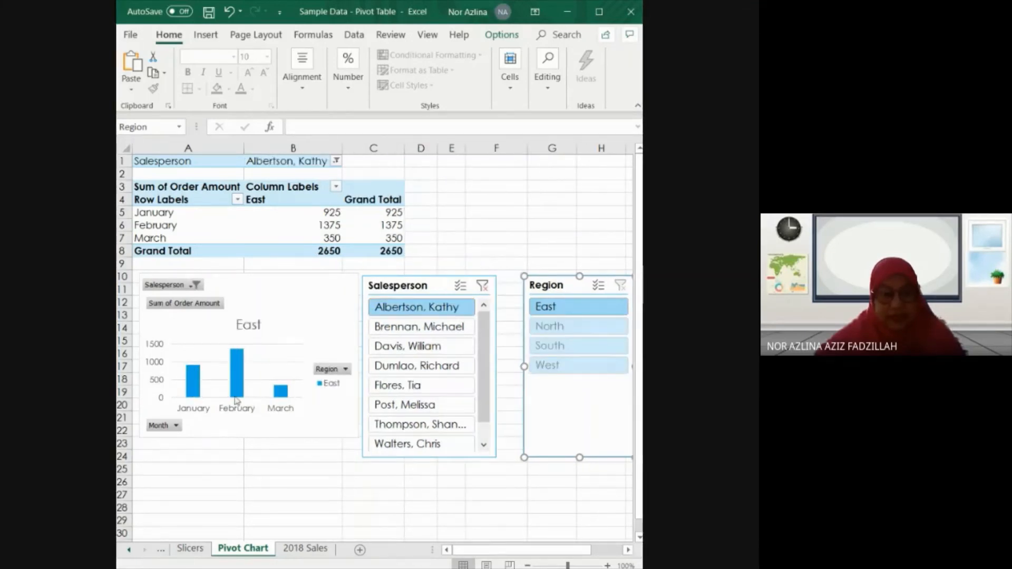
pyautogui.click(431, 328)
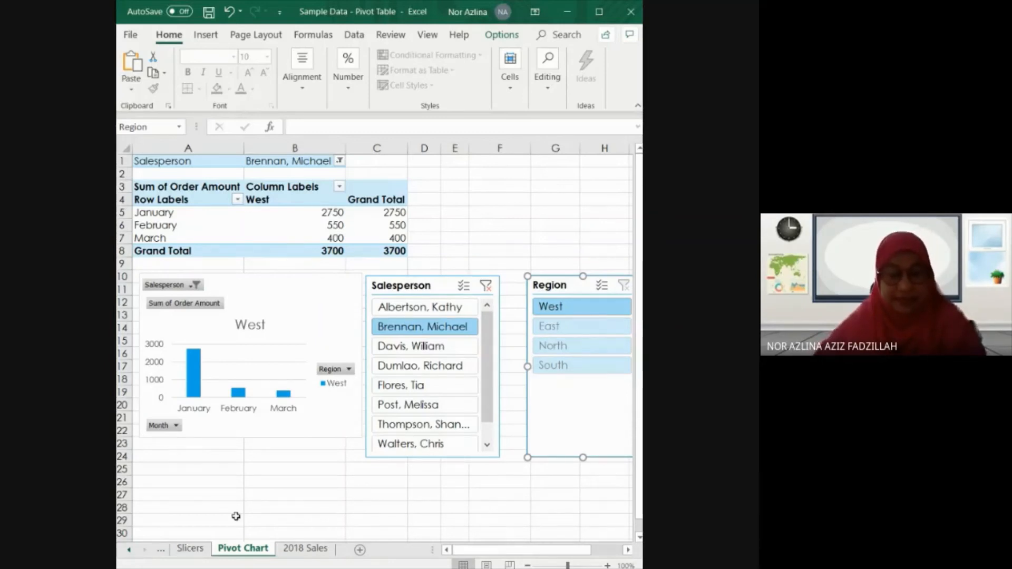
# Look through the workbook's sheets and display the source table on the 2018 Sales sheet.
pyautogui.click(130, 556)
pyautogui.click(131, 556)
pyautogui.click(131, 556)
pyautogui.click(131, 556)
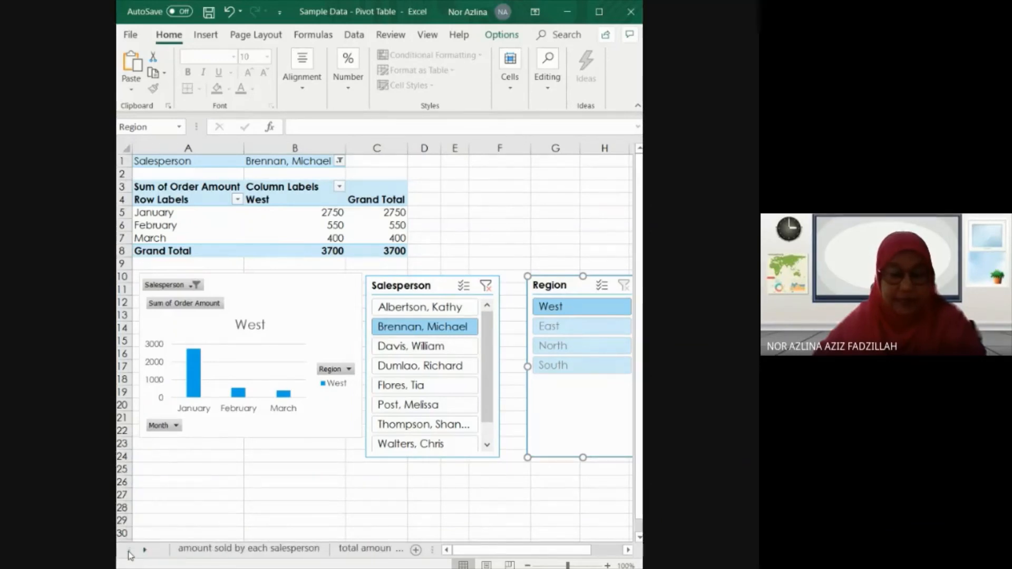
pyautogui.click(147, 551)
pyautogui.click(147, 552)
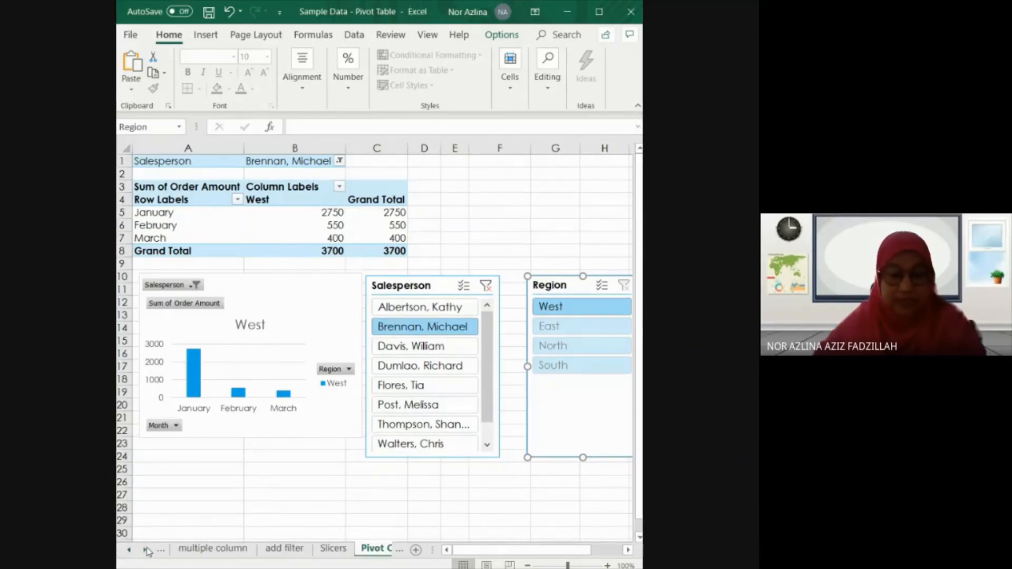
pyautogui.click(148, 552)
pyautogui.click(372, 552)
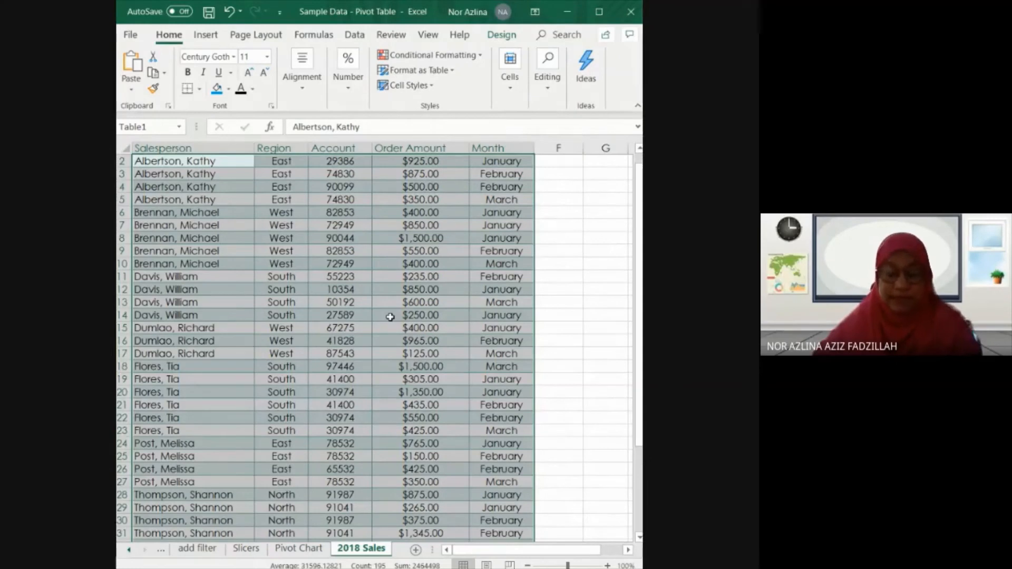
# Show the PivotTable on the "amount sold by each salesperson" sheet and widen its field list to review the field layout.
pyautogui.click(129, 550)
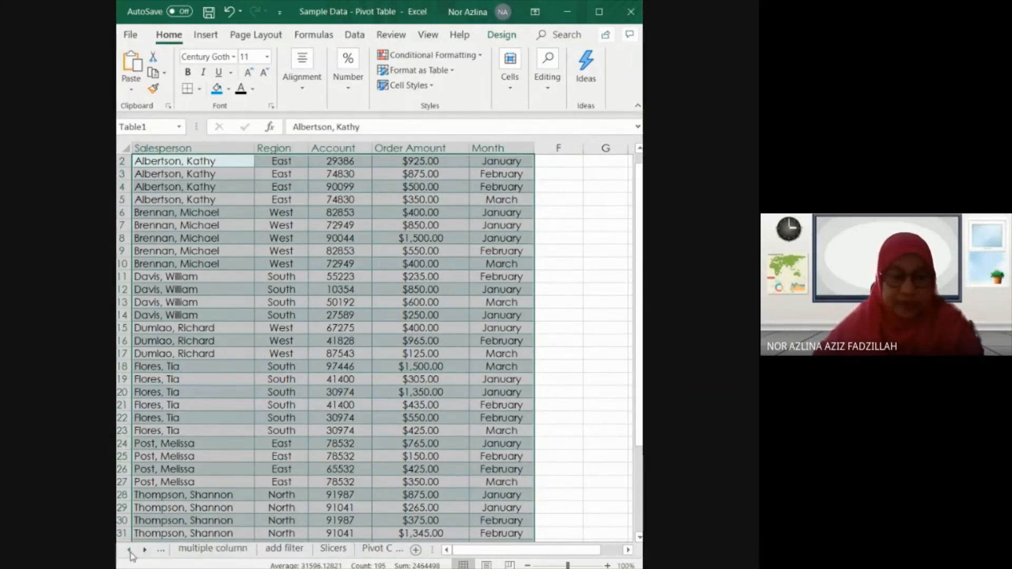
pyautogui.click(130, 551)
pyautogui.click(224, 551)
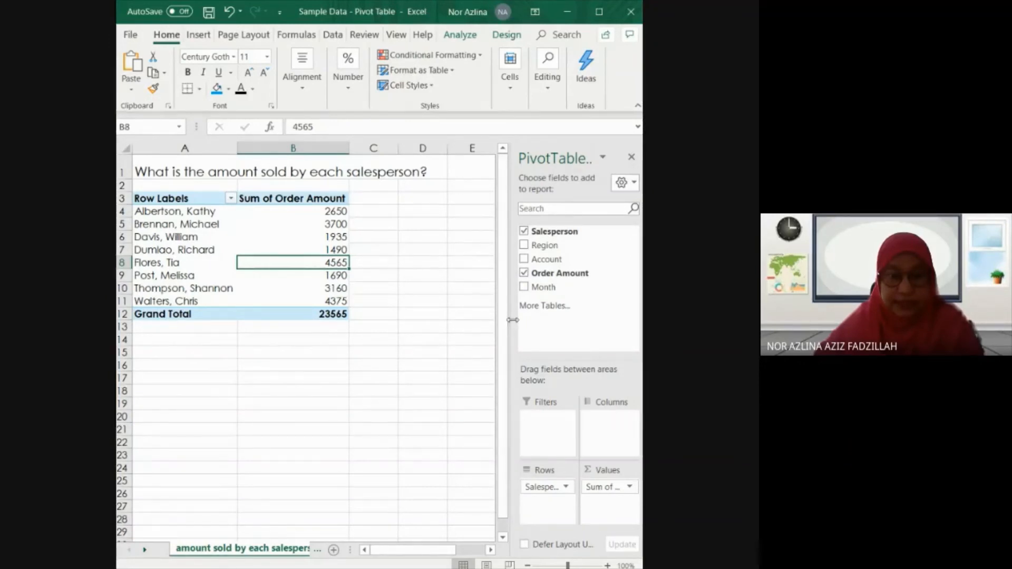
pyautogui.moveTo(477, 315); pyautogui.dragTo(475, 328)
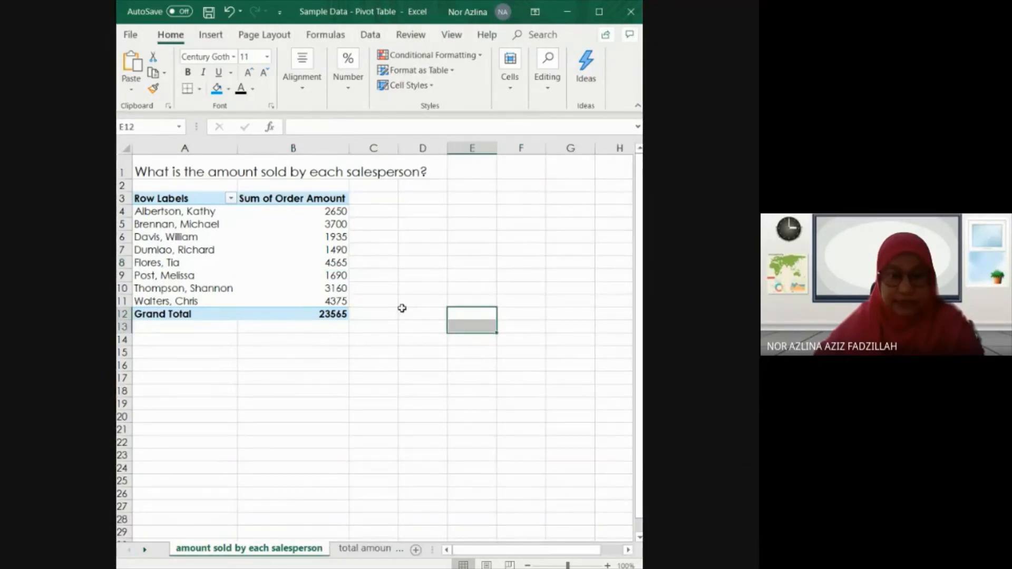
pyautogui.click(283, 277)
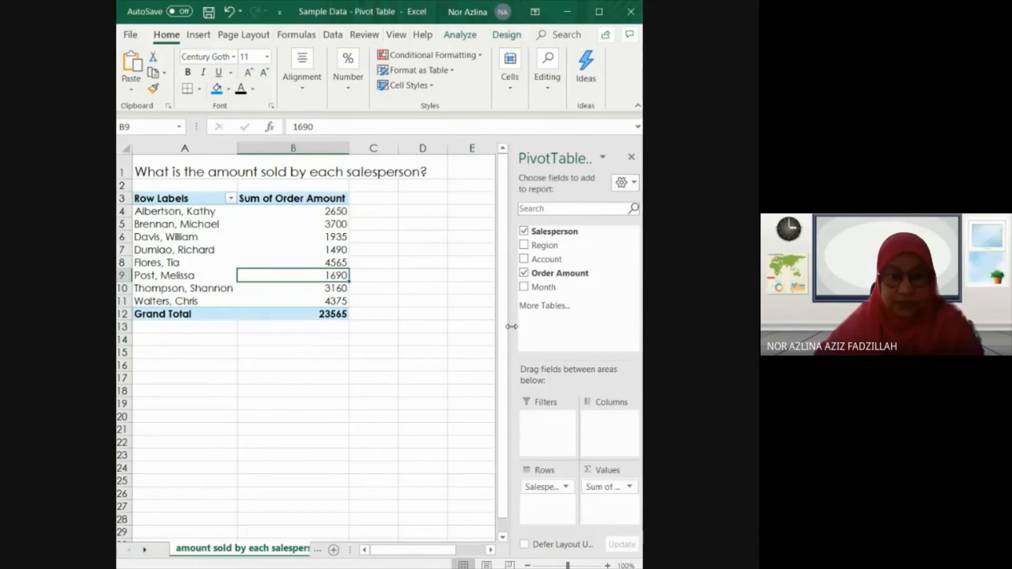
pyautogui.moveTo(512, 327); pyautogui.dragTo(442, 325)
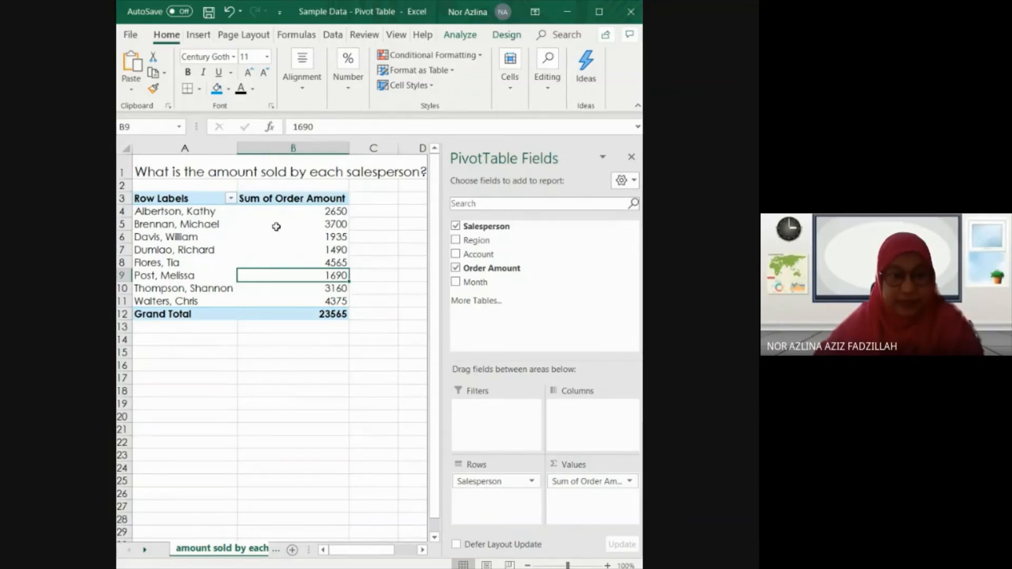
# Review the PivotTable layouts on the "total amount sold in" and "multiple column" sheets, narrowing the field list to reveal the Grand Total column.
pyautogui.click(144, 550)
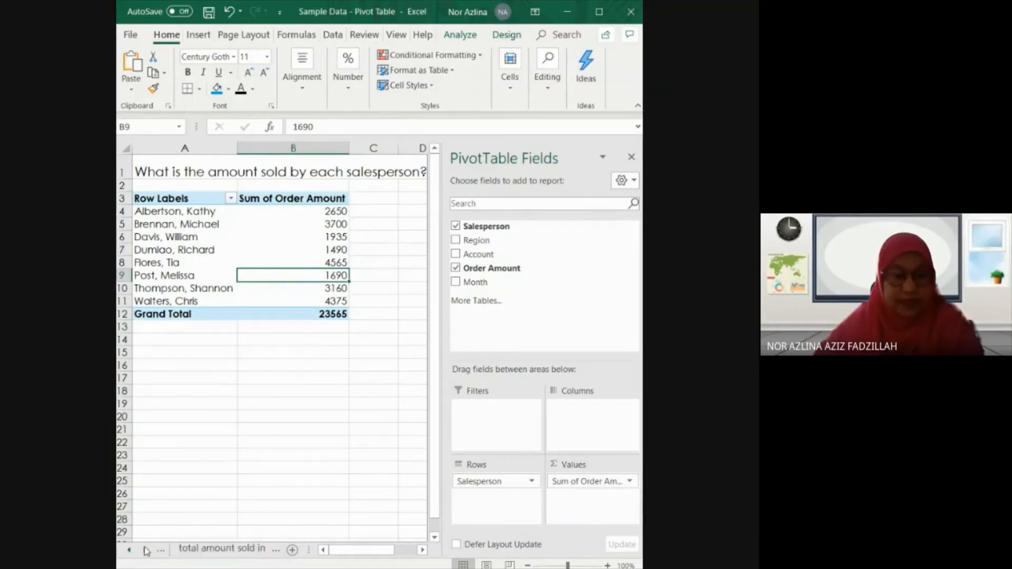
pyautogui.click(236, 551)
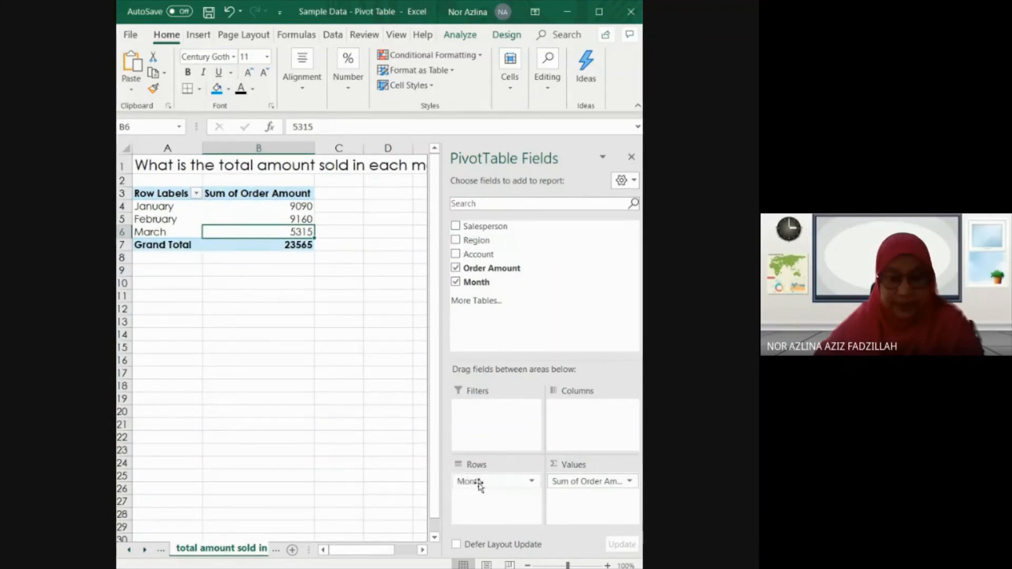
pyautogui.click(145, 550)
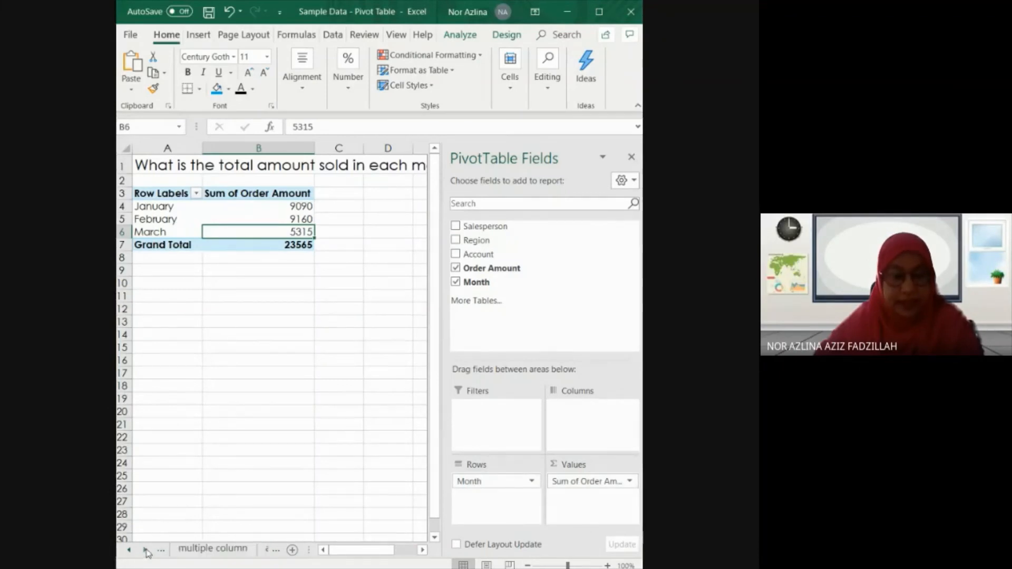
pyautogui.click(214, 550)
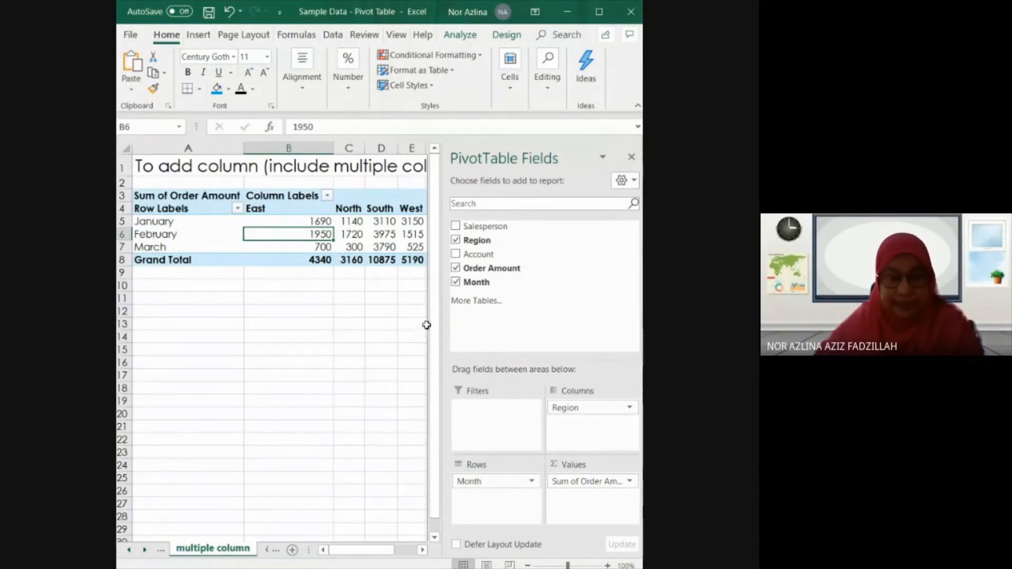
pyautogui.moveTo(442, 327); pyautogui.dragTo(521, 347)
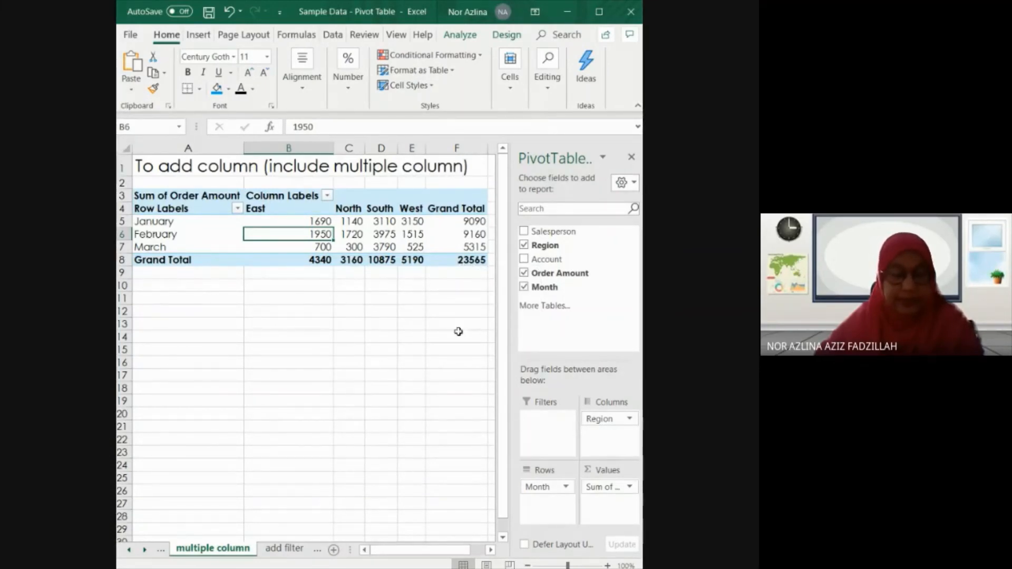
# On the "add filter" sheet, try Month as a report filter, and return it to Rows.
pyautogui.click(283, 550)
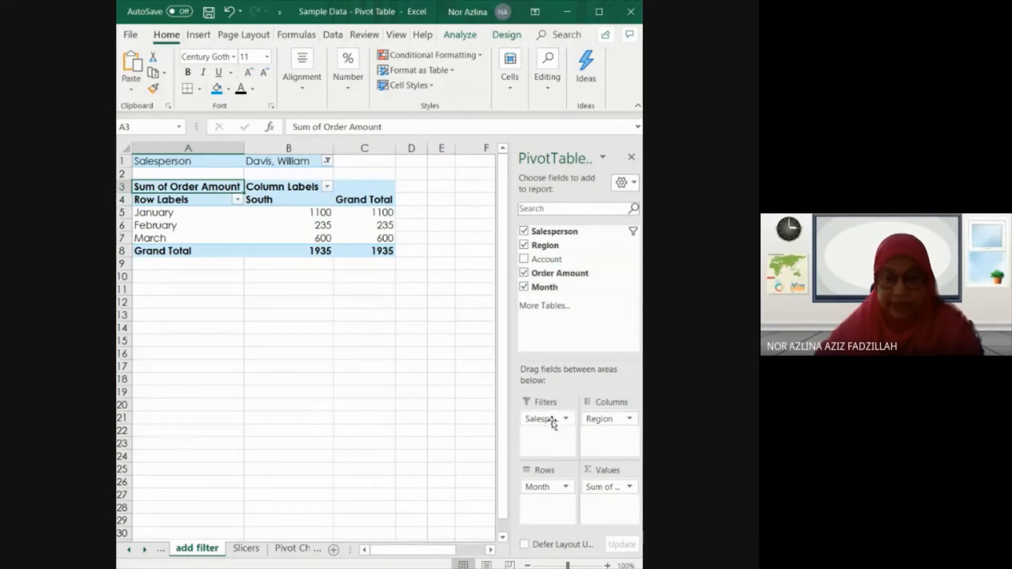
pyautogui.moveTo(548, 287); pyautogui.dragTo(545, 443)
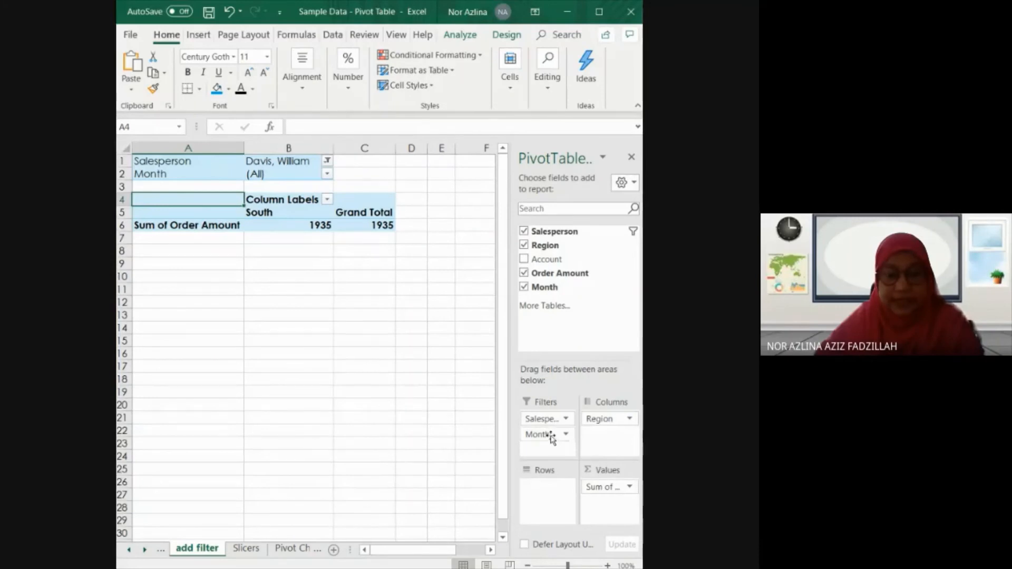
pyautogui.moveTo(551, 435); pyautogui.dragTo(455, 487)
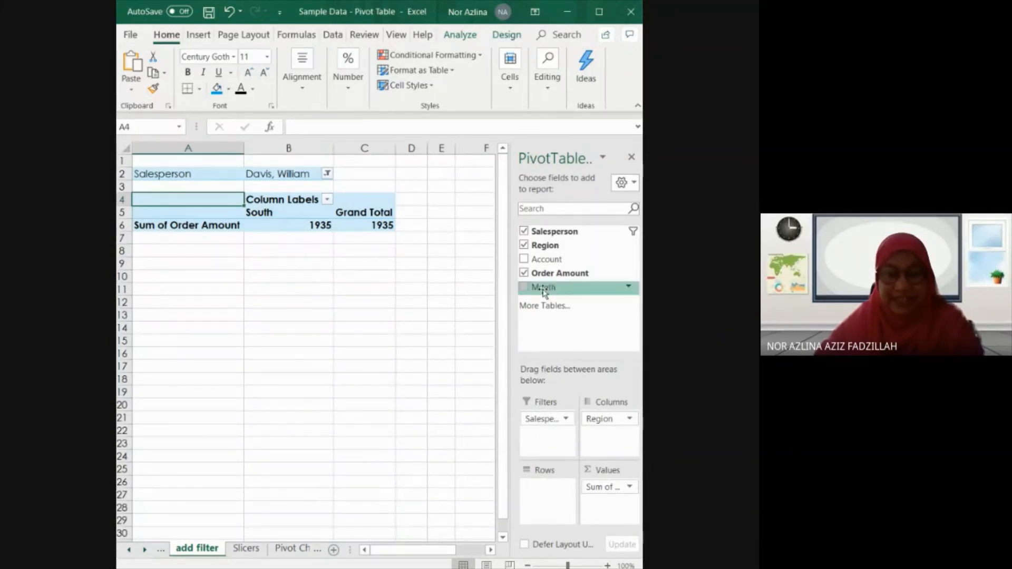
pyautogui.moveTo(546, 287); pyautogui.dragTo(562, 514)
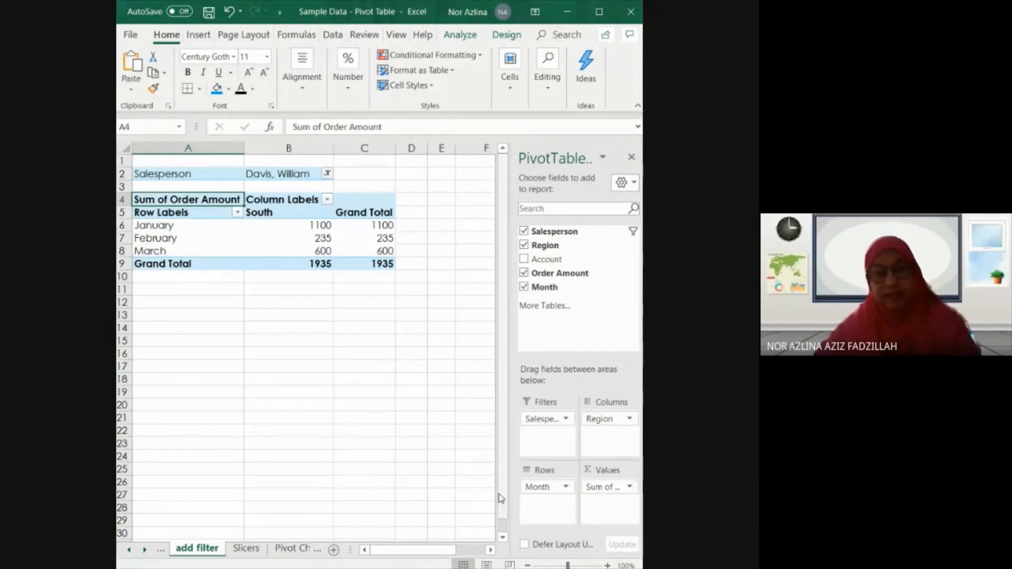
# Review the Slicers sheet's PivotTable with its analysis commands, and the Pivot Chart sheet with its chart and slicers.
pyautogui.click(260, 551)
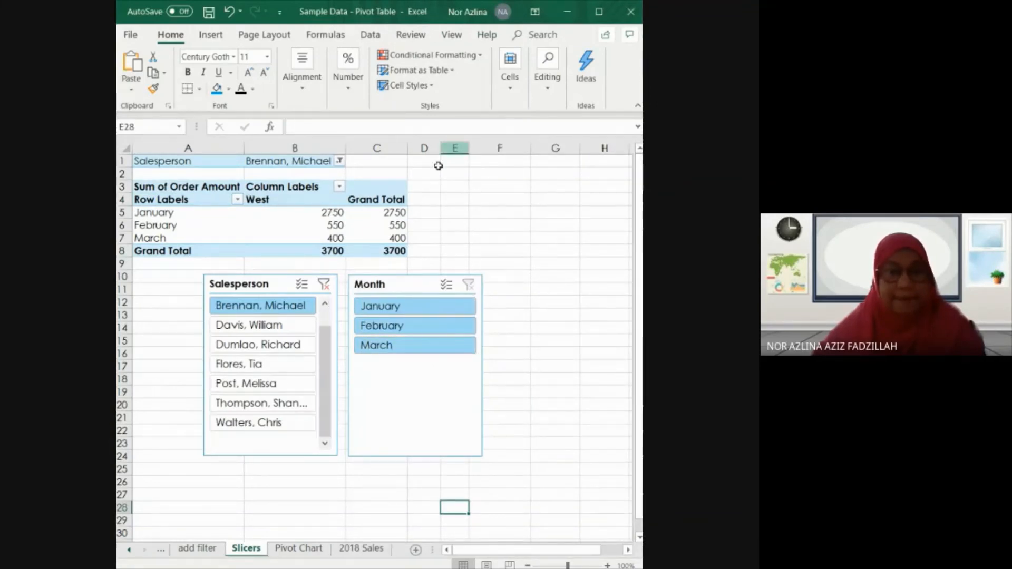
pyautogui.click(294, 225)
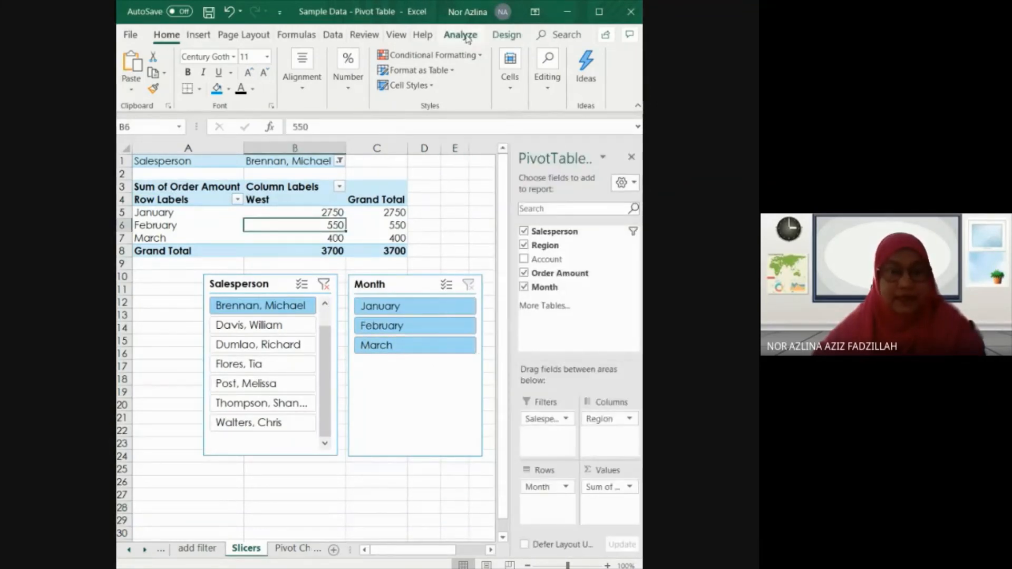
pyautogui.click(467, 36)
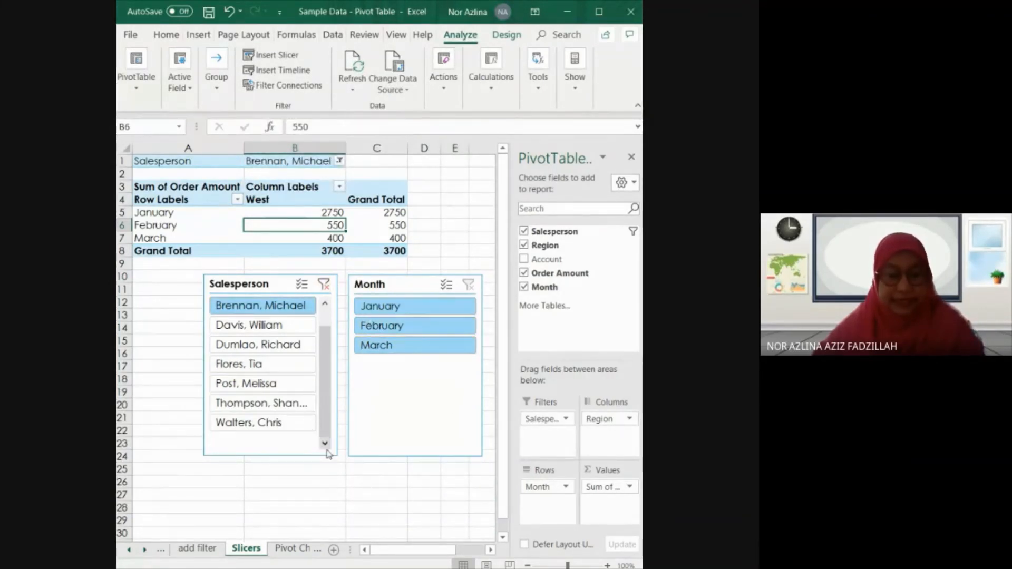
pyautogui.click(144, 550)
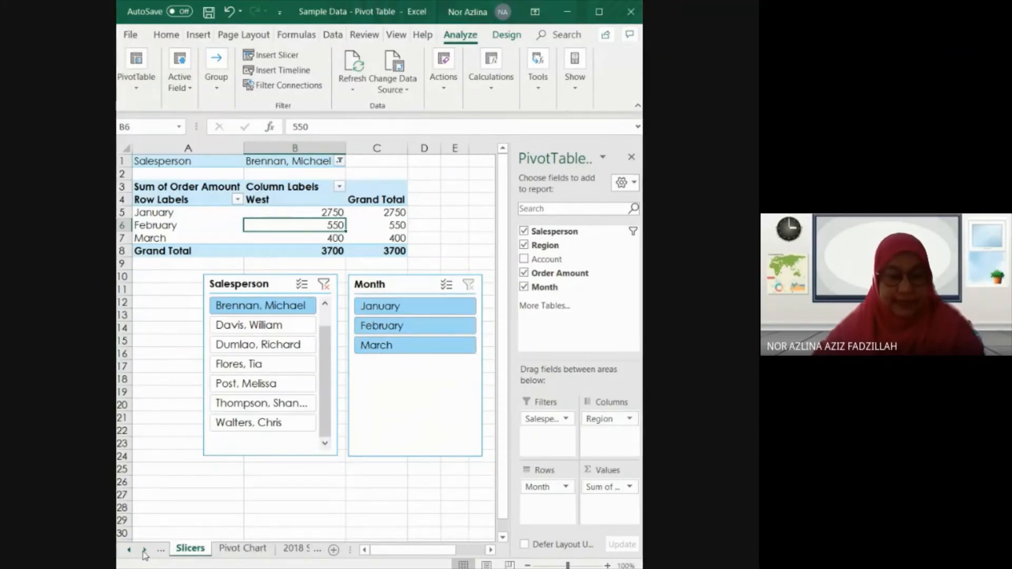
pyautogui.click(243, 550)
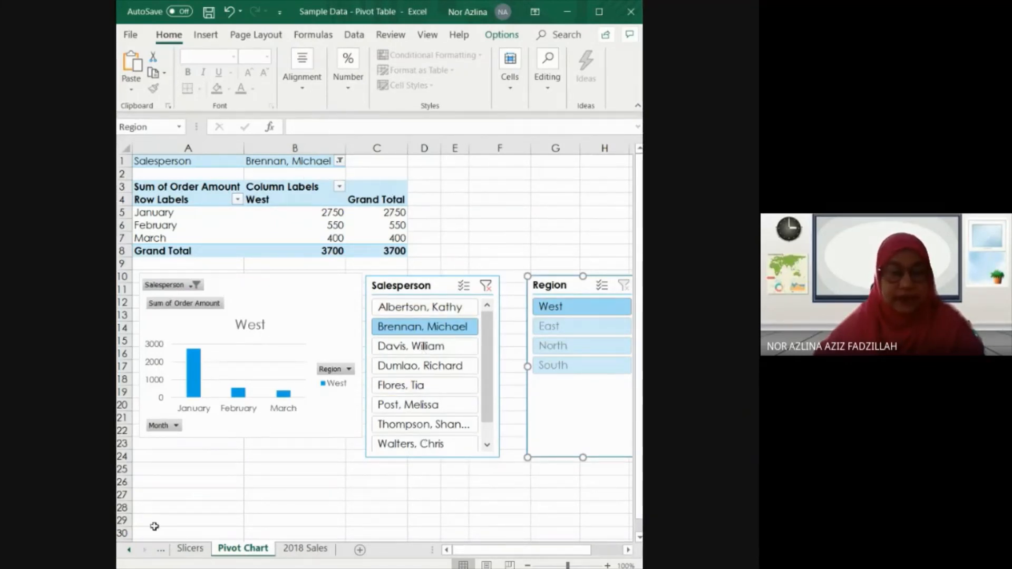
# On the "amount sold by each salesperson" sheet, insert a 3-D Pie PivotChart from the PivotTable.
pyautogui.click(132, 550)
pyautogui.click(132, 550)
pyautogui.click(132, 550)
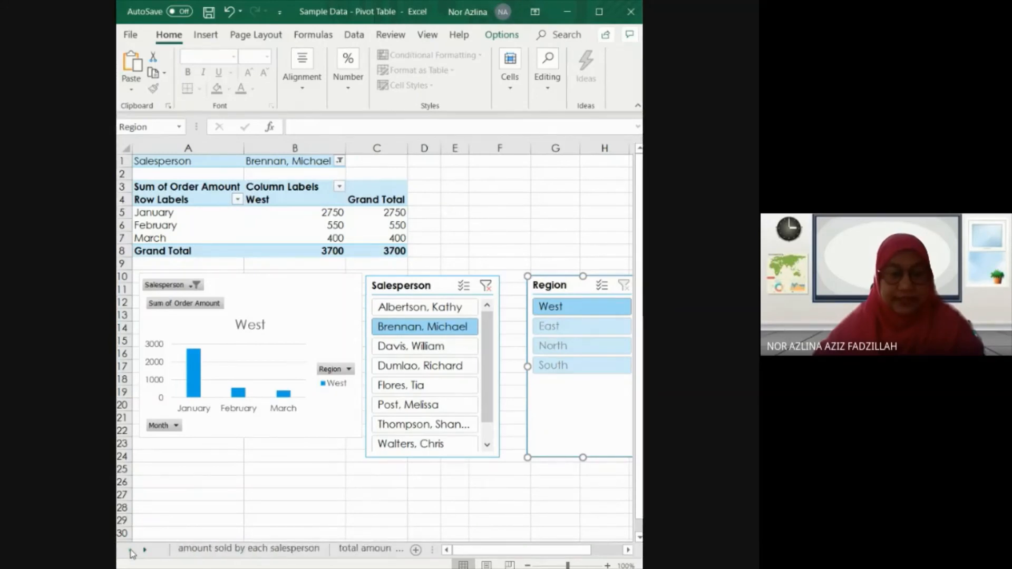
pyautogui.click(218, 553)
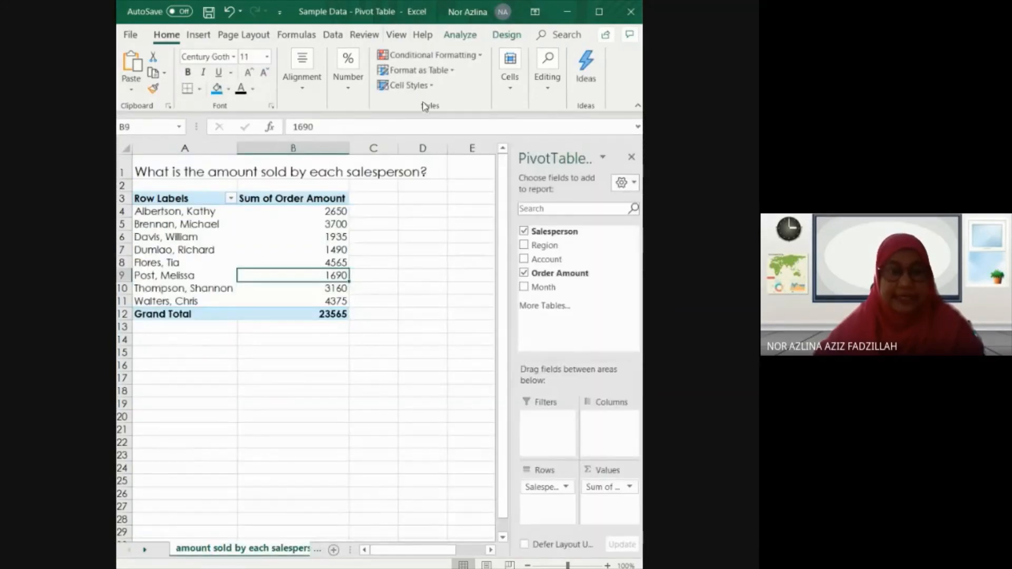
pyautogui.click(464, 36)
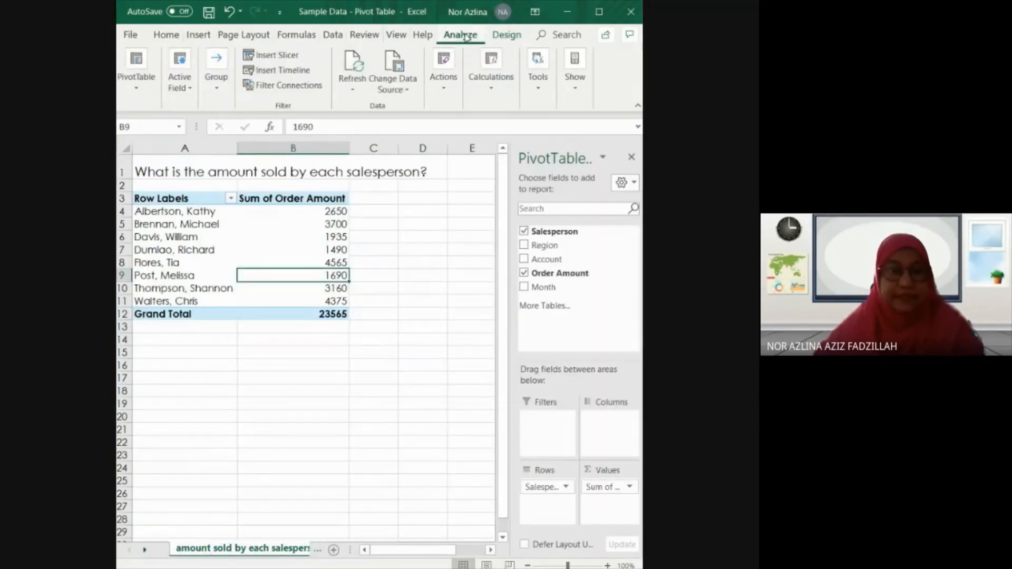
pyautogui.click(540, 94)
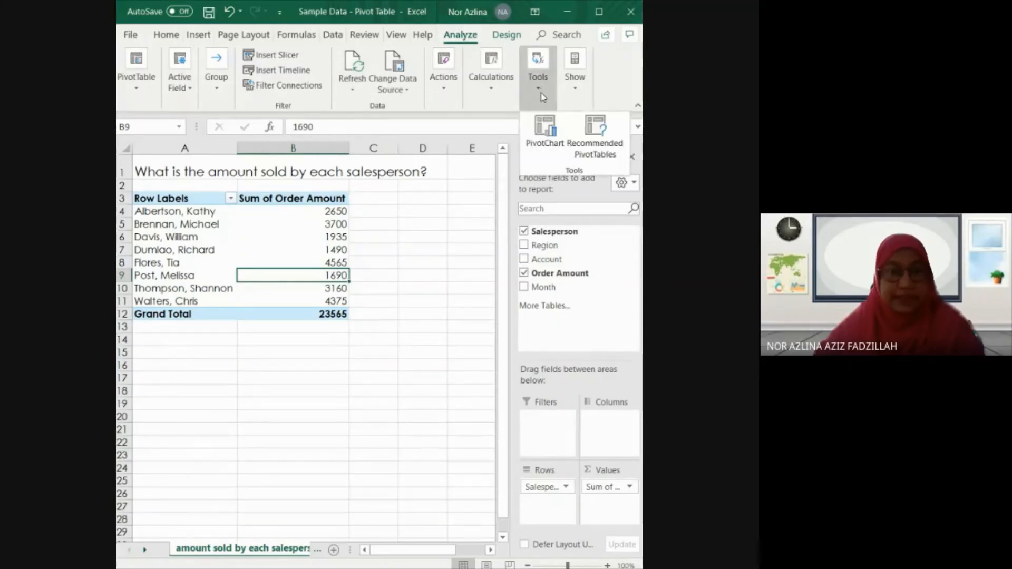
pyautogui.click(545, 130)
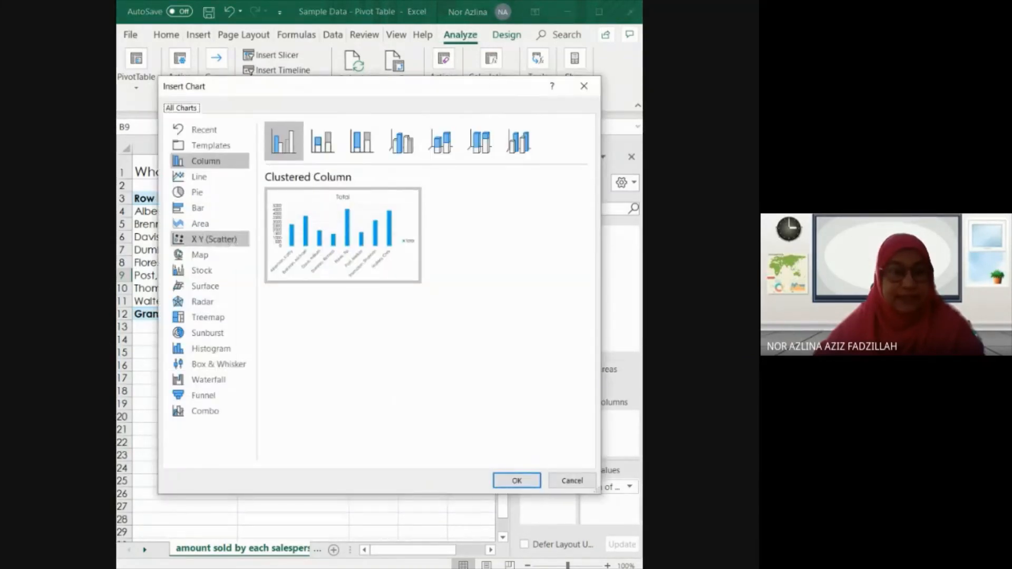
pyautogui.click(198, 192)
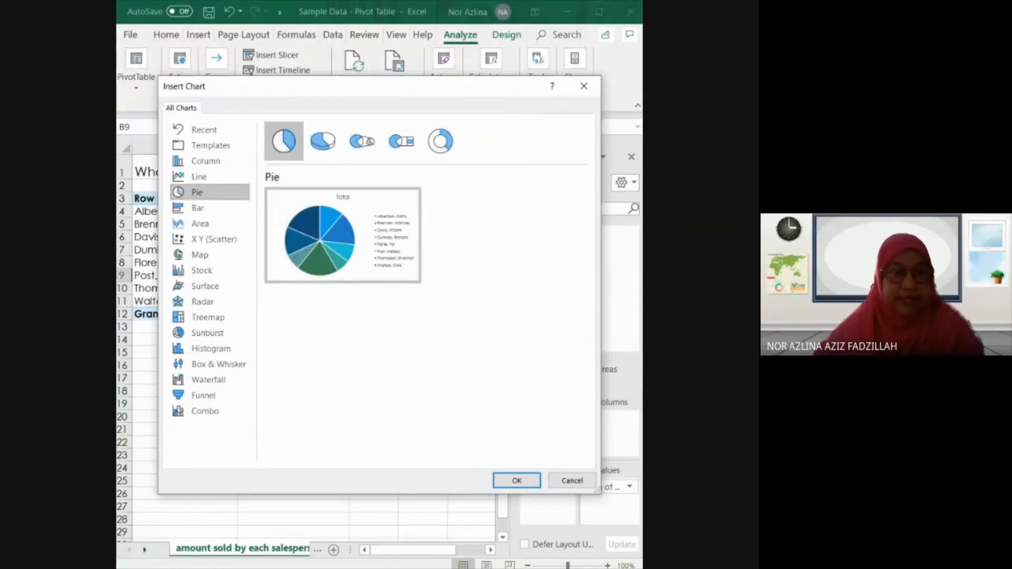
pyautogui.click(323, 141)
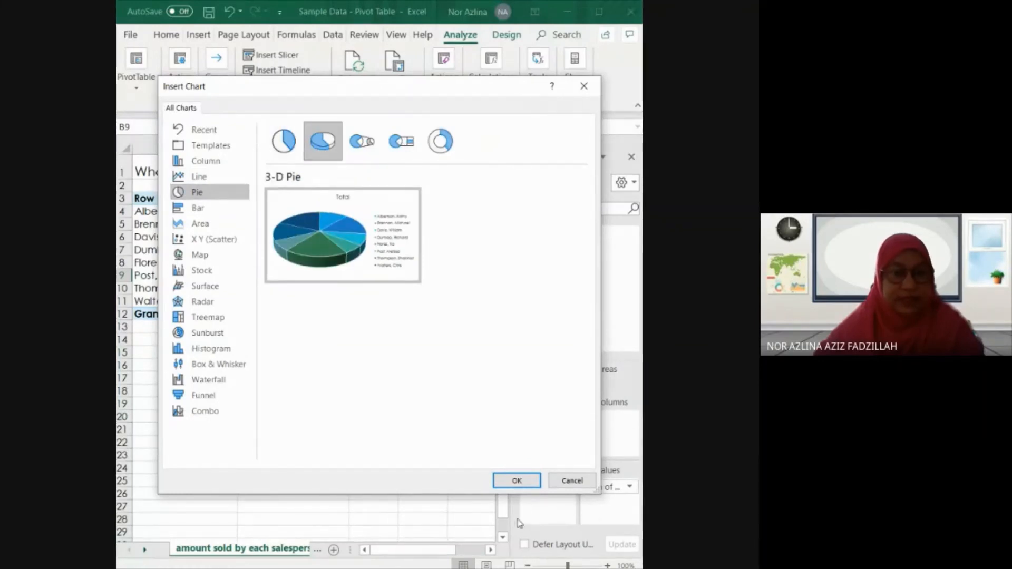
pyautogui.click(517, 481)
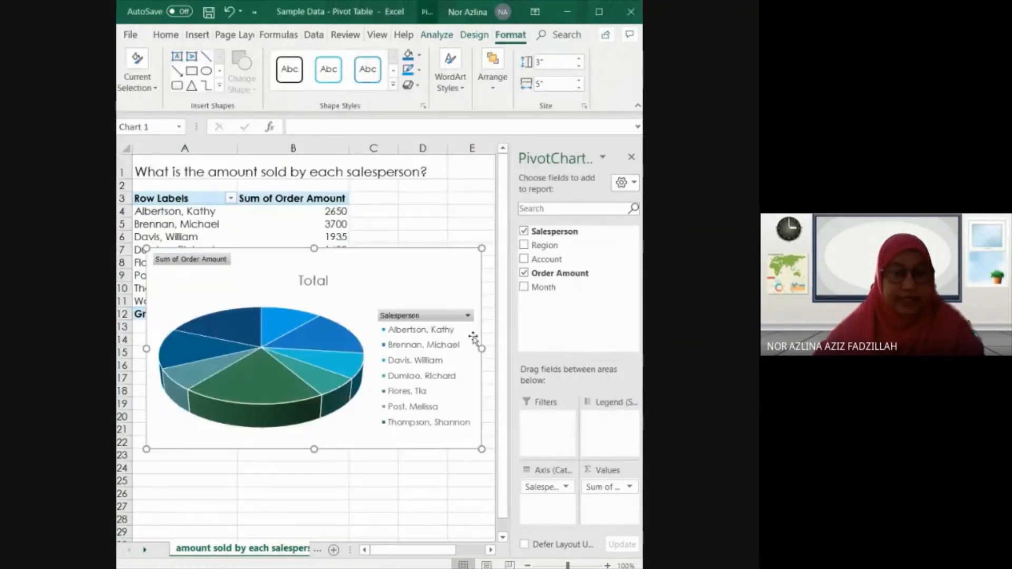
# Shrink the pie PivotChart to about 2.16" high by 2.42" wide and move it below the PivotTable's Grand Total row.
pyautogui.moveTo(481, 350); pyautogui.dragTo(370, 349)
pyautogui.moveTo(247, 261); pyautogui.dragTo(299, 256)
pyautogui.moveTo(422, 447); pyautogui.dragTo(361, 391)
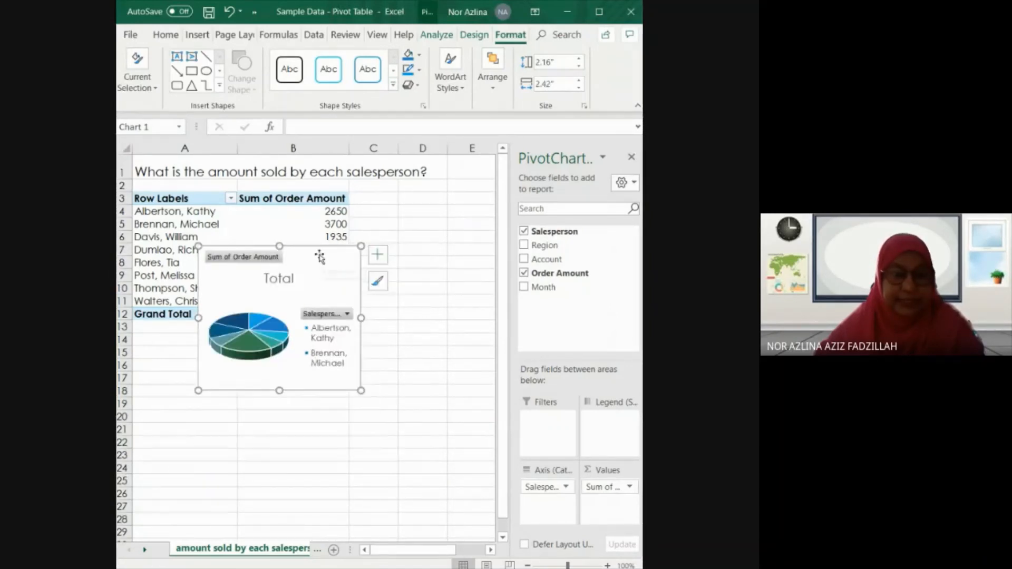
pyautogui.moveTo(316, 249); pyautogui.dragTo(321, 372)
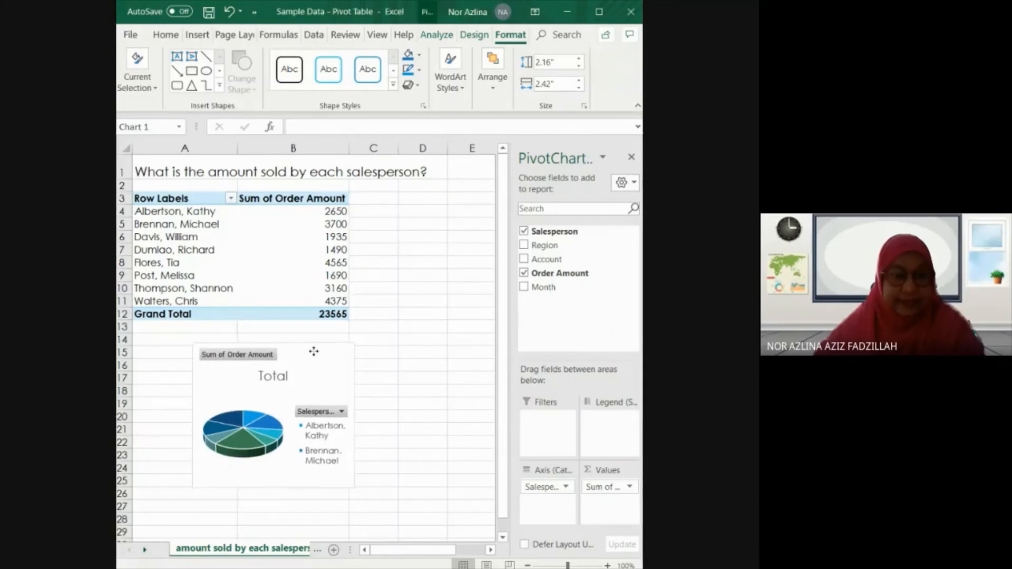
pyautogui.click(264, 369)
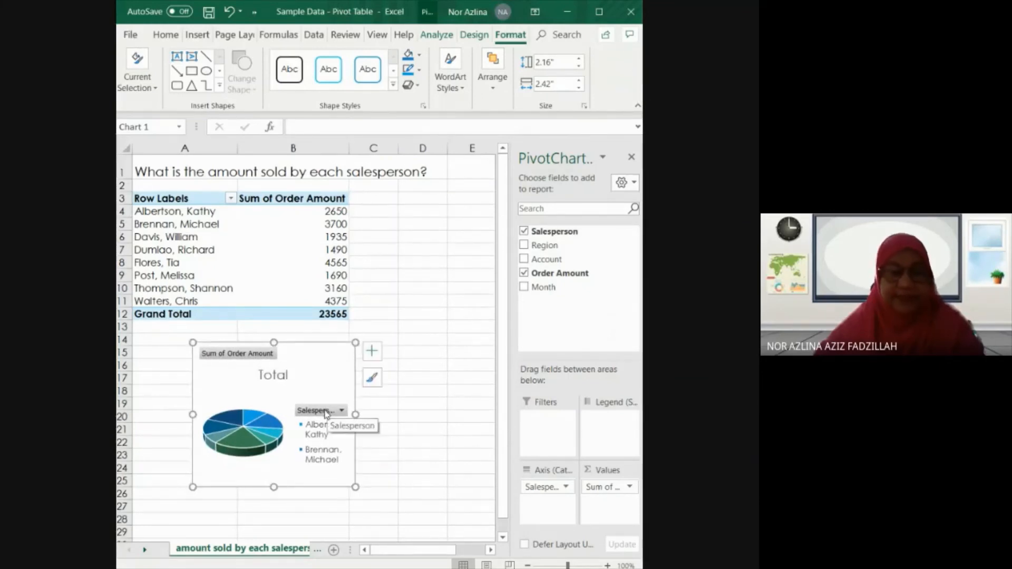
# Filter the pie chart's Salesperson field to show only the seventh salesperson in the list.
pyautogui.click(342, 411)
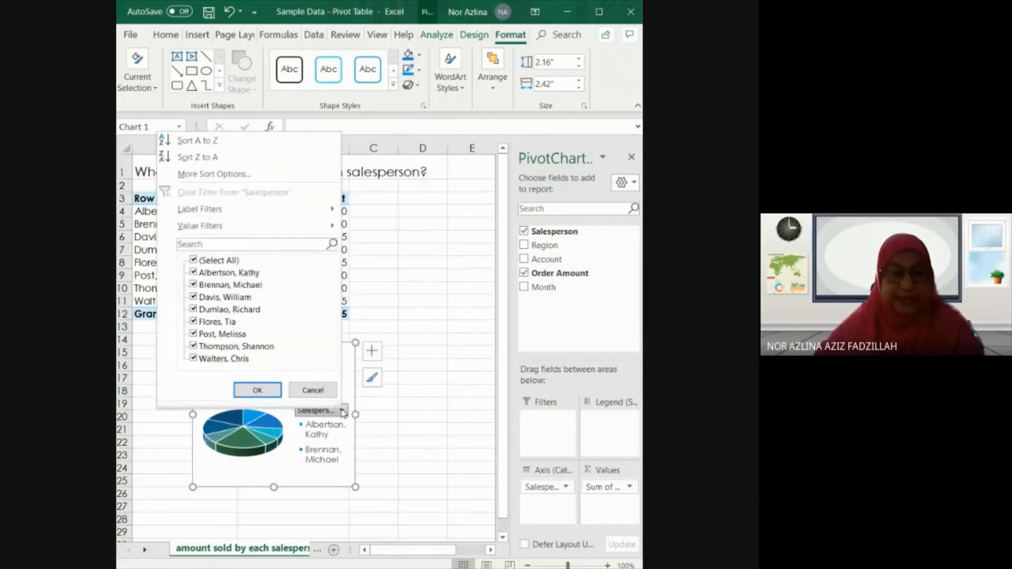
pyautogui.click(218, 261)
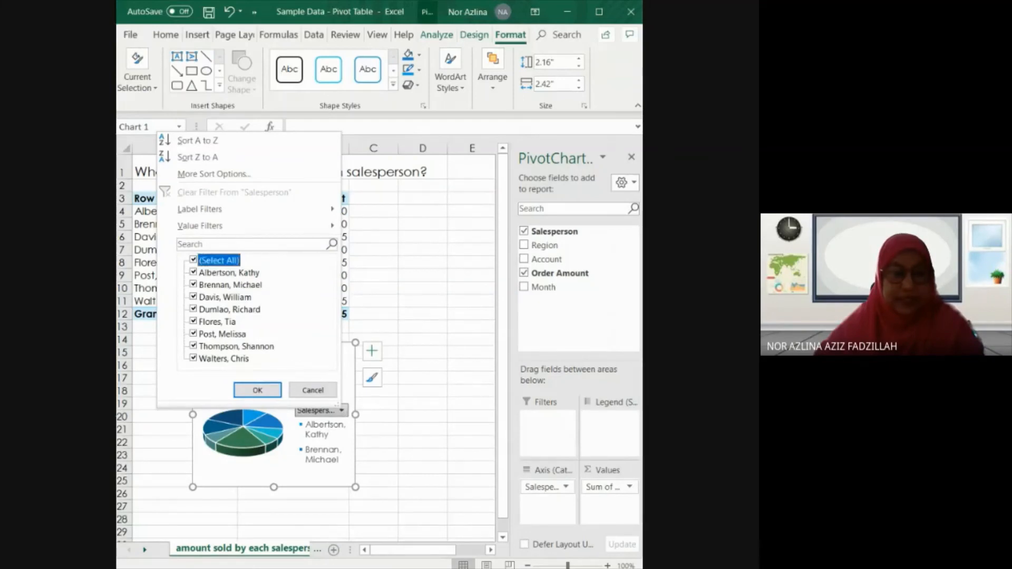
pyautogui.click(193, 260)
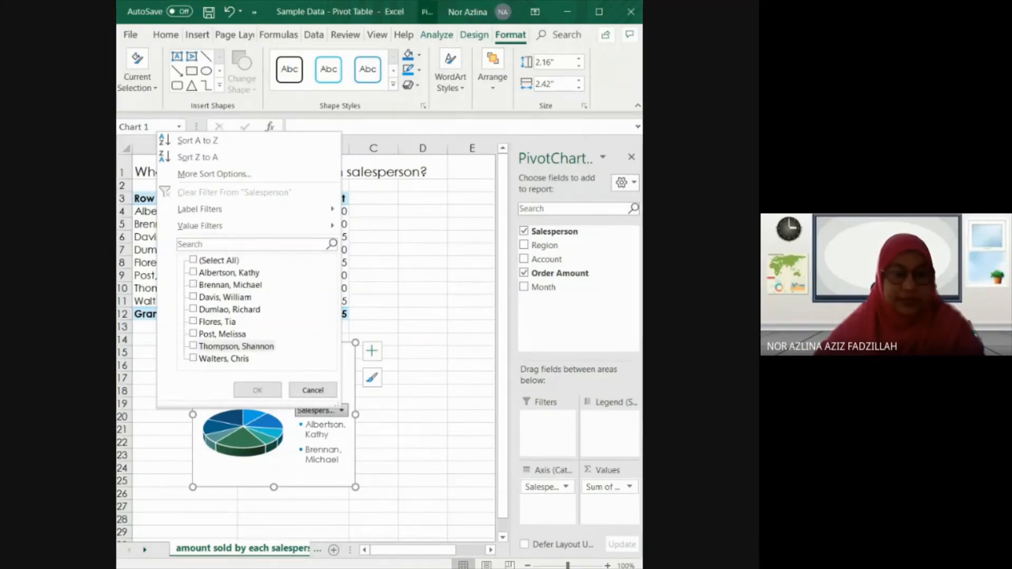
pyautogui.click(232, 346)
pyautogui.click(258, 390)
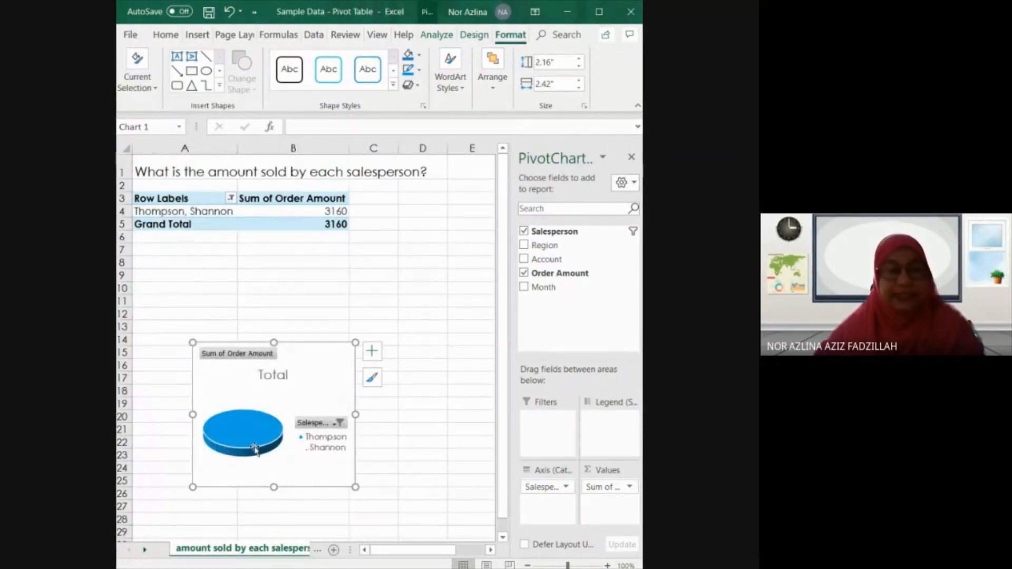
pyautogui.moveTo(257, 430)
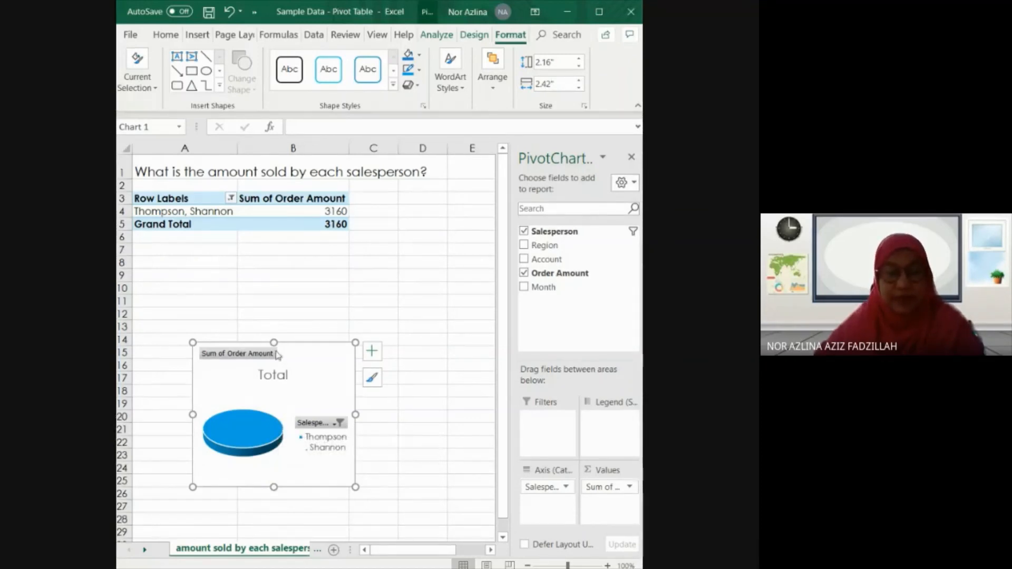
# Add the third salesperson in the list to the pie chart's Salesperson filter.
pyautogui.click(338, 422)
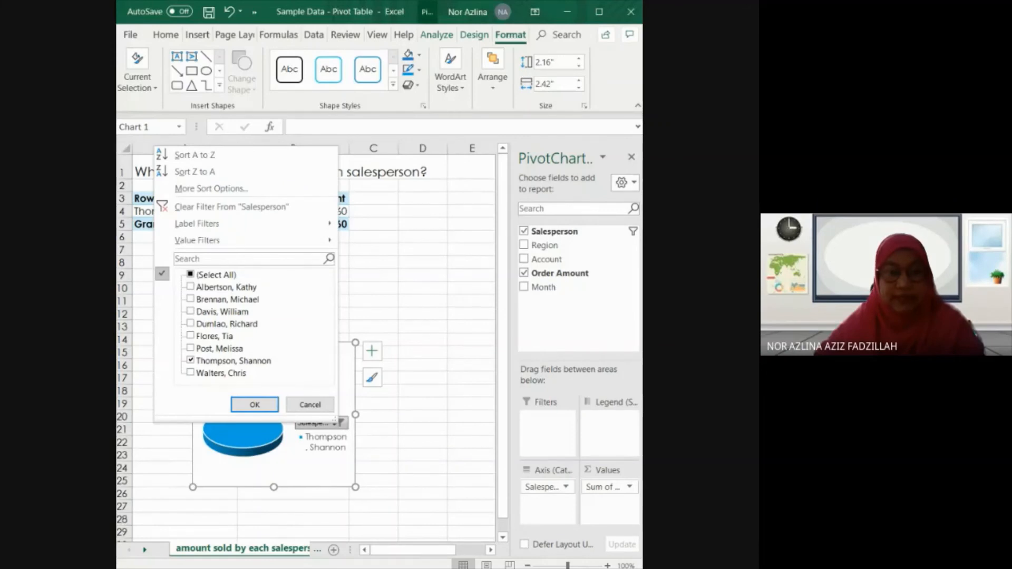
pyautogui.click(191, 312)
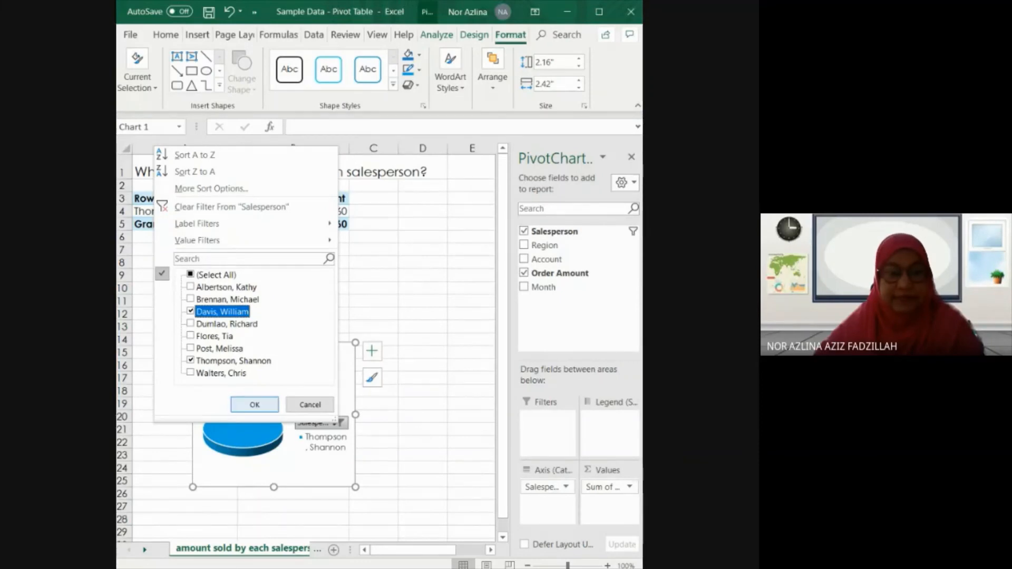
pyautogui.click(254, 404)
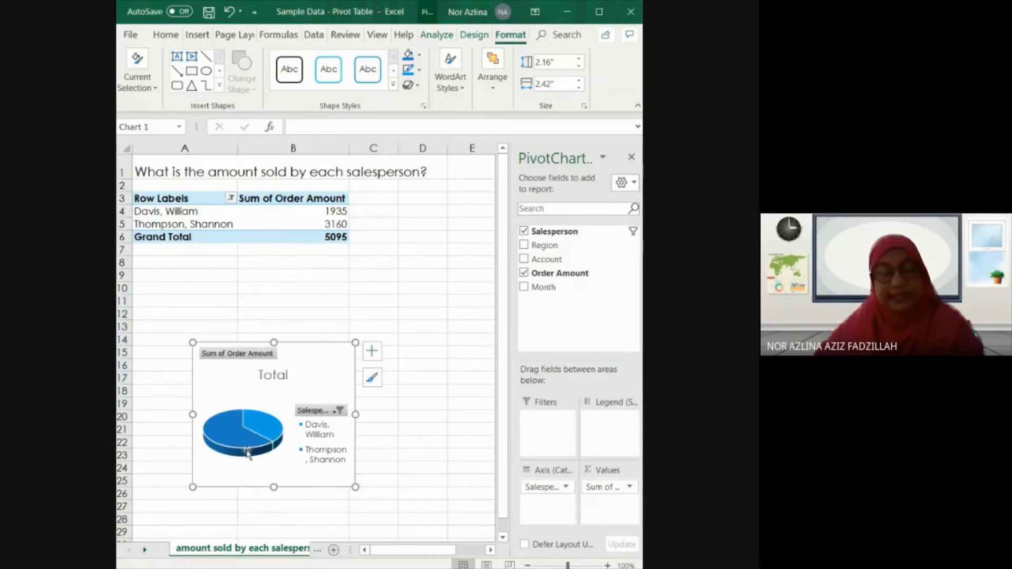
pyautogui.click(145, 552)
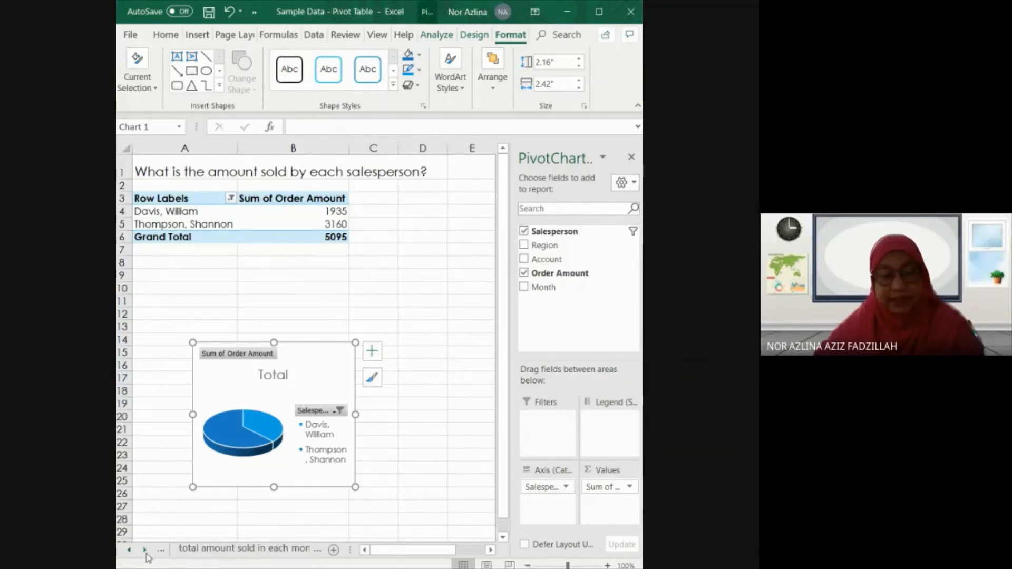
pyautogui.click(145, 552)
pyautogui.click(145, 551)
pyautogui.click(145, 552)
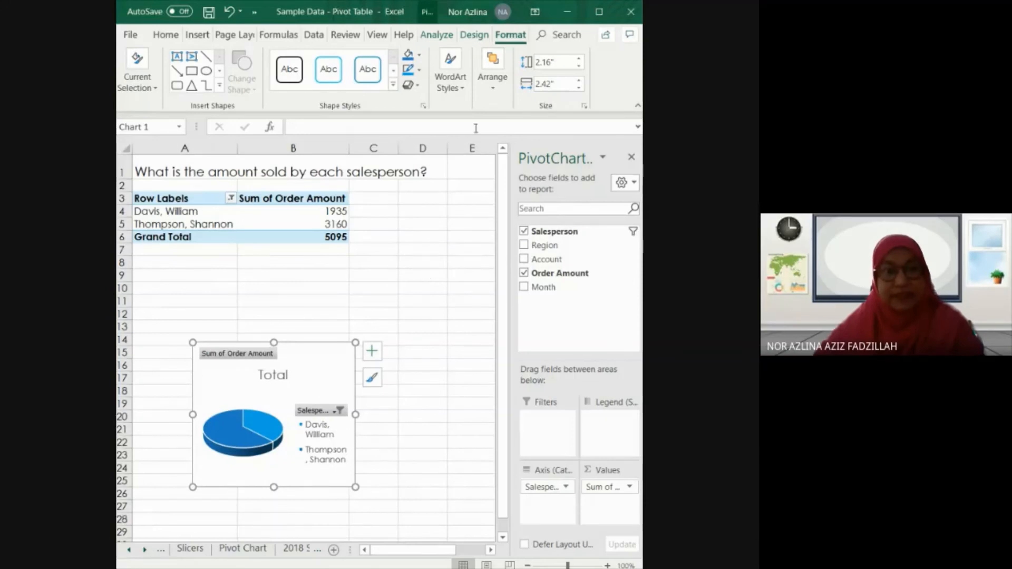
# Insert a slicer for the Salesperson field of the pie PivotChart.
pyautogui.click(436, 37)
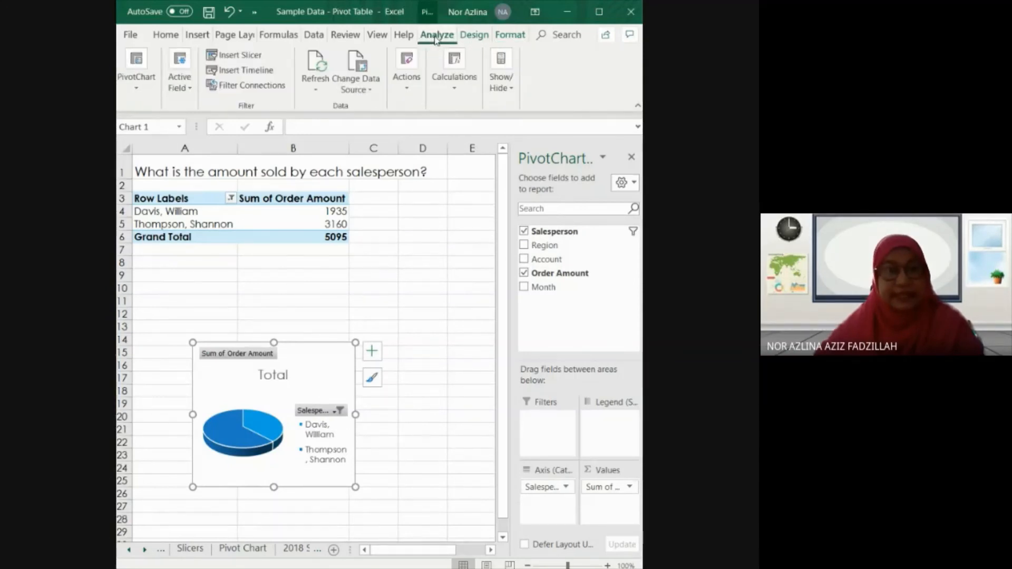
pyautogui.click(237, 55)
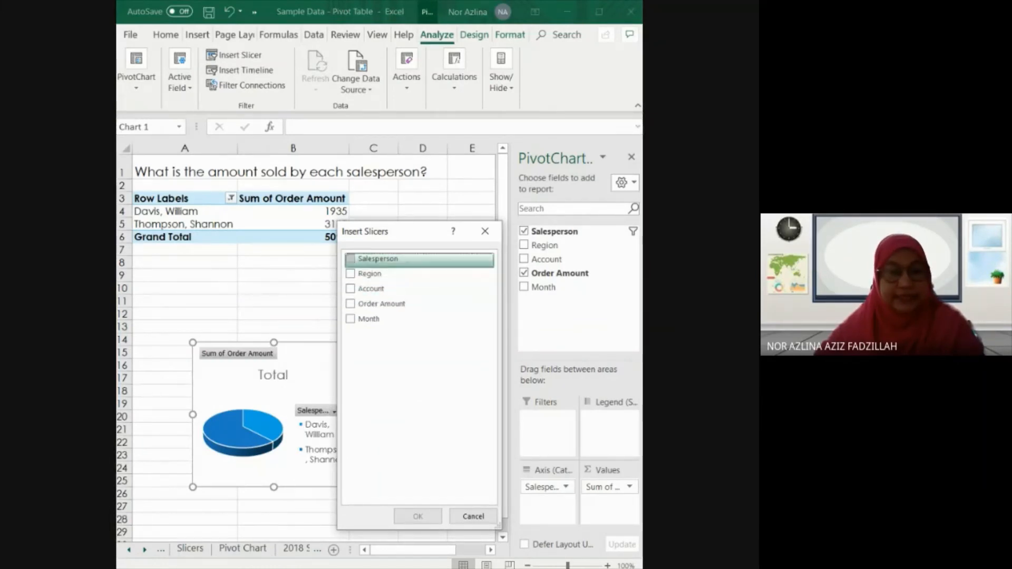
pyautogui.click(350, 258)
pyautogui.click(417, 516)
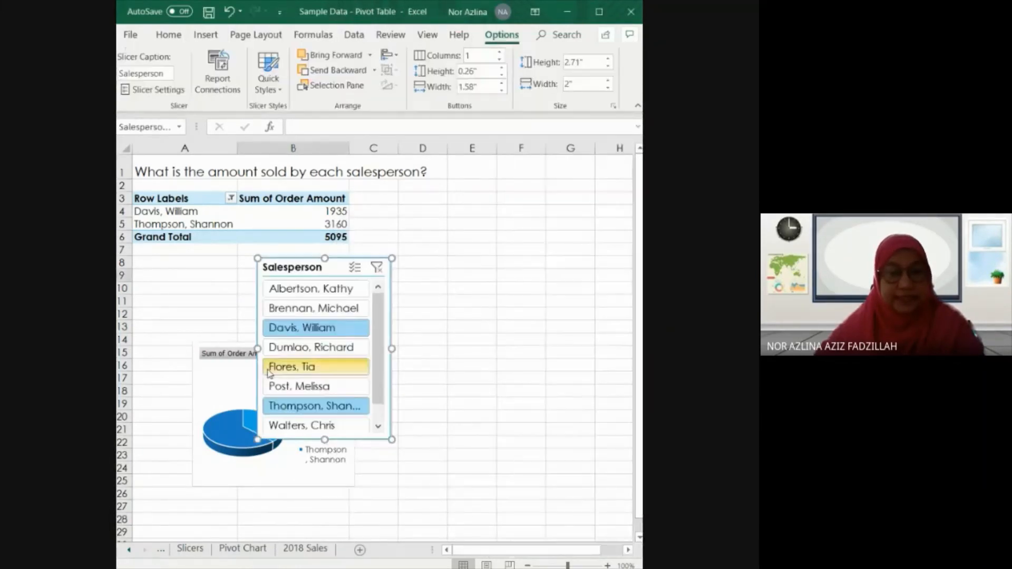
# Arrange the pie chart directly below the filtered PivotTable with the Salesperson slicer right beside it.
pyautogui.moveTo(318, 266); pyautogui.dragTo(498, 324)
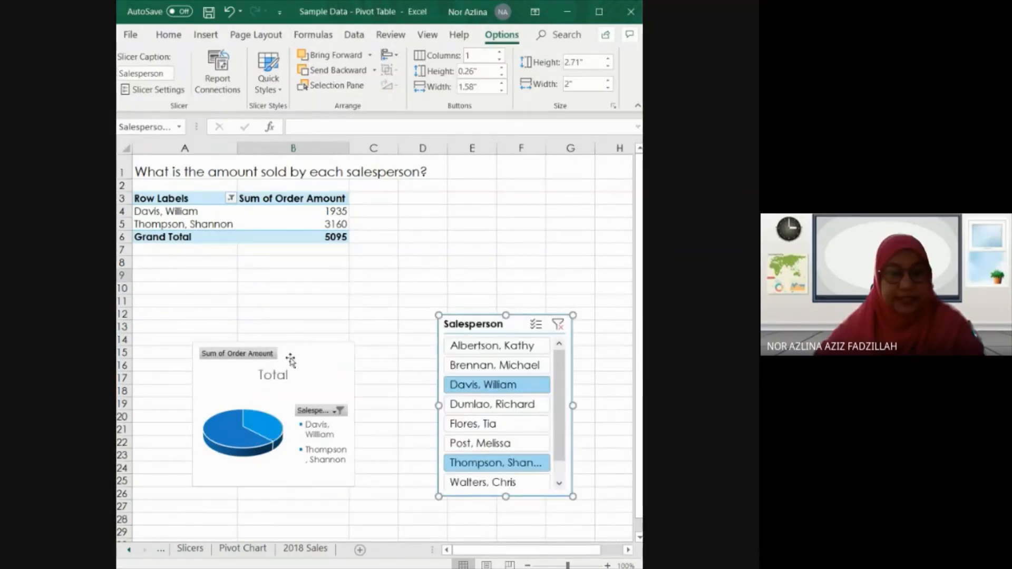
pyautogui.moveTo(280, 357); pyautogui.dragTo(220, 270)
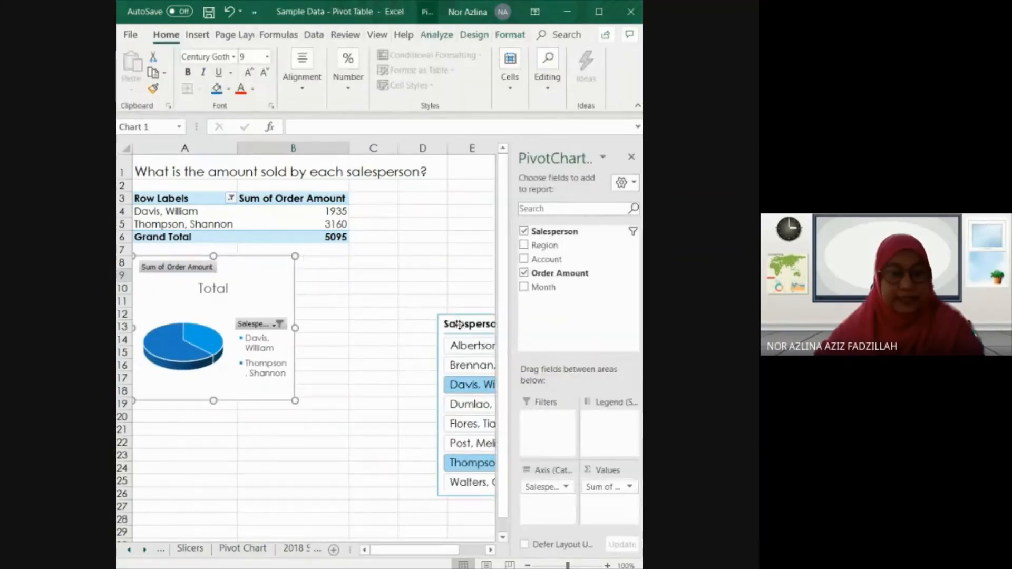
pyautogui.moveTo(459, 324); pyautogui.dragTo(327, 268)
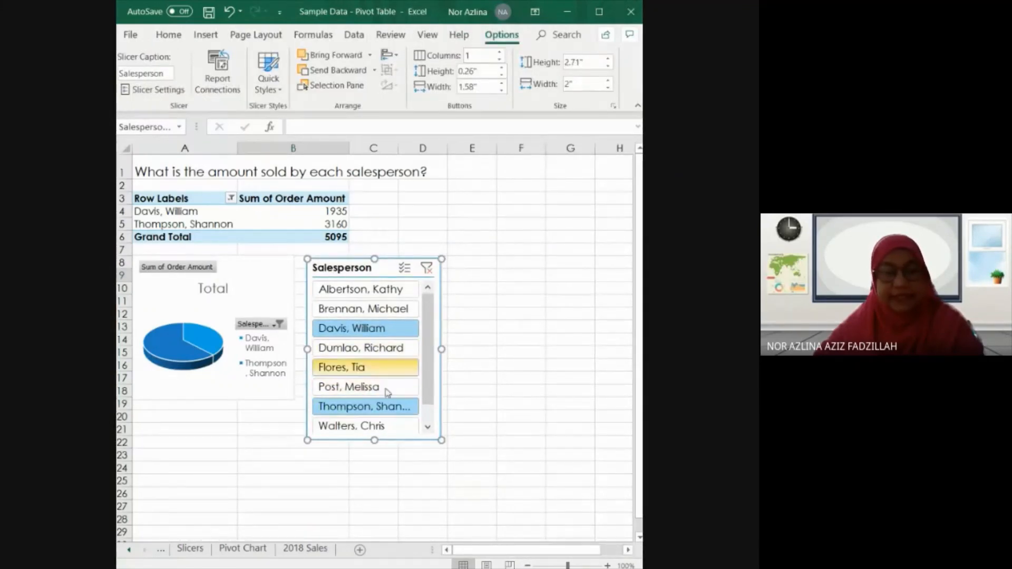
# Use the Salesperson slicer to isolate the first and the third salesperson in turn, and clear the slicer's filter.
pyautogui.click(369, 289)
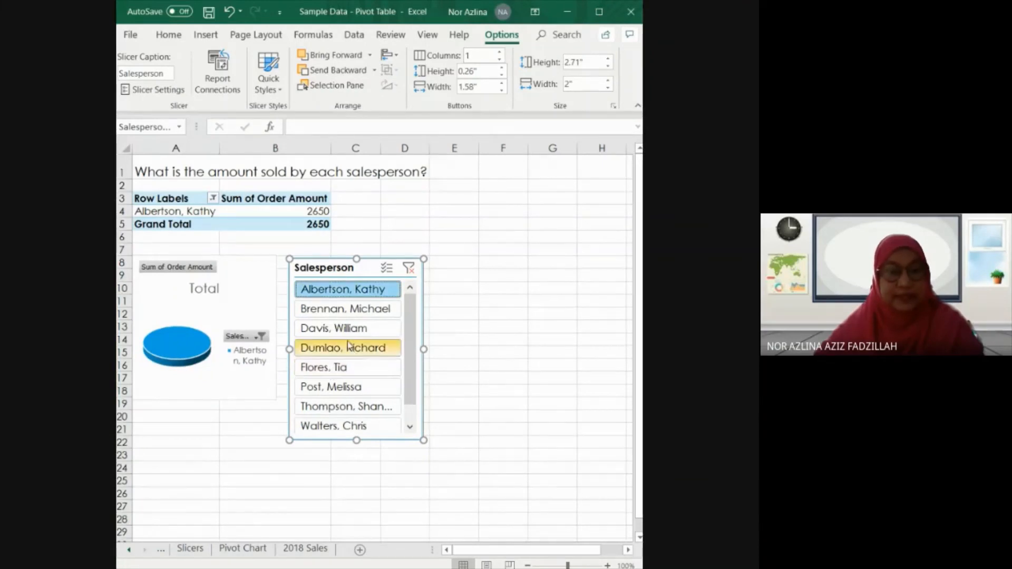
pyautogui.click(359, 328)
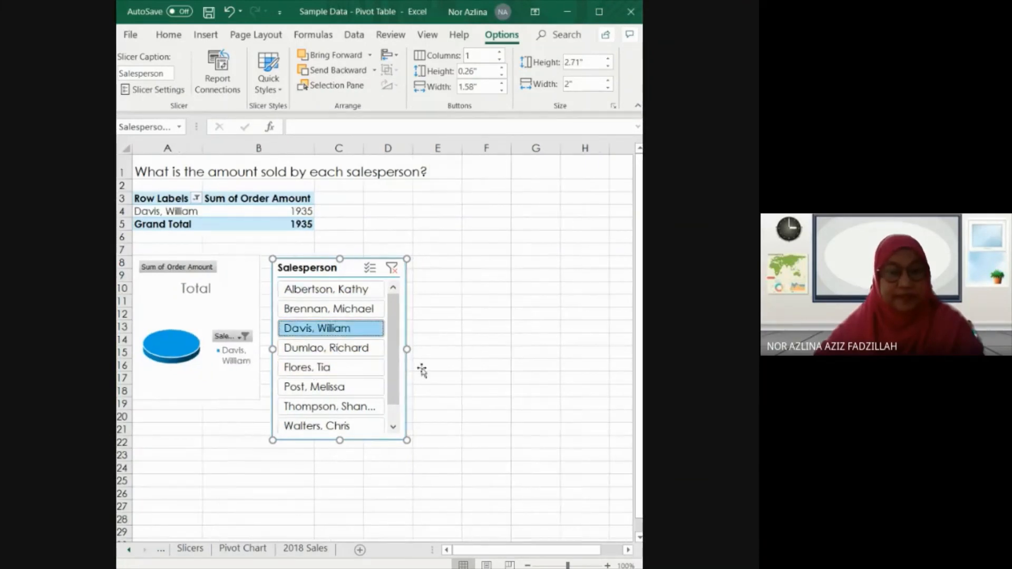
pyautogui.click(393, 270)
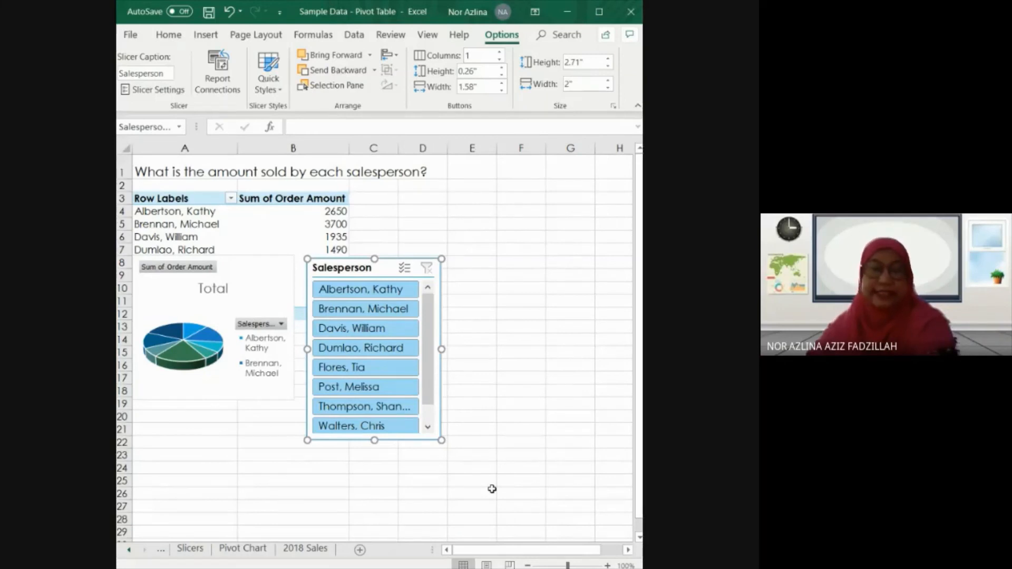
# Delete the Salesperson slicer and the 3-D pie PivotChart, leaving only the PivotTable on the sheet.
pyautogui.press('Delete')
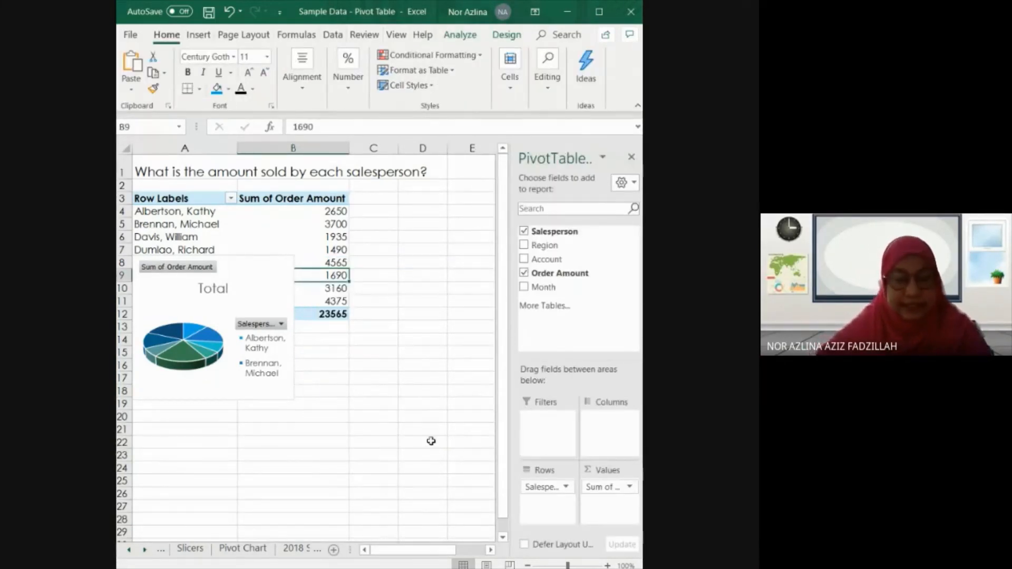
pyautogui.click(268, 378)
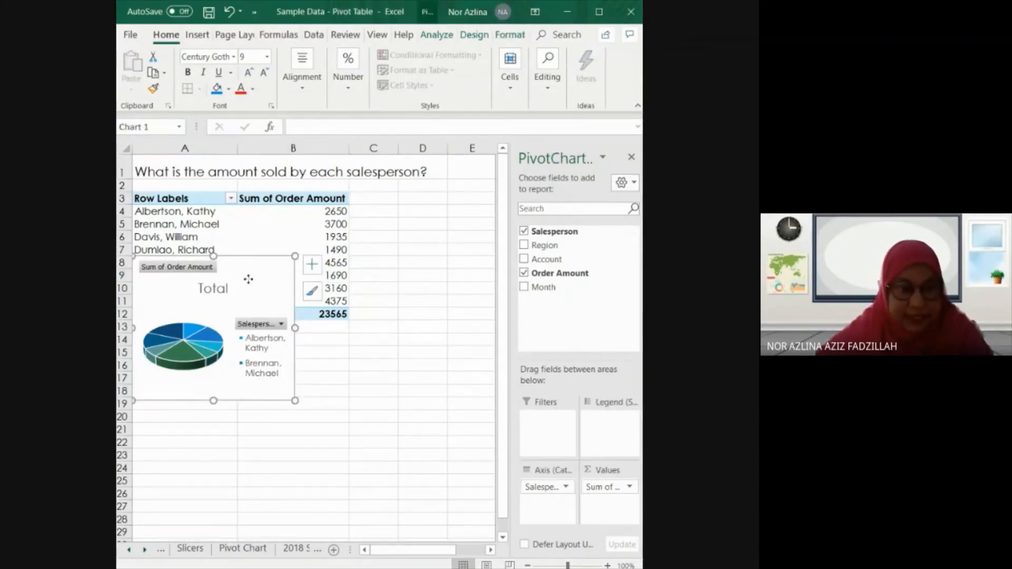
pyautogui.moveTo(249, 282)
pyautogui.mouseDown()
pyautogui.moveTo(309, 380)
pyautogui.moveTo(309, 364)
pyautogui.mouseUp()
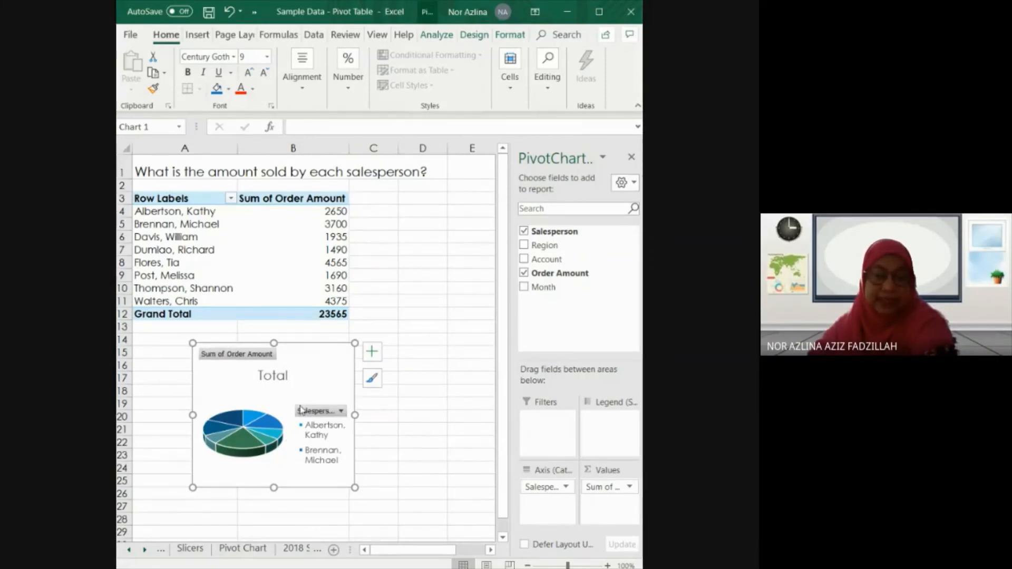
pyautogui.press('Delete')
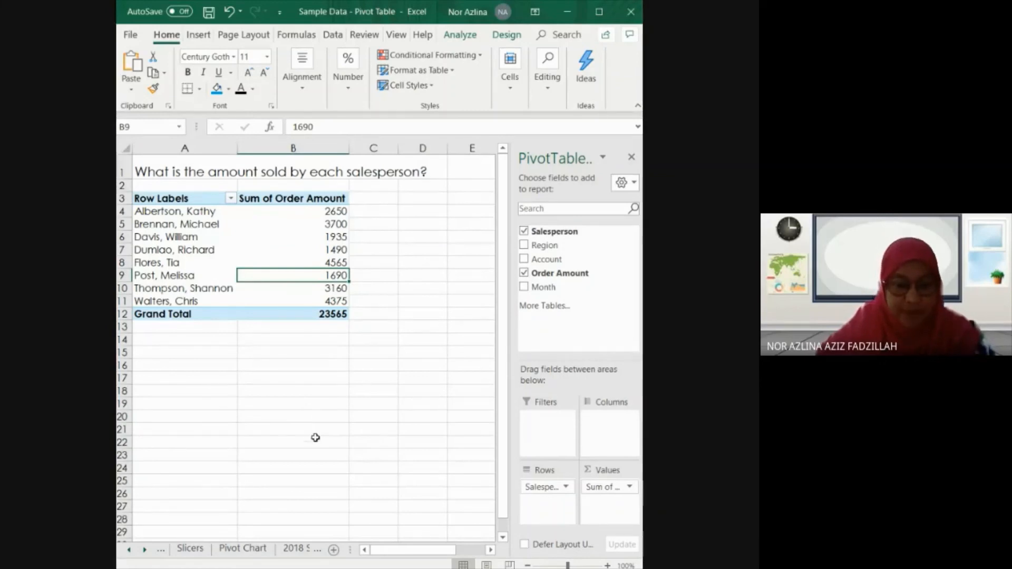
# Show the Pivot Chart sheet with its PivotTable, column chart and slicers.
pyautogui.click(236, 551)
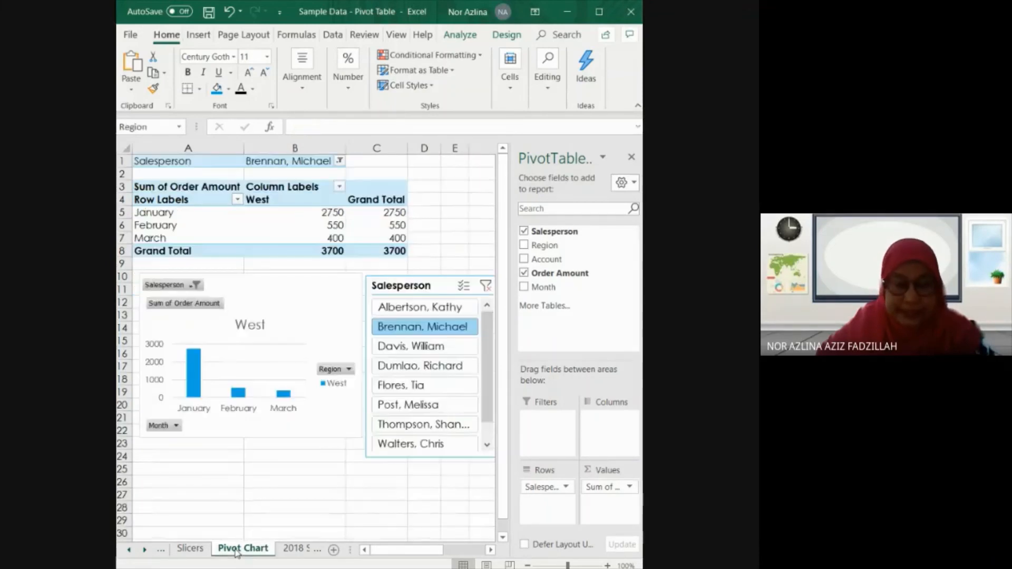